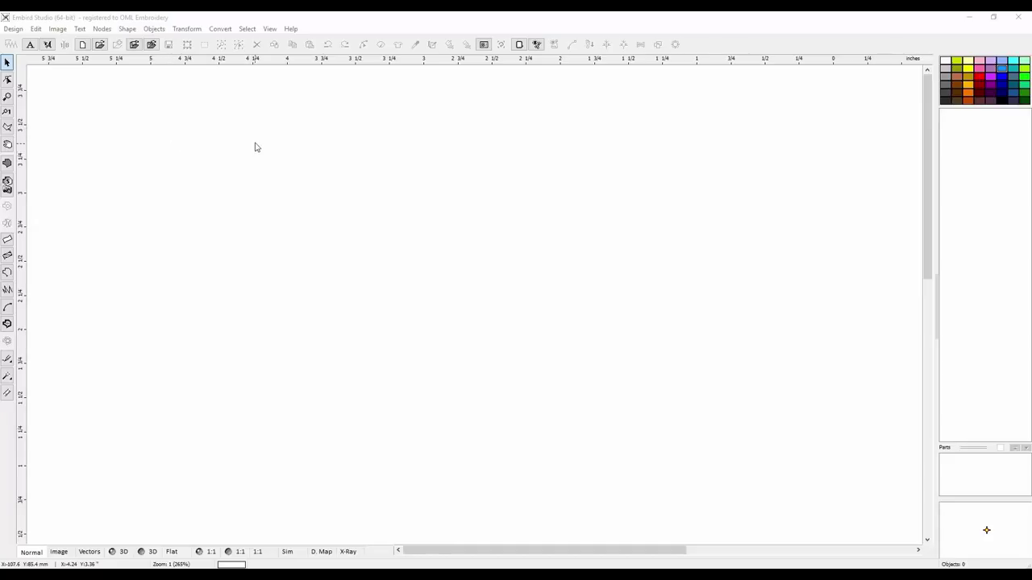
# Step: Import "pumpkin intermediate.jpg" from the Desktop as the background image, scaled to fit the current hoop
pyautogui.click(62, 32)
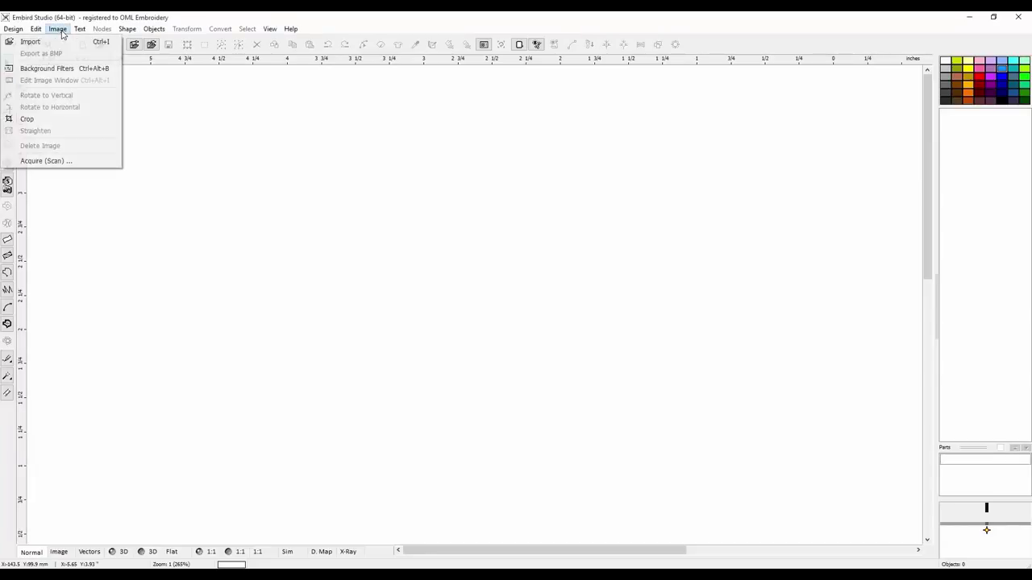
pyautogui.click(53, 41)
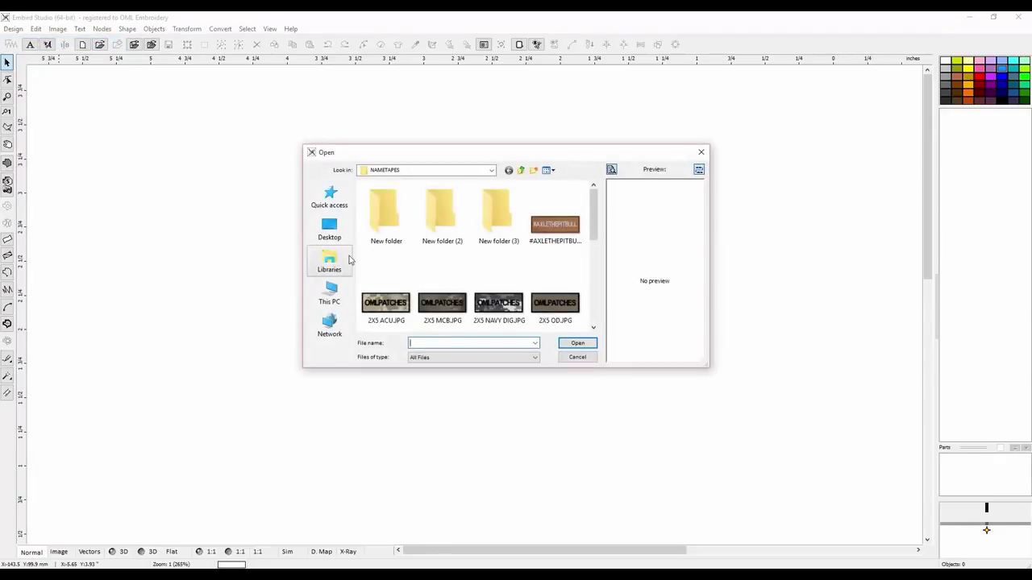
pyautogui.click(329, 229)
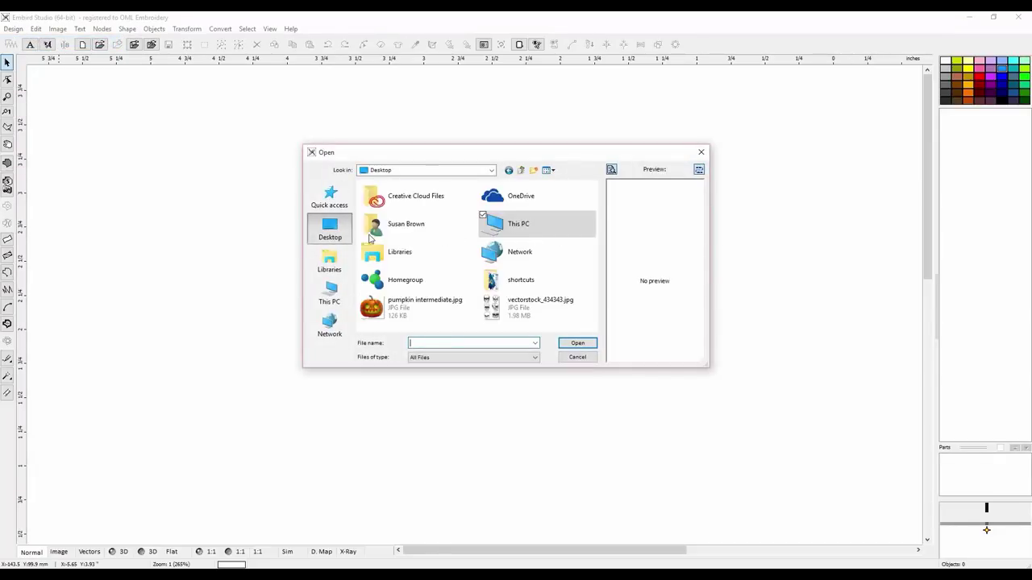
pyautogui.click(425, 305)
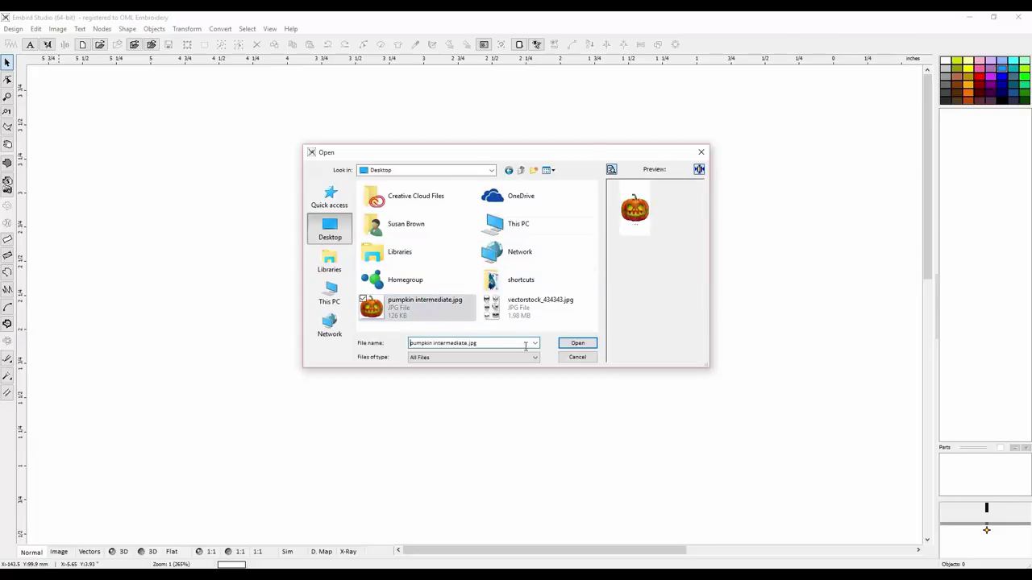
pyautogui.click(577, 344)
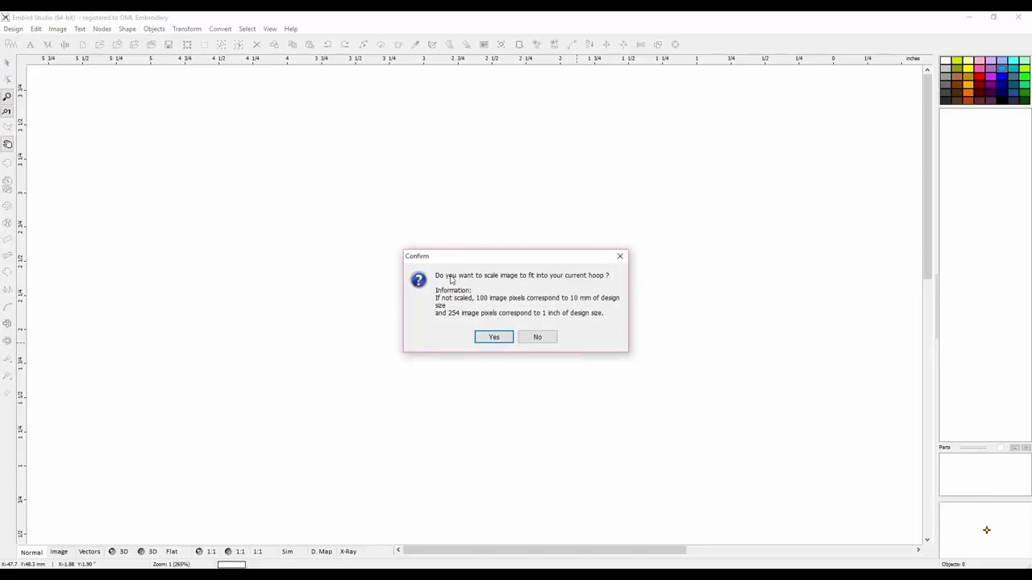
pyautogui.click(481, 338)
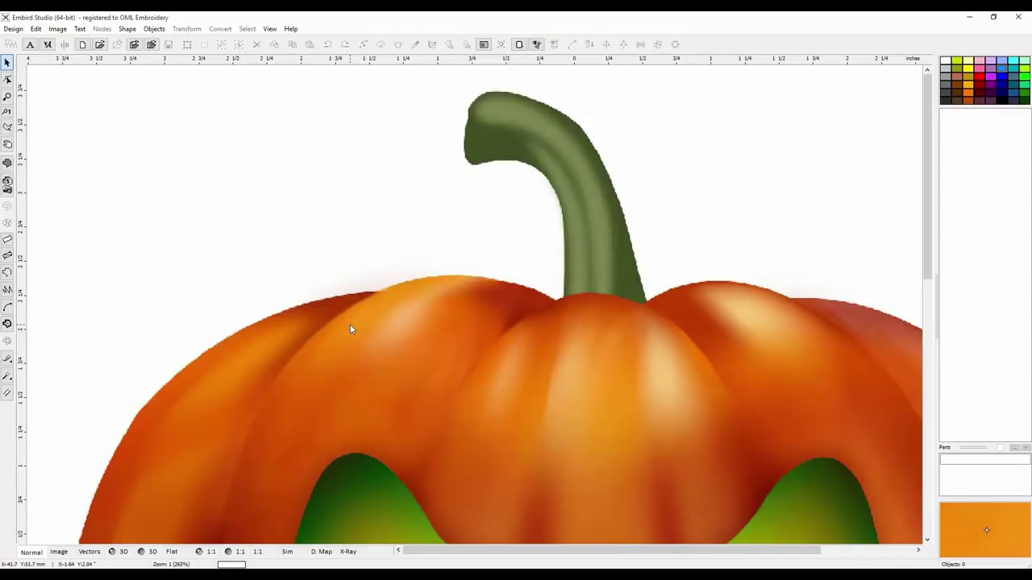
# Step: Scale the pumpkin background image down to about 6.7 inches wide, keeping its aspect ratio
pyautogui.press('+')
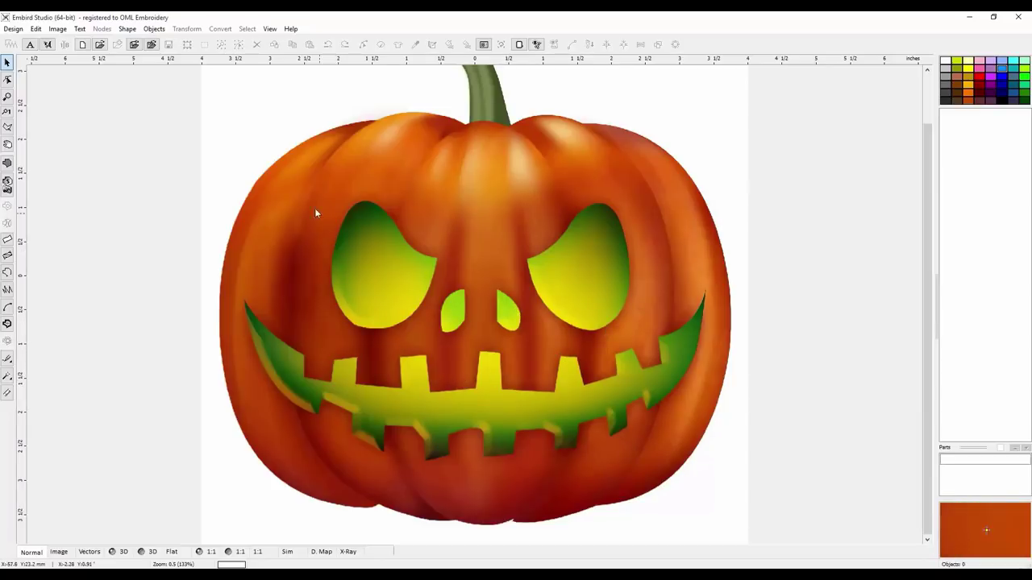
pyautogui.click(56, 30)
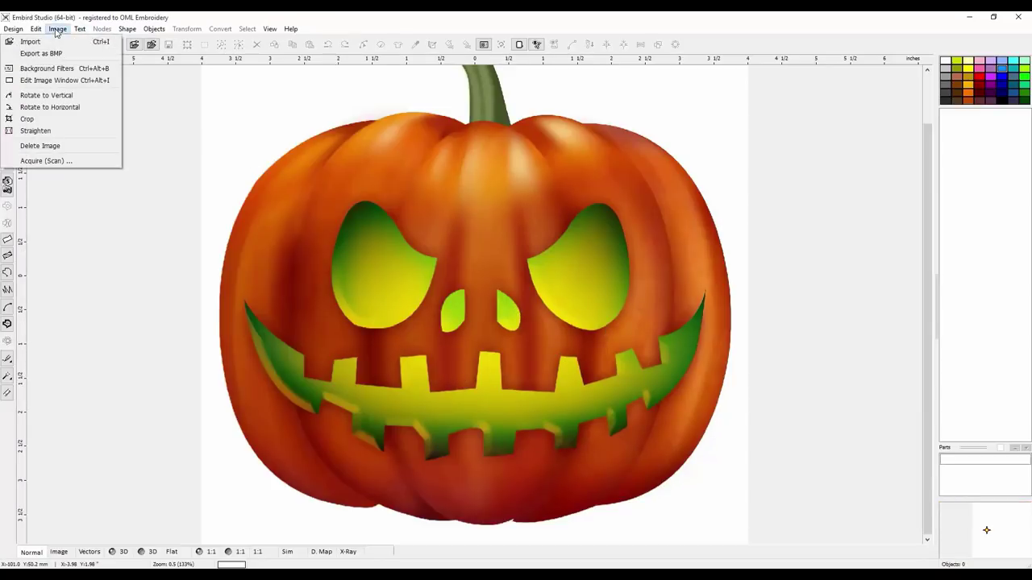
pyautogui.click(57, 81)
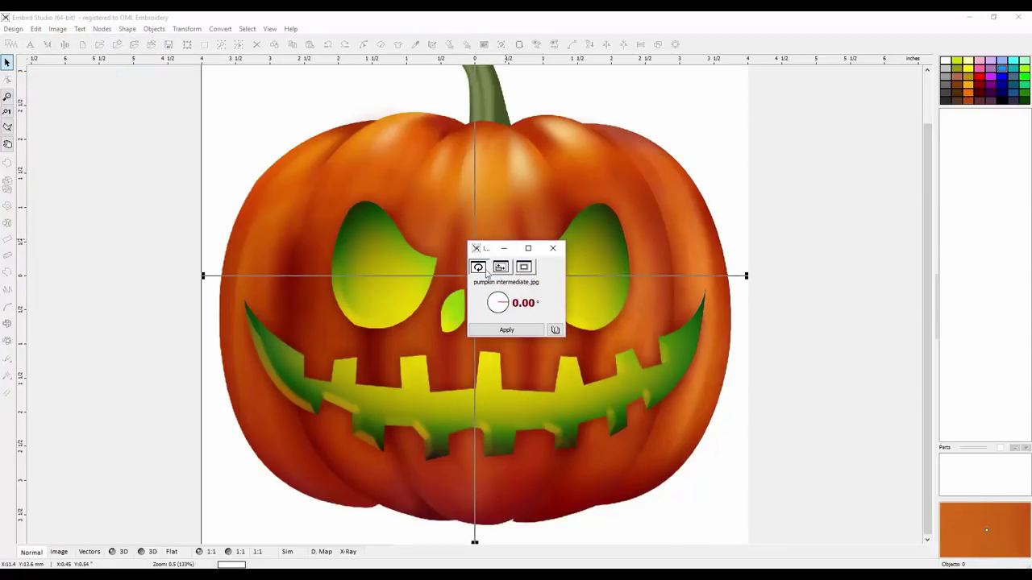
pyautogui.click(500, 267)
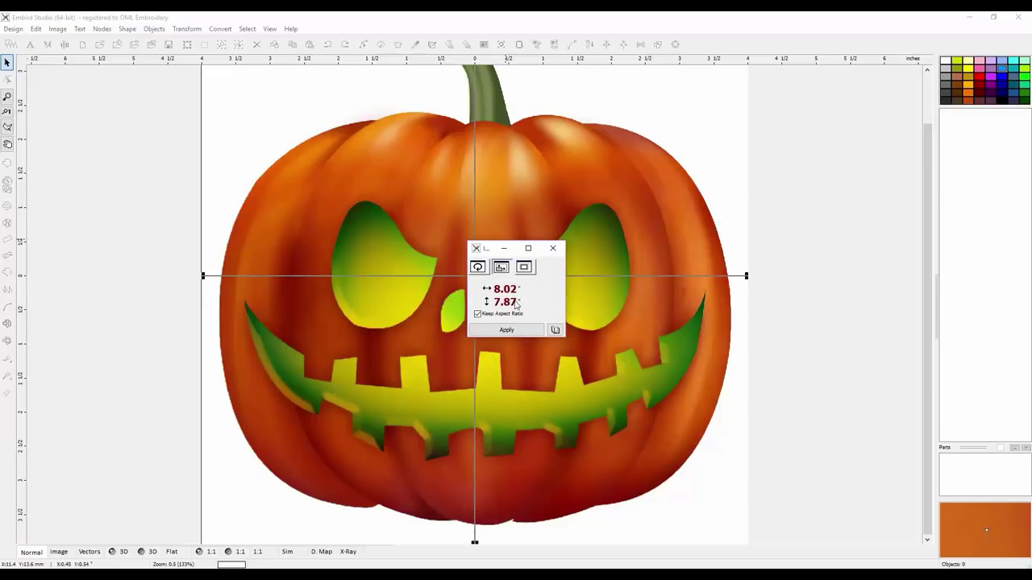
pyautogui.scroll(-10, 506, 295)
pyautogui.scroll(-20, 506, 295)
pyautogui.scroll(-15, 506, 295)
pyautogui.scroll(-5, 506, 295)
pyautogui.scroll(-3, 507, 295)
pyautogui.scroll(-8, 506, 295)
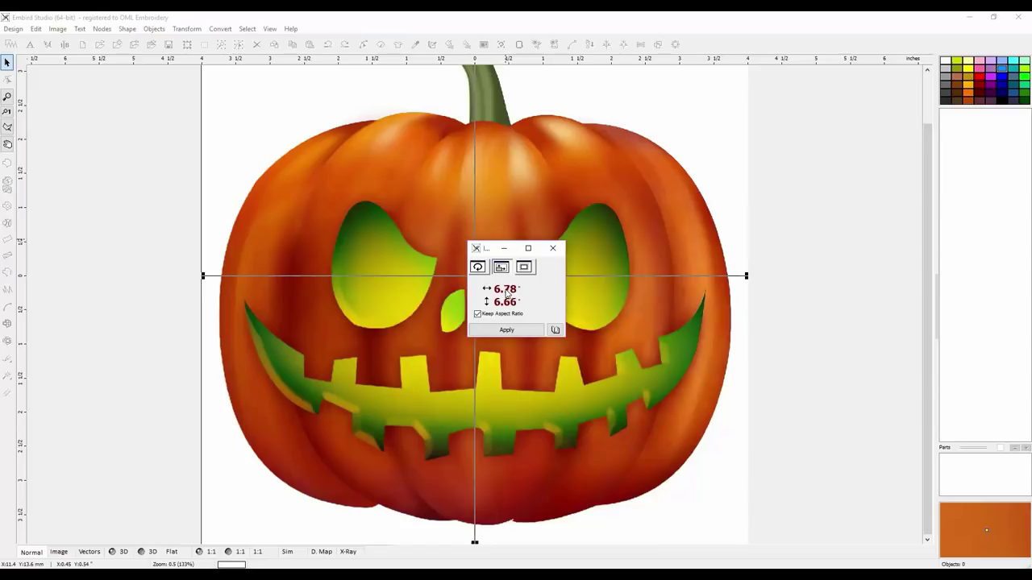
pyautogui.click(510, 329)
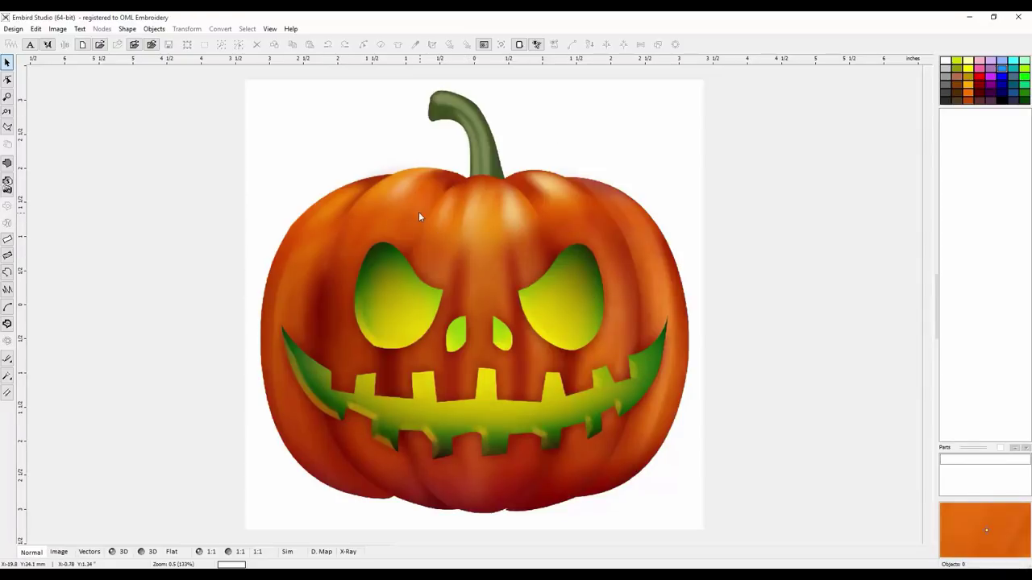
# Step: Start a fill object at the stem base and trace the pumpkin's upper-left and left edge with curved segments
pyautogui.click(8, 165)
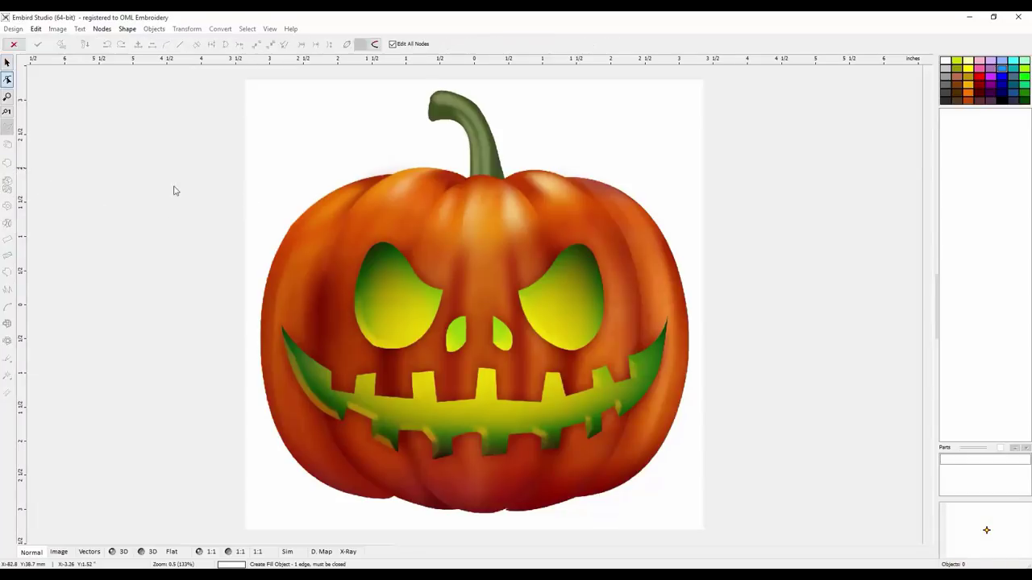
pyautogui.click(465, 178)
pyautogui.click(389, 174)
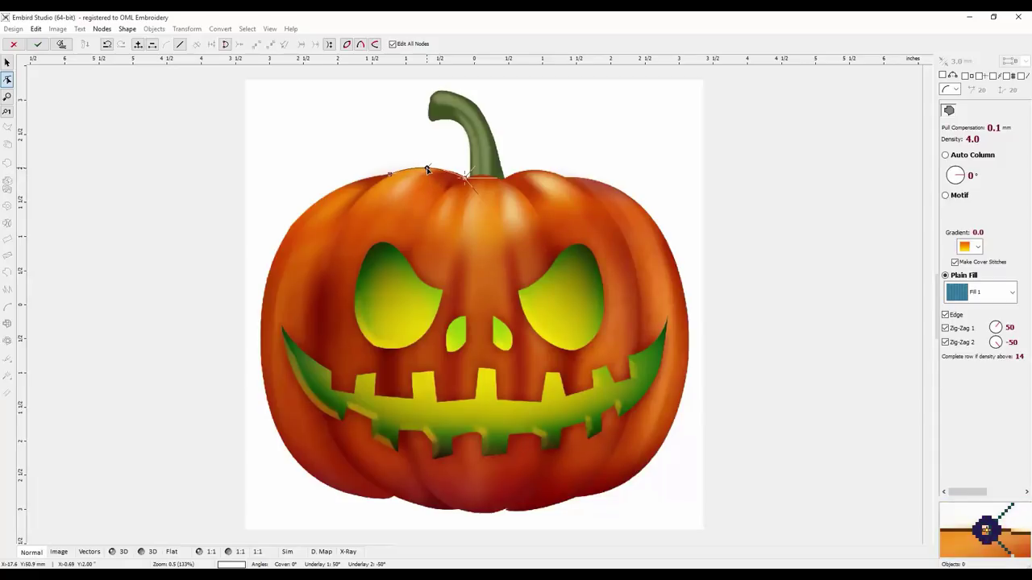
pyautogui.click(262, 299)
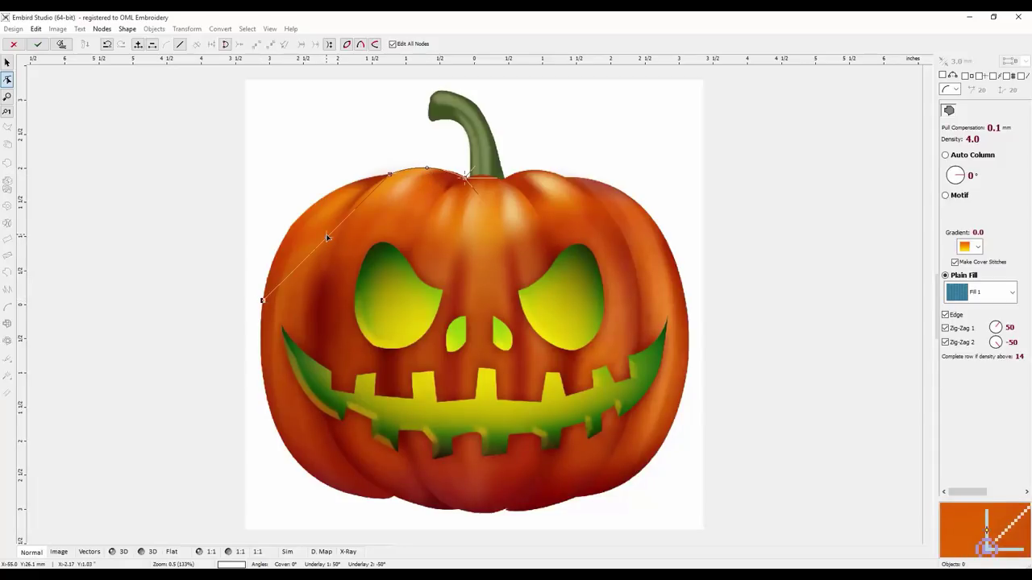
pyautogui.moveTo(326, 236); pyautogui.dragTo(305, 213)
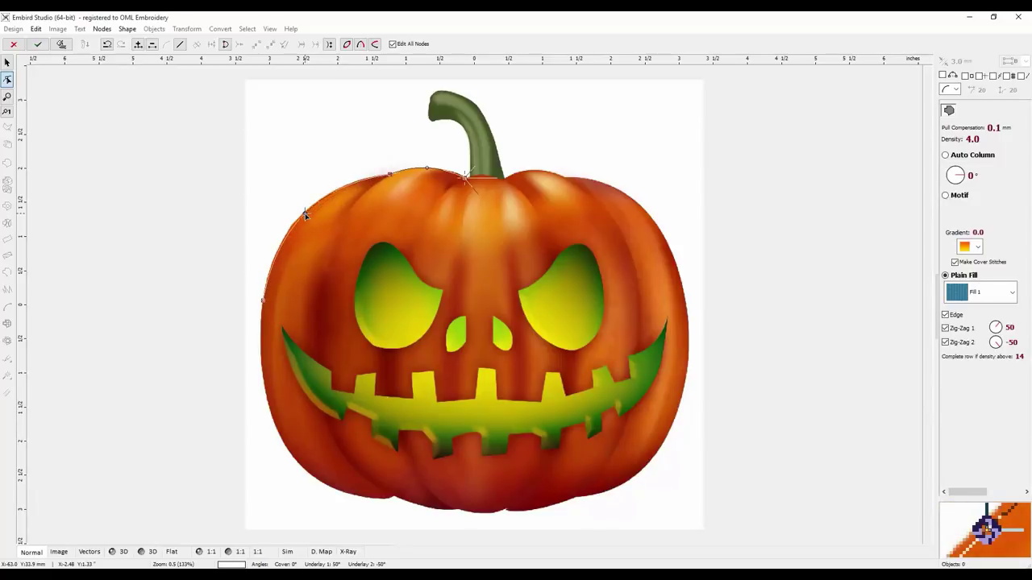
pyautogui.click(307, 471)
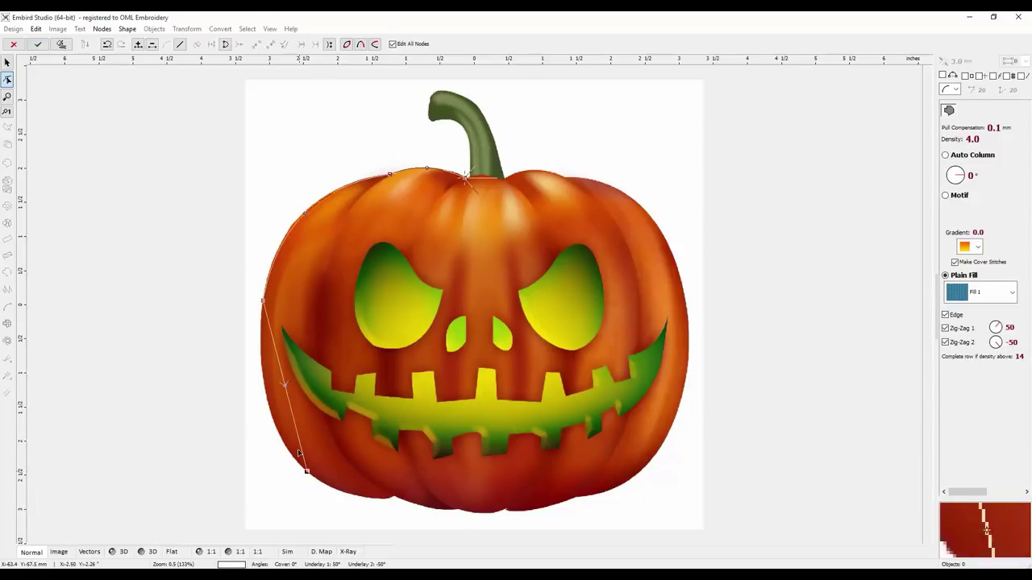
pyautogui.moveTo(284, 385); pyautogui.dragTo(269, 410)
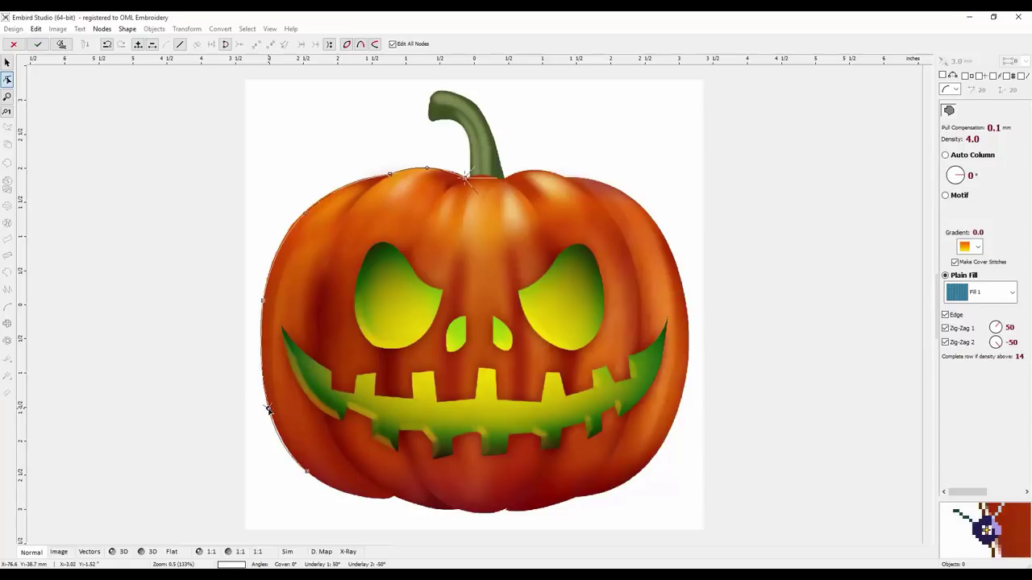
# Step: Continue the fill outline along the pumpkin's lobed bottom edge, curving each segment to match the image
pyautogui.click(394, 501)
pyautogui.moveTo(357, 492); pyautogui.dragTo(348, 496)
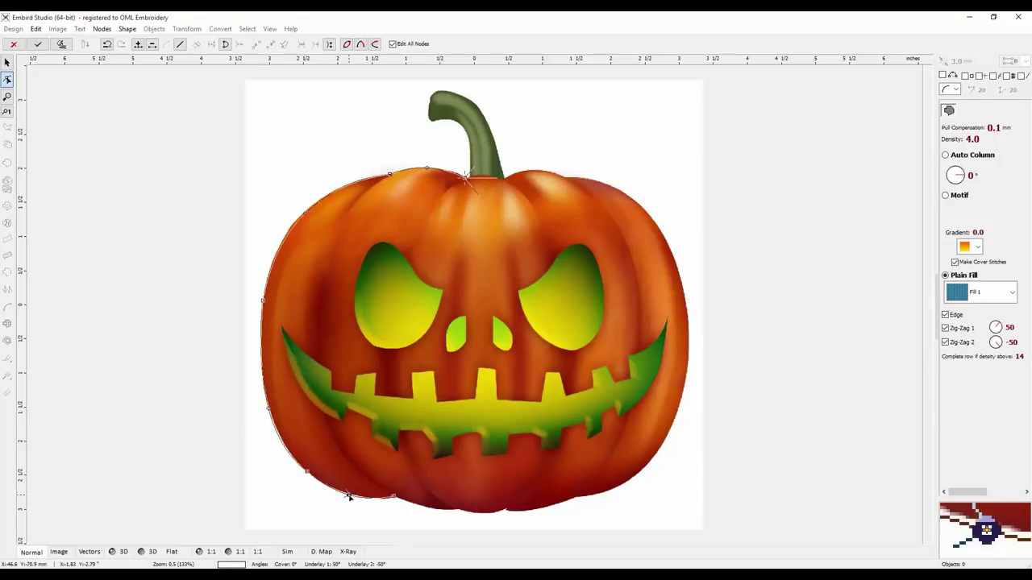
pyautogui.click(456, 509)
pyautogui.moveTo(431, 509); pyautogui.dragTo(427, 506)
pyautogui.click(507, 509)
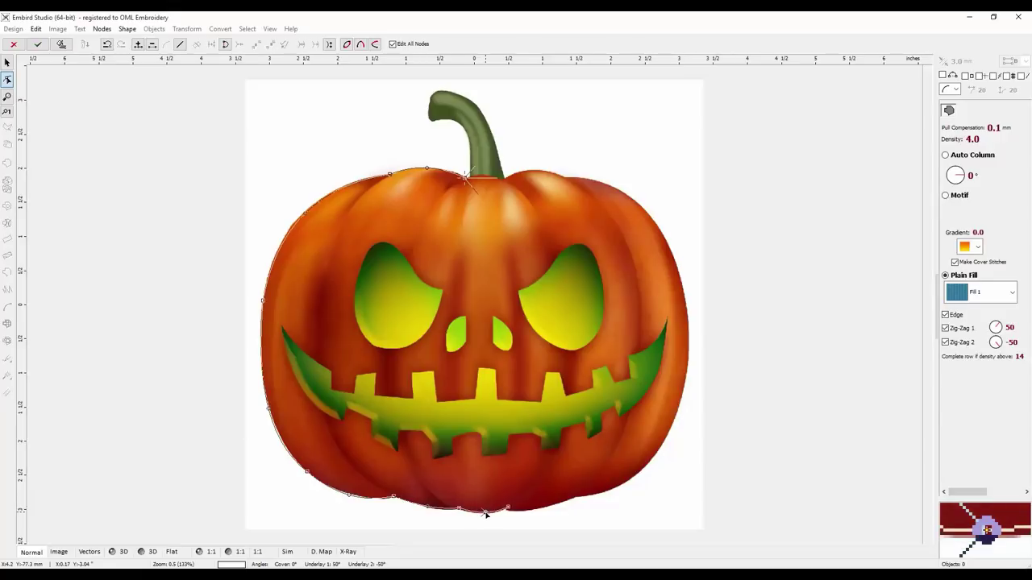
pyautogui.click(576, 496)
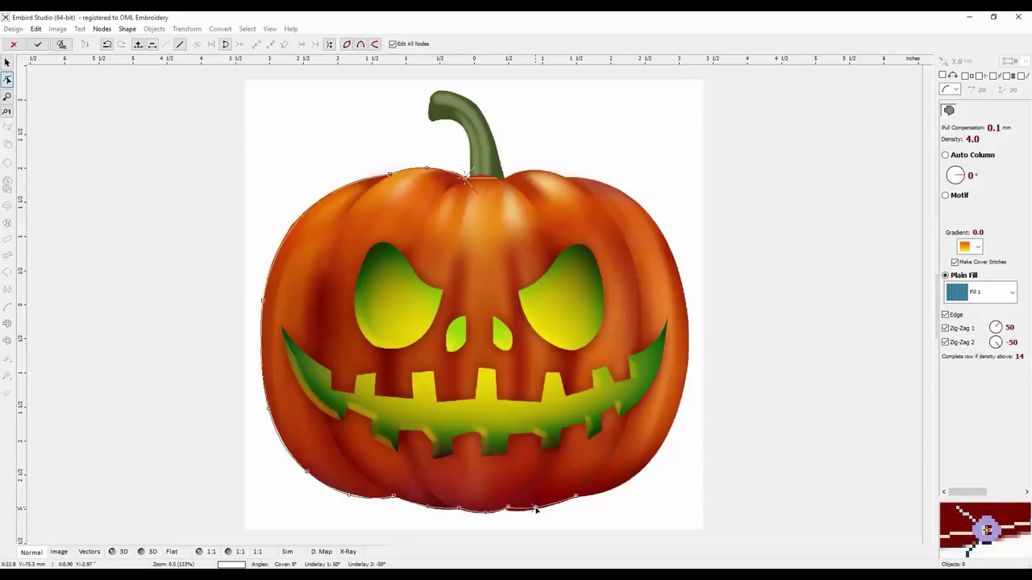
# Step: Trace the pumpkin's right side and upper-right lobes with curved segments and close the outline at the stem base
pyautogui.click(688, 333)
pyautogui.moveTo(634, 417); pyautogui.dragTo(656, 454)
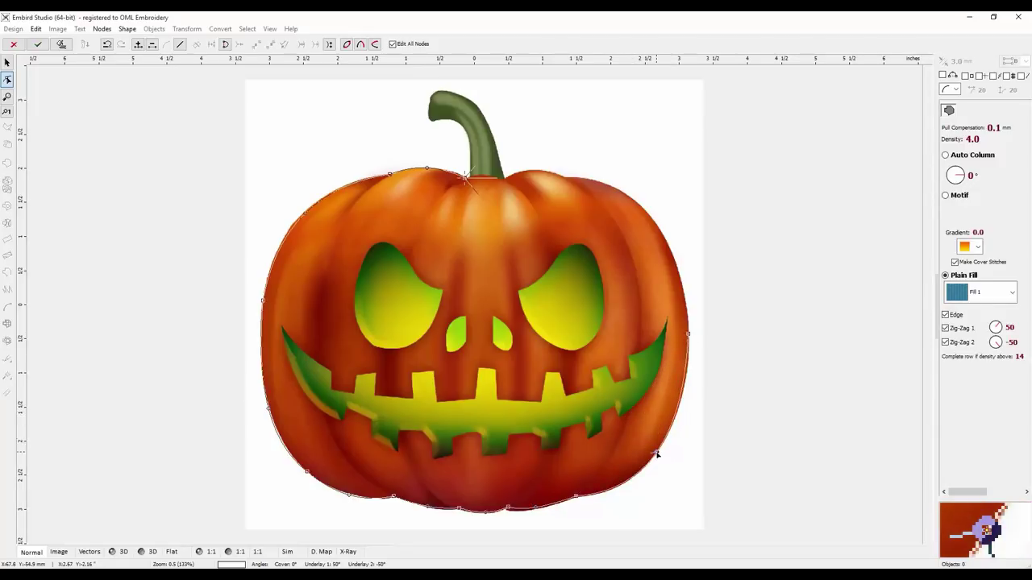
pyautogui.click(563, 178)
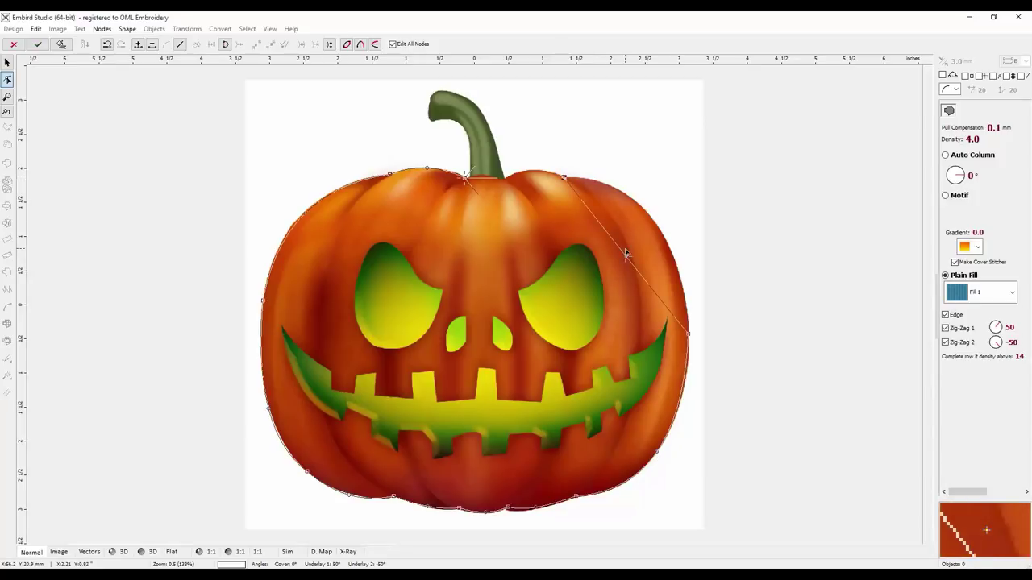
pyautogui.moveTo(626, 256); pyautogui.dragTo(651, 218)
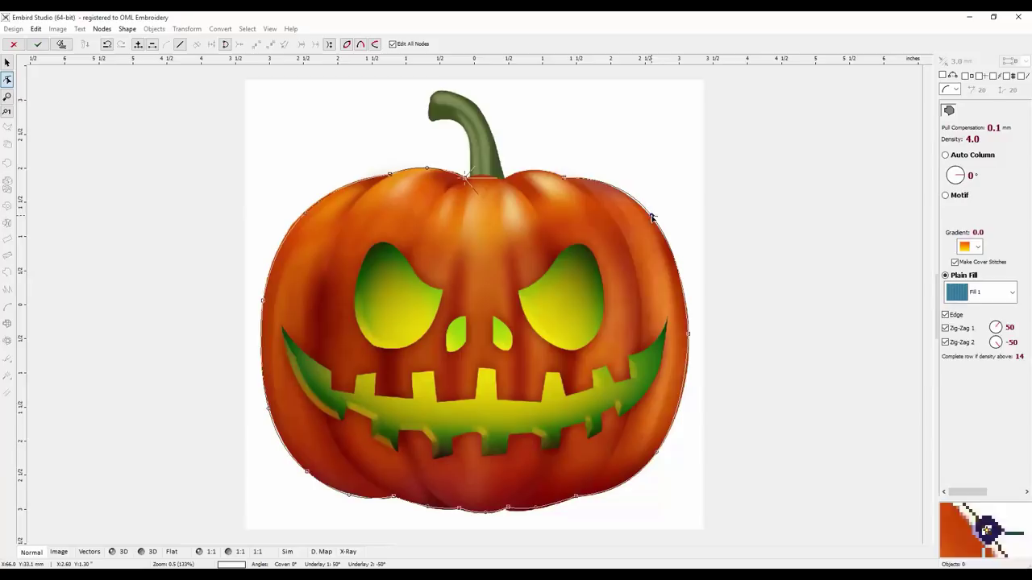
pyautogui.click(503, 181)
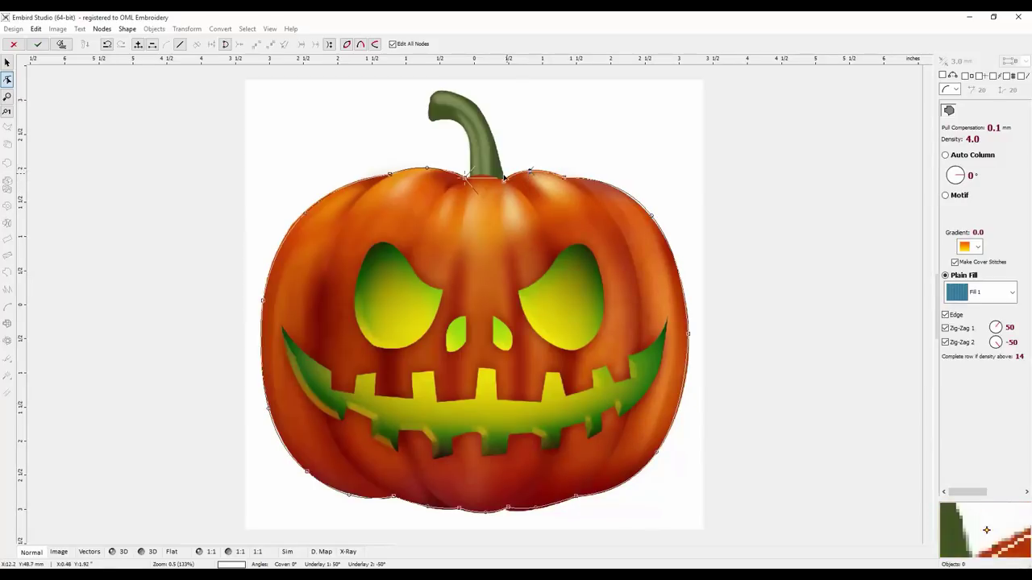
pyautogui.click(467, 178)
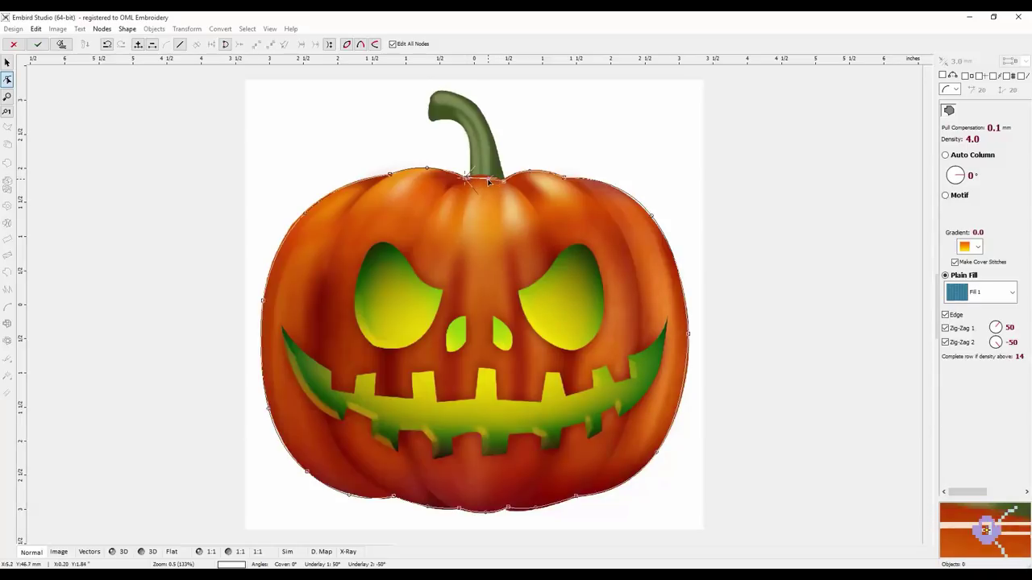
# Step: Generate the stitches for the pumpkin body fill and recolor it orange
pyautogui.click(61, 44)
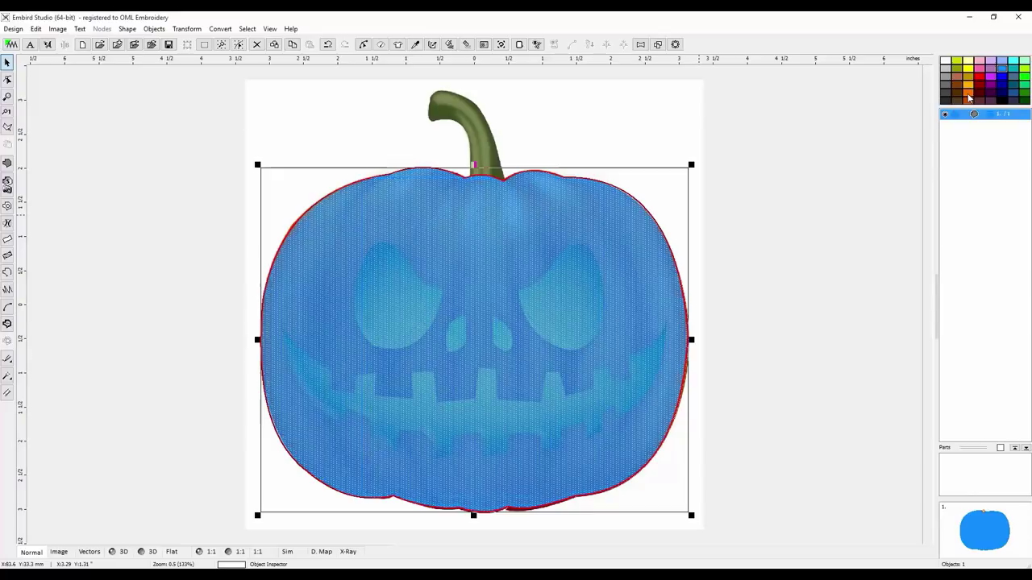
pyautogui.click(960, 120)
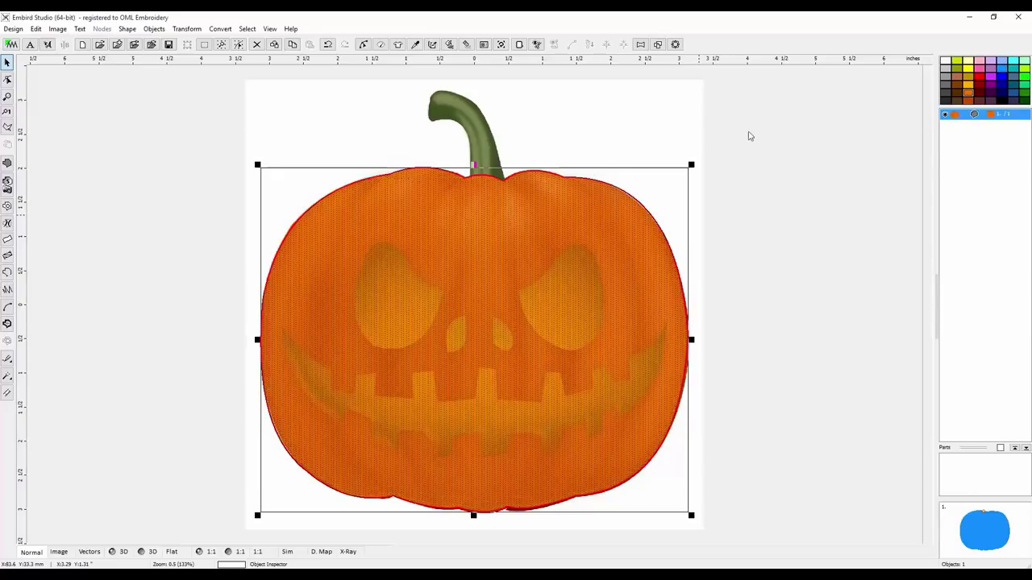
pyautogui.click(574, 137)
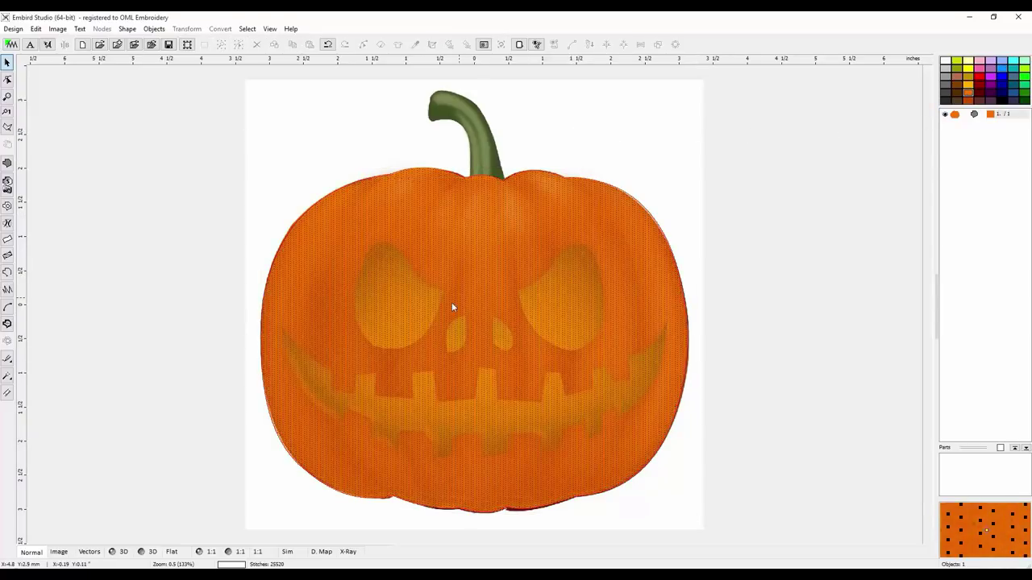
# Step: Check the pumpkin fill in the 3D view and compare it with the image-only view, returning to the normal view
pyautogui.click(119, 553)
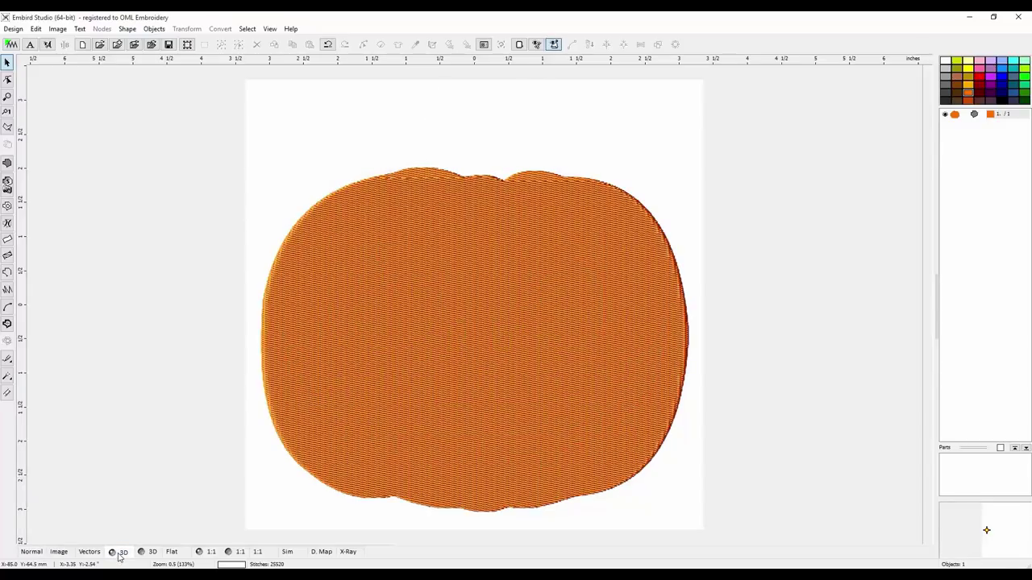
pyautogui.click(60, 555)
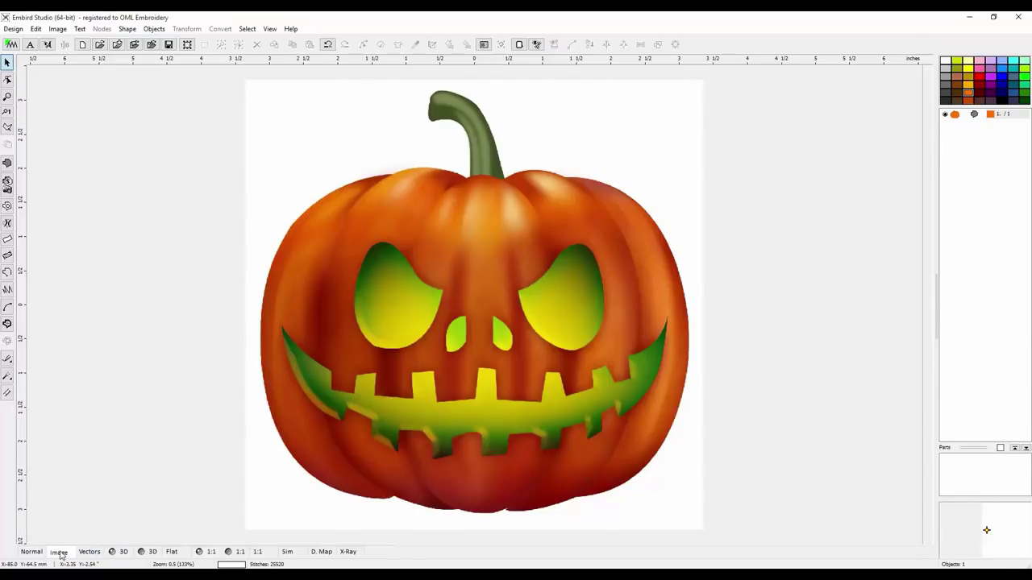
pyautogui.click(30, 553)
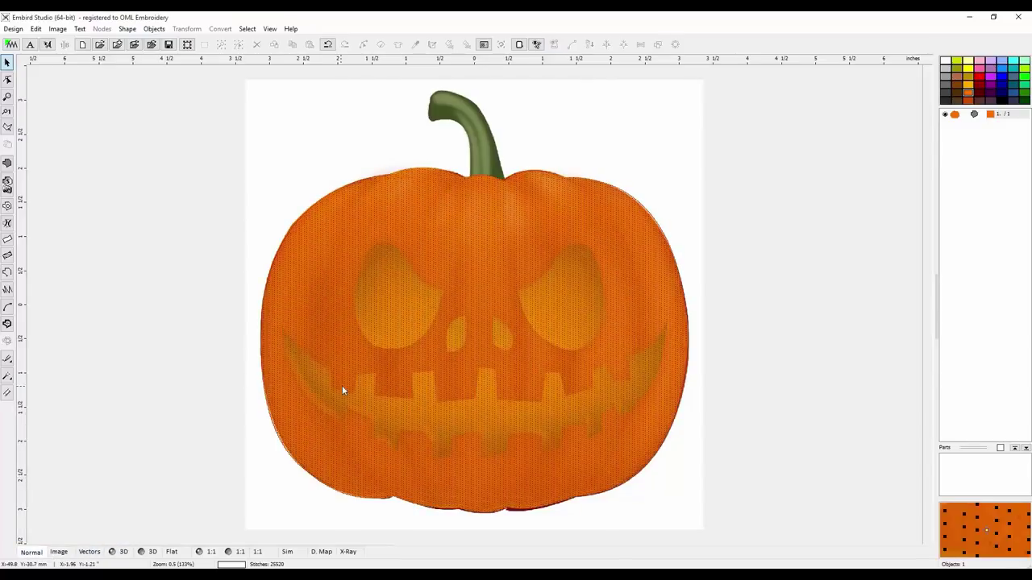
# Step: Start a fill opening on the pumpkin body and trace the upper edge of the left eye, curving its segments to the image
pyautogui.click(445, 301)
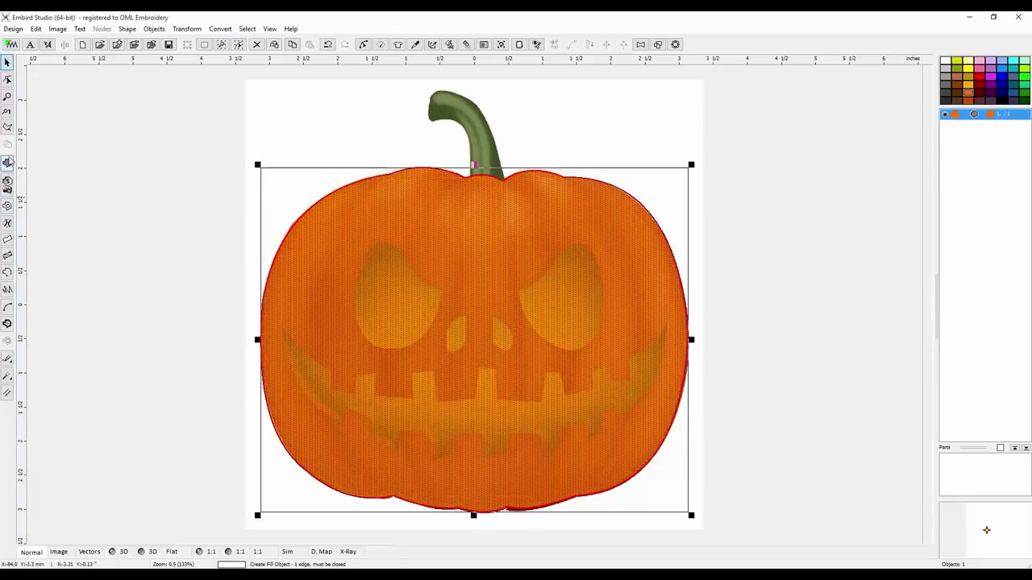
pyautogui.click(10, 207)
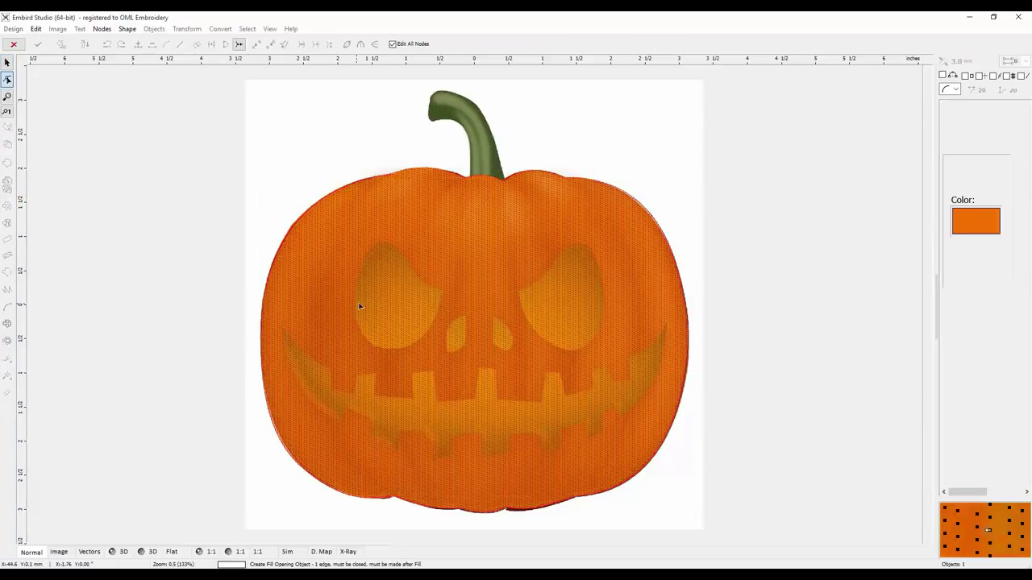
pyautogui.click(440, 290)
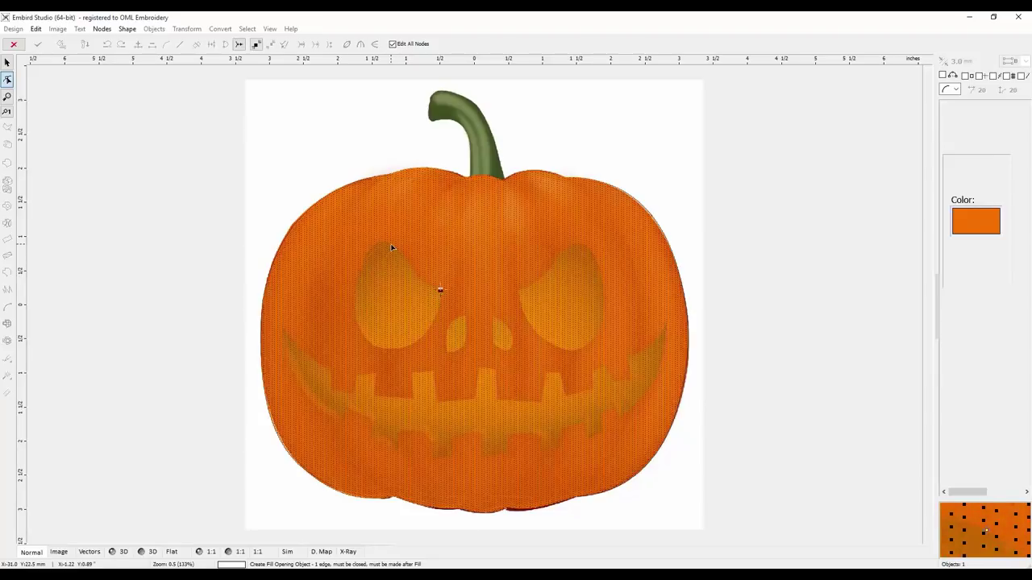
pyautogui.click(390, 245)
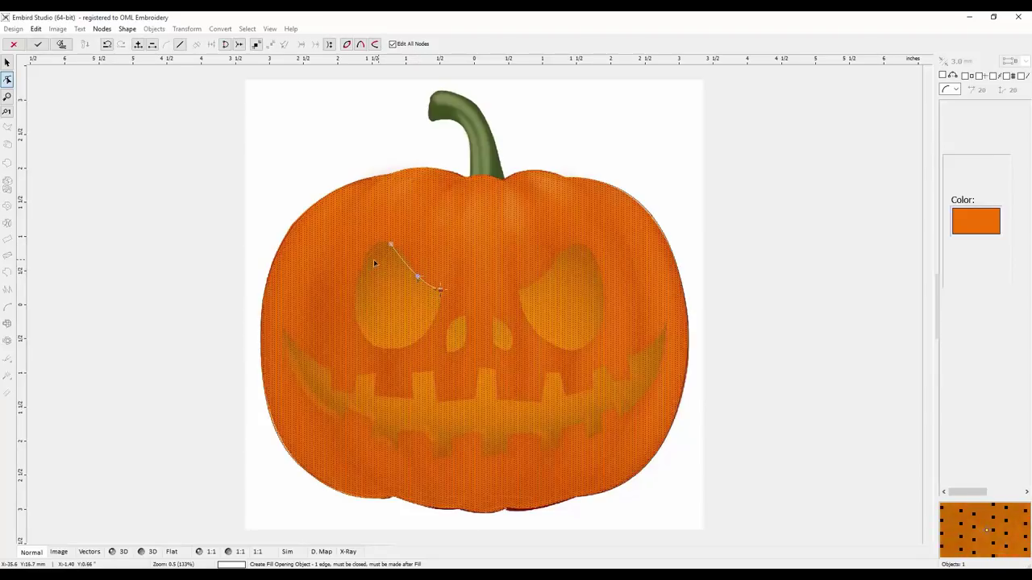
pyautogui.click(357, 279)
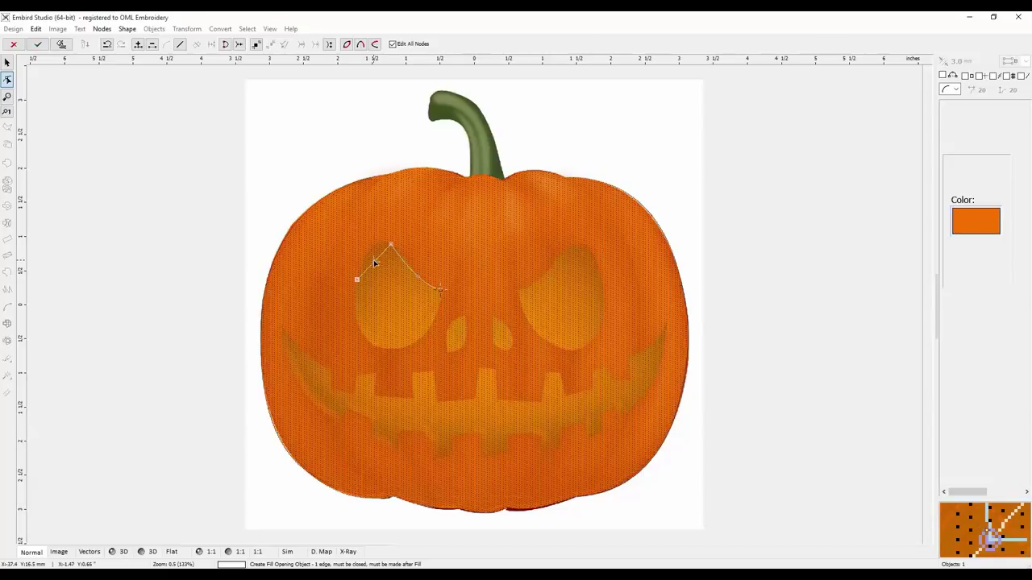
pyautogui.click(370, 254)
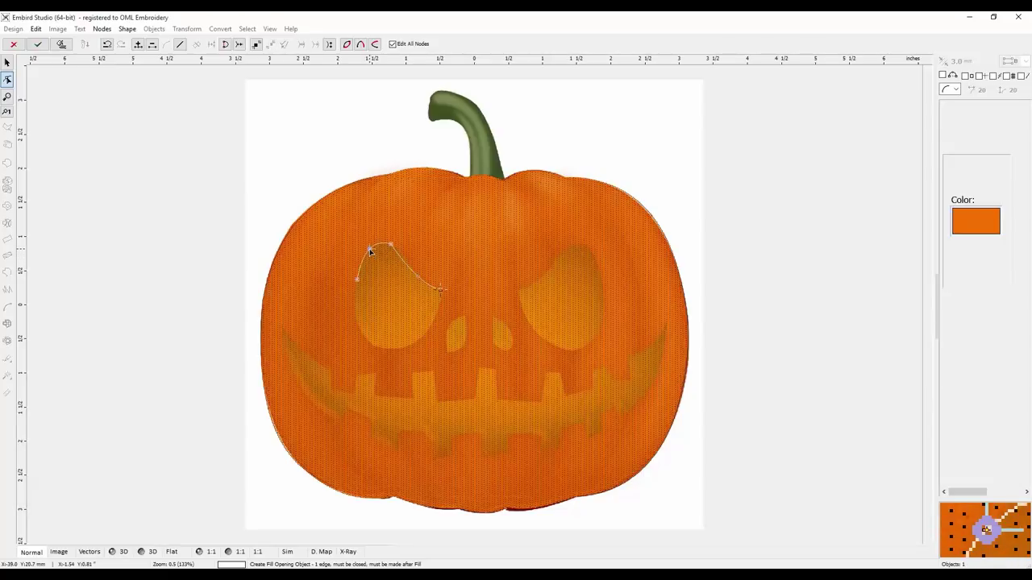
# Step: Trace the lower edge of the left eye with curved segments, close the opening at the inner corner and generate the stitches
pyautogui.click(396, 348)
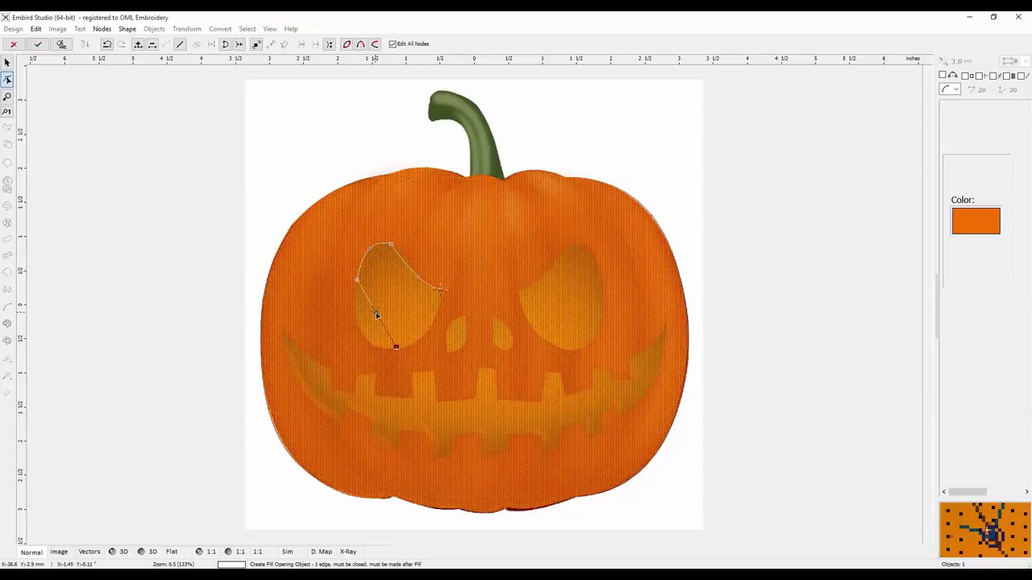
pyautogui.click(366, 330)
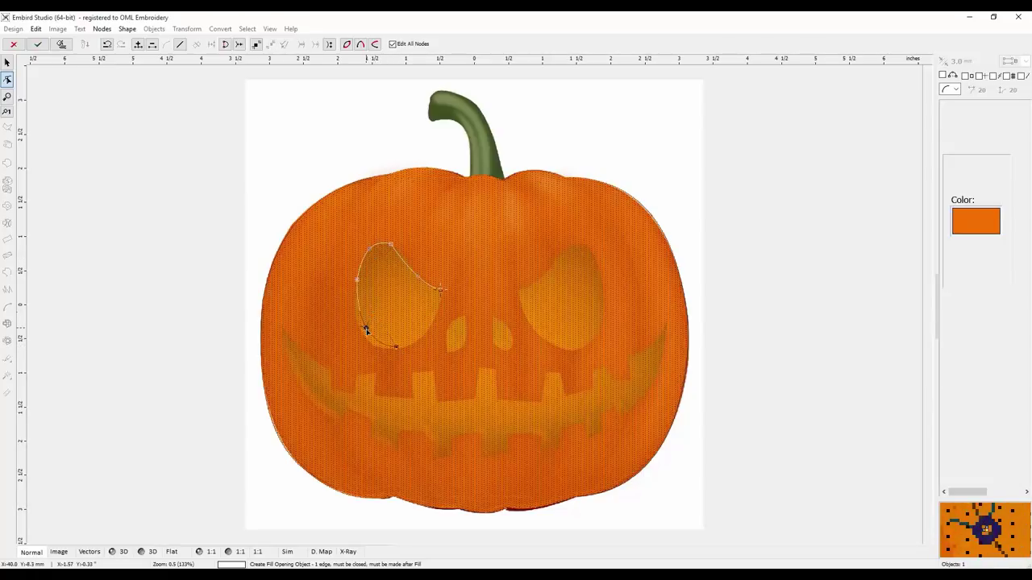
pyautogui.click(440, 304)
pyautogui.moveTo(419, 327); pyautogui.dragTo(424, 336)
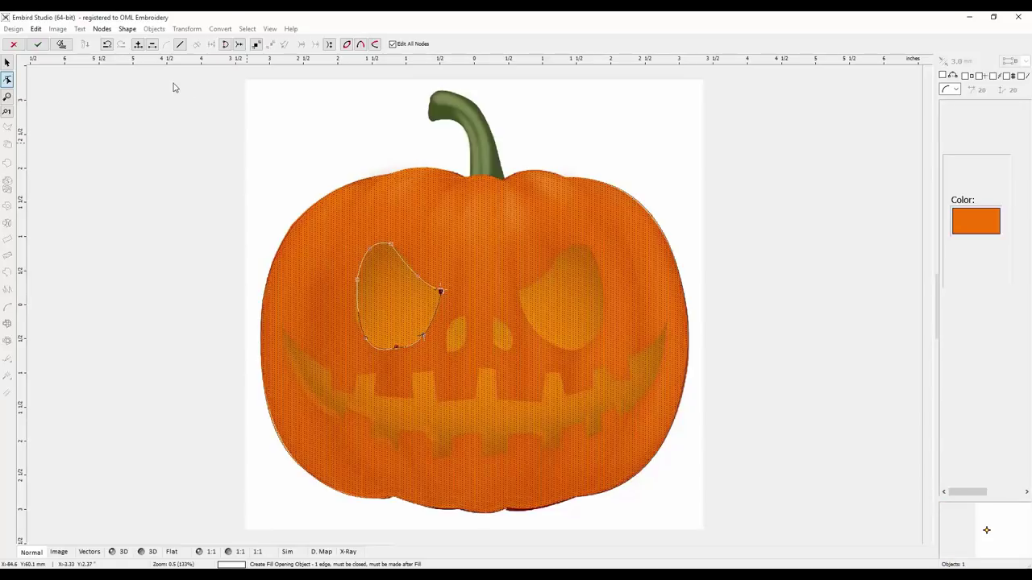
pyautogui.click(61, 45)
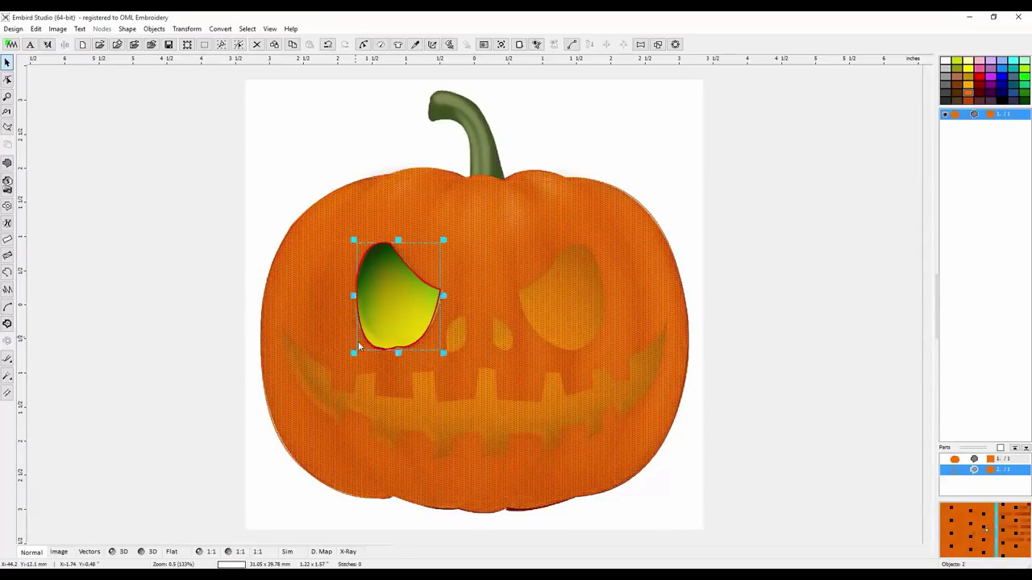
# Step: Shift the left eye opening slightly off its place and move it back over the eye in the image
pyautogui.click(389, 279)
pyautogui.click(395, 282)
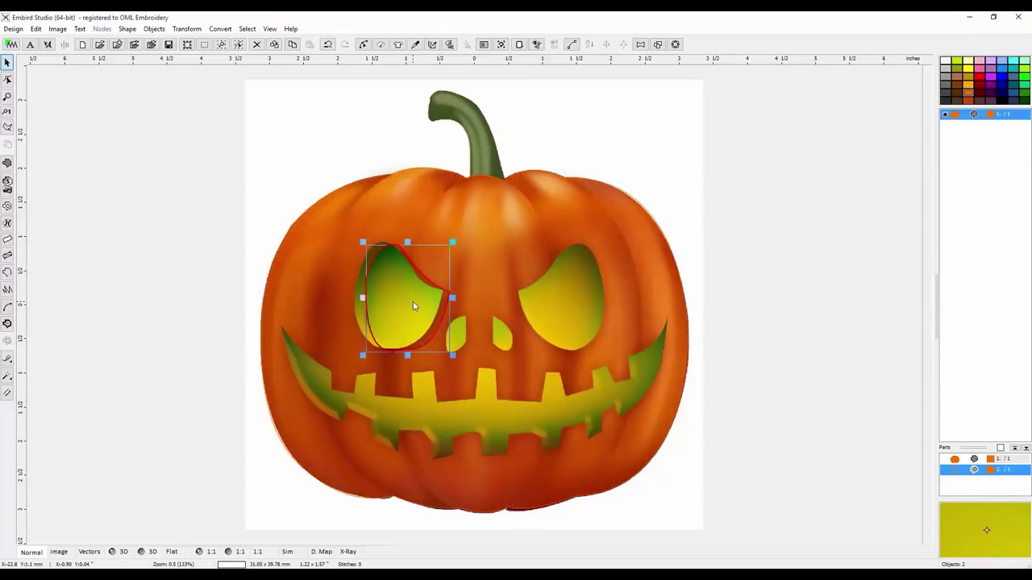
pyautogui.click(413, 301)
pyautogui.click(403, 300)
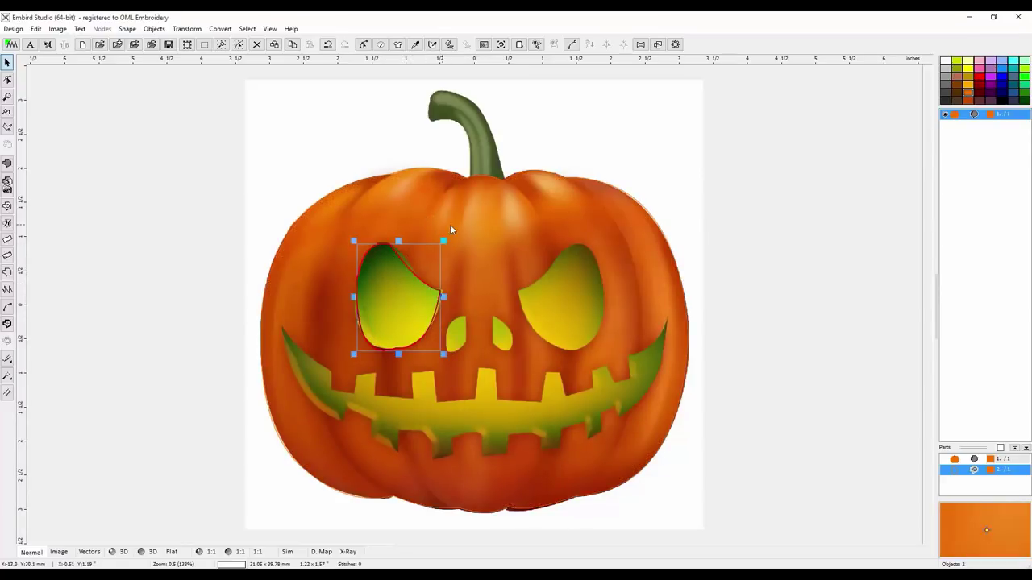
pyautogui.moveTo(396, 283)
pyautogui.mouseDown()
pyautogui.moveTo(420, 303)
pyautogui.moveTo(405, 296)
pyautogui.mouseUp()
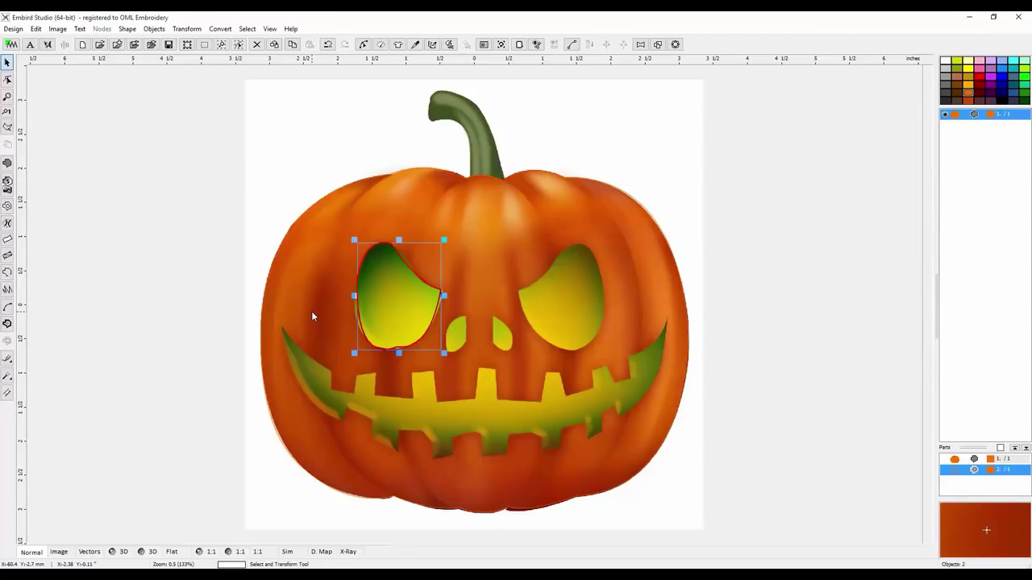
# Step: Select the whole pumpkin fill and regenerate its stitches around the left eye opening
pyautogui.click(532, 188)
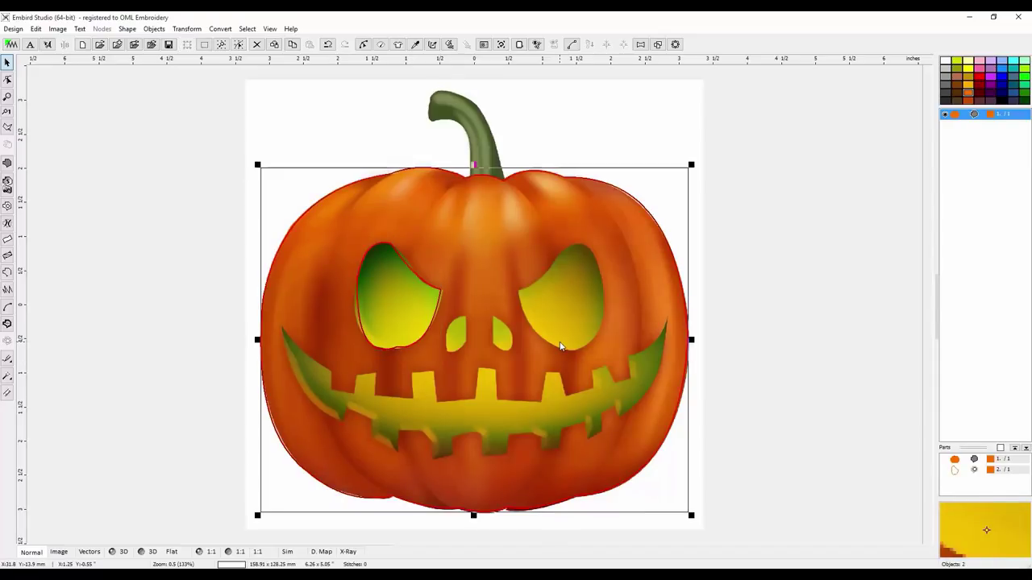
pyautogui.click(580, 152)
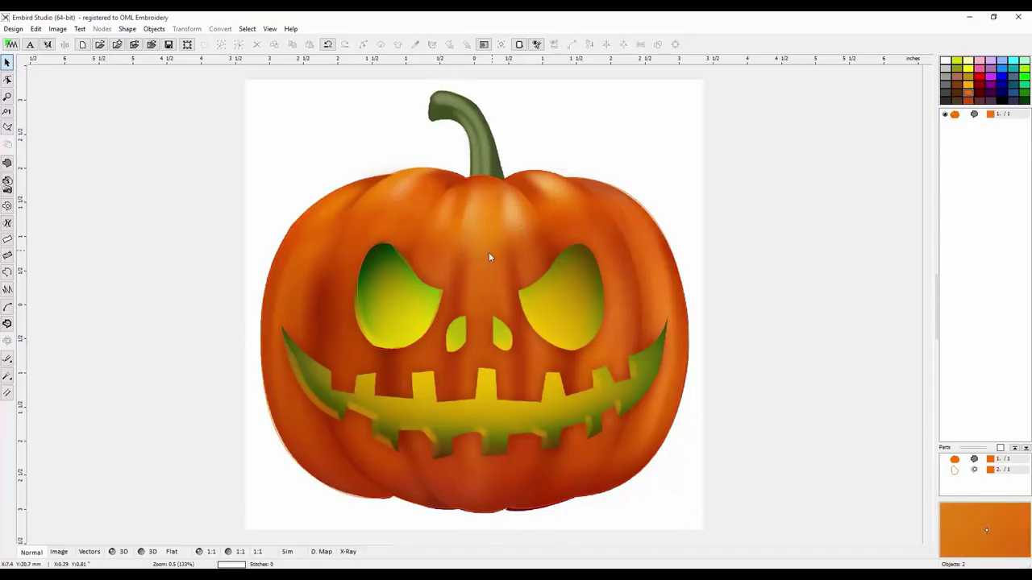
pyautogui.click(467, 258)
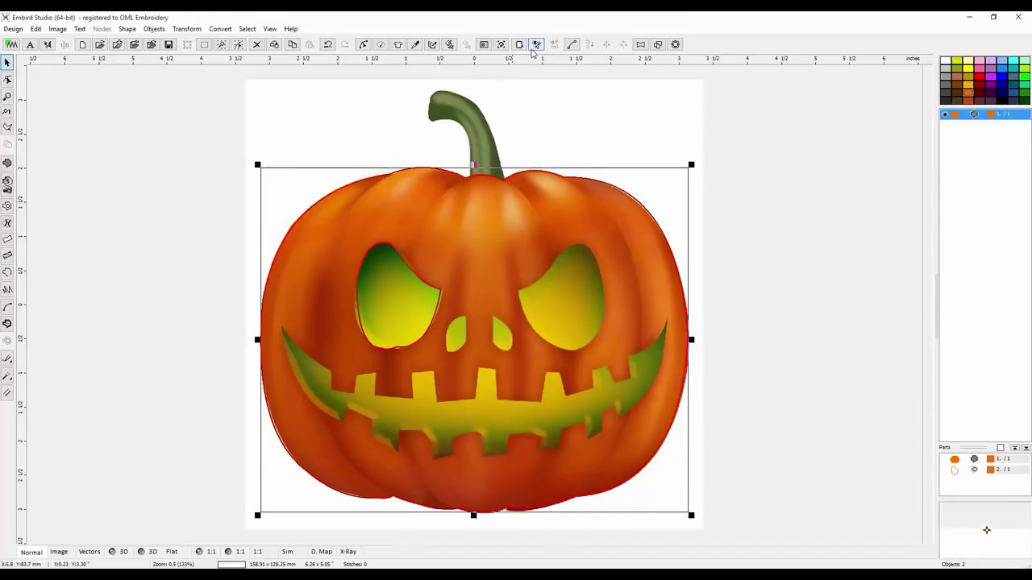
pyautogui.click(449, 44)
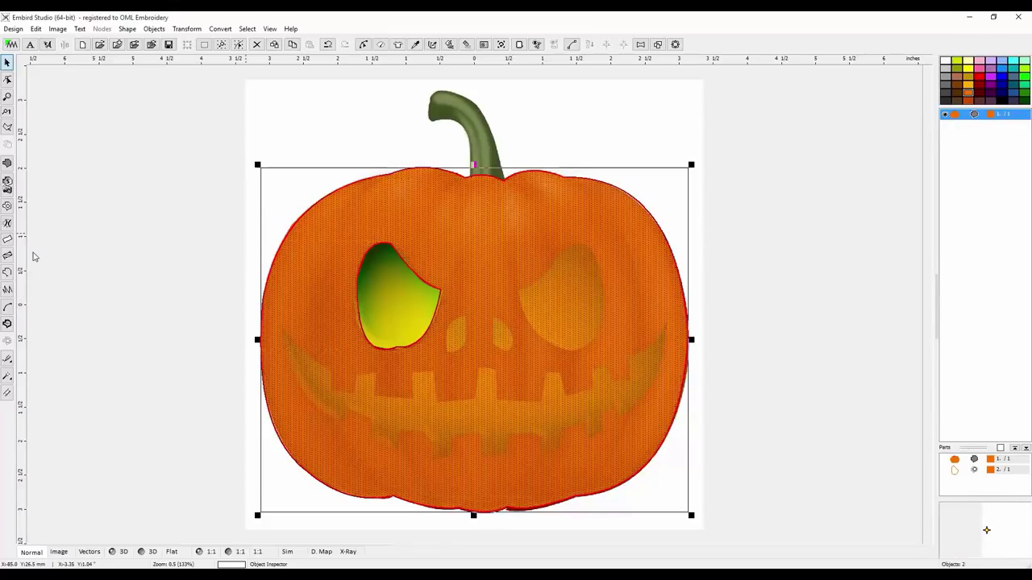
# Step: Trace the right eye with curved segments as another fill opening in the pumpkin and generate the stitches
pyautogui.click(7, 206)
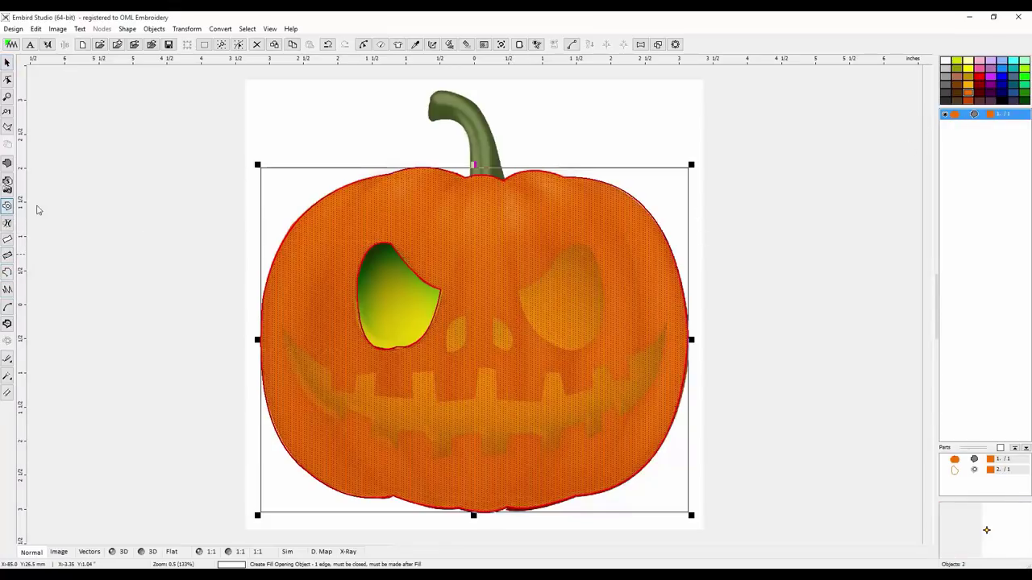
pyautogui.click(569, 247)
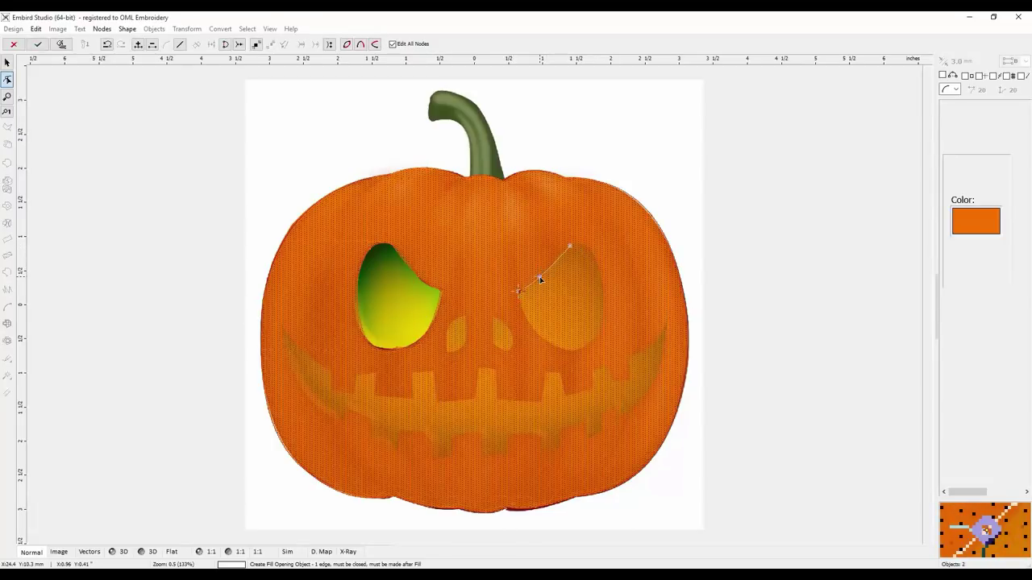
pyautogui.click(601, 306)
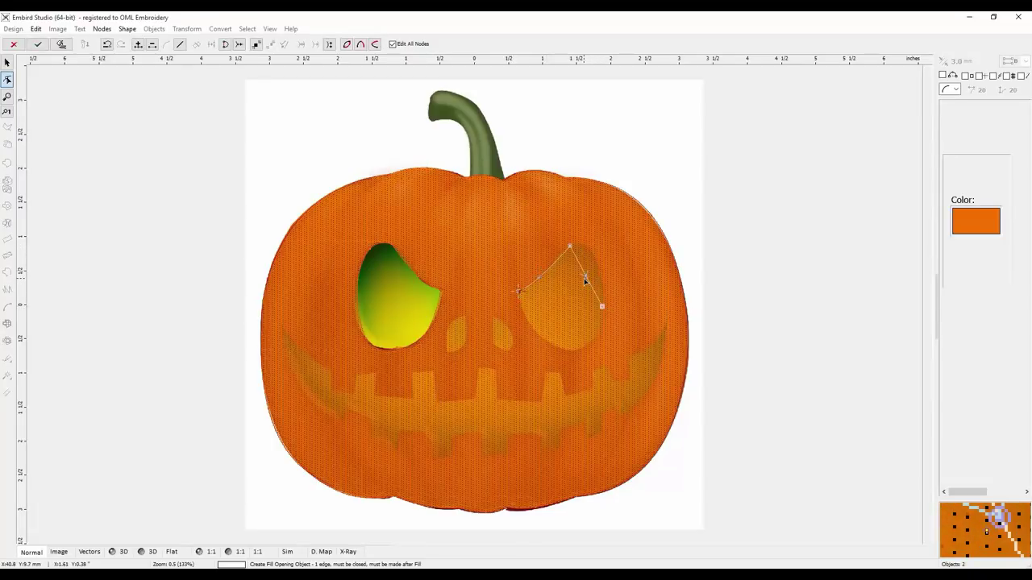
pyautogui.moveTo(584, 278); pyautogui.dragTo(596, 272)
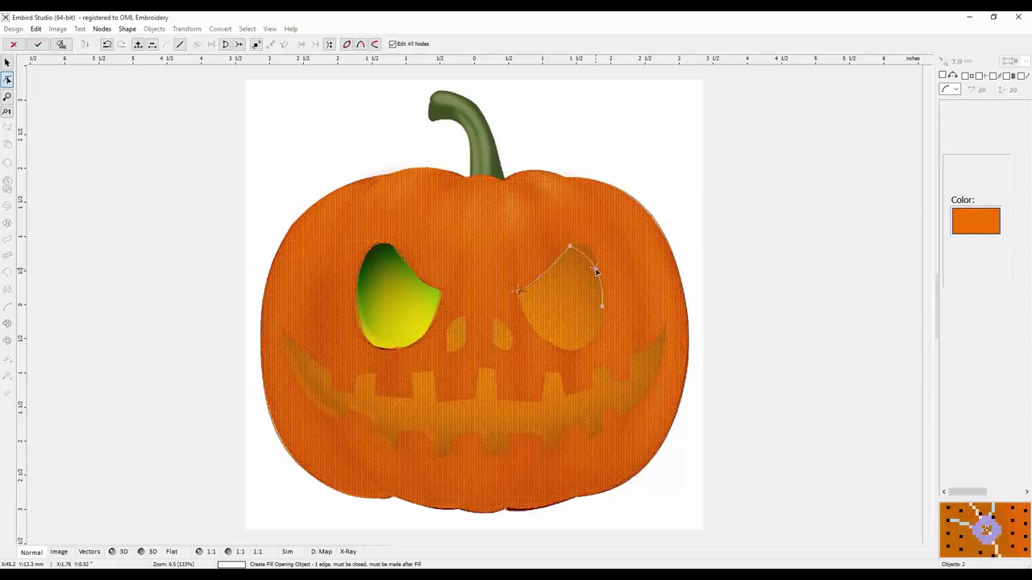
pyautogui.click(568, 347)
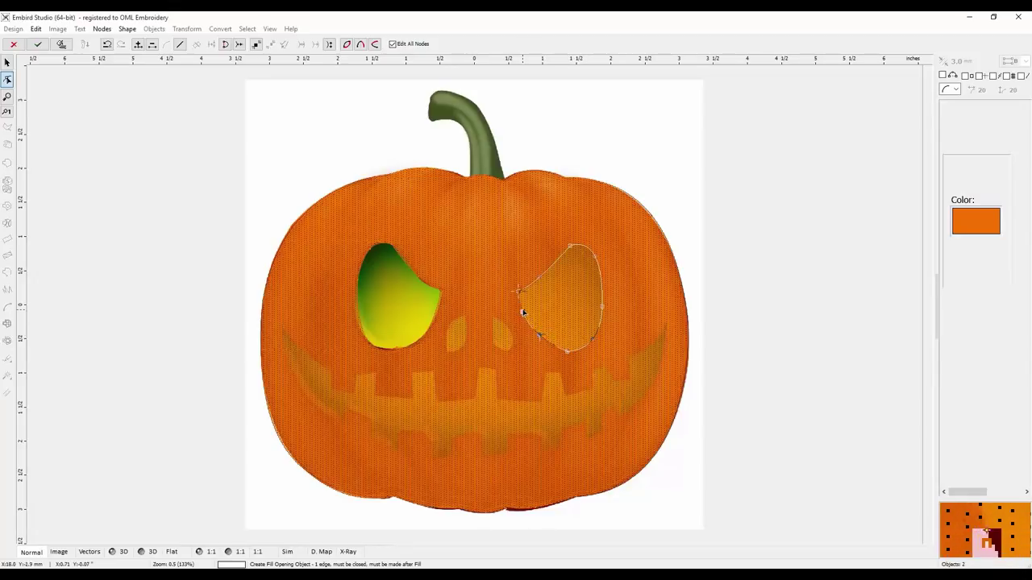
pyautogui.click(62, 43)
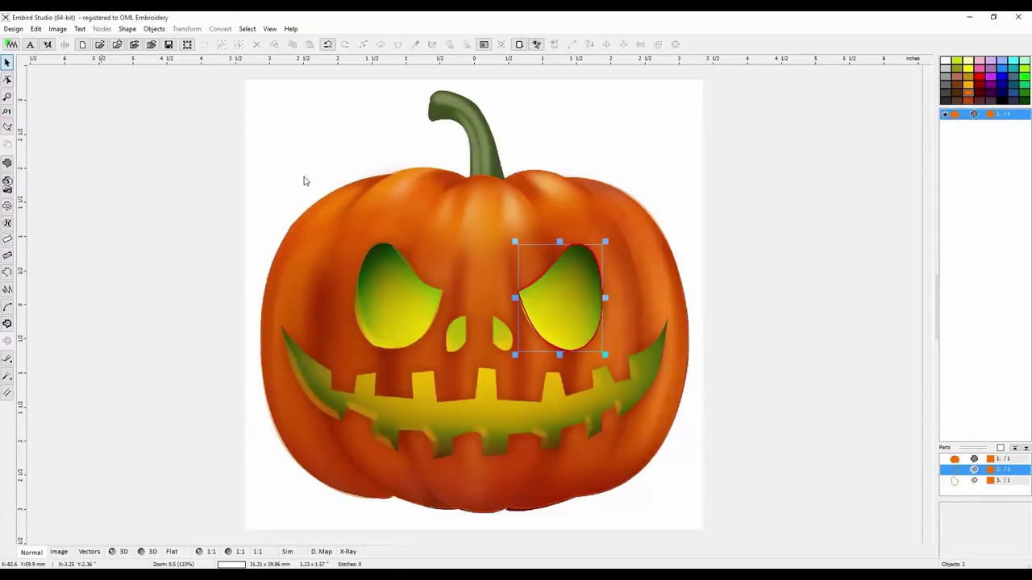
pyautogui.click(301, 150)
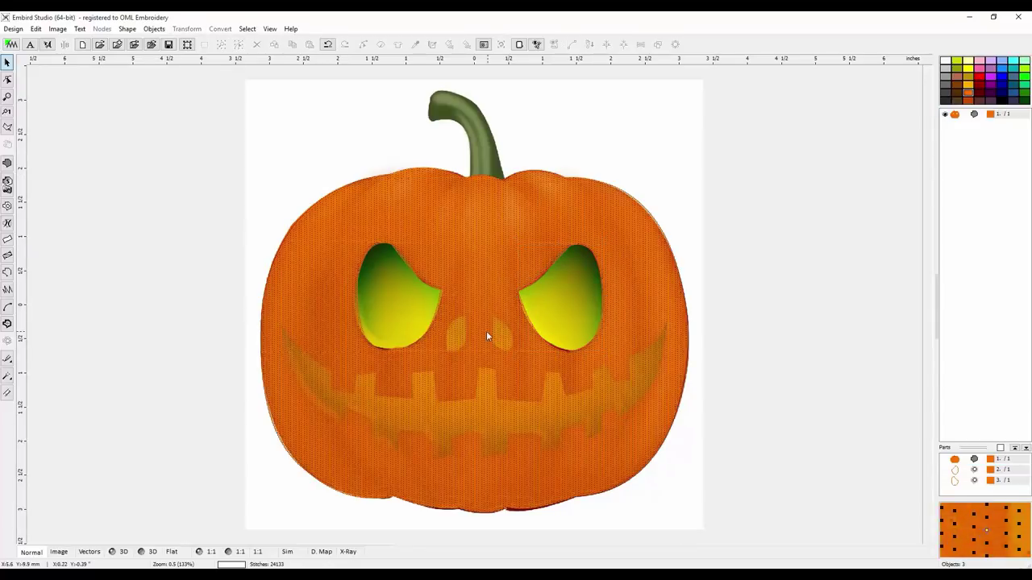
# Step: Trace the left nostril as a fill opening in the pumpkin body, curving its edges, and generate the stitches
pyautogui.click(464, 336)
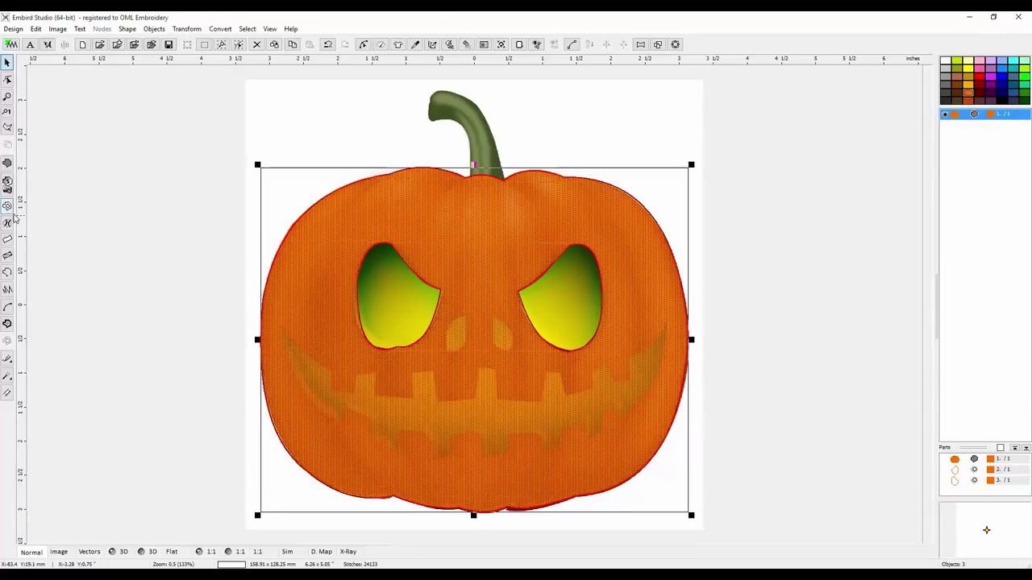
pyautogui.doubleClick(454, 323)
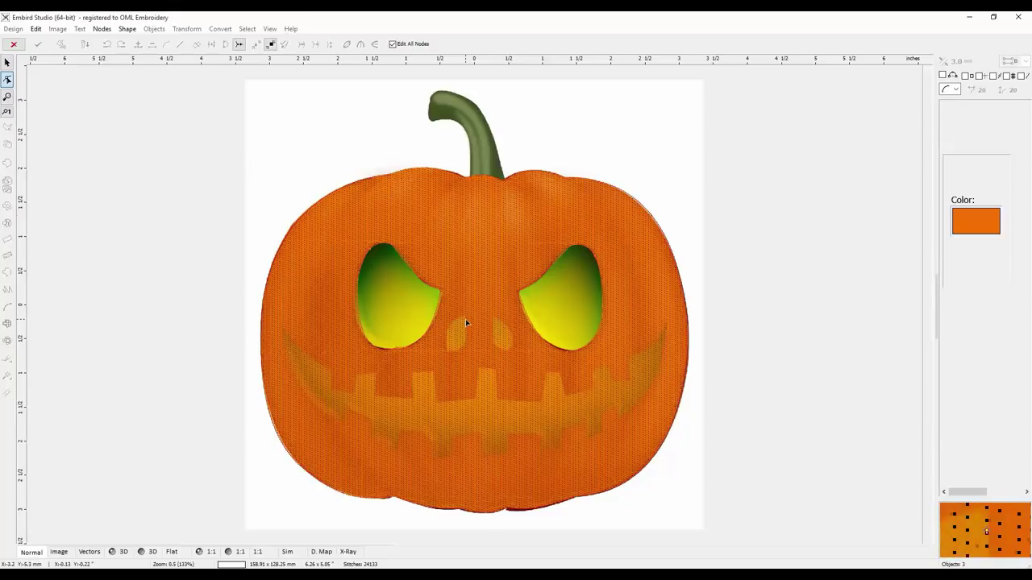
pyautogui.click(464, 319)
pyautogui.moveTo(466, 342); pyautogui.dragTo(448, 352)
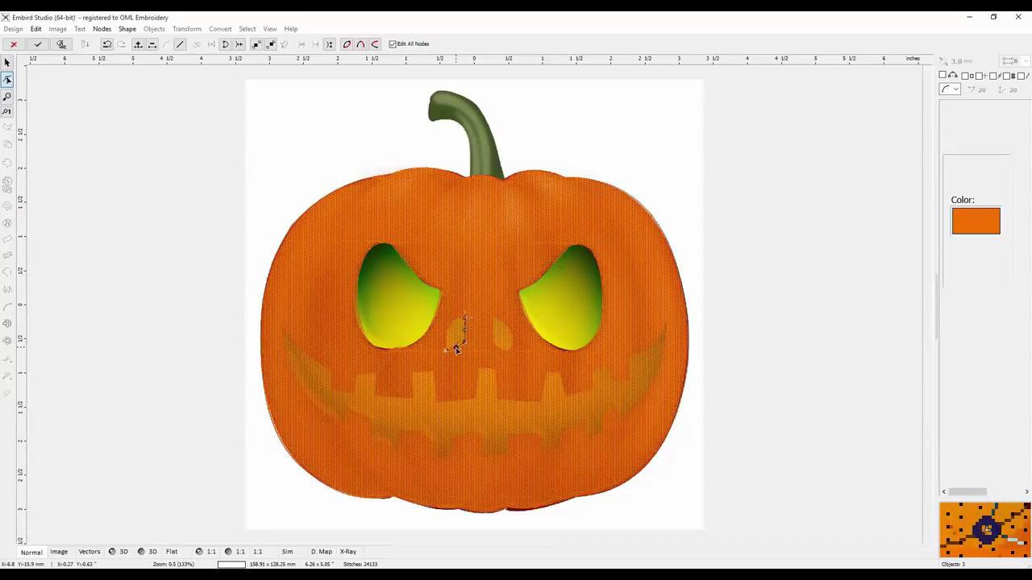
pyautogui.click(450, 320)
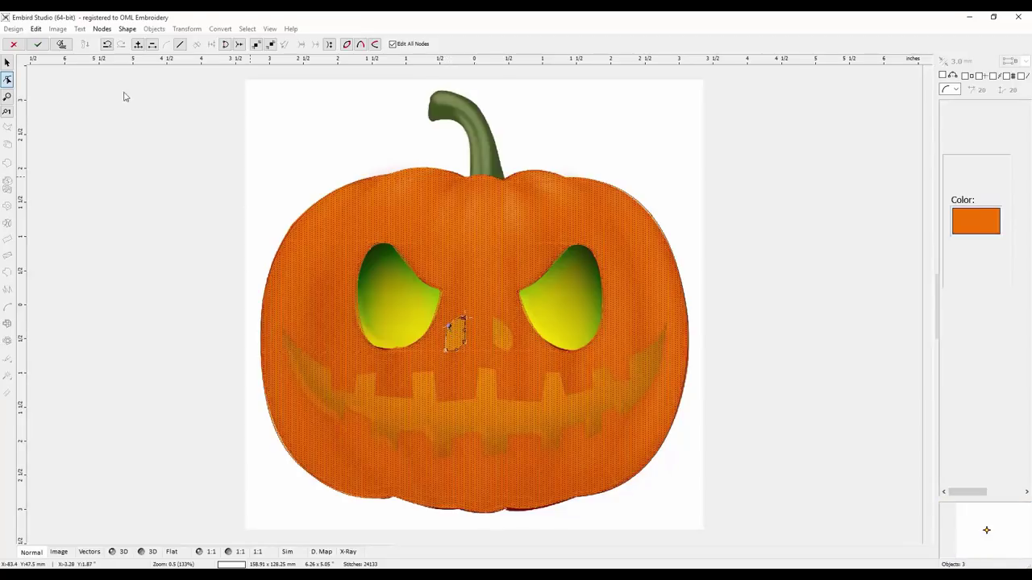
pyautogui.click(62, 44)
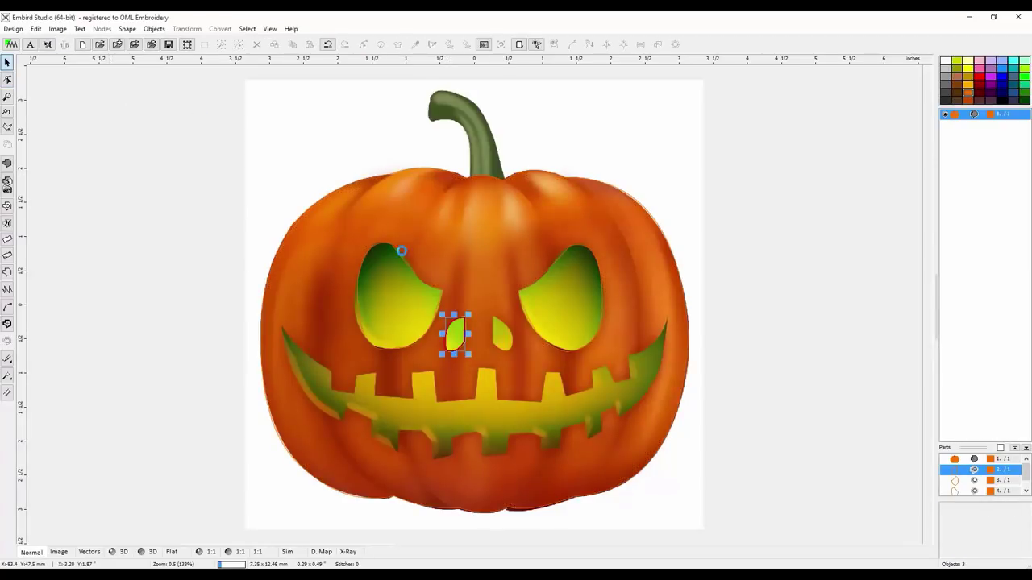
# Step: Trace the right nostril as a fill opening in the pumpkin body, curving its edges, and generate the stitches
pyautogui.click(407, 358)
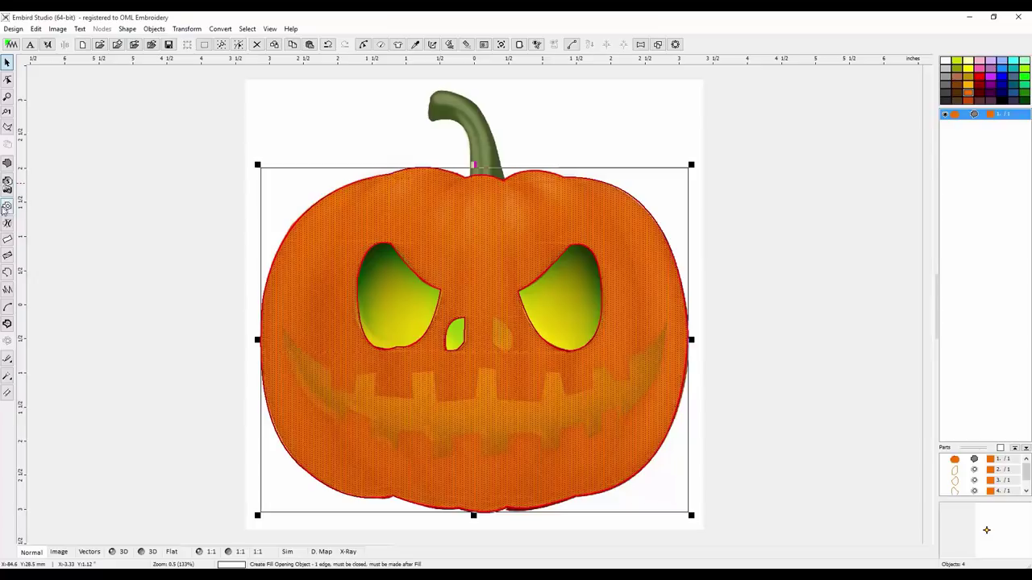
pyautogui.doubleClick(467, 310)
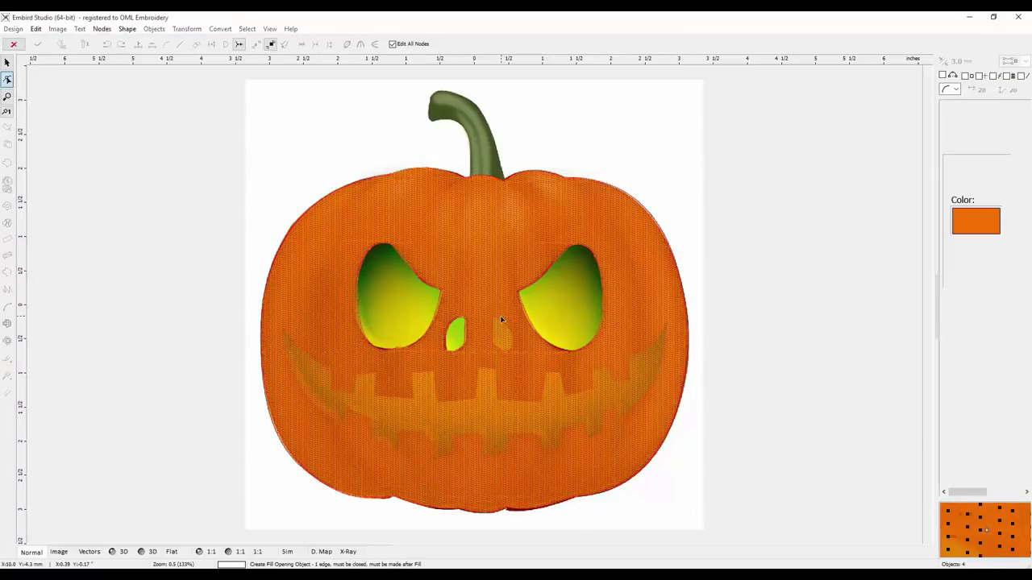
pyautogui.click(492, 316)
pyautogui.click(510, 342)
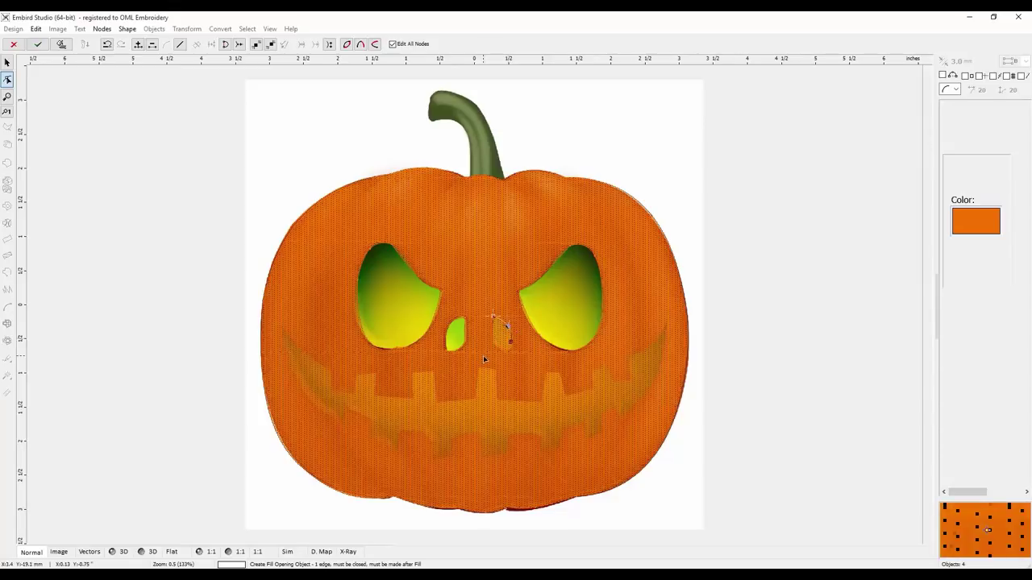
pyautogui.click(491, 344)
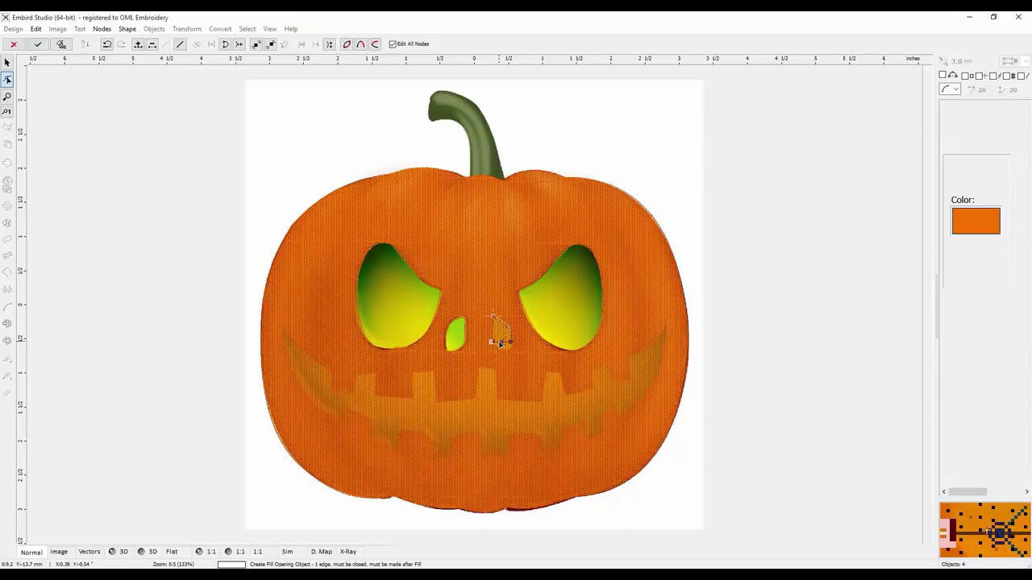
pyautogui.click(505, 352)
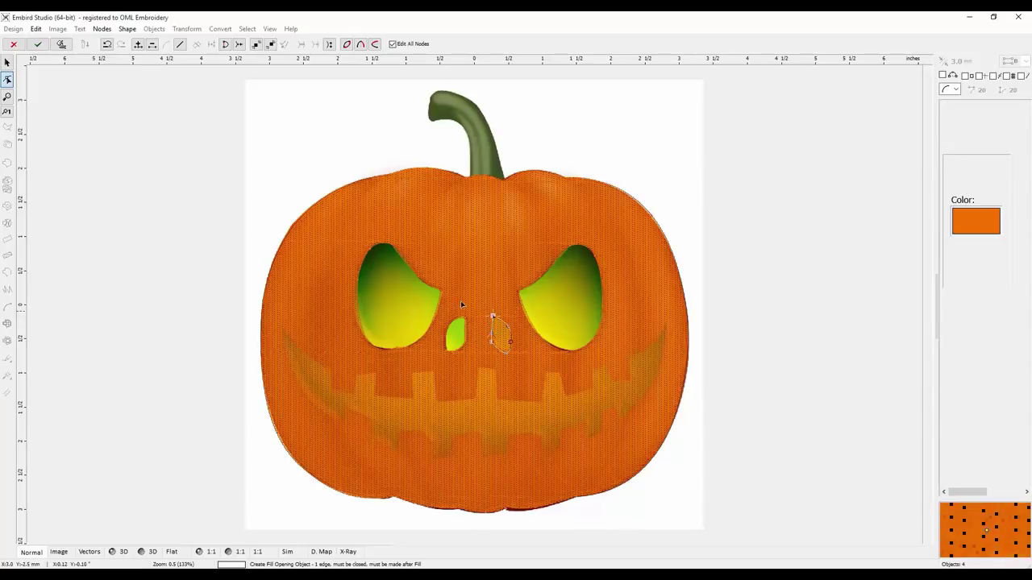
pyautogui.click(61, 44)
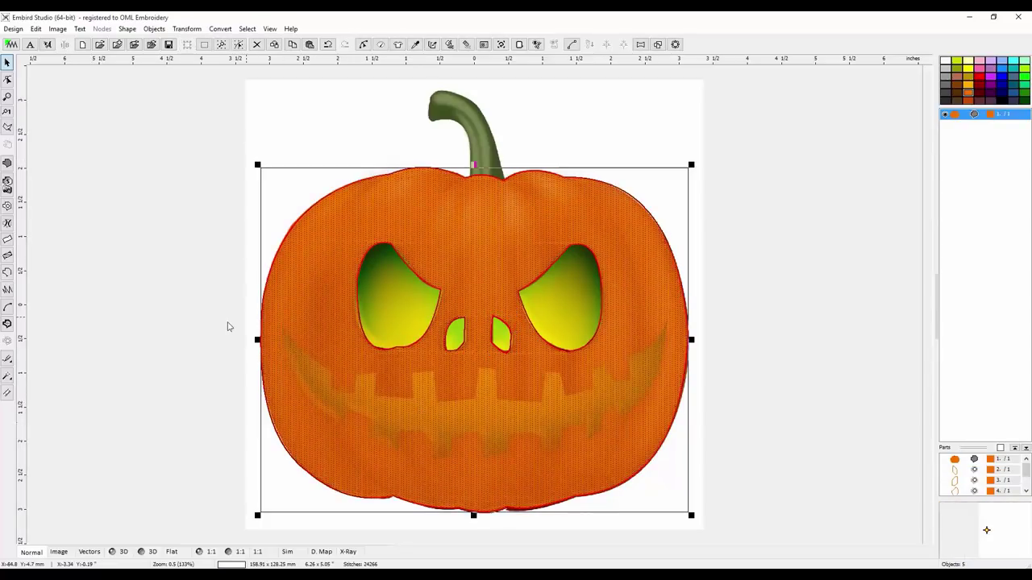
# Step: Start a fill opening for the mouth and trace its toothed upper edge from left to right corner, curving the end segments
pyautogui.click(8, 206)
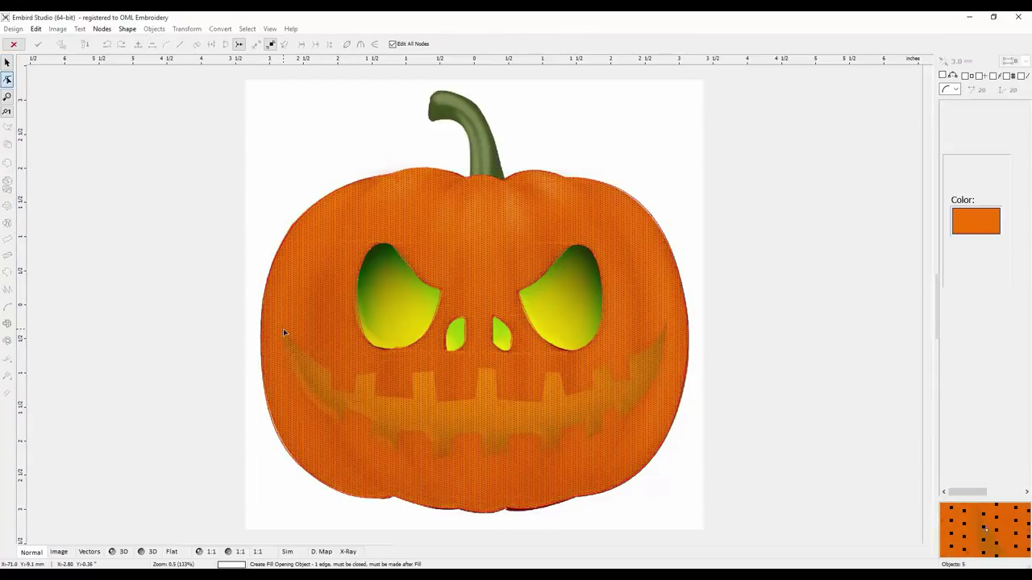
pyautogui.click(283, 329)
pyautogui.click(330, 372)
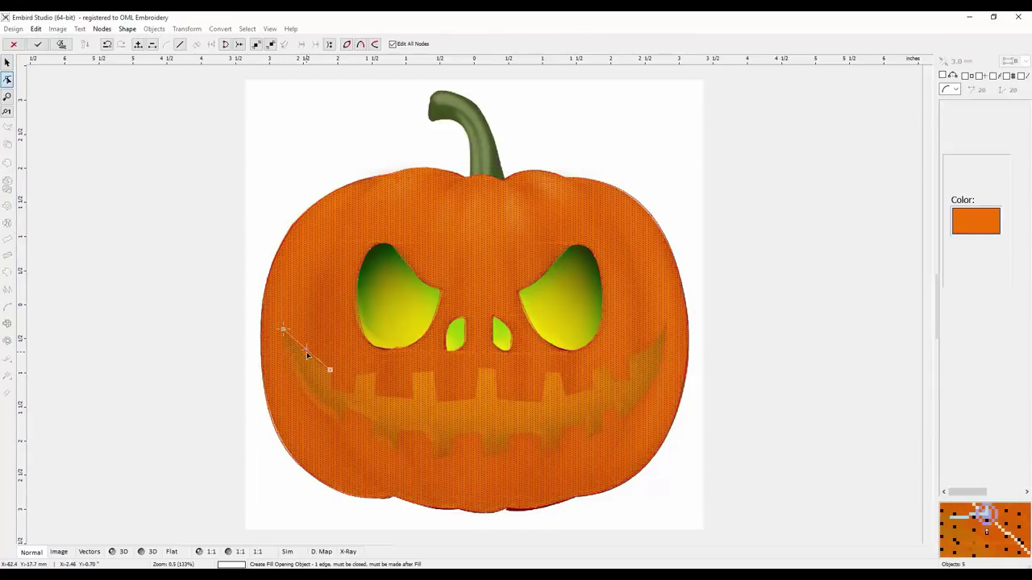
pyautogui.click(329, 389)
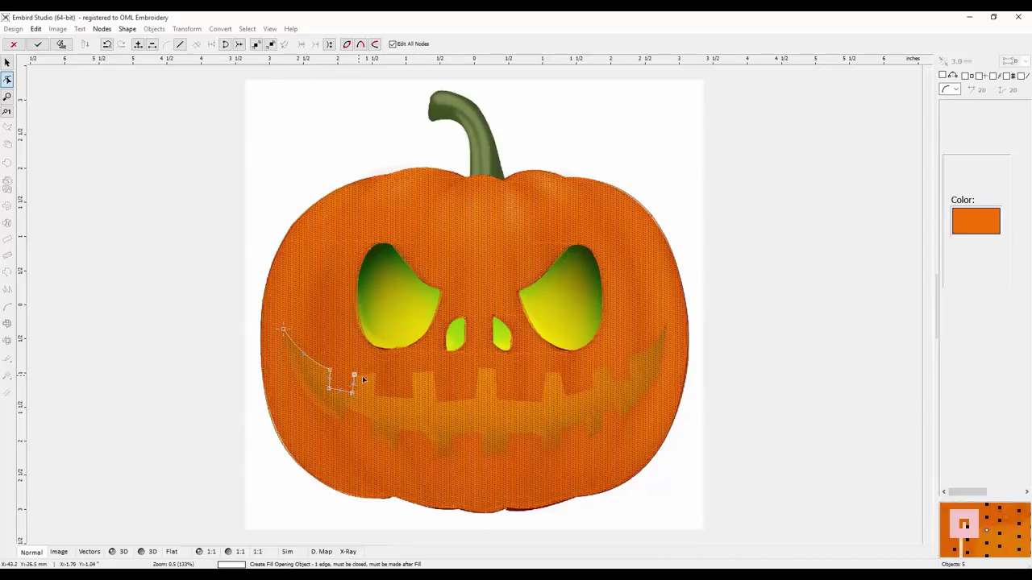
pyautogui.click(373, 395)
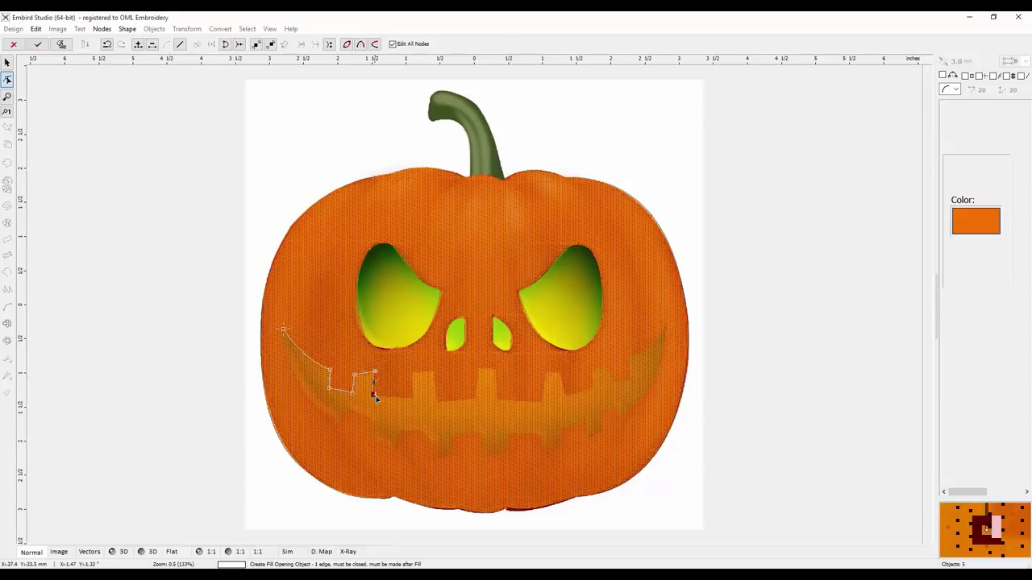
pyautogui.click(410, 397)
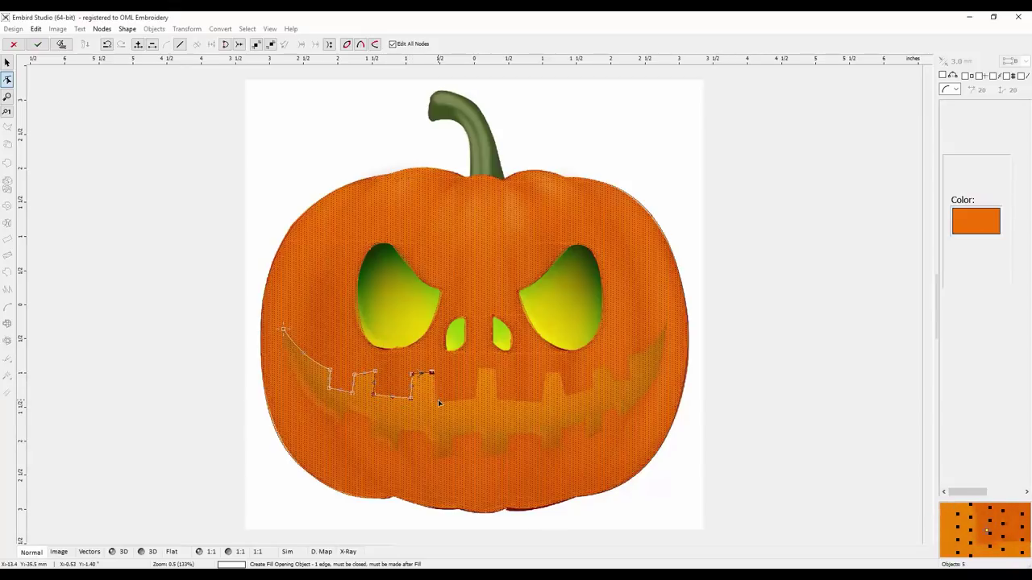
pyautogui.click(475, 369)
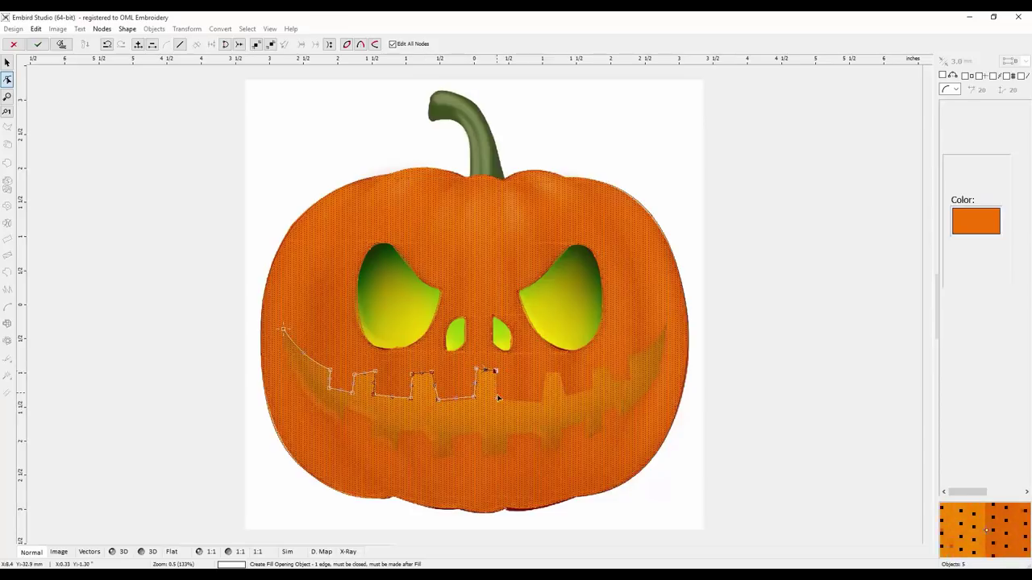
pyautogui.click(538, 401)
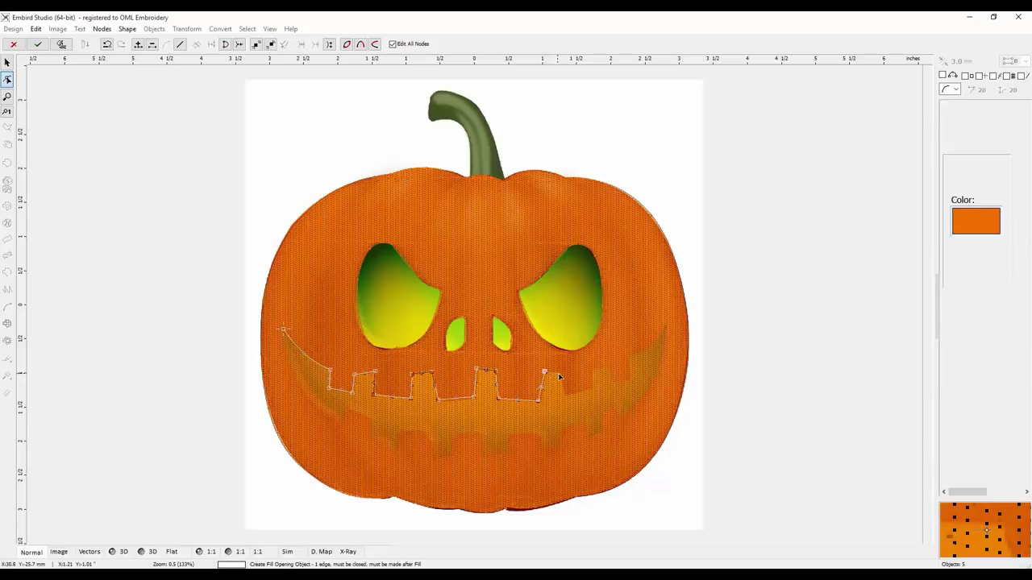
pyautogui.click(559, 374)
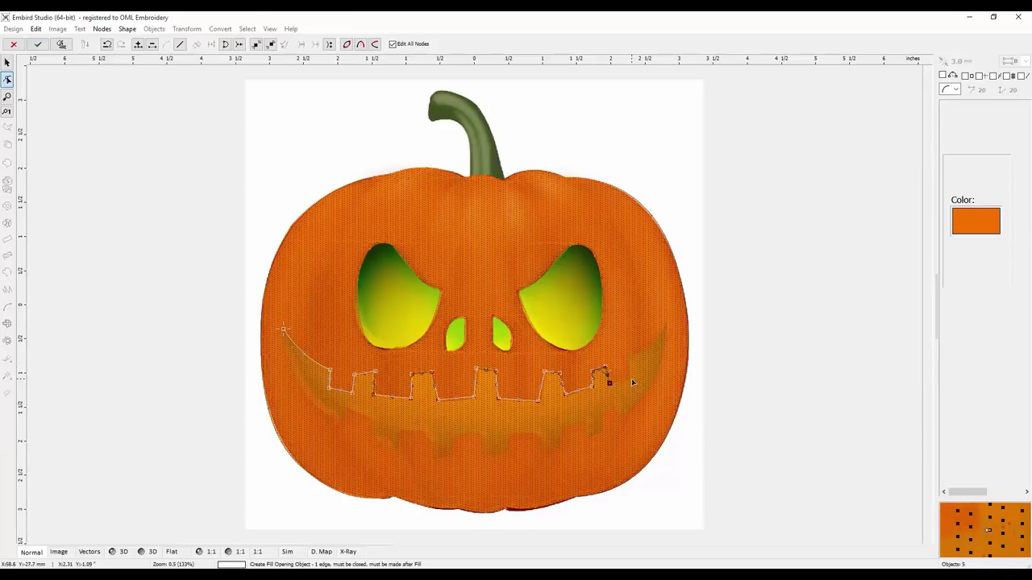
pyautogui.click(627, 354)
pyautogui.click(668, 321)
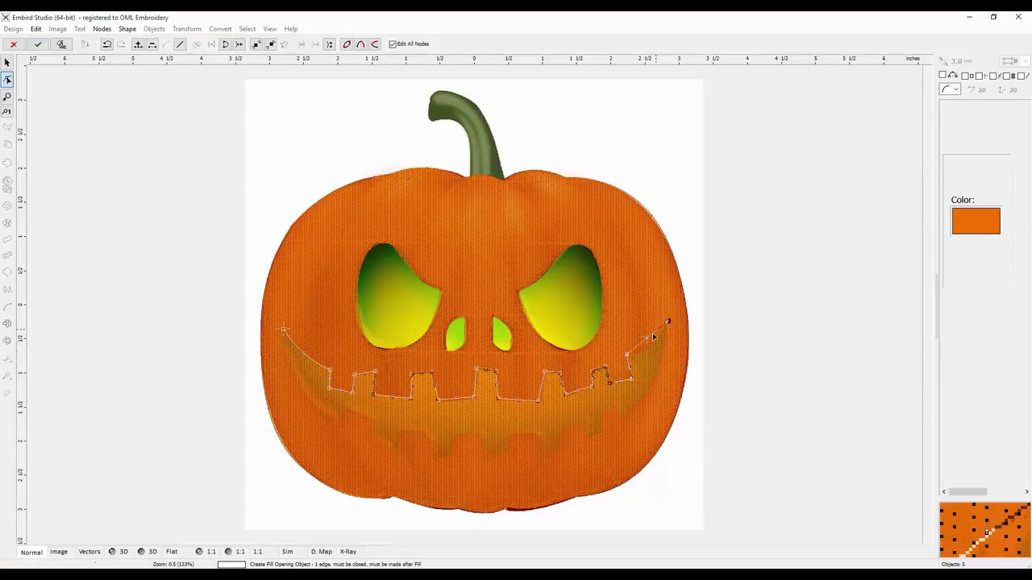
pyautogui.click(645, 344)
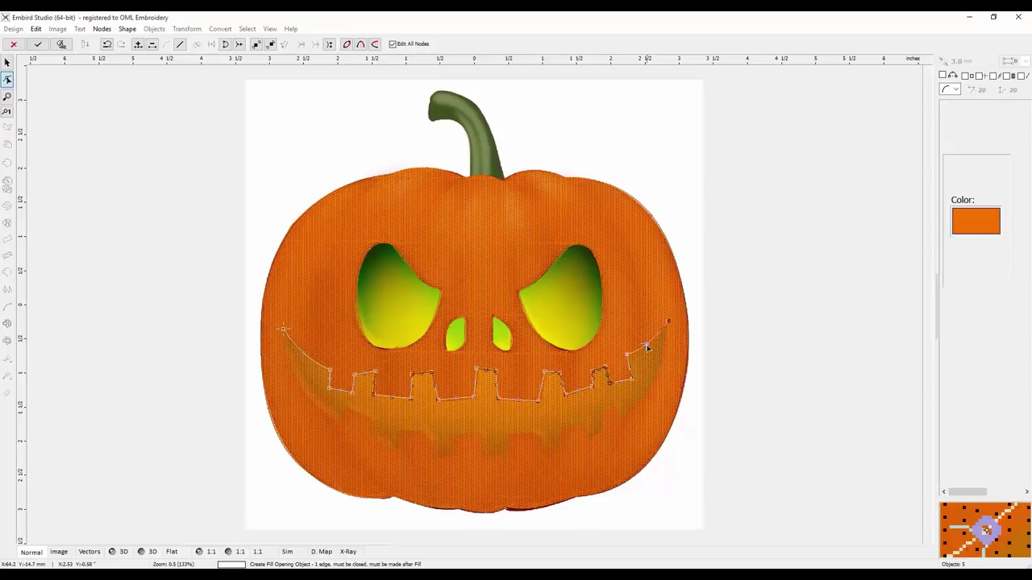
# Step: Continue the mouth opening's outline from the right corner back along the lower teeth to the last tooth on the left
pyautogui.click(621, 416)
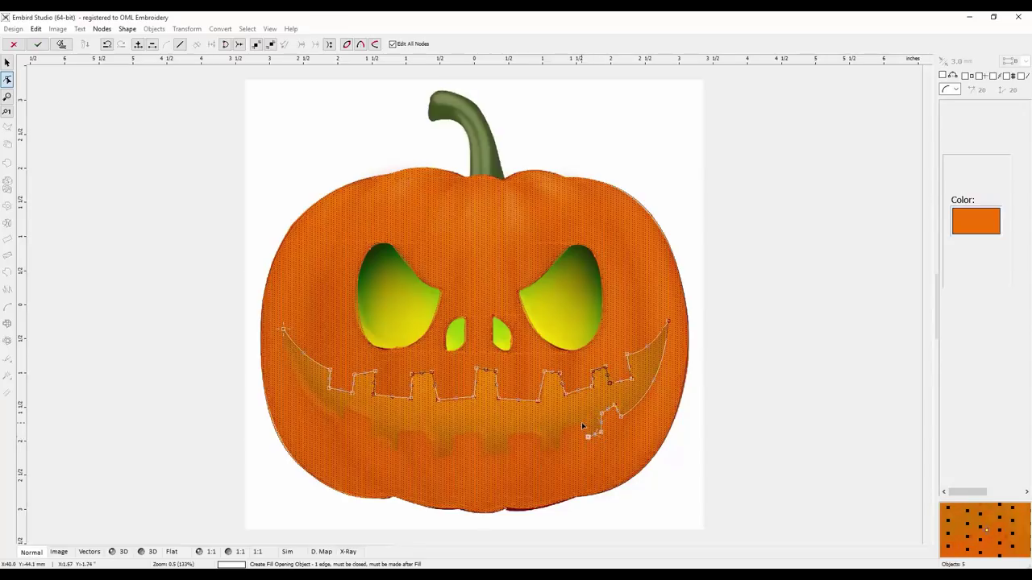
pyautogui.click(559, 429)
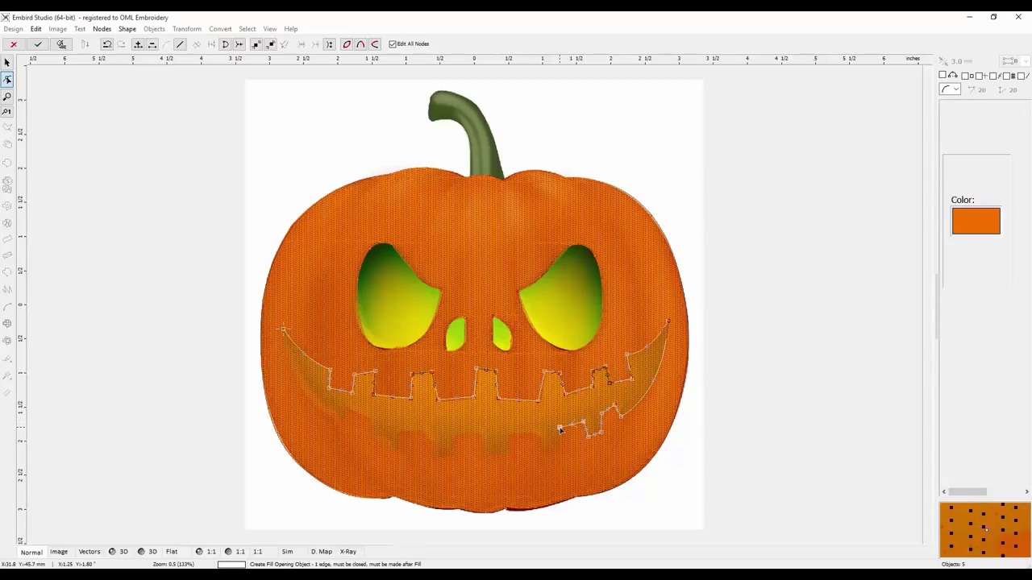
pyautogui.click(542, 446)
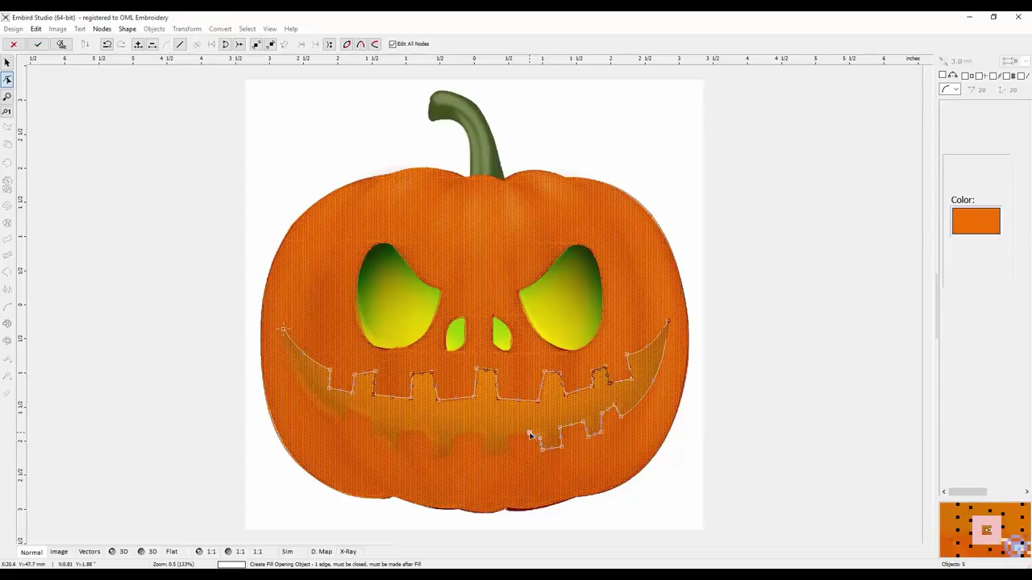
pyautogui.click(529, 433)
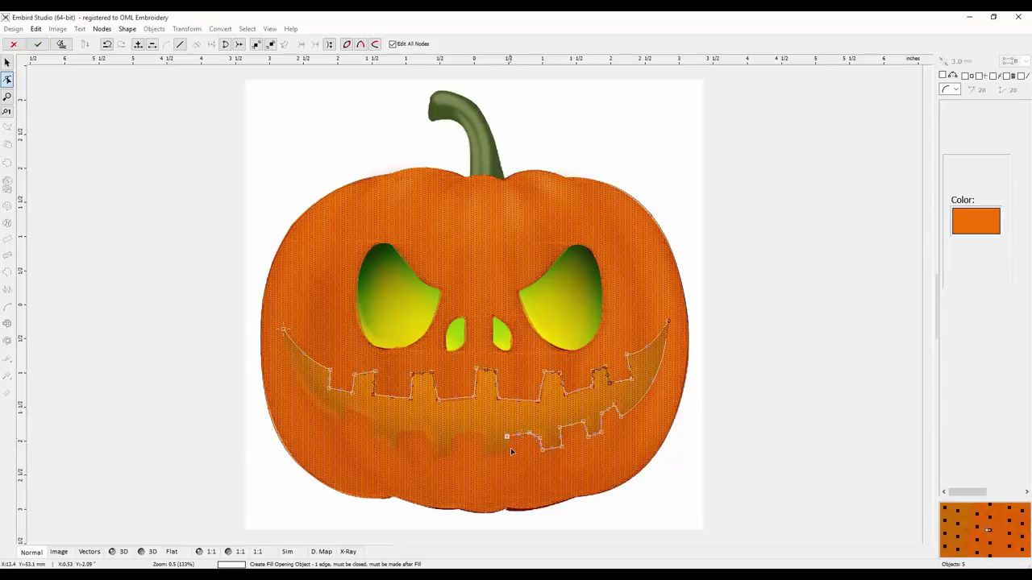
pyautogui.click(483, 458)
pyautogui.click(433, 442)
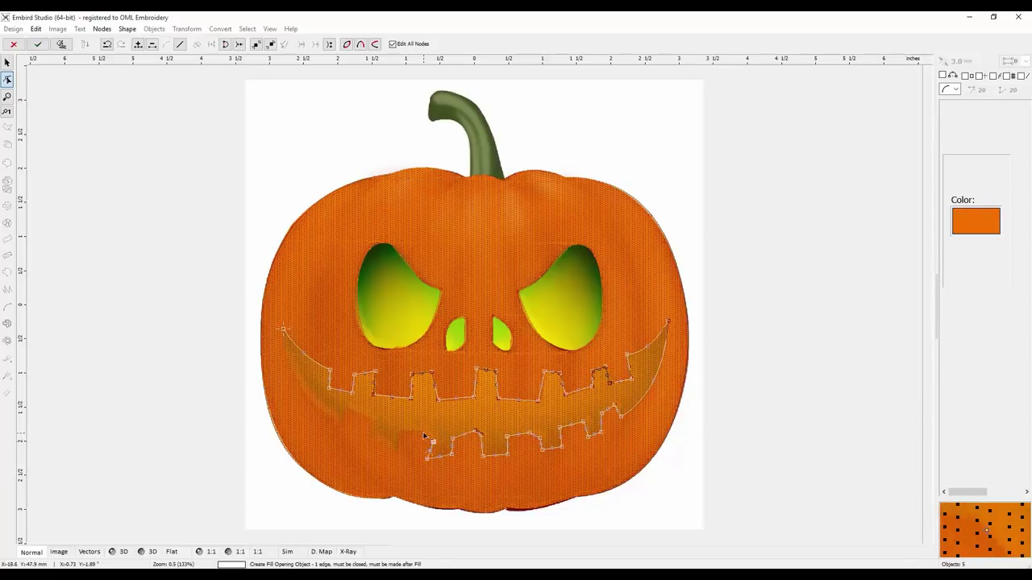
pyautogui.click(401, 433)
pyautogui.click(399, 449)
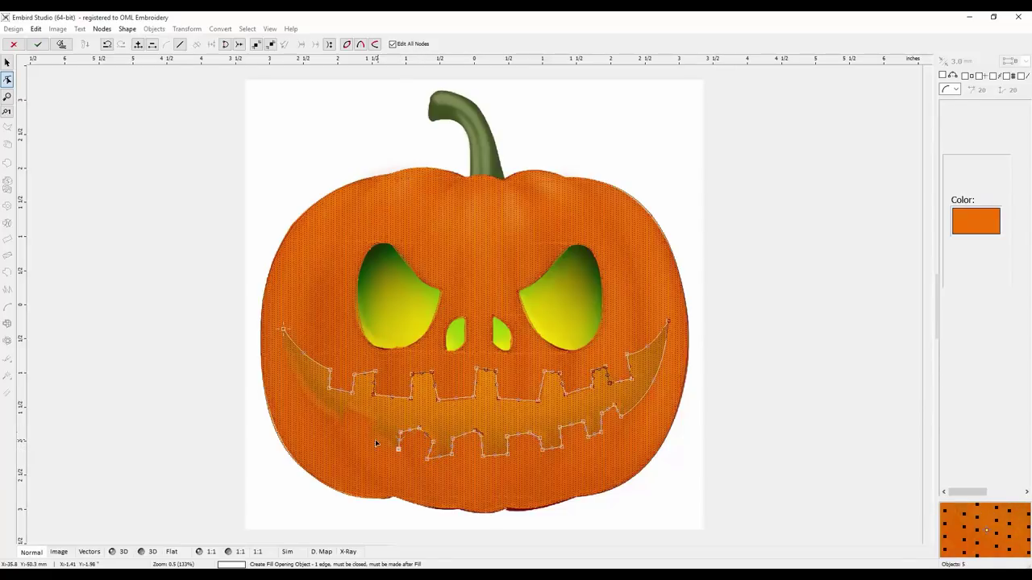
pyautogui.click(368, 437)
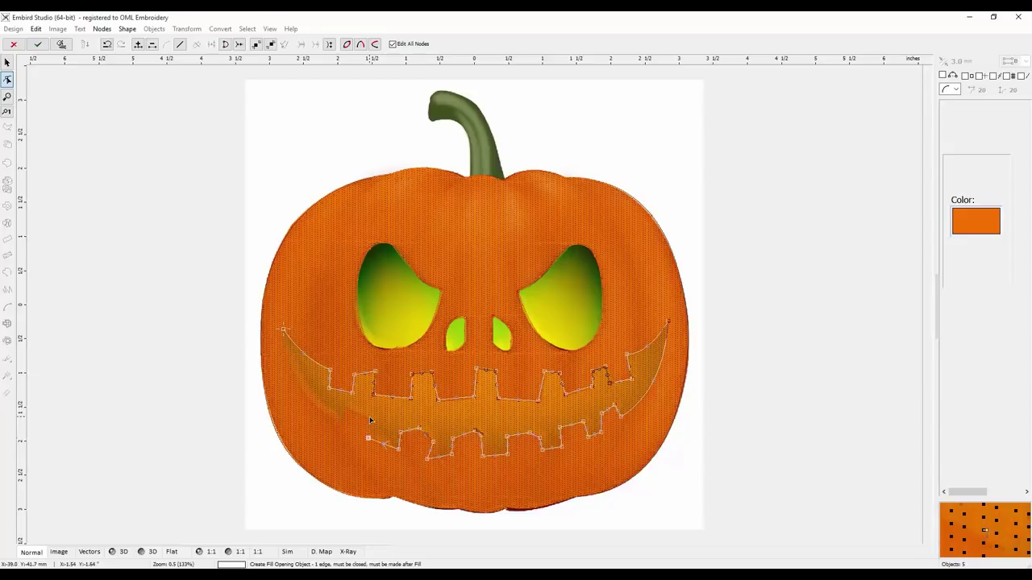
pyautogui.click(345, 407)
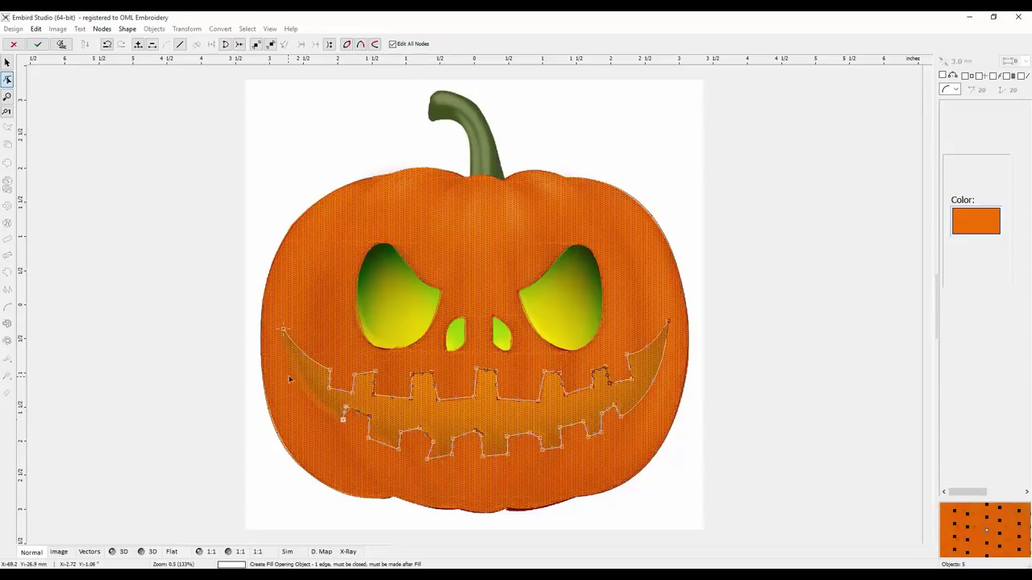
# Step: Close the mouth opening at its left corner with a curved lower edge, generate the stitches and deselect it
pyautogui.click(286, 350)
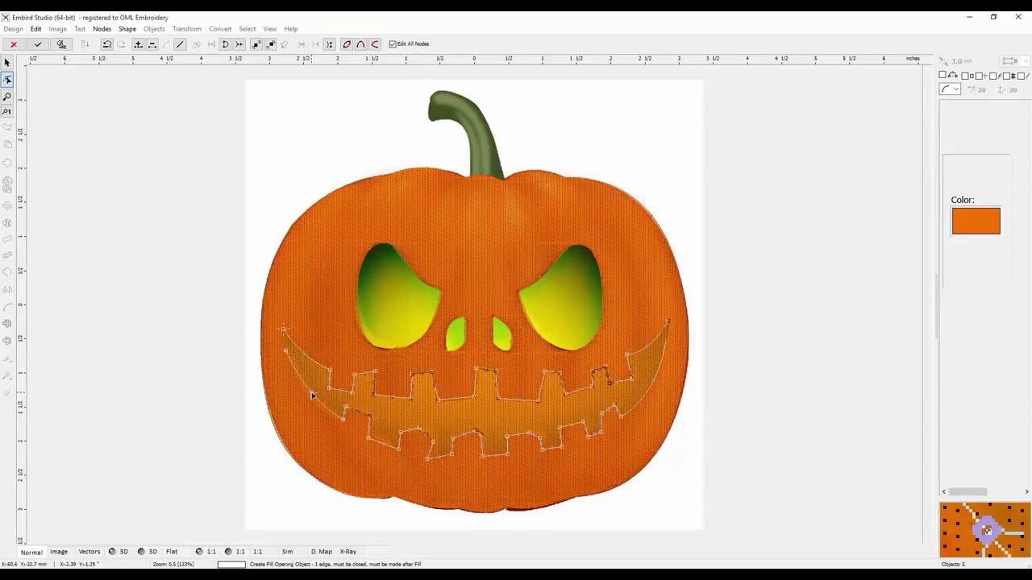
pyautogui.rightClick(284, 352)
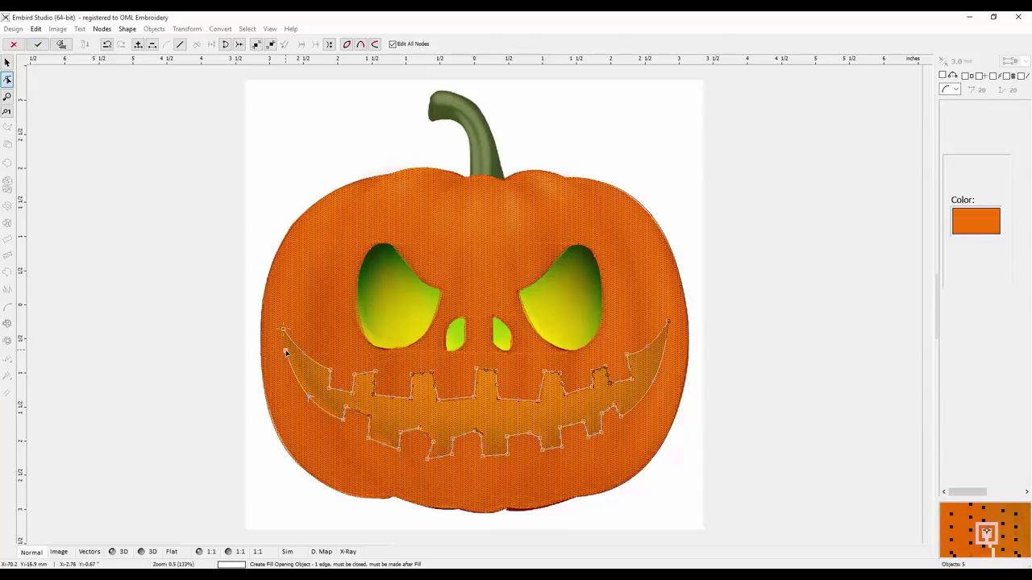
pyautogui.click(284, 330)
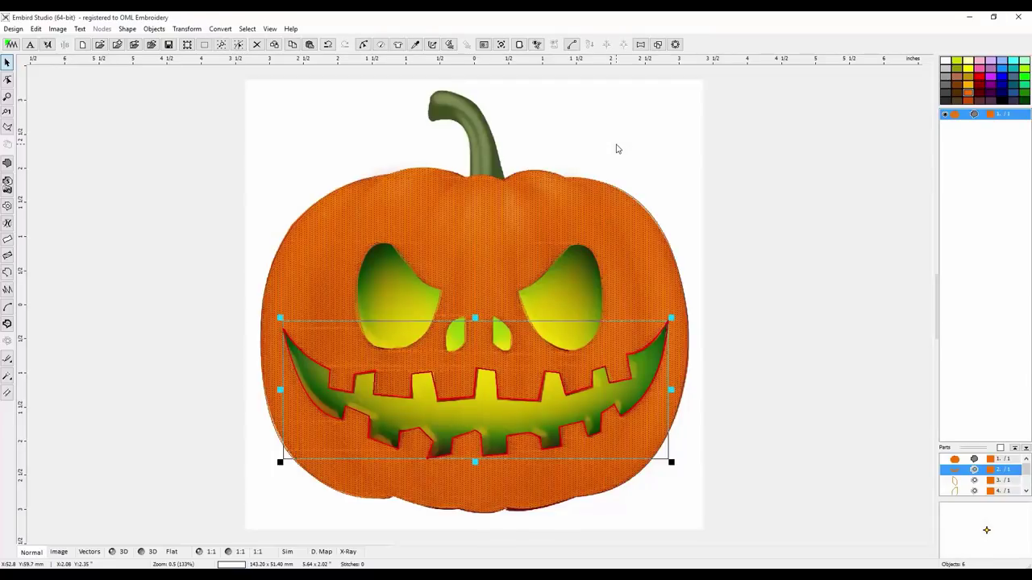
pyautogui.click(641, 161)
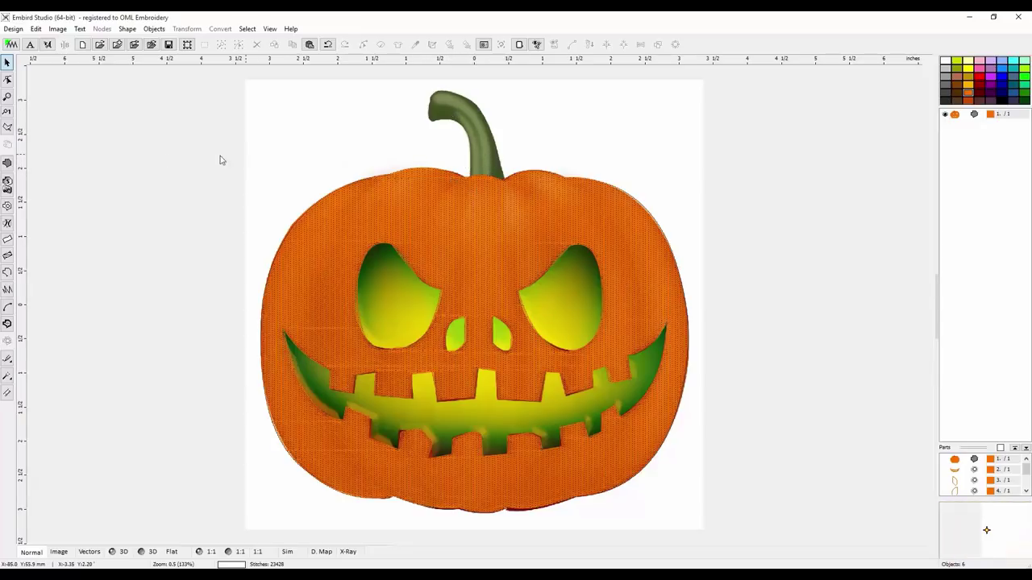
# Step: Trace the pumpkin's stem as a closed plain fill object with curved sides and generate its stitches
pyautogui.click(7, 163)
pyautogui.click(504, 178)
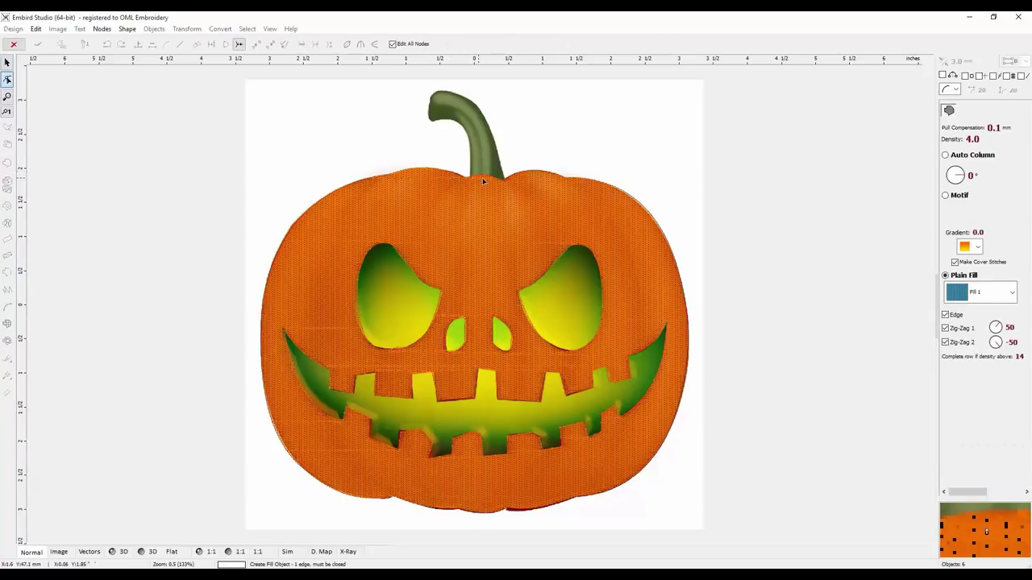
pyautogui.click(453, 94)
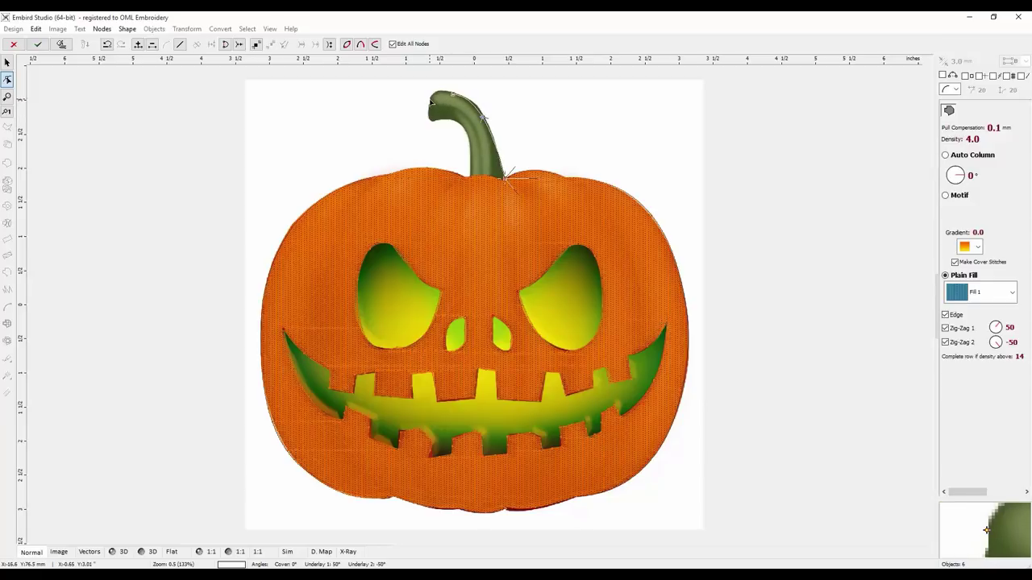
pyautogui.click(433, 121)
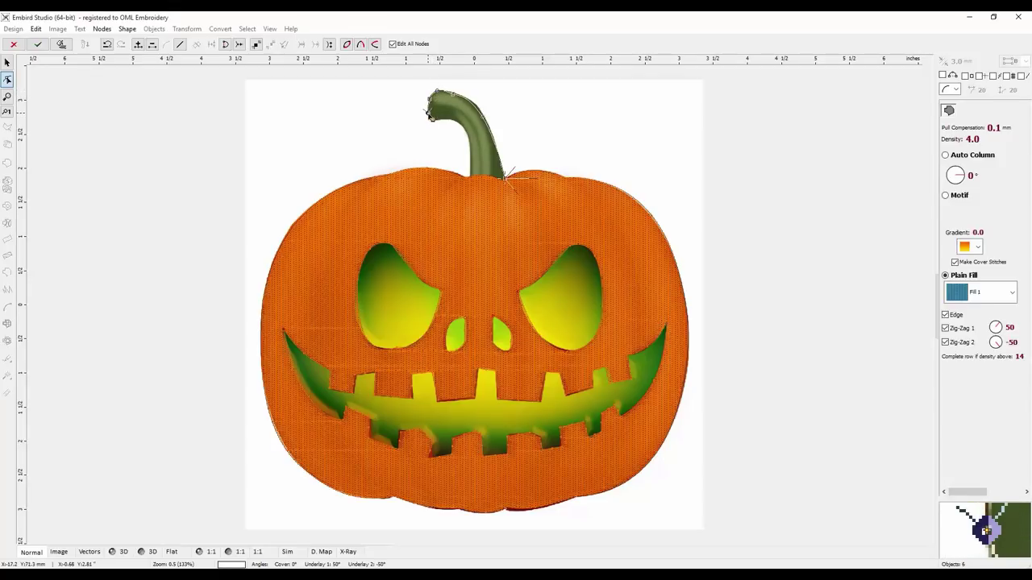
pyautogui.click(465, 128)
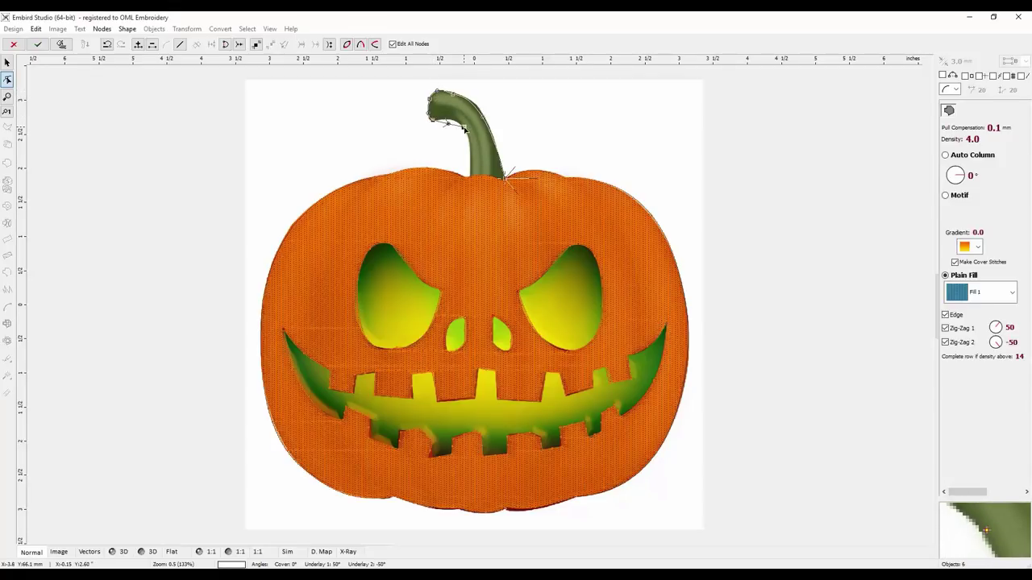
pyautogui.click(469, 178)
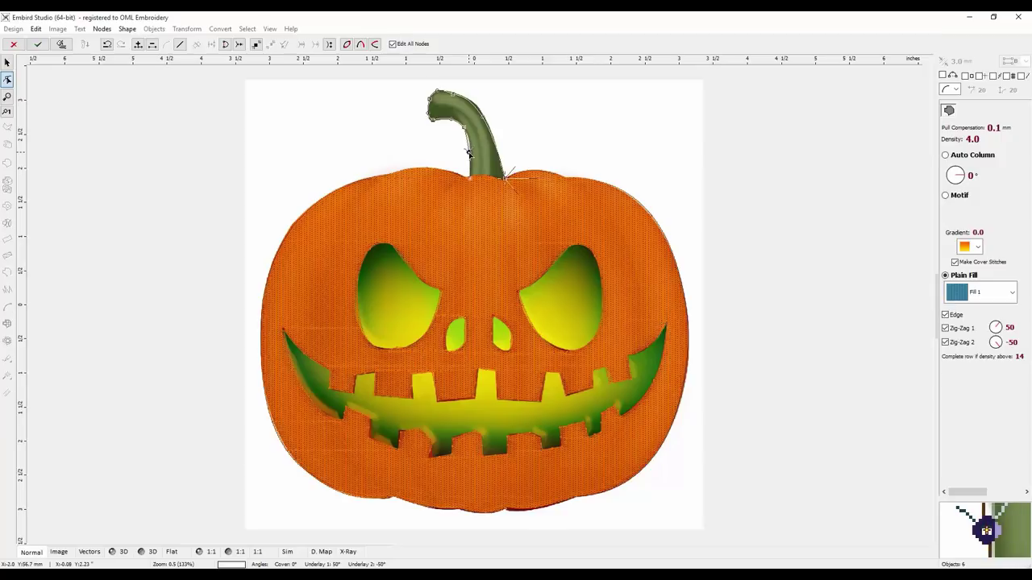
pyautogui.click(504, 180)
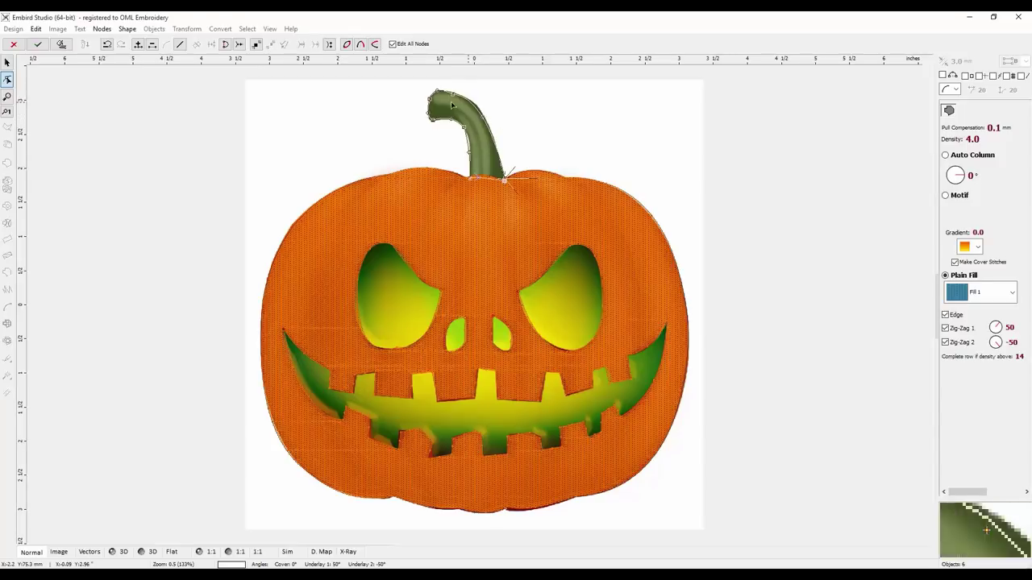
pyautogui.click(62, 45)
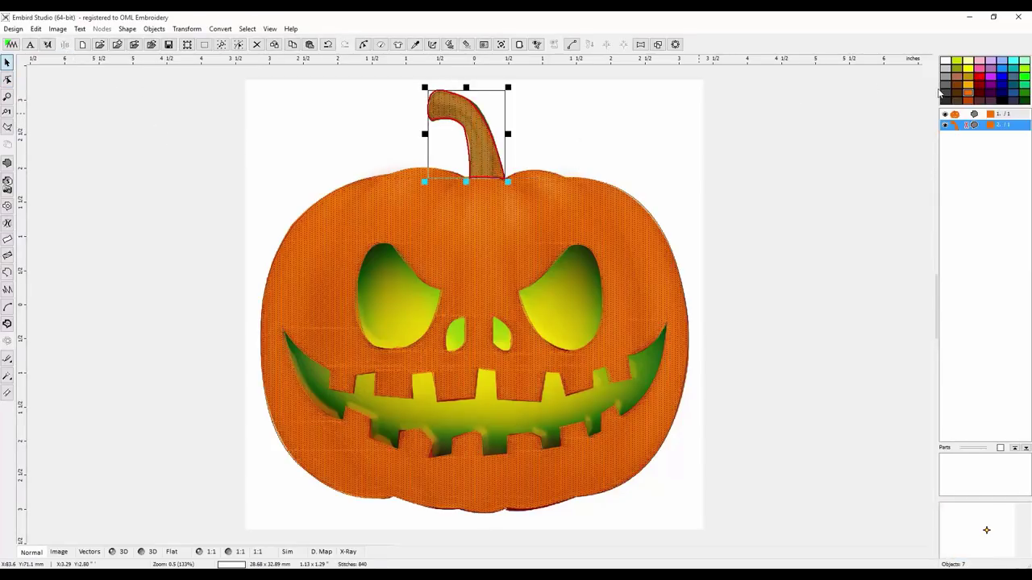
# Step: Recolor the stem fill green and insert it before the pumpkin body in the sewing order
pyautogui.click(1026, 89)
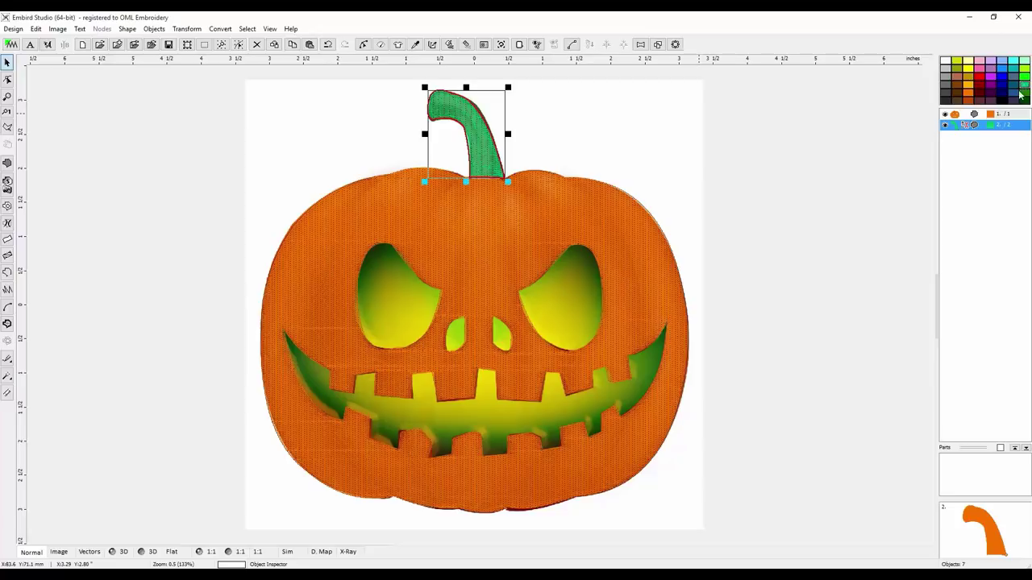
pyautogui.click(679, 142)
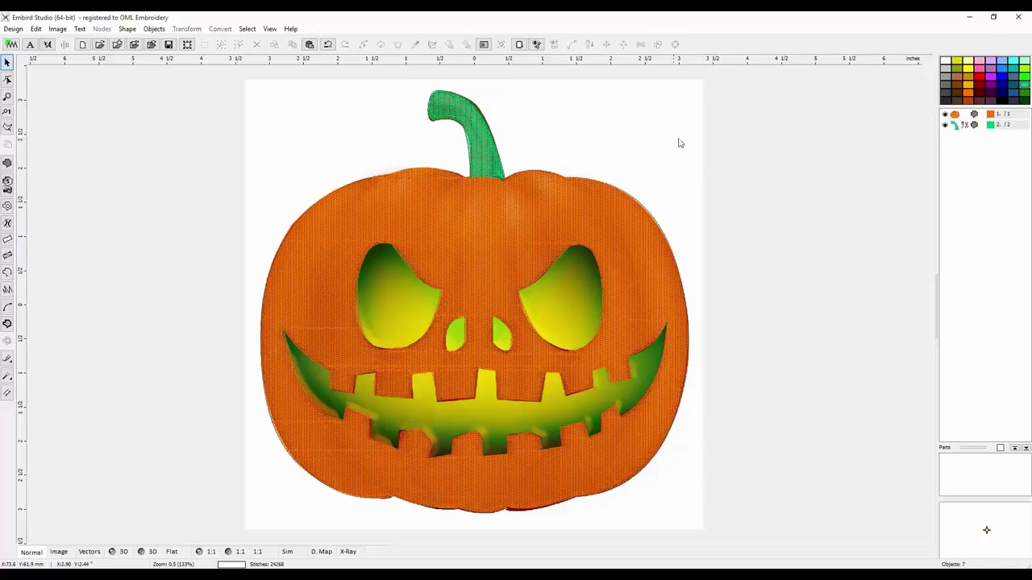
pyautogui.click(958, 127)
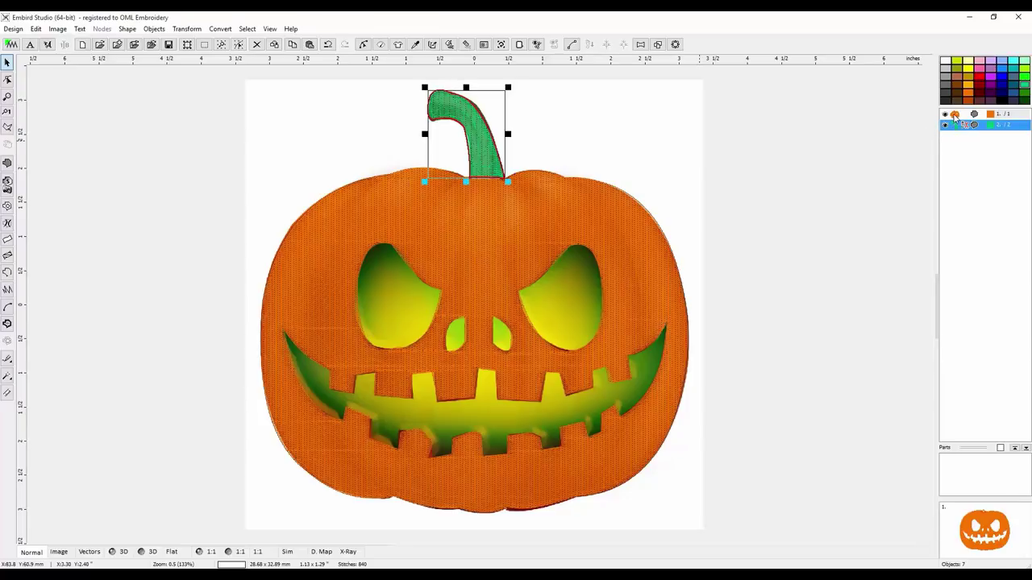
pyautogui.rightClick(954, 116)
pyautogui.click(962, 122)
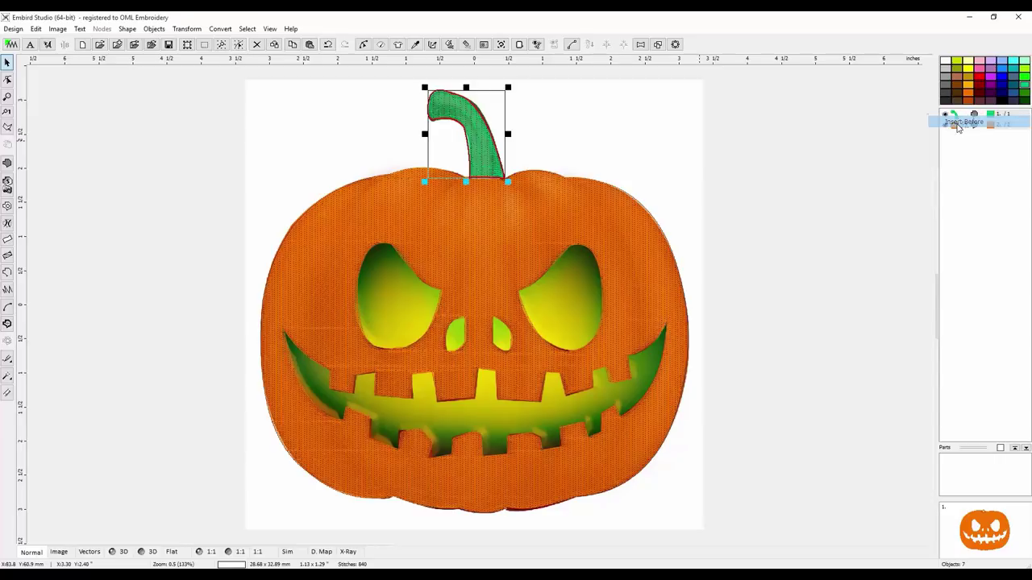
pyautogui.click(661, 138)
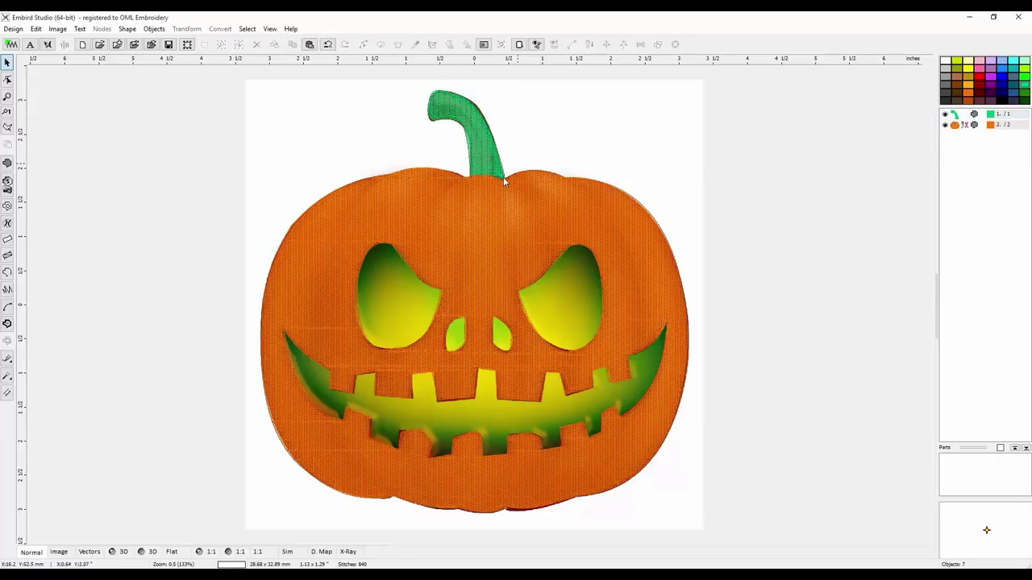
# Step: Check how the stem meets the pumpkin by hiding and reshowing the body fill, and view the design in 3D
pyautogui.click(956, 115)
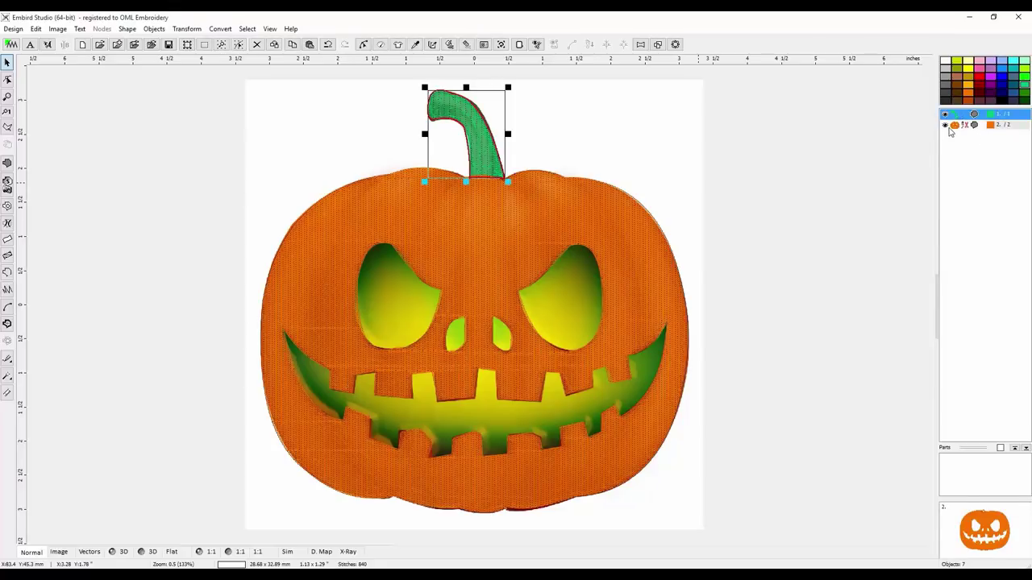
pyautogui.click(950, 131)
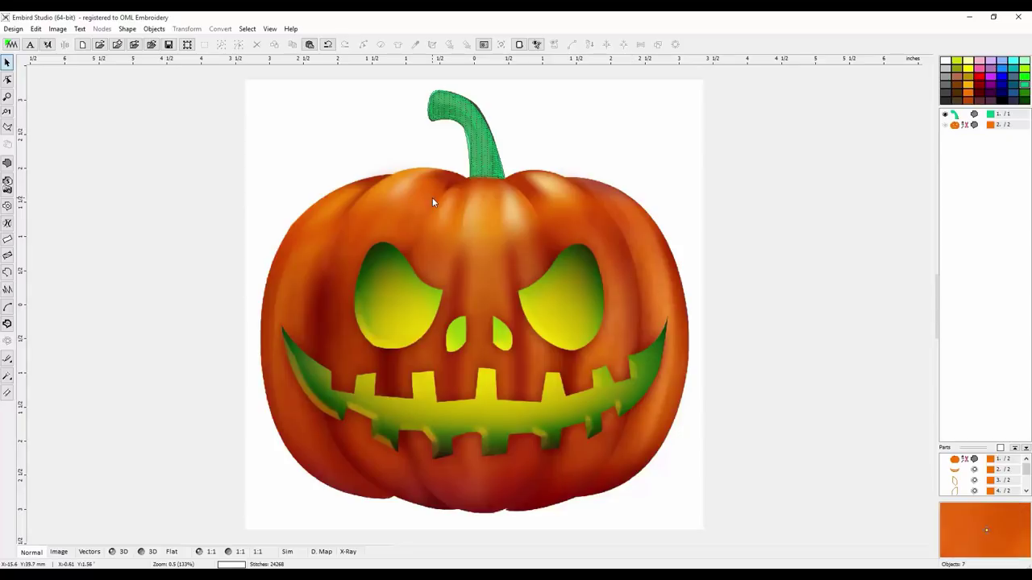
pyautogui.click(948, 127)
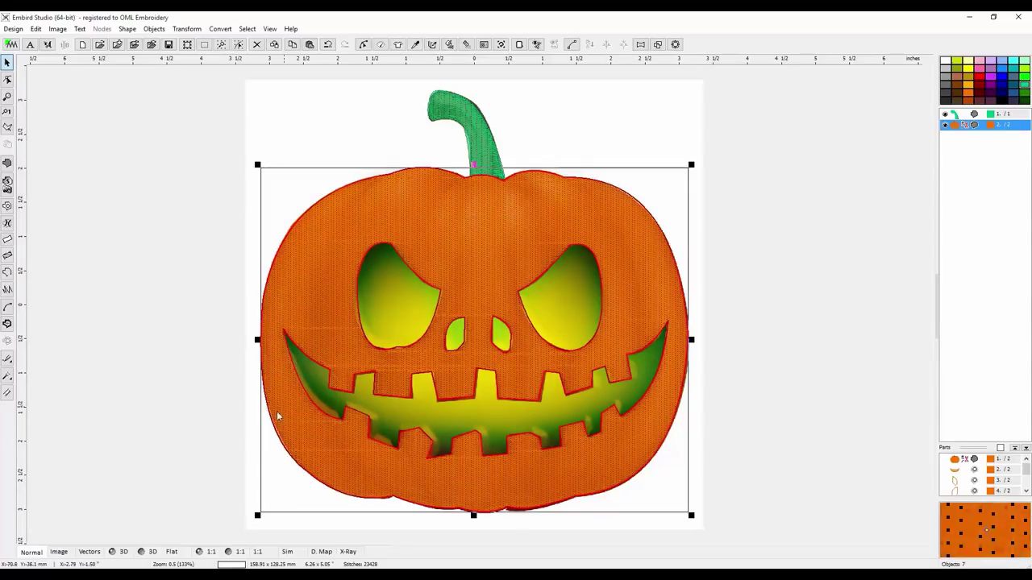
pyautogui.click(121, 553)
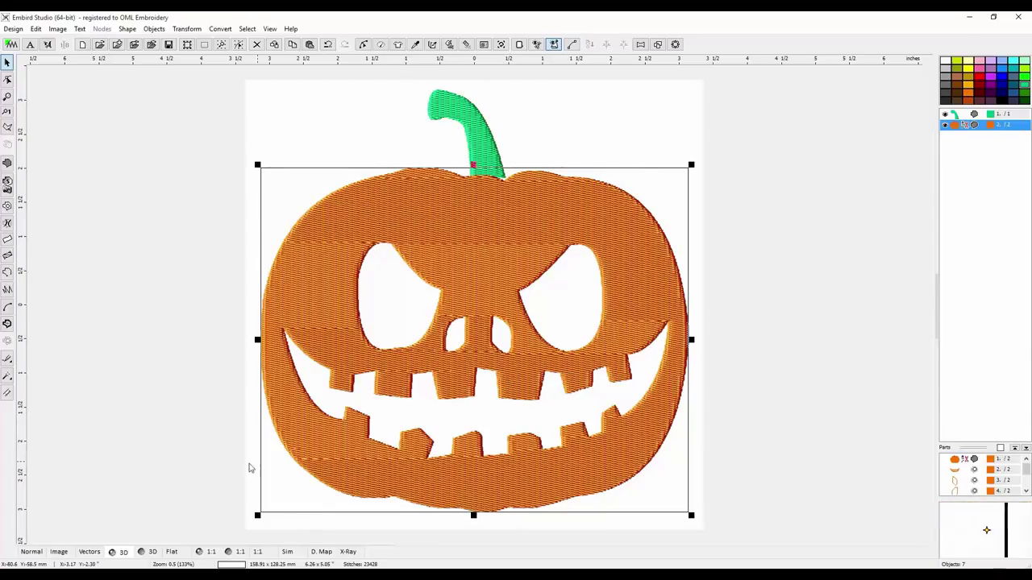
pyautogui.click(31, 552)
pyautogui.click(575, 134)
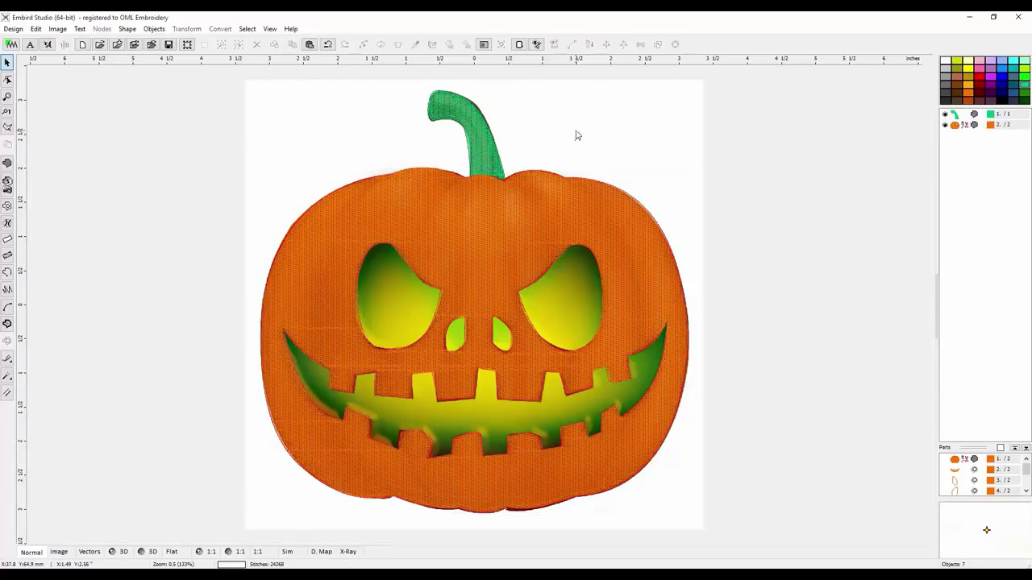
# Step: Create separate fill objects from the pumpkin body's eye, nose and mouth openings
pyautogui.click(524, 222)
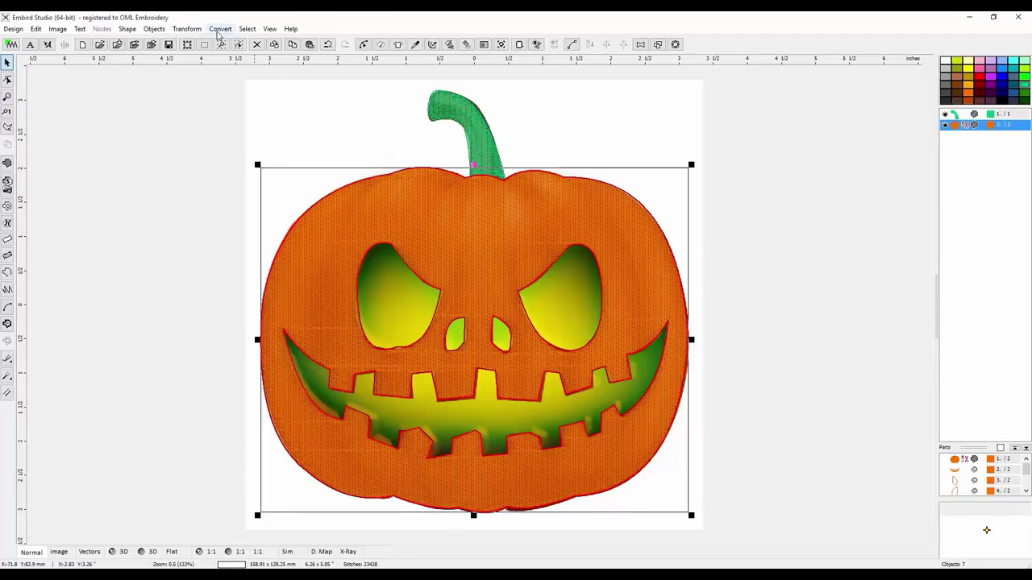
pyautogui.click(217, 30)
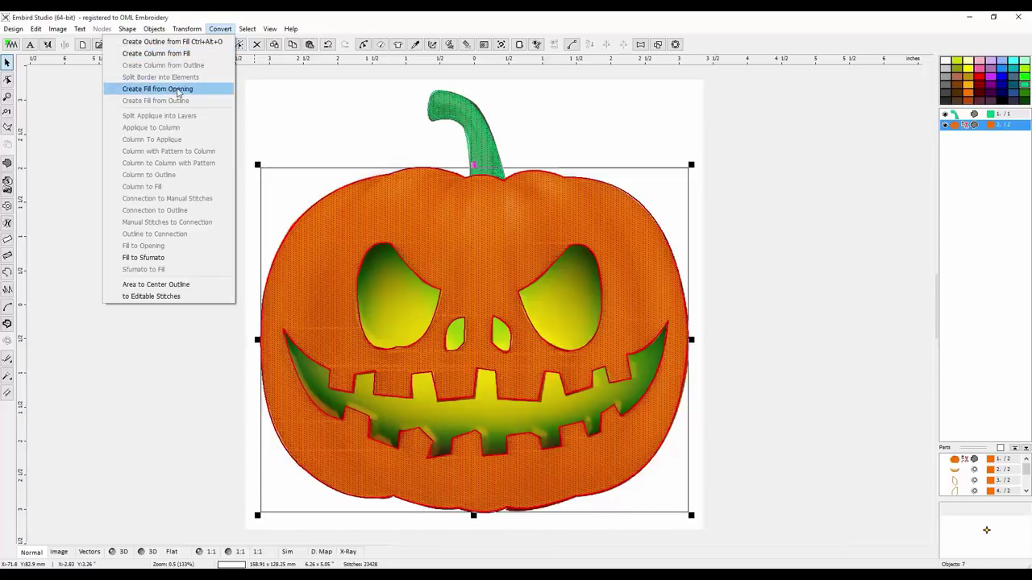
pyautogui.click(183, 90)
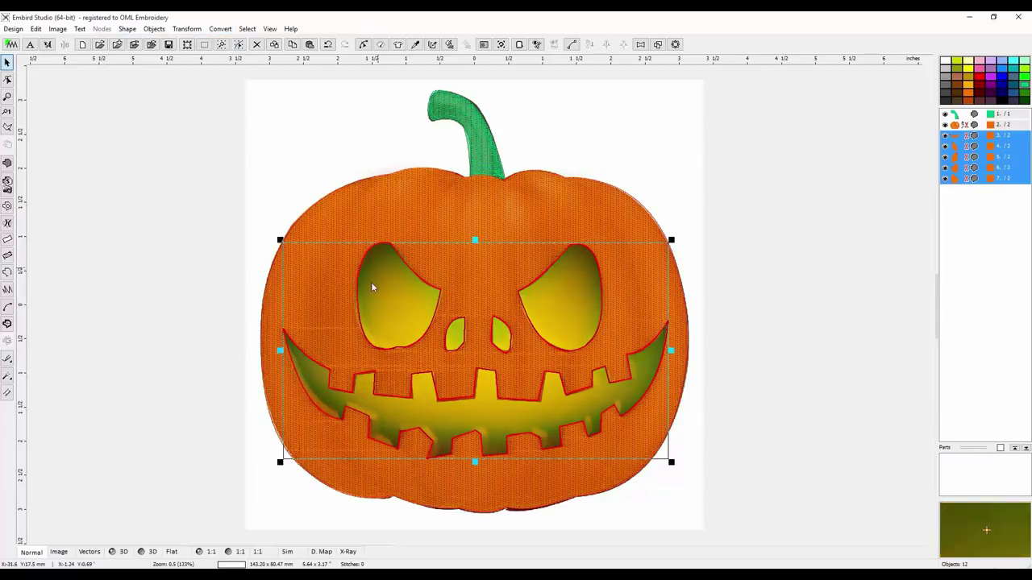
# Step: Recolor the new eye, nose and mouth fills yellow, generate their stitches and deselect them
pyautogui.click(968, 68)
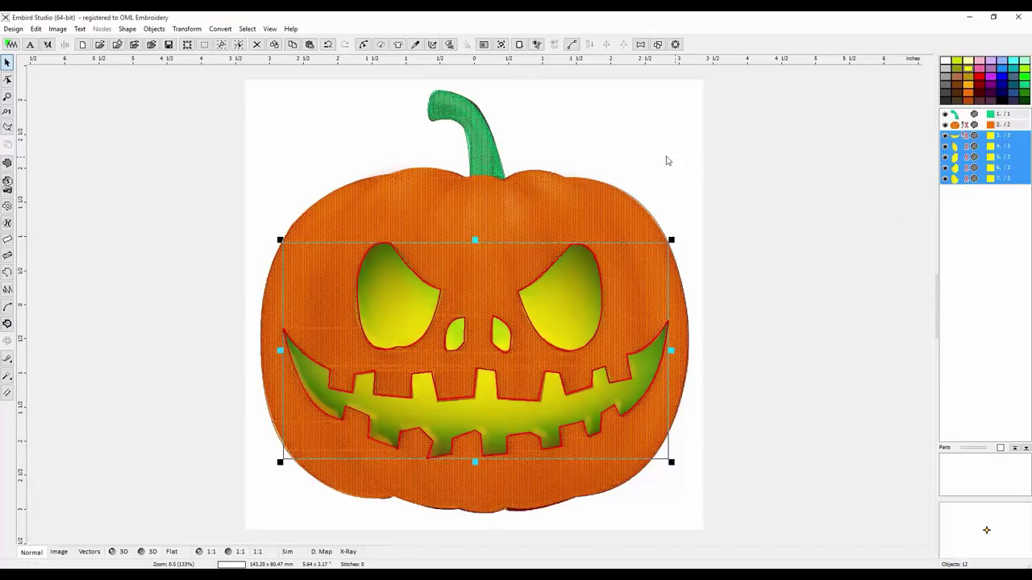
pyautogui.click(450, 44)
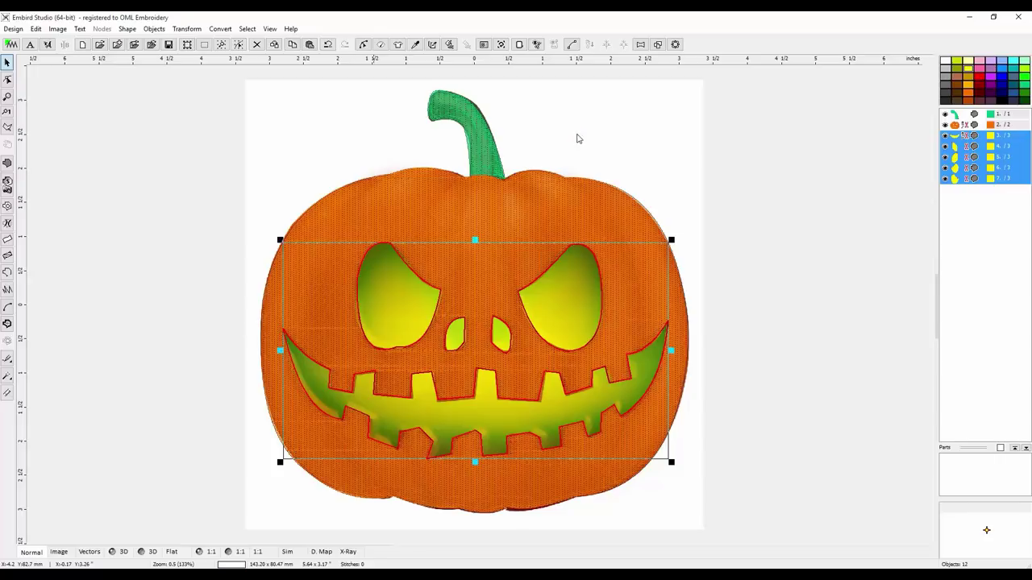
pyautogui.click(577, 138)
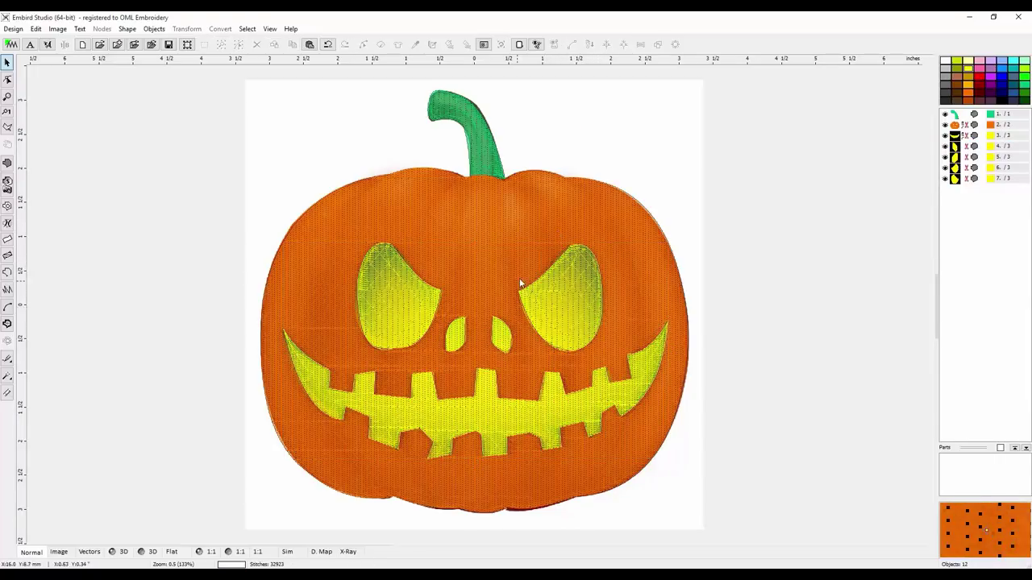
# Step: Preview the yellow fills in 3D and select the eyes and mouth one by one to inspect them as separate objects
pyautogui.click(118, 555)
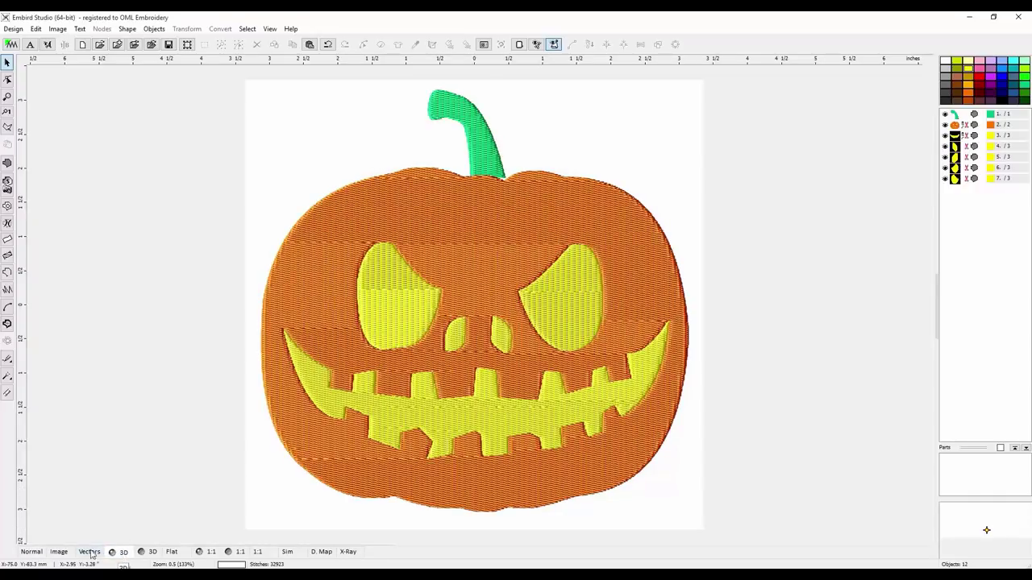
pyautogui.click(32, 553)
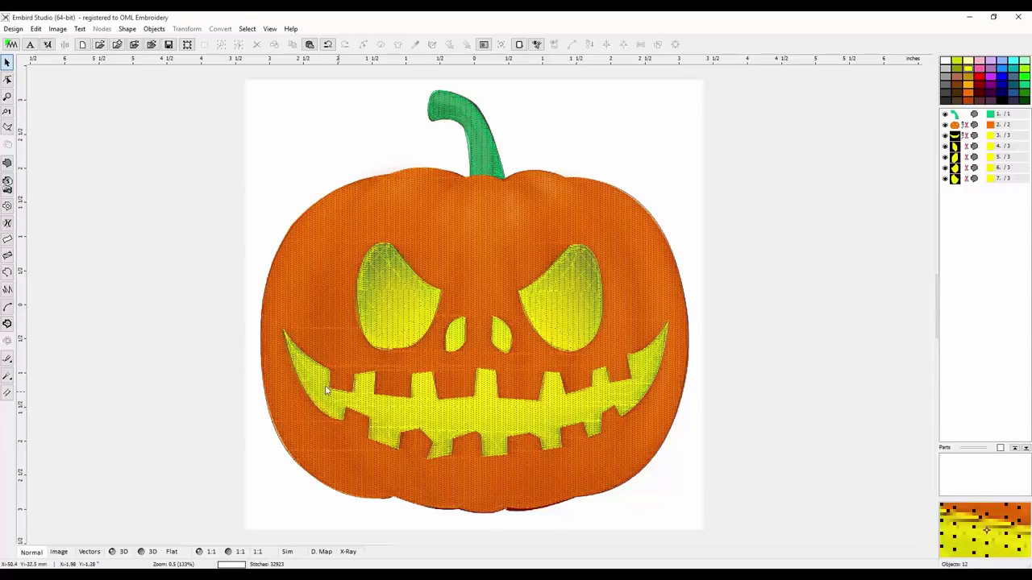
pyautogui.click(410, 313)
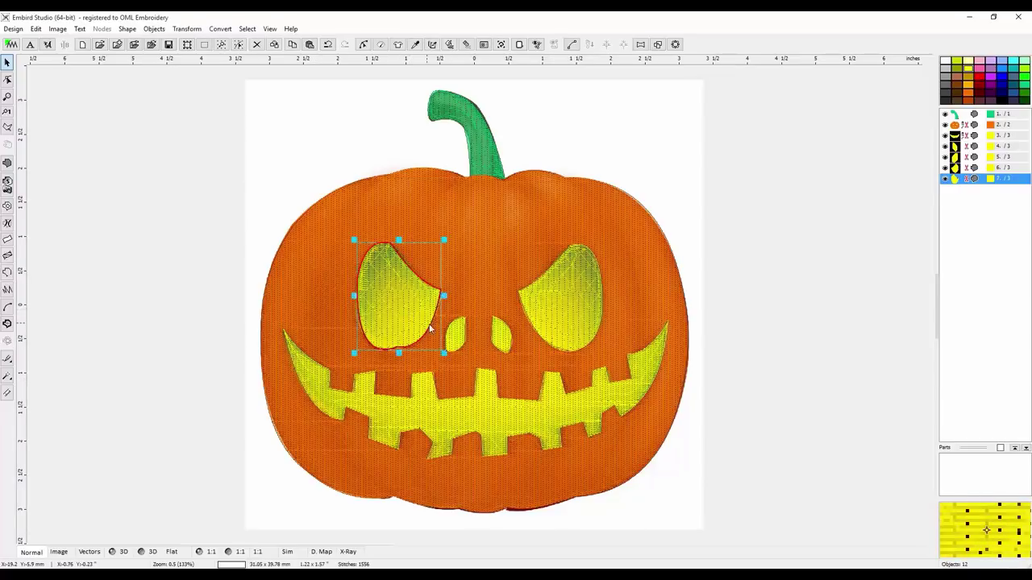
pyautogui.click(568, 316)
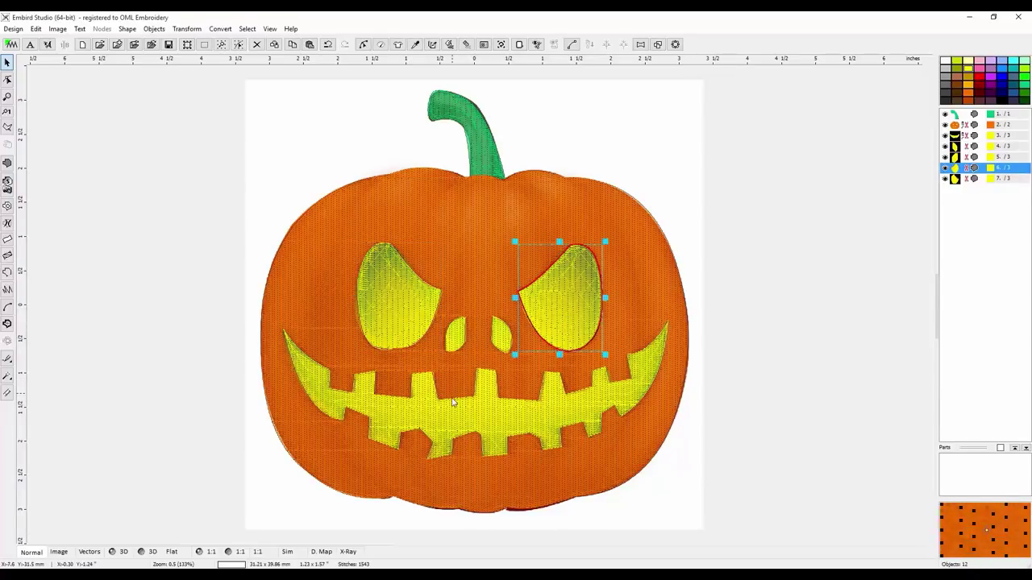
pyautogui.click(451, 412)
pyautogui.click(565, 293)
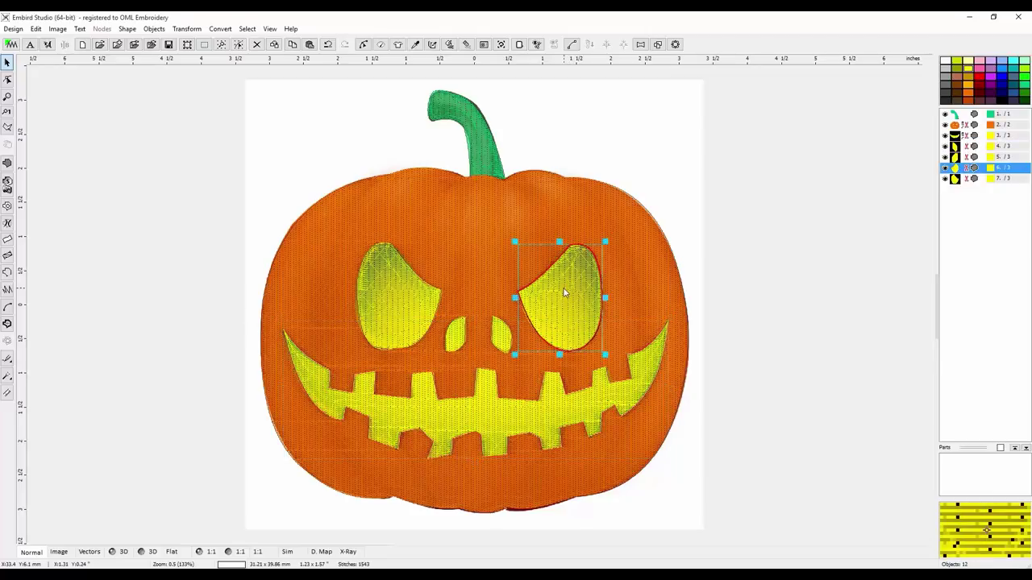
# Step: Try moving the right nostril fill up toward the right eye and undo the move
pyautogui.click(500, 339)
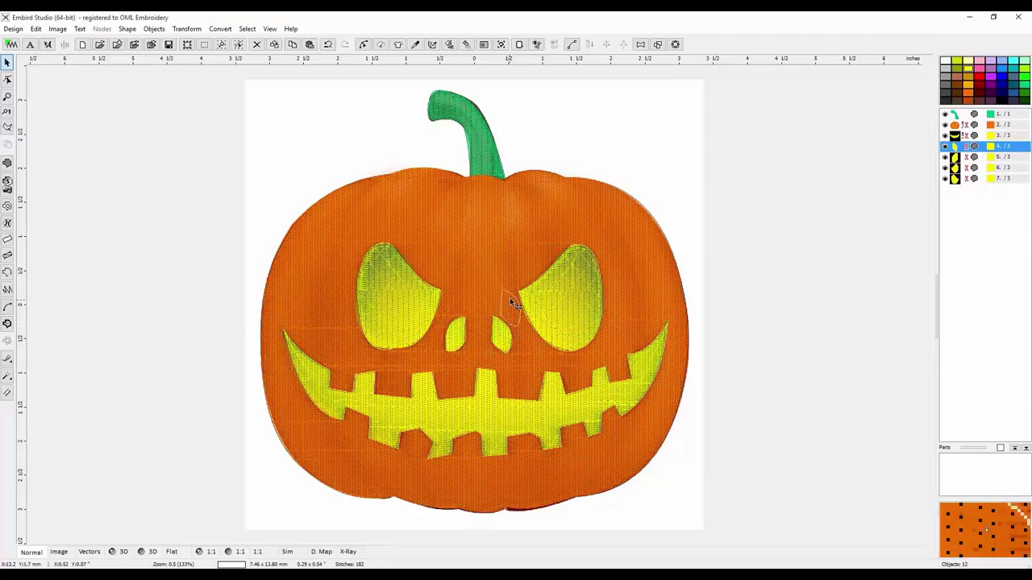
pyautogui.moveTo(500, 338); pyautogui.dragTo(510, 300)
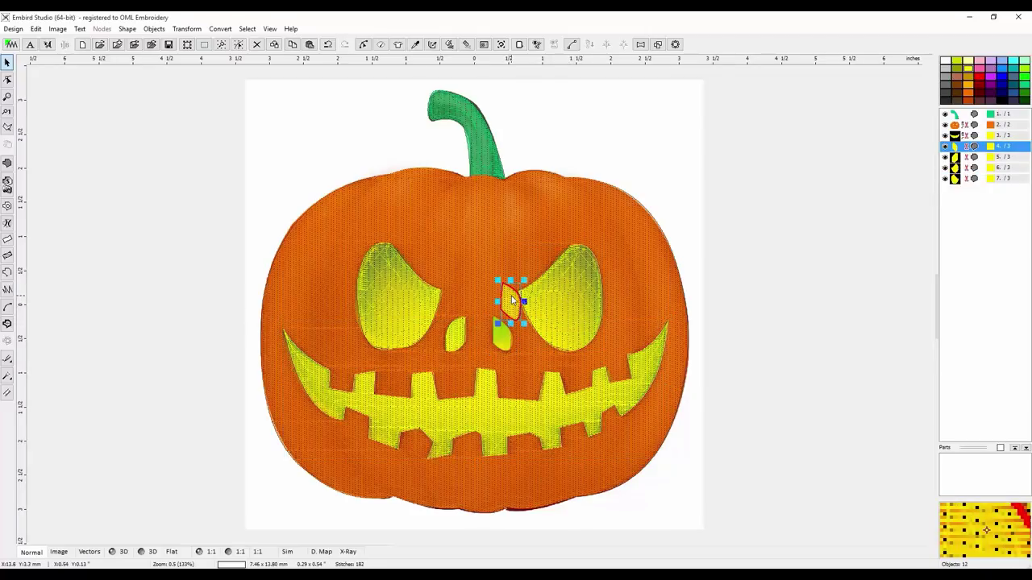
pyautogui.click(37, 29)
pyautogui.click(40, 39)
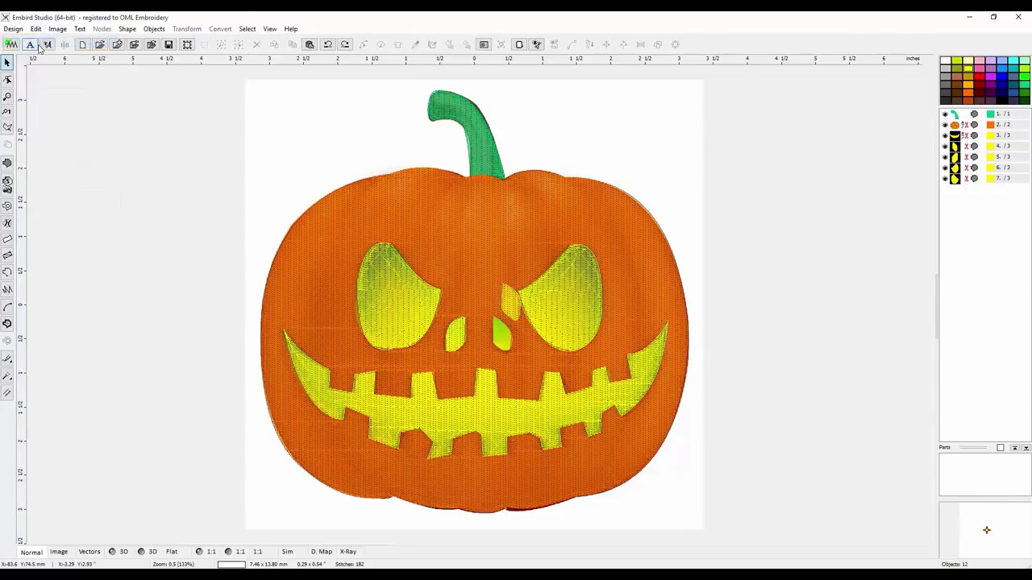
pyautogui.click(37, 30)
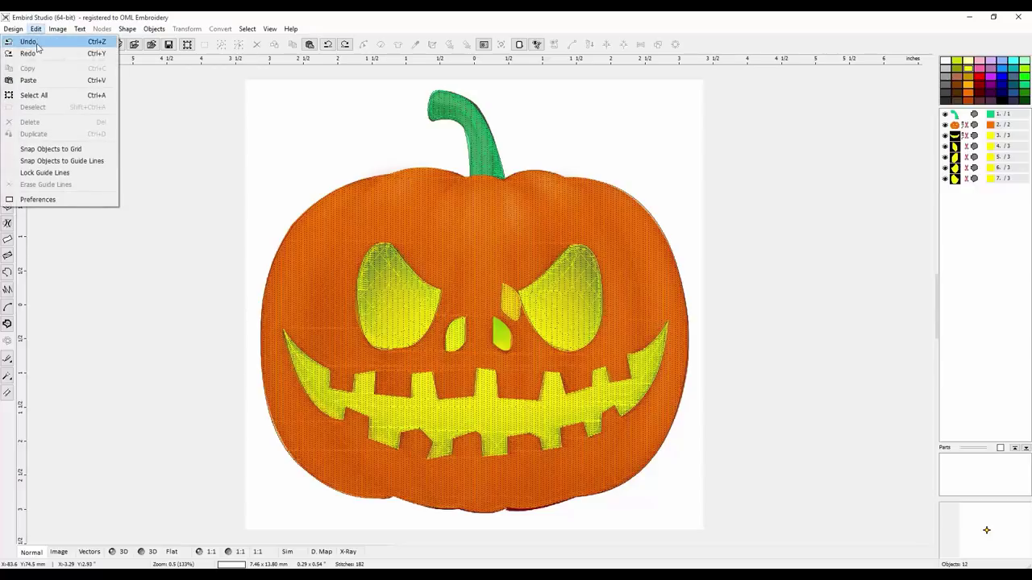
pyautogui.click(36, 45)
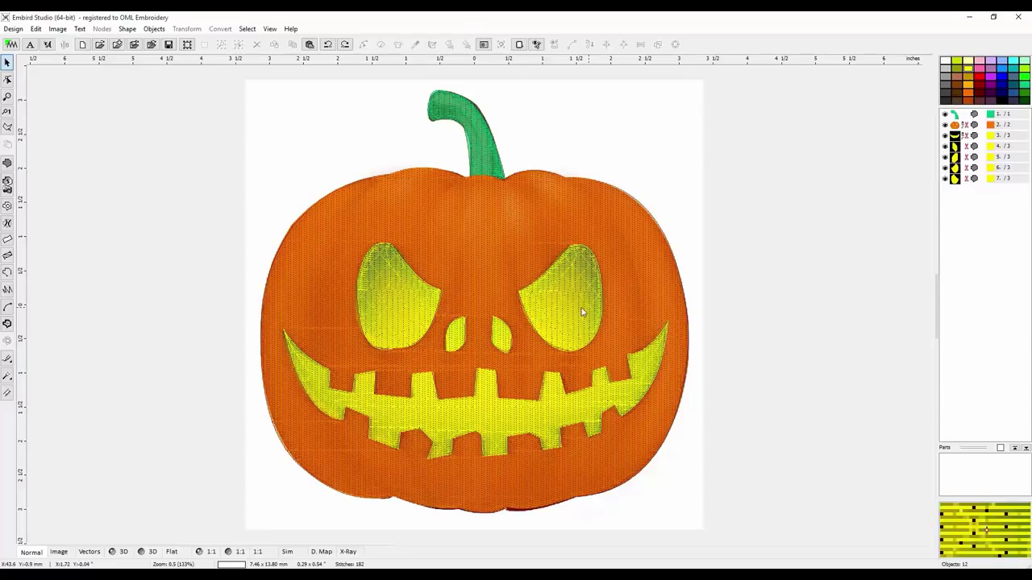
# Step: Compare the design's 3D stitch preview with the original pumpkin image, looking at the ridges on the body
pyautogui.click(116, 552)
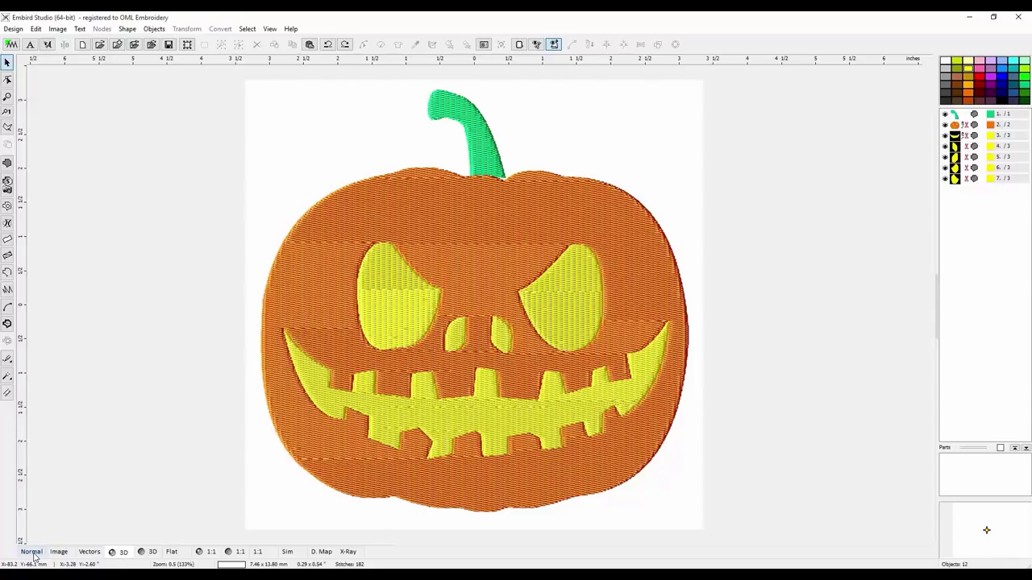
pyautogui.click(32, 553)
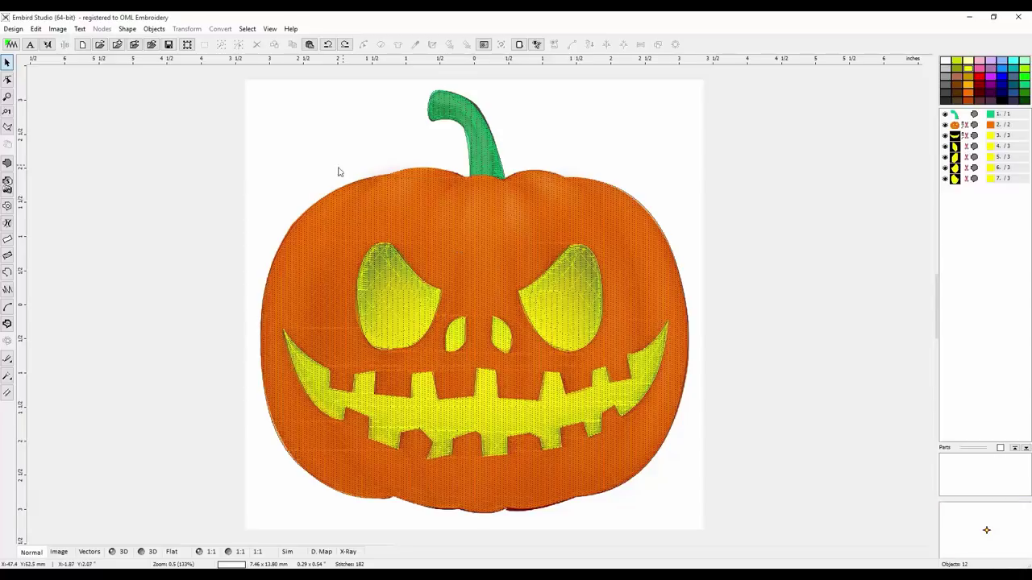
pyautogui.click(57, 553)
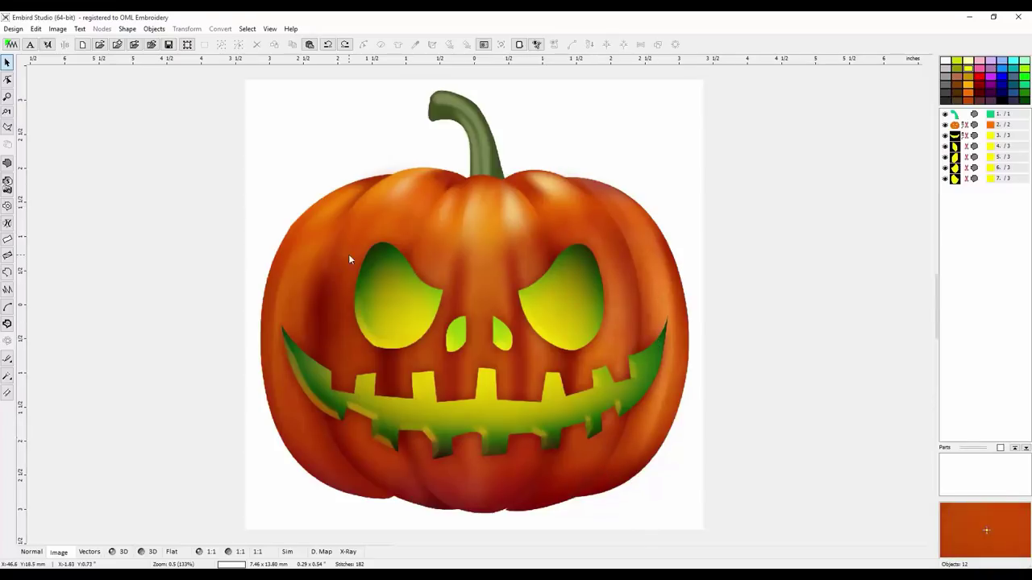
pyautogui.click(32, 552)
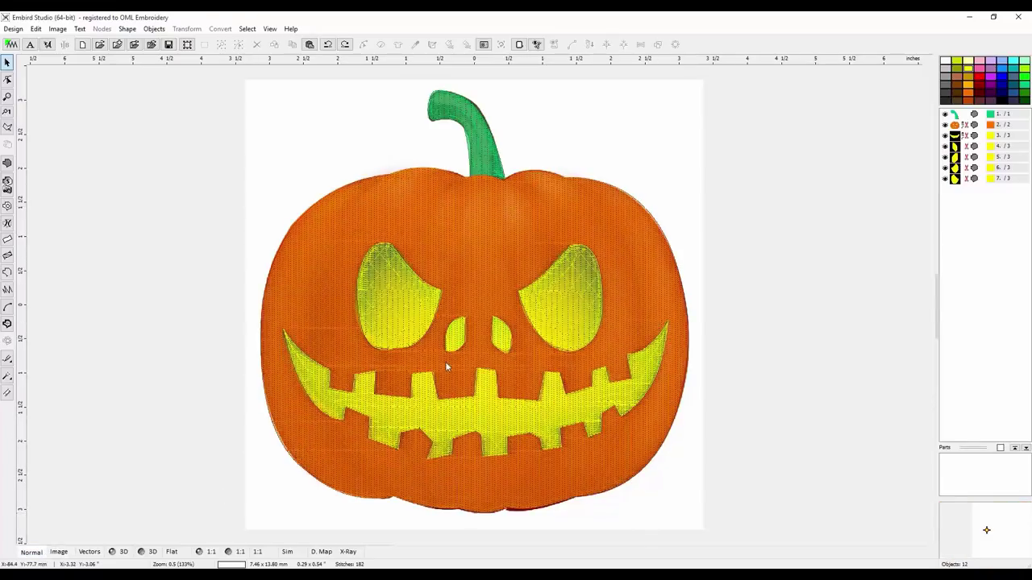
# Step: Add a curved carving line about 23 × 29 mm from the pumpkin's upper-left edge down beside the left eye, generate stitches and preview it in 3D
pyautogui.click(431, 199)
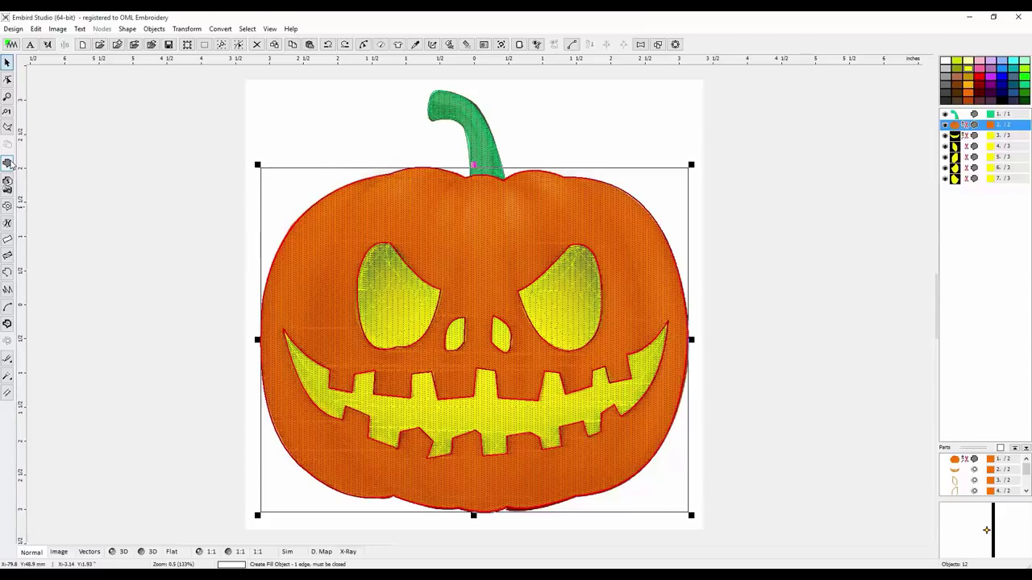
pyautogui.click(6, 226)
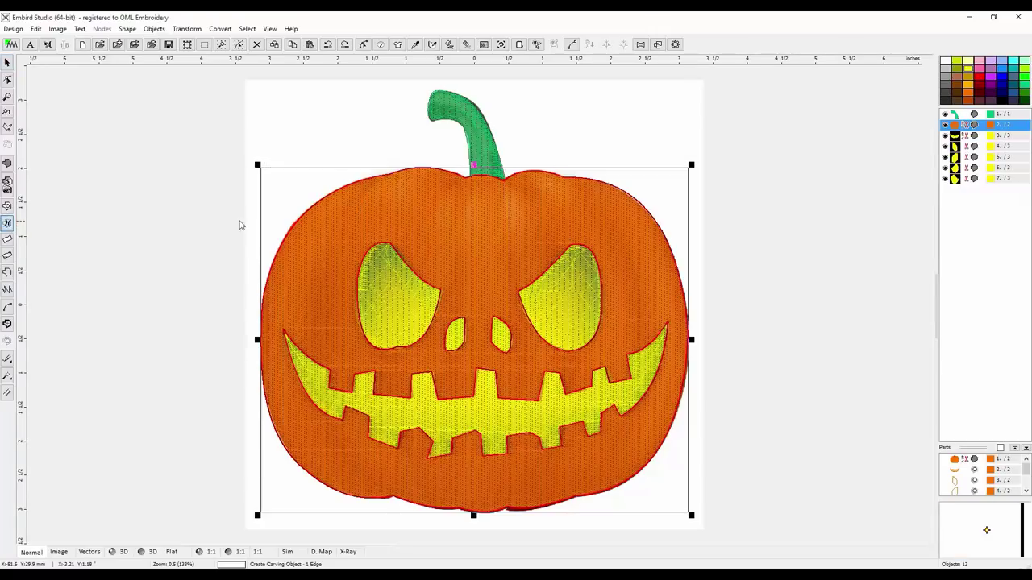
pyautogui.click(384, 174)
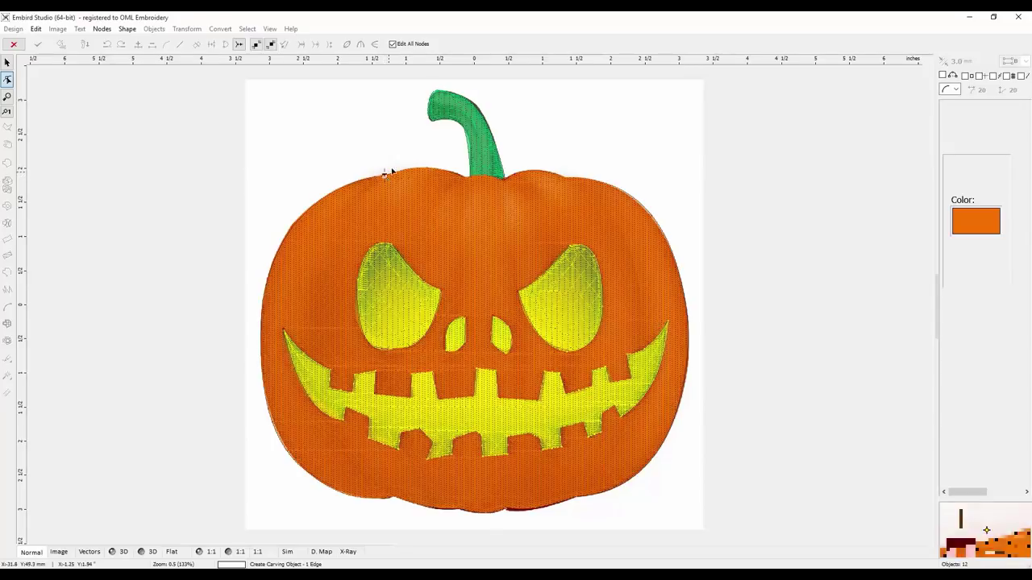
pyautogui.click(321, 254)
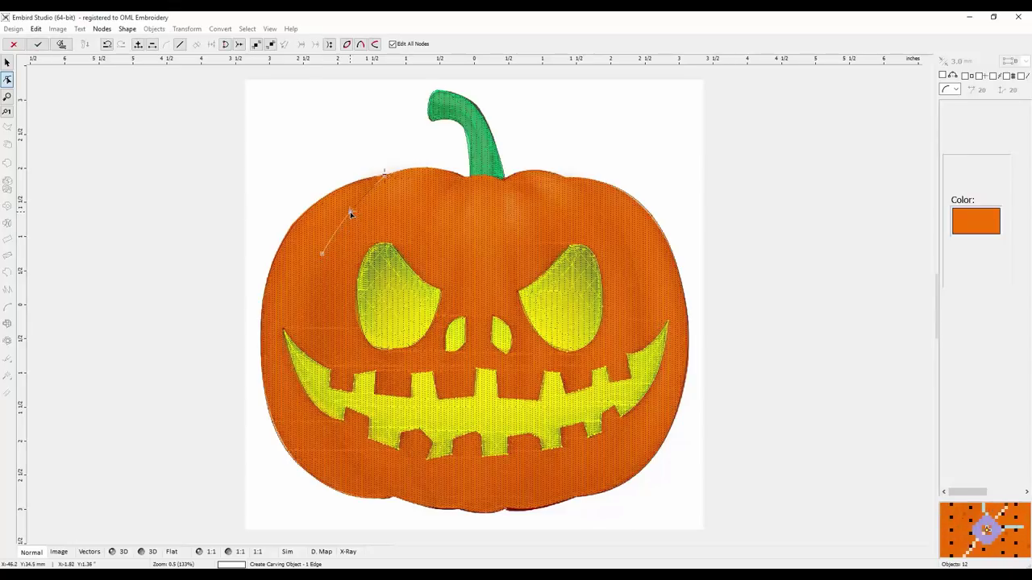
pyautogui.moveTo(351, 214); pyautogui.dragTo(346, 211)
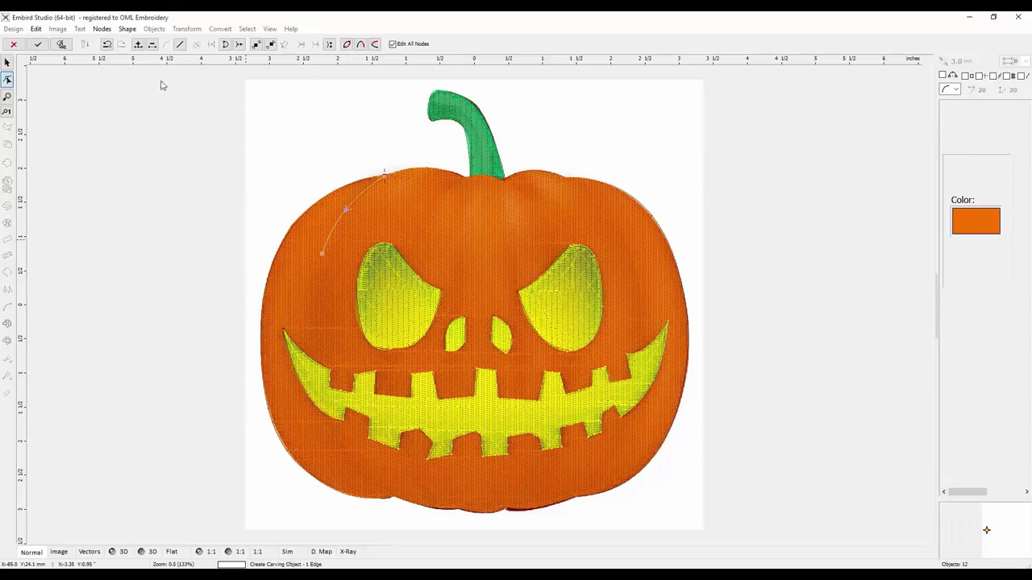
pyautogui.click(63, 44)
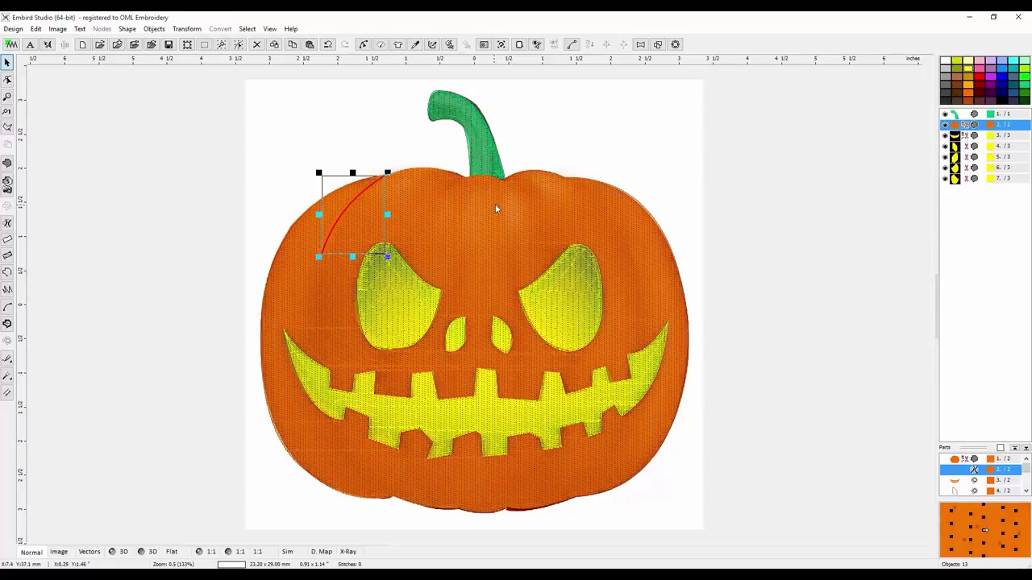
pyautogui.click(584, 138)
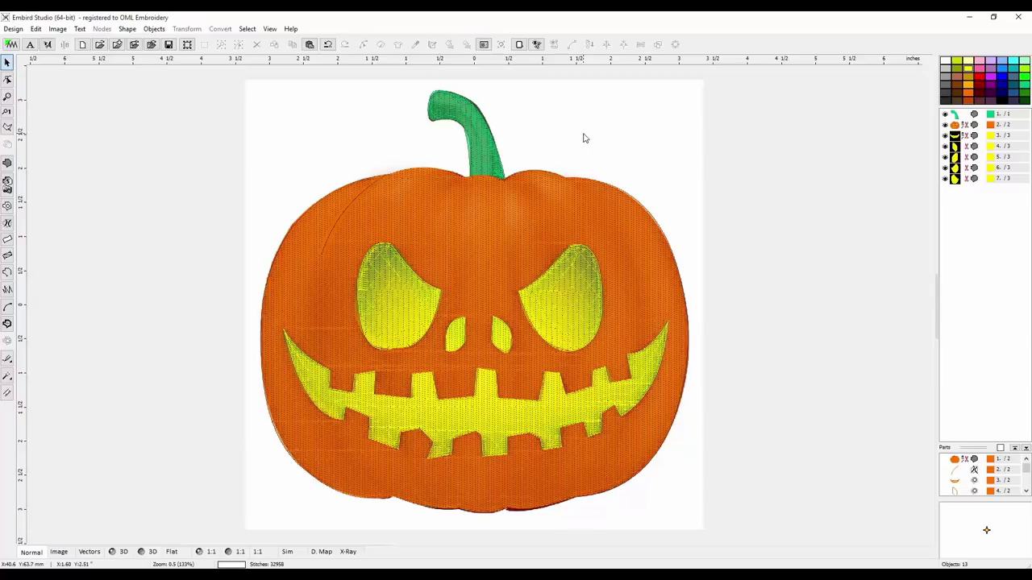
pyautogui.click(123, 551)
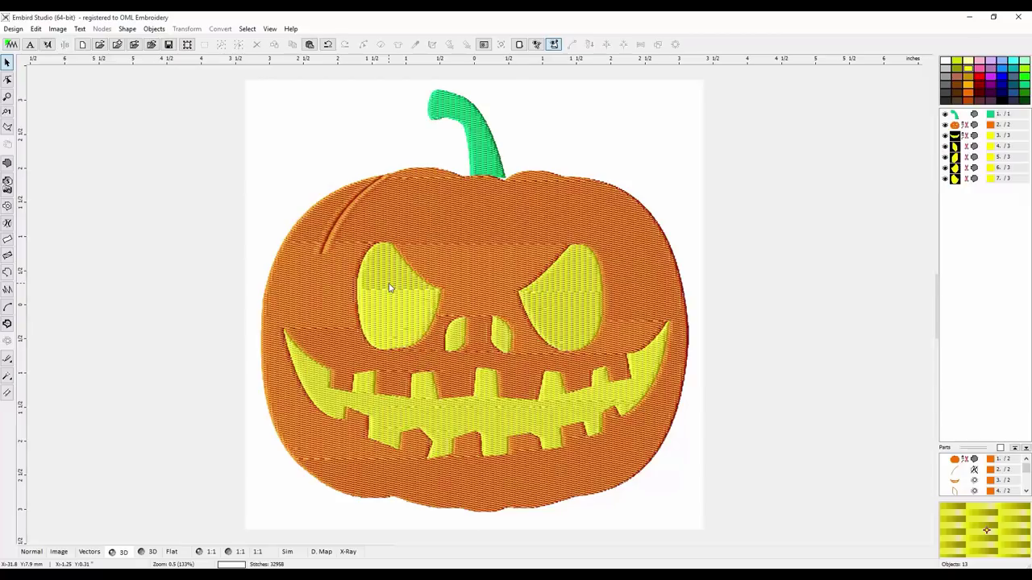
# Step: Add a curved carving line about 20 × 27 mm on the pumpkin body from the stem's left base down beside the left eye and generate stitches
pyautogui.click(468, 254)
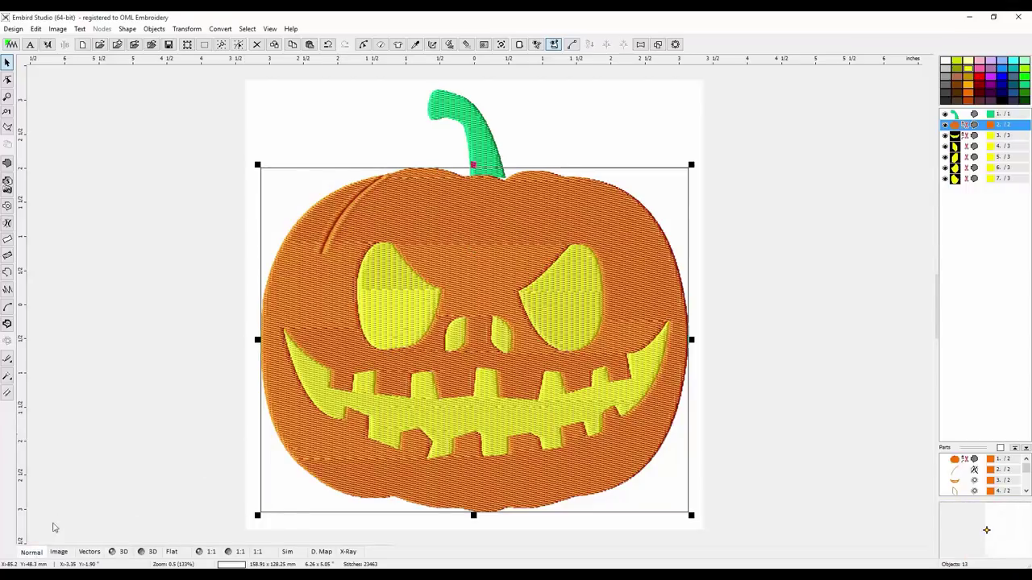
pyautogui.click(8, 223)
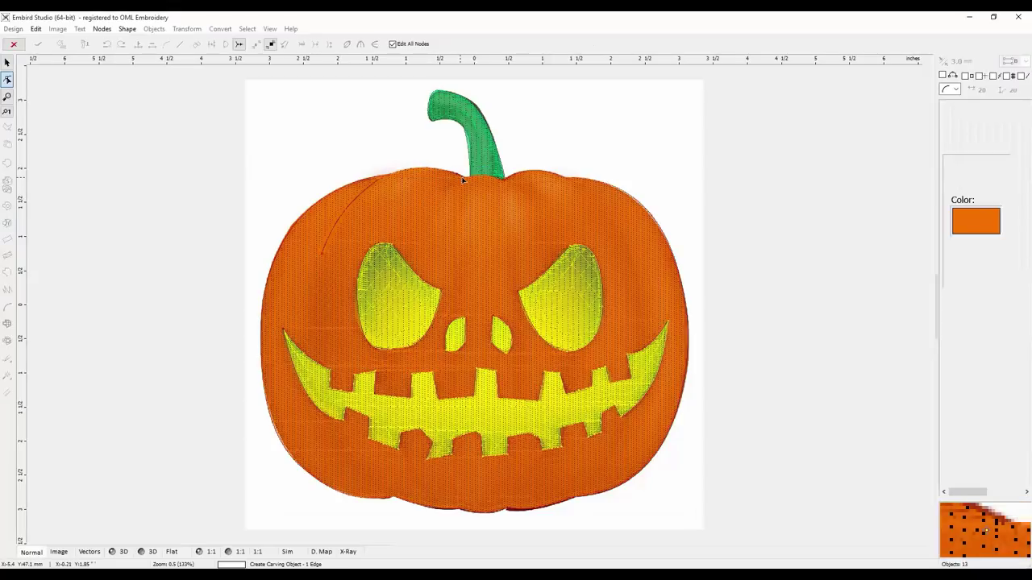
pyautogui.click(458, 175)
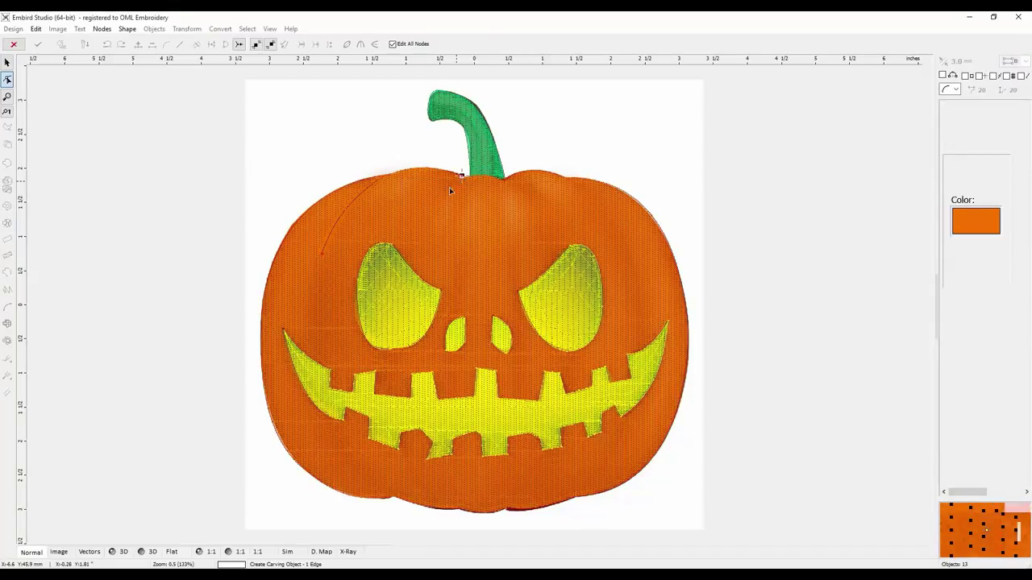
pyautogui.click(407, 246)
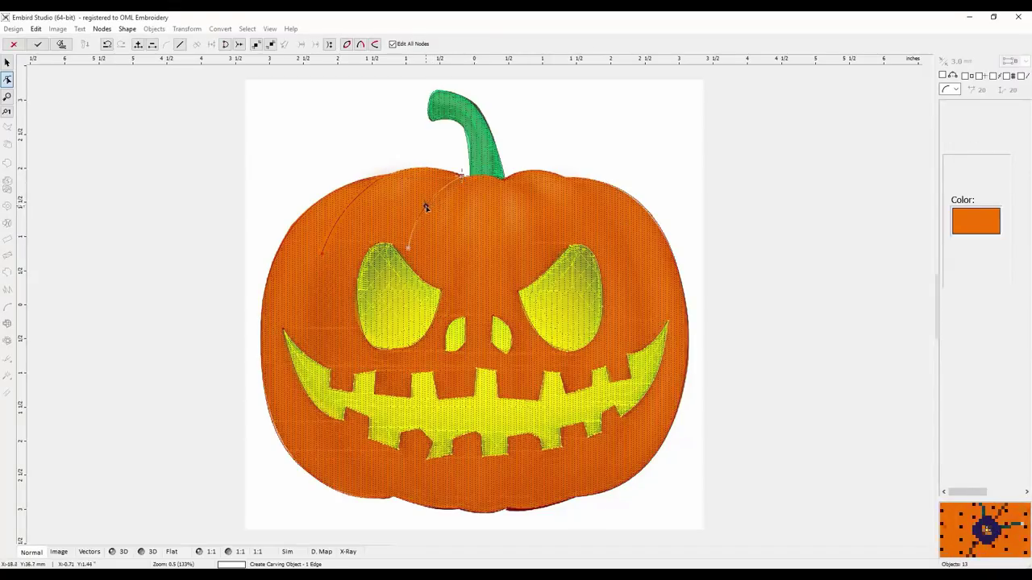
pyautogui.click(61, 43)
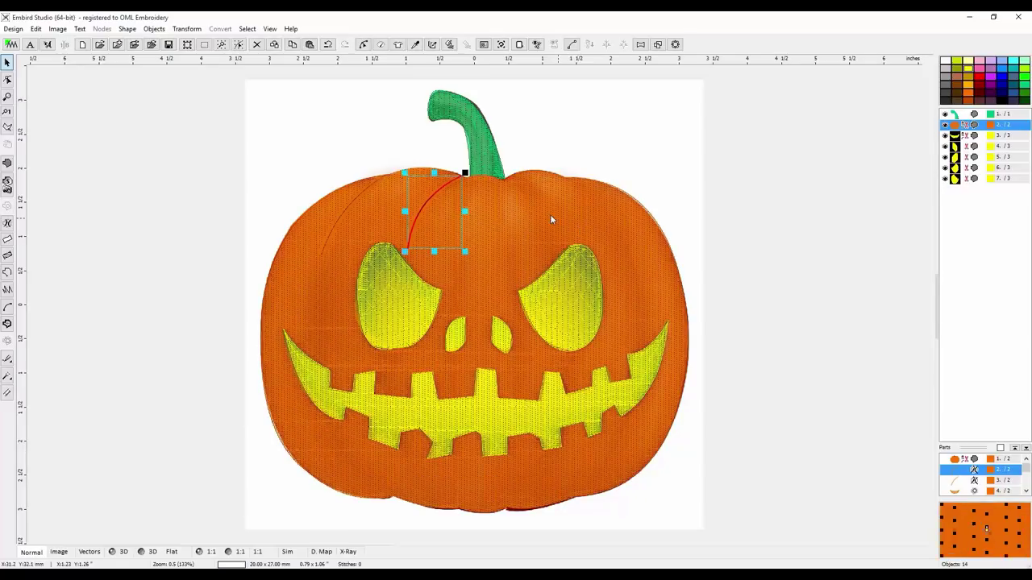
# Step: Add a curved carving line about 19 × 29 mm on the pumpkin body from the stem's right base to the right eye and generate stitches
pyautogui.click(508, 218)
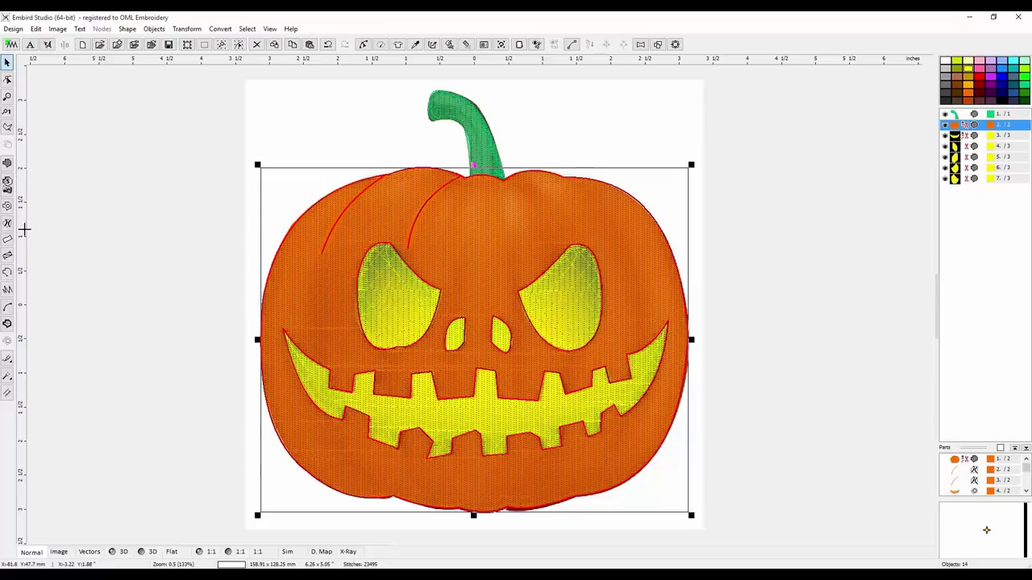
pyautogui.doubleClick(499, 181)
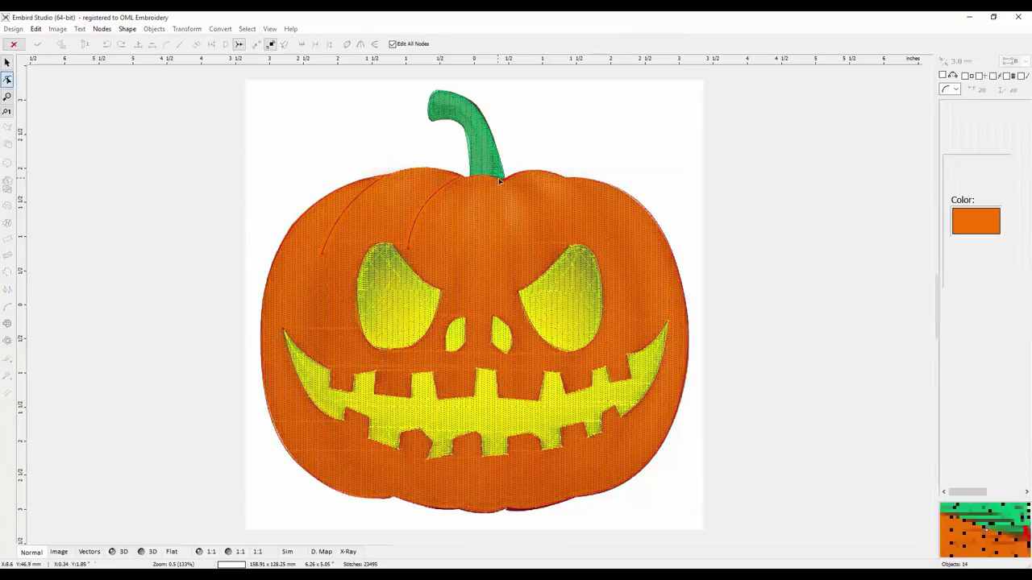
pyautogui.click(538, 229)
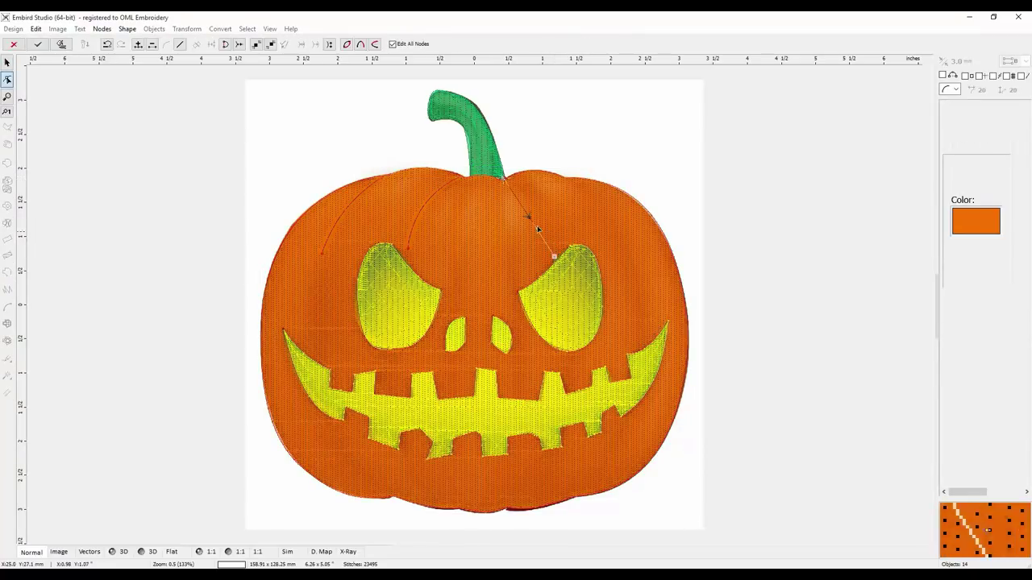
pyautogui.moveTo(529, 216); pyautogui.dragTo(543, 209)
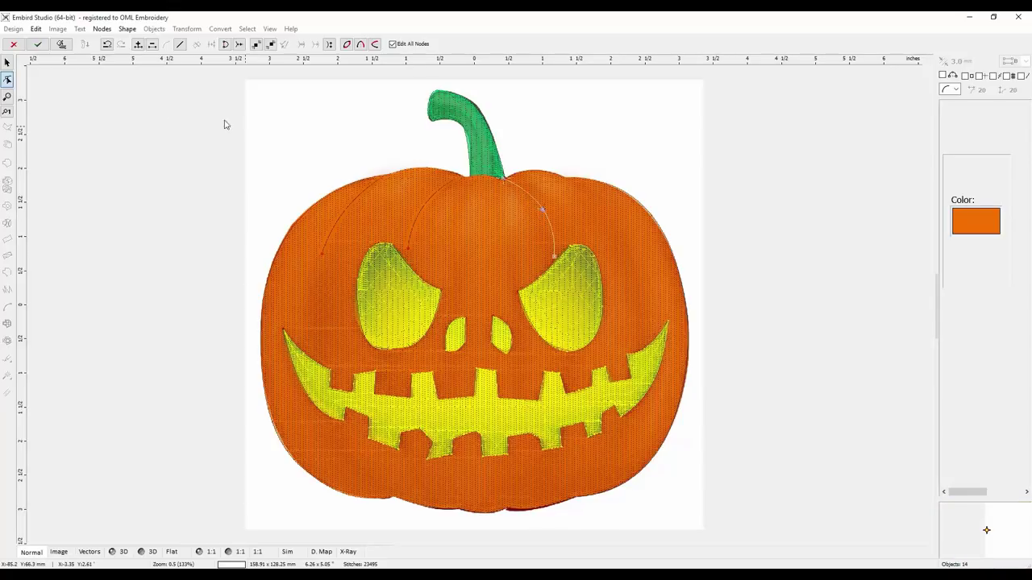
pyautogui.click(62, 45)
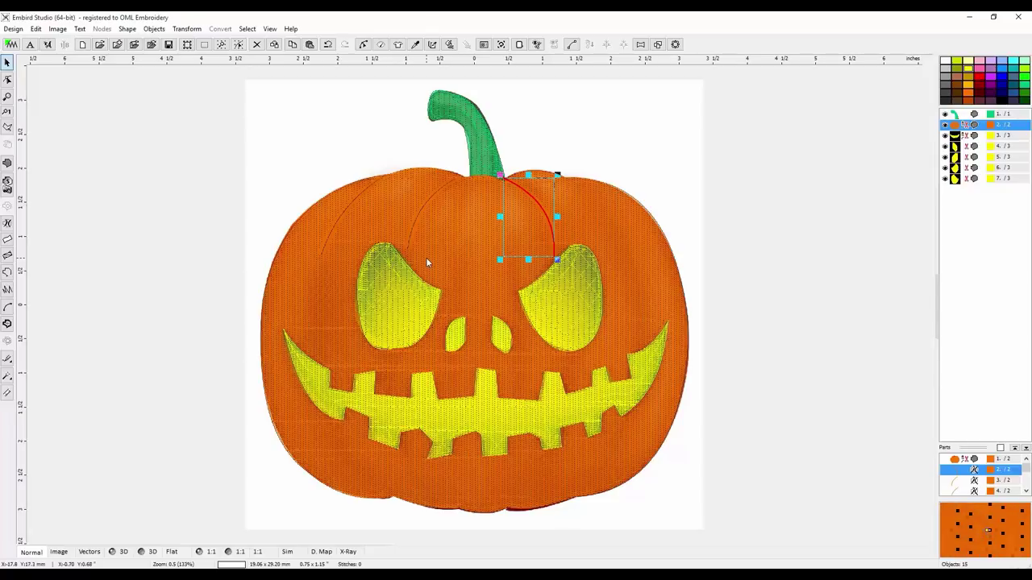
# Step: Add a curved carving line about 29 × 61 mm from the pumpkin's upper-right edge to the mouth's right end, generate stitches and preview it in 3D
pyautogui.click(427, 259)
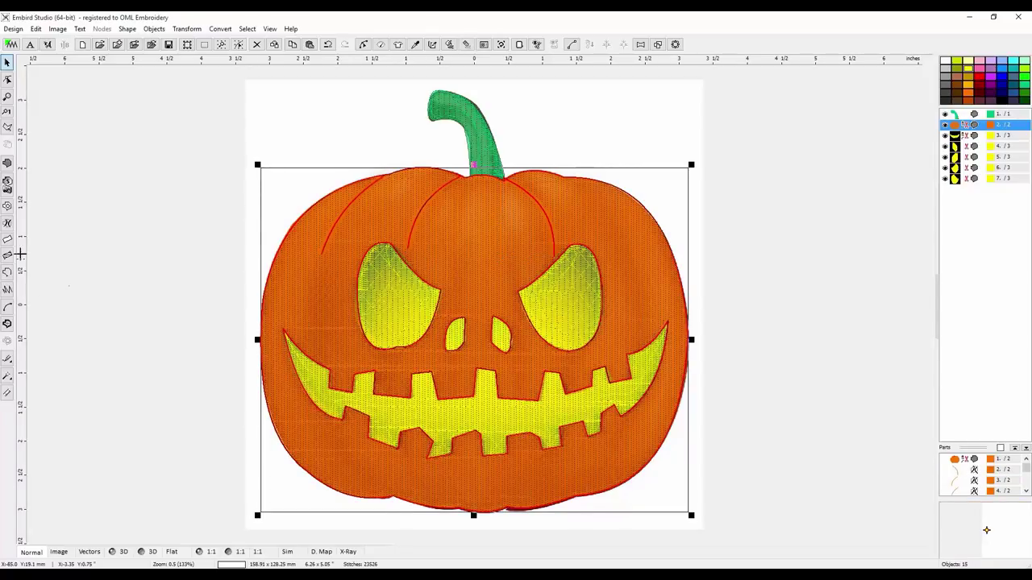
pyautogui.doubleClick(450, 202)
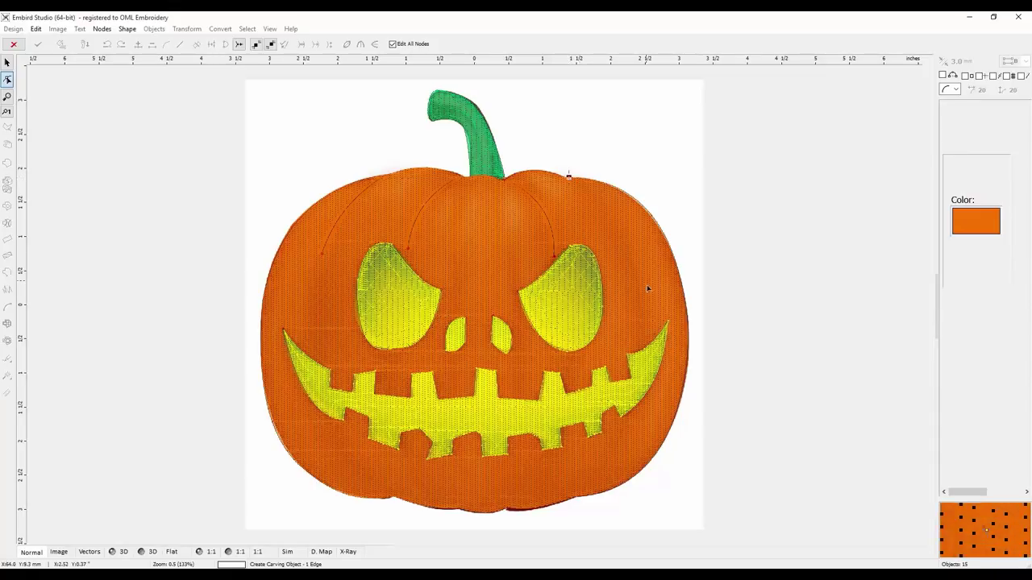
pyautogui.moveTo(568, 175); pyautogui.dragTo(645, 341)
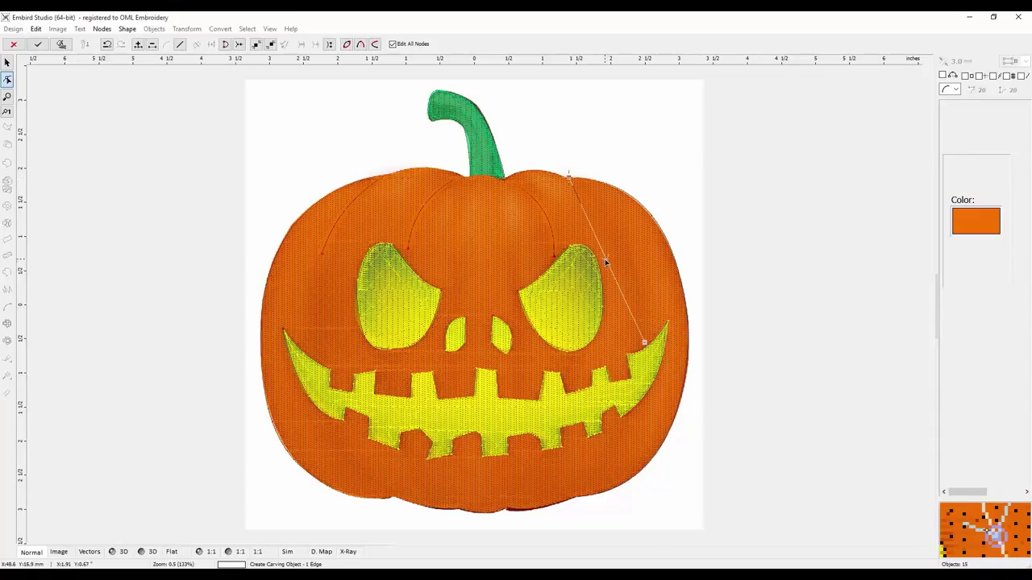
pyautogui.moveTo(604, 259); pyautogui.dragTo(631, 252)
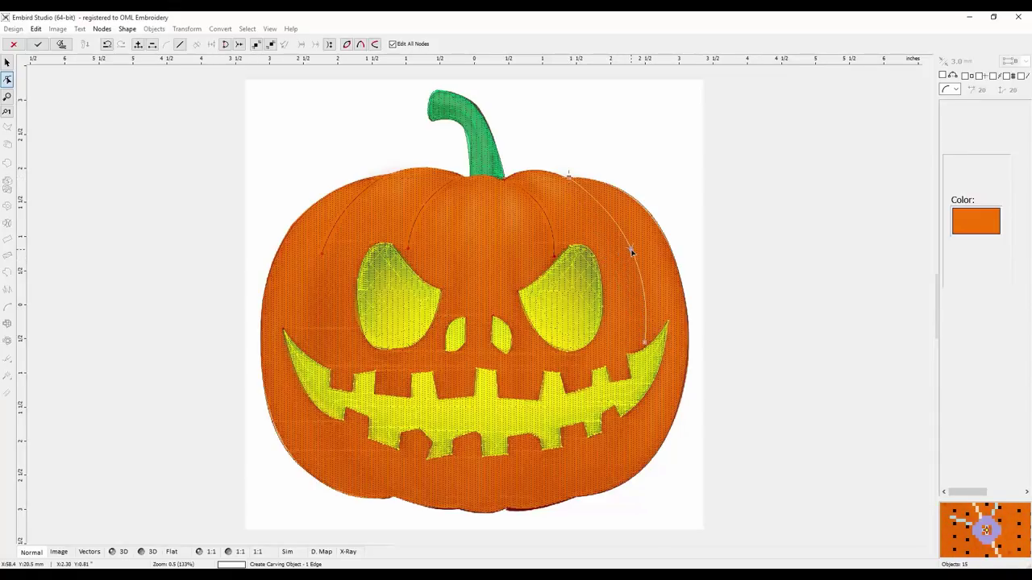
pyautogui.click(61, 44)
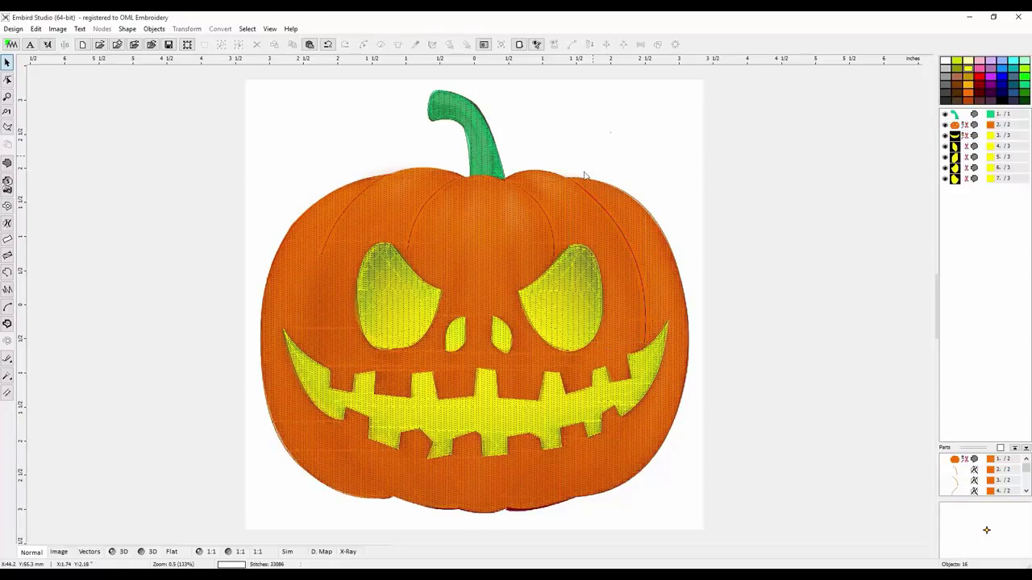
pyautogui.click(116, 552)
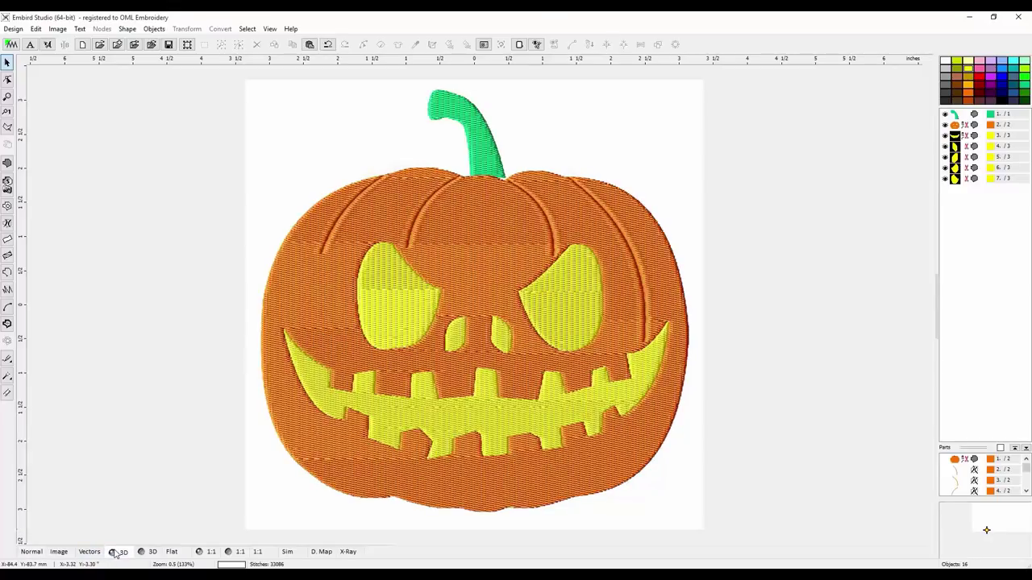
# Step: Return to the normal view and add a slightly curved carving line from the mouth's lower-left edge to the pumpkin's bottom-left edge, generating its stitches
pyautogui.click(36, 552)
pyautogui.click(298, 464)
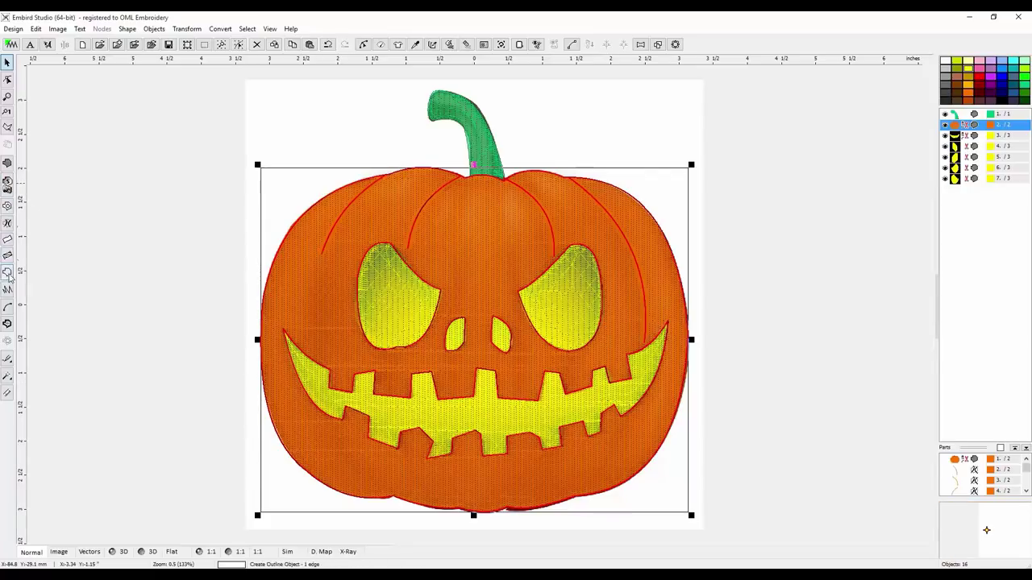
pyautogui.click(7, 223)
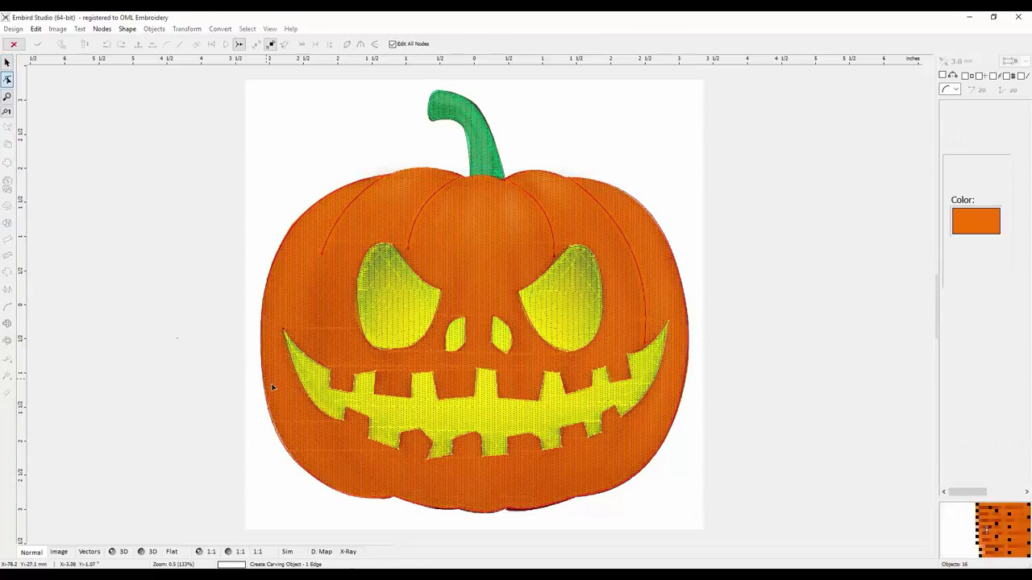
pyautogui.click(317, 414)
pyautogui.click(387, 496)
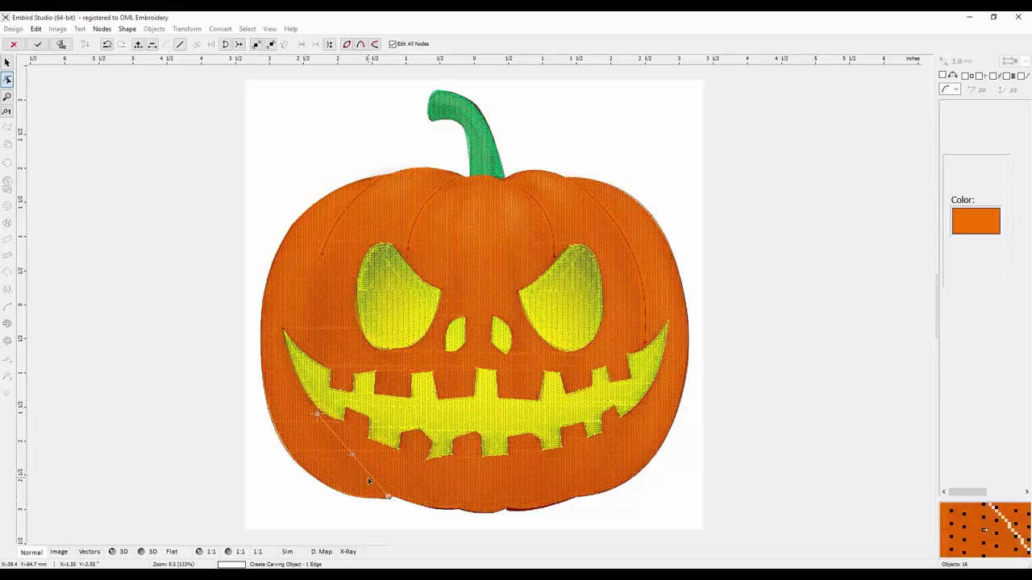
pyautogui.moveTo(349, 453); pyautogui.dragTo(348, 457)
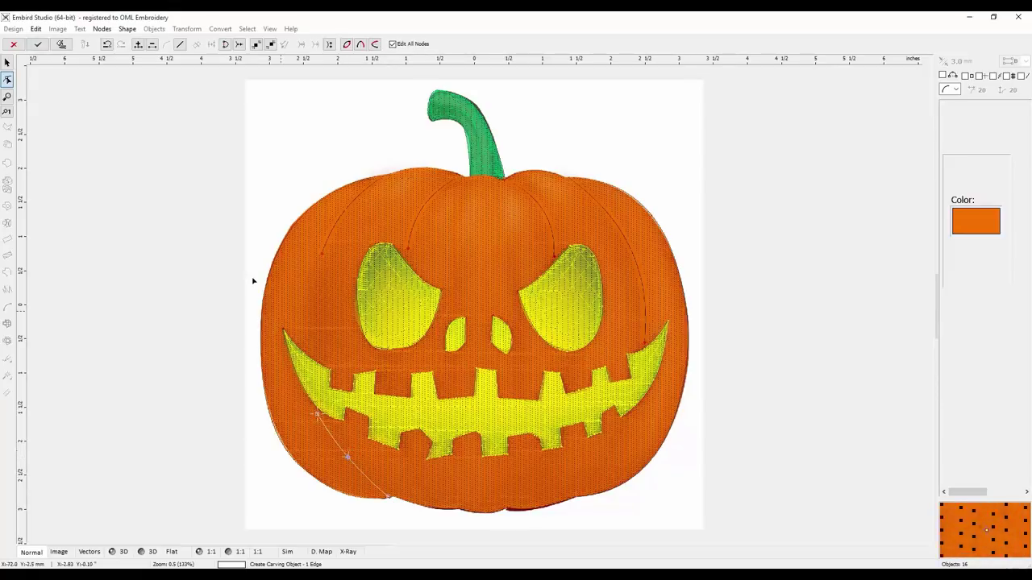
pyautogui.click(61, 43)
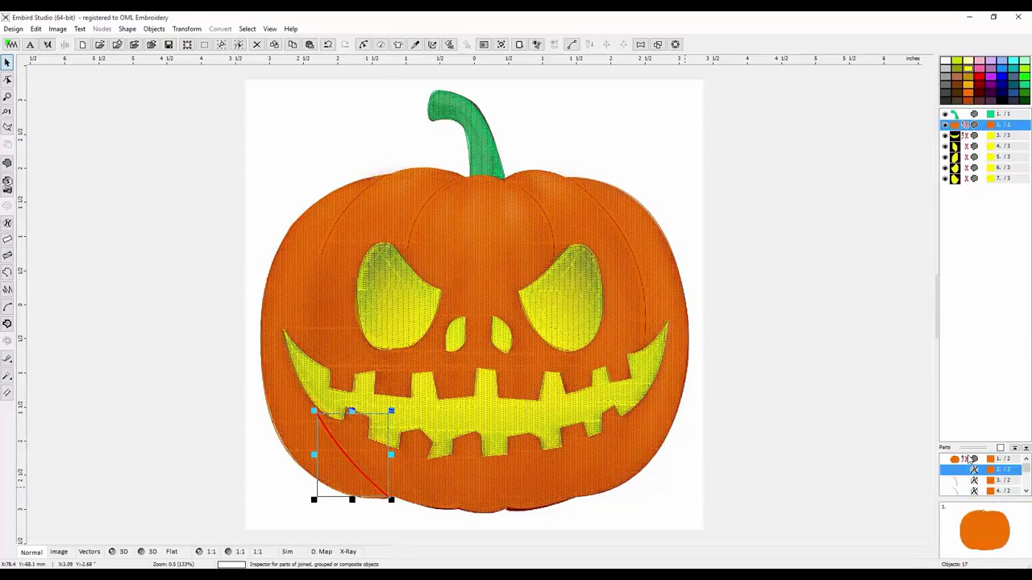
# Step: Inspect the parts that make up the pumpkin body, selecting the base fill and individual carving lines one by one, and clear the selection
pyautogui.moveTo(971, 471)
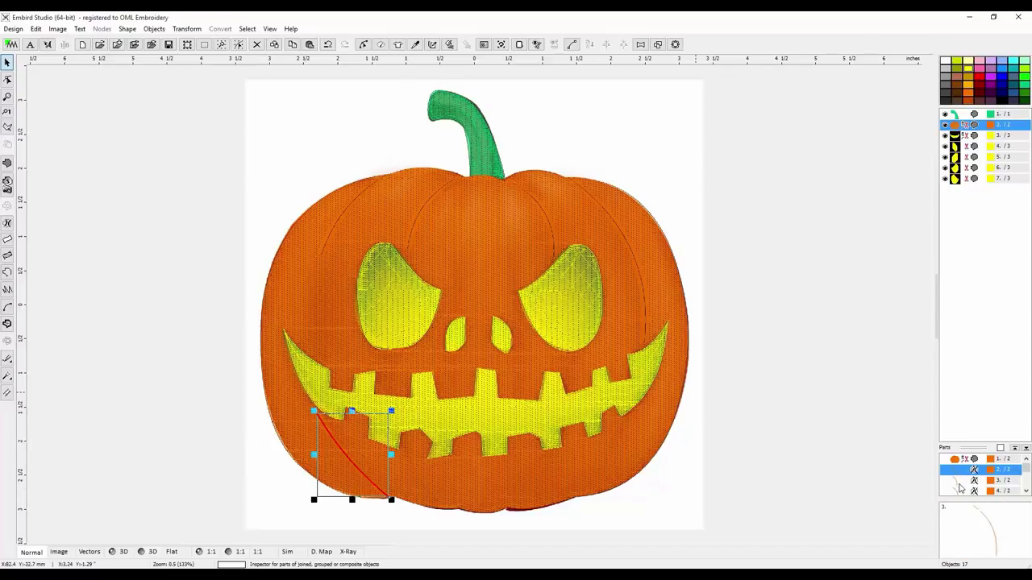
pyautogui.click(956, 461)
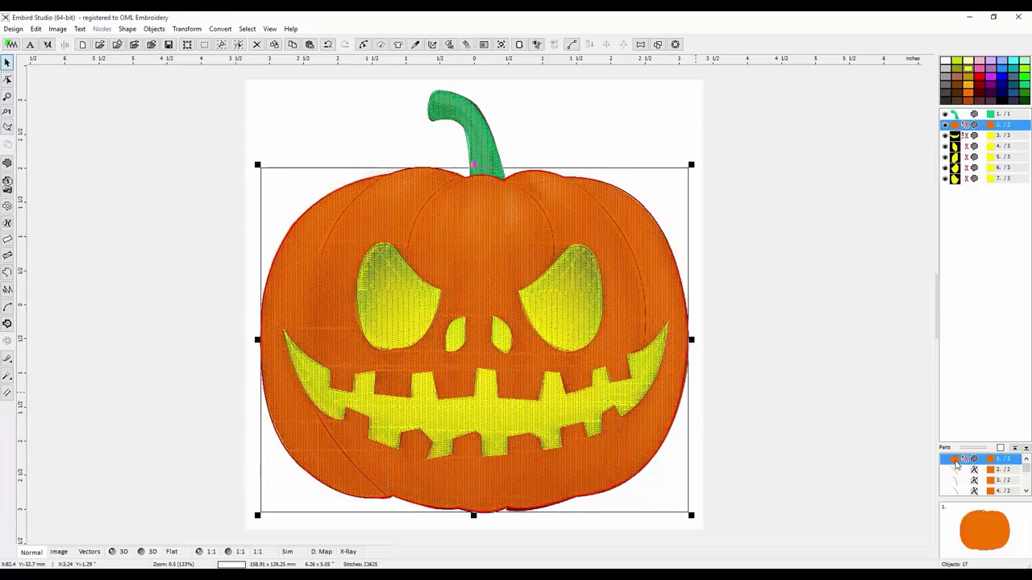
pyautogui.click(956, 471)
pyautogui.click(957, 481)
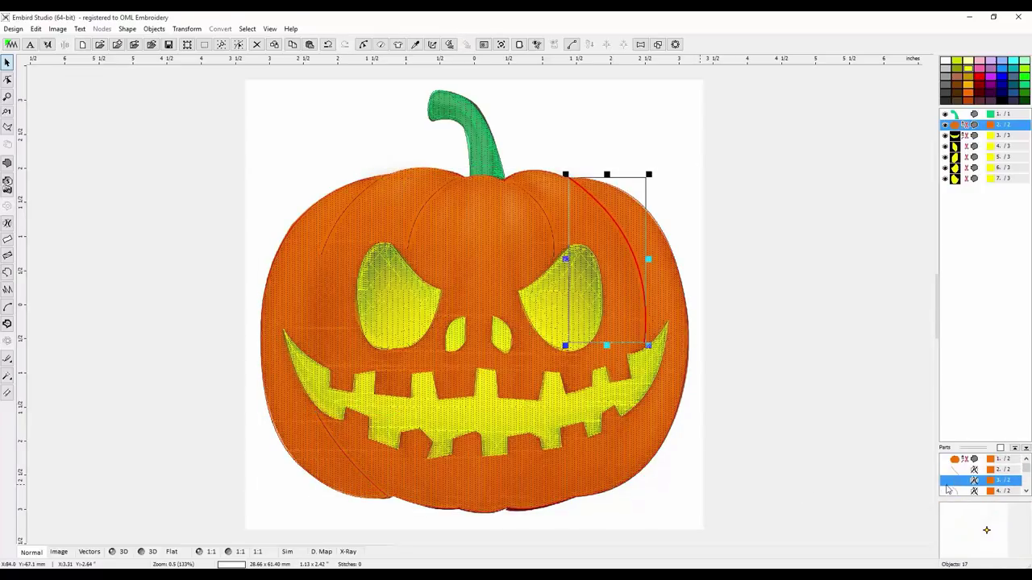
pyautogui.click(685, 468)
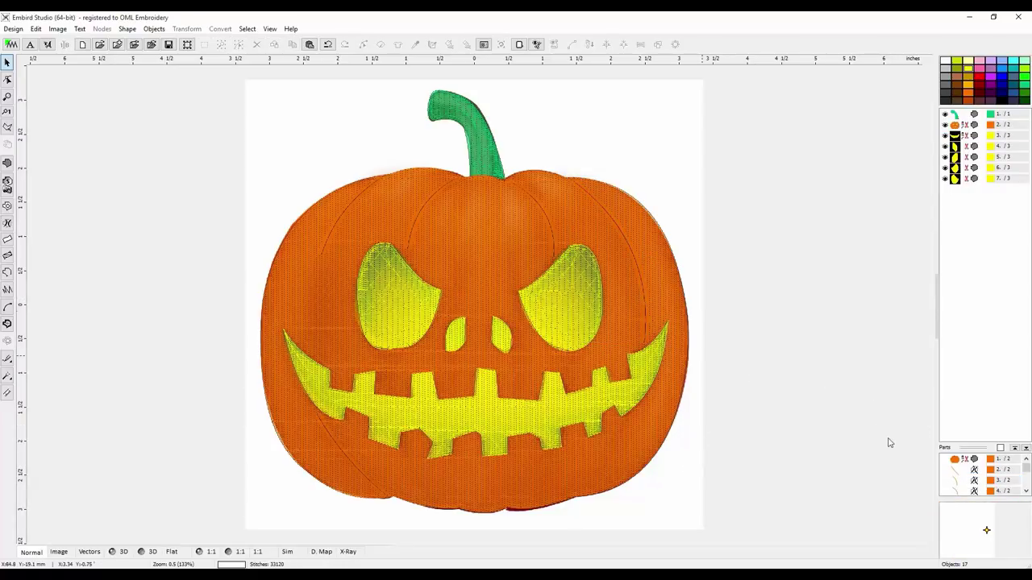
pyautogui.click(957, 482)
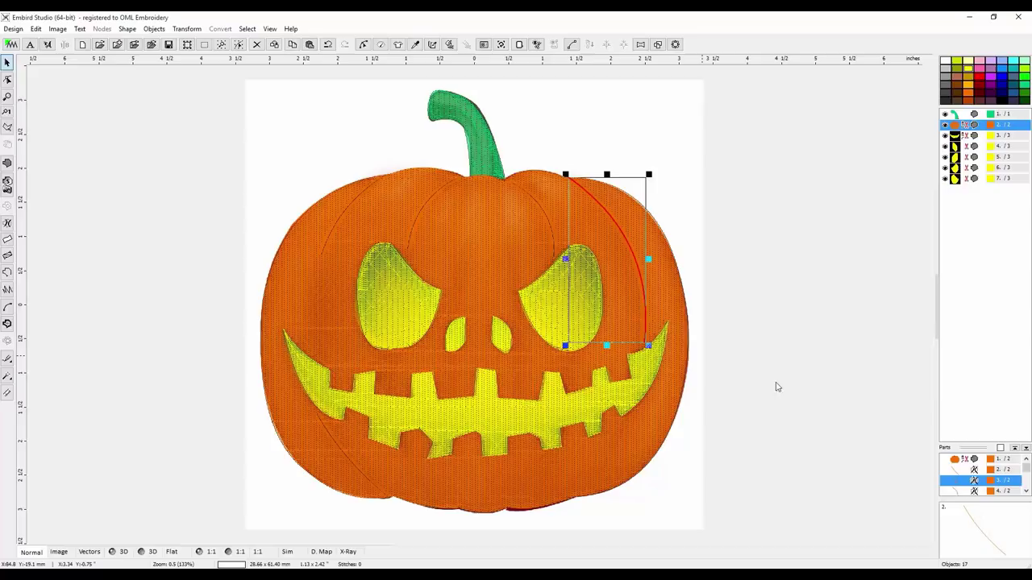
pyautogui.click(684, 490)
# Step: Add a curved carving line about 21 × 20 mm from the pumpkin's bottom edge, left of centre, up to the mouth and generate stitches
pyautogui.click(451, 480)
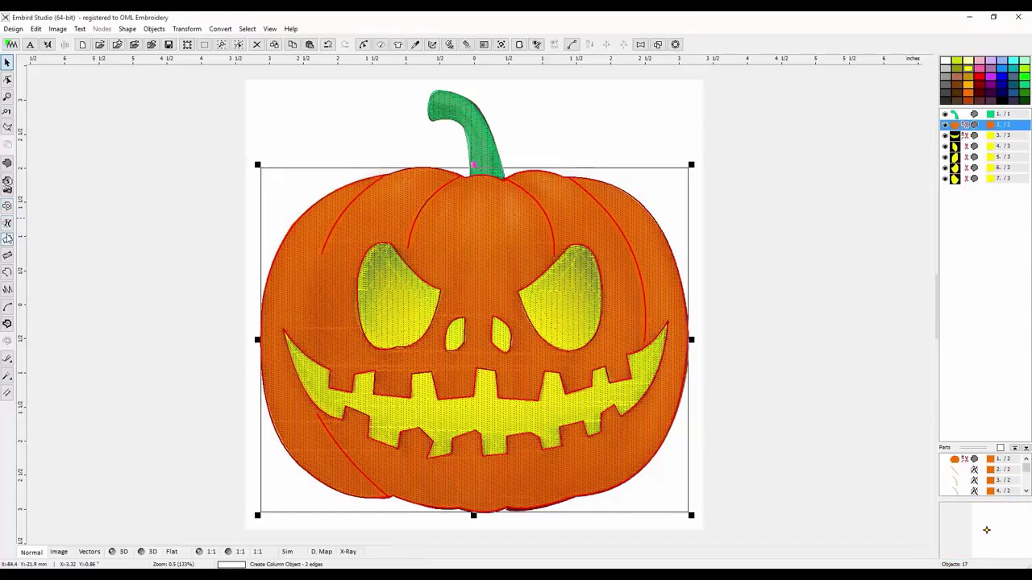
pyautogui.click(7, 224)
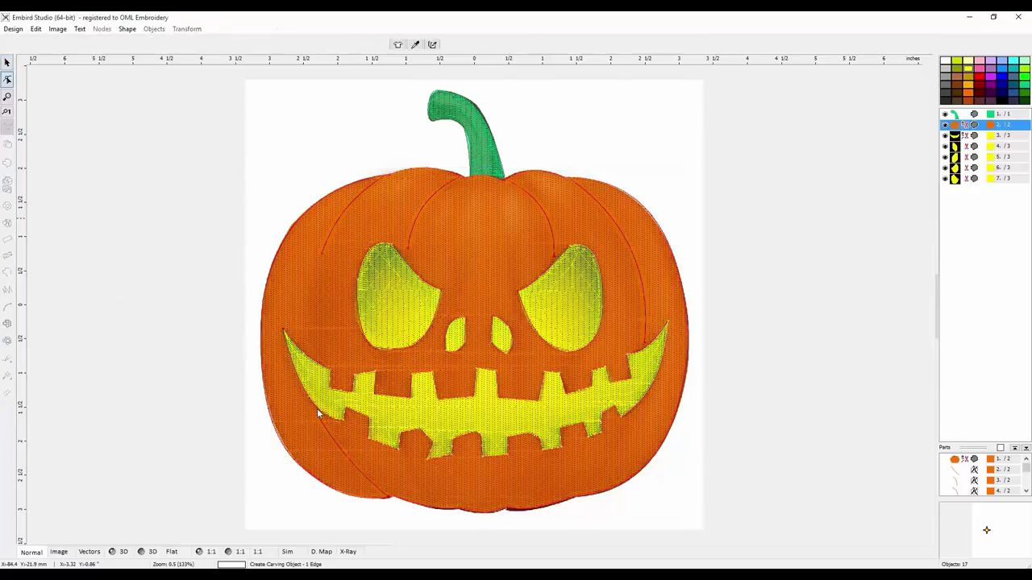
pyautogui.click(461, 507)
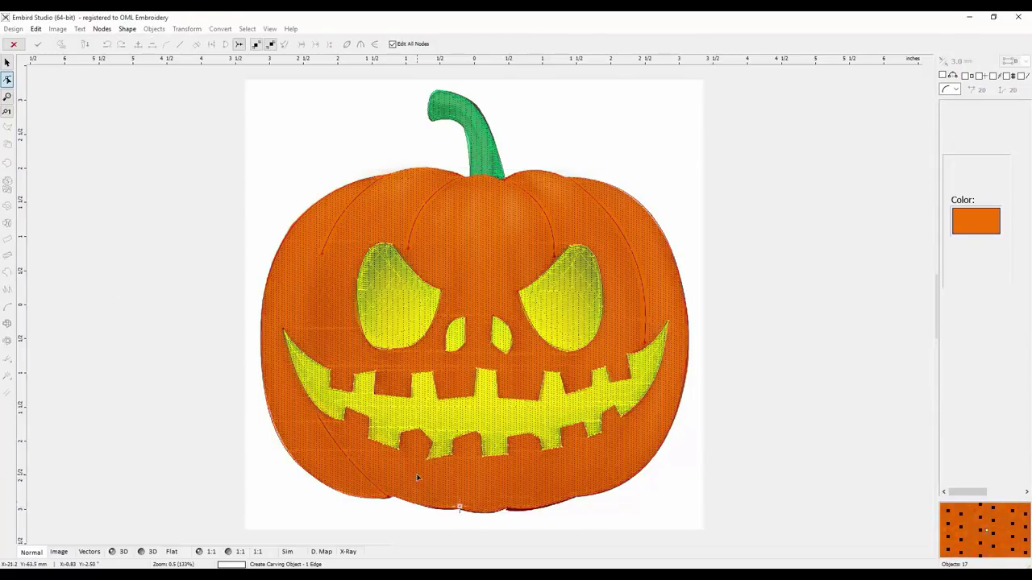
pyautogui.click(402, 454)
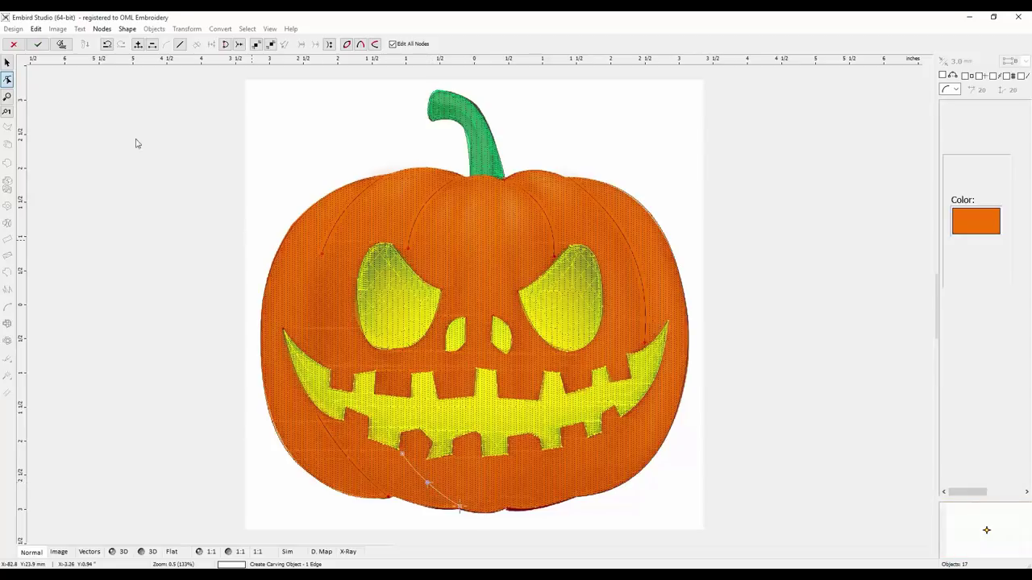
pyautogui.click(62, 44)
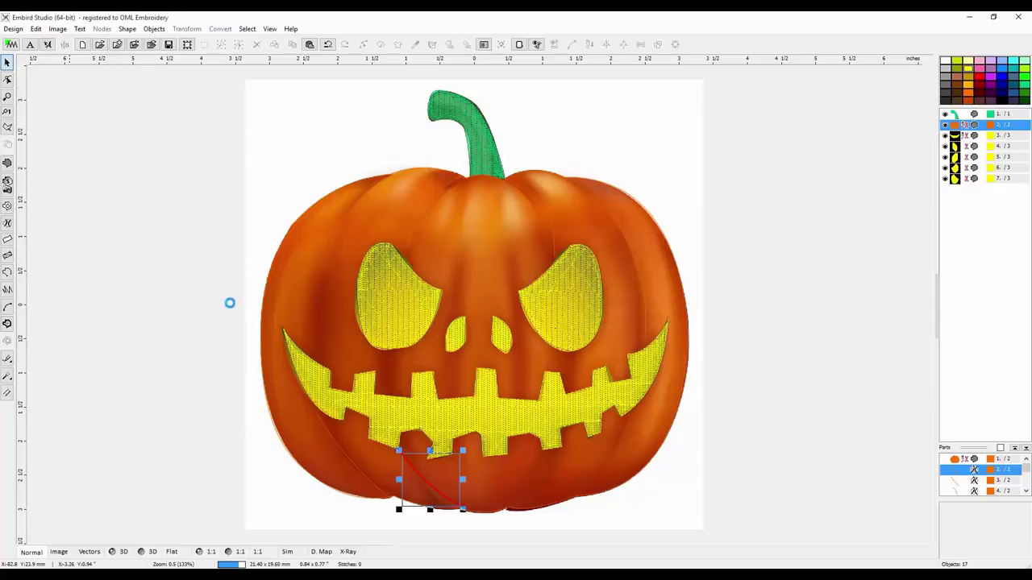
# Step: Add a curved carving line from the pumpkin's bottom edge, right of centre, up to the mouth's lower-right tooth and generate stitches
pyautogui.click(8, 225)
pyautogui.click(506, 506)
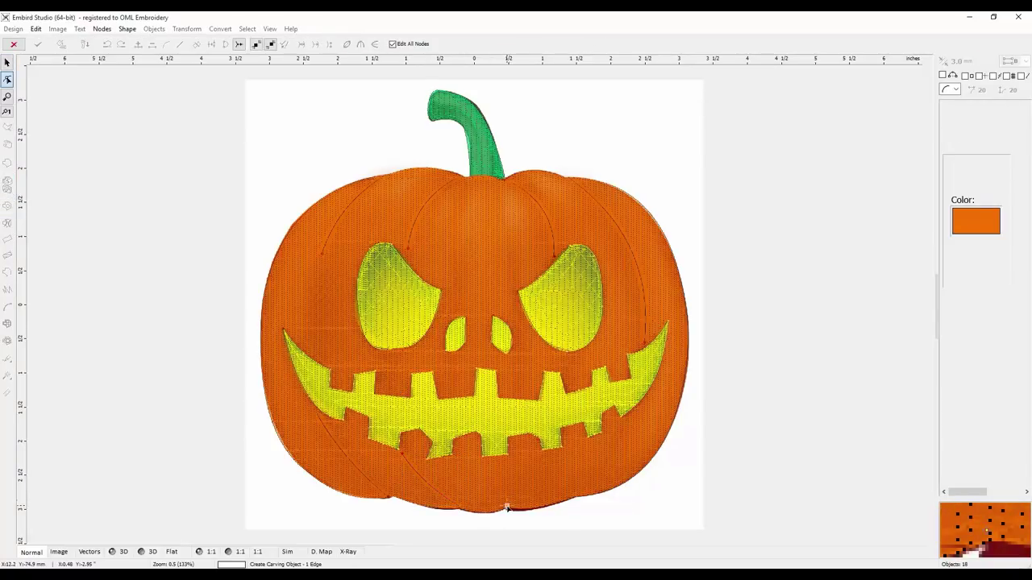
pyautogui.click(555, 456)
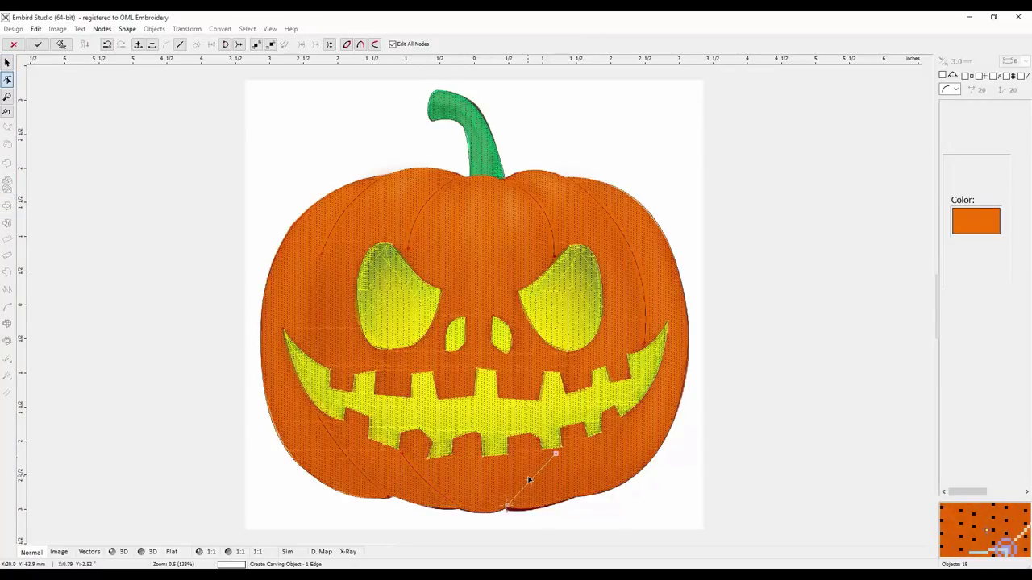
pyautogui.moveTo(534, 482); pyautogui.dragTo(538, 486)
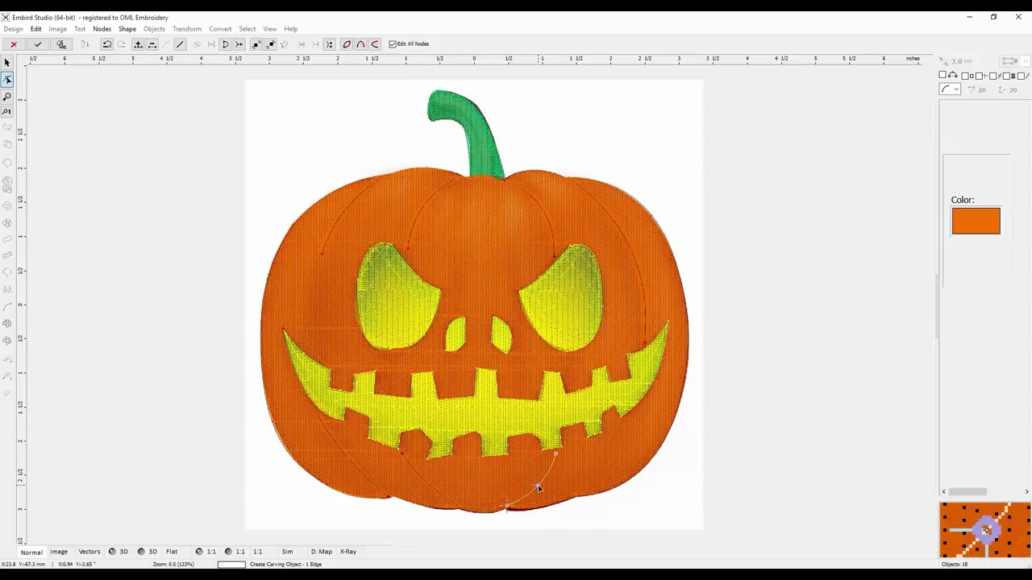
pyautogui.click(64, 44)
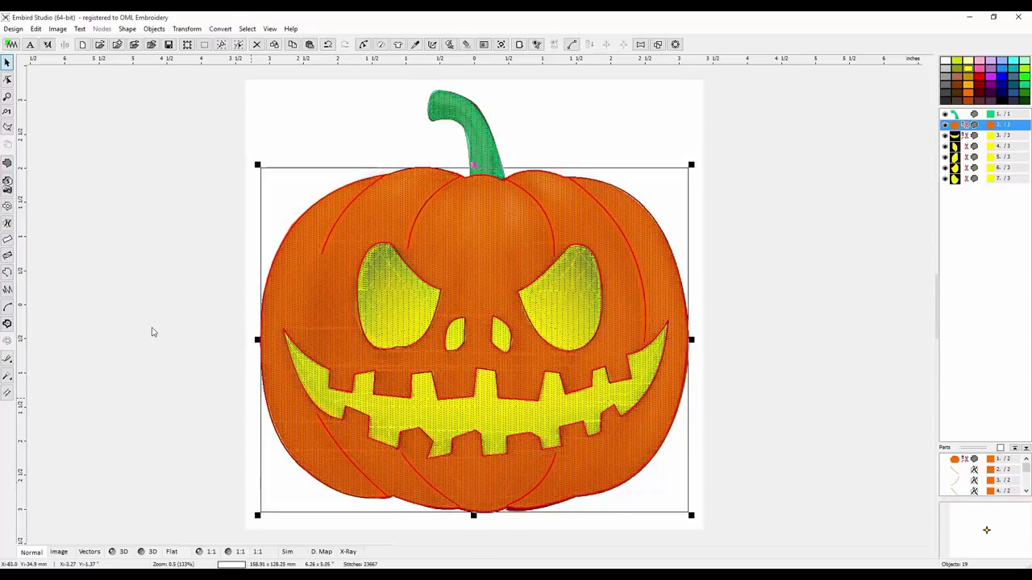
# Step: Add a curved carving line about 23 × 30 mm from the pumpkin's bottom-right edge up to the mouth, generate stitches and preview in 3D
pyautogui.doubleClick(565, 449)
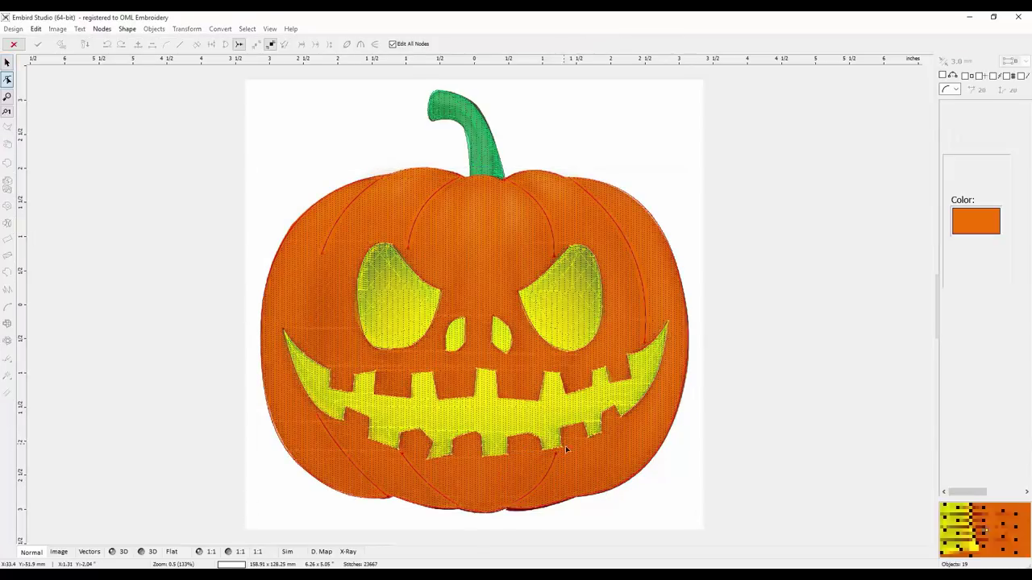
pyautogui.click(577, 498)
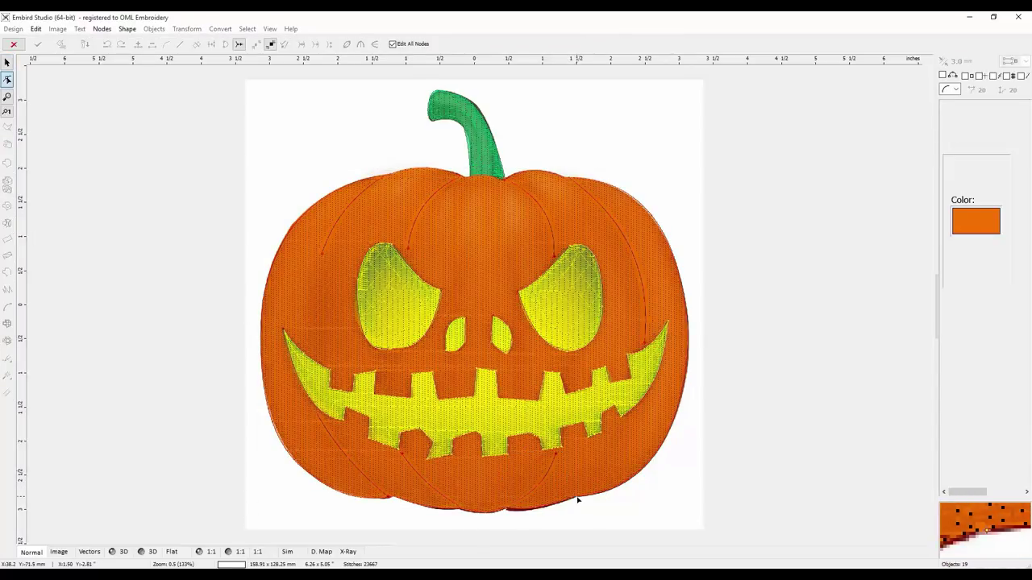
pyautogui.click(639, 419)
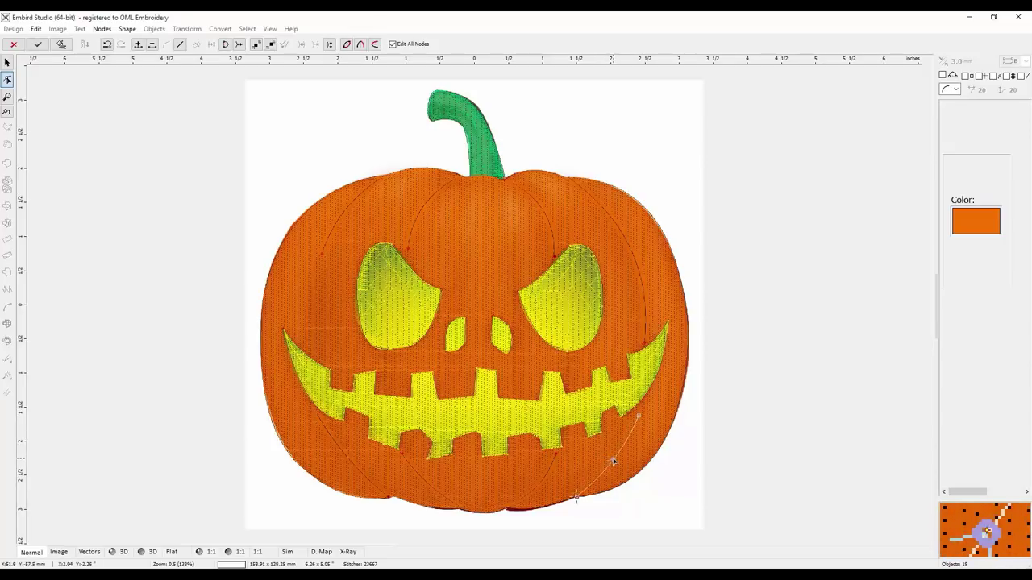
pyautogui.click(61, 44)
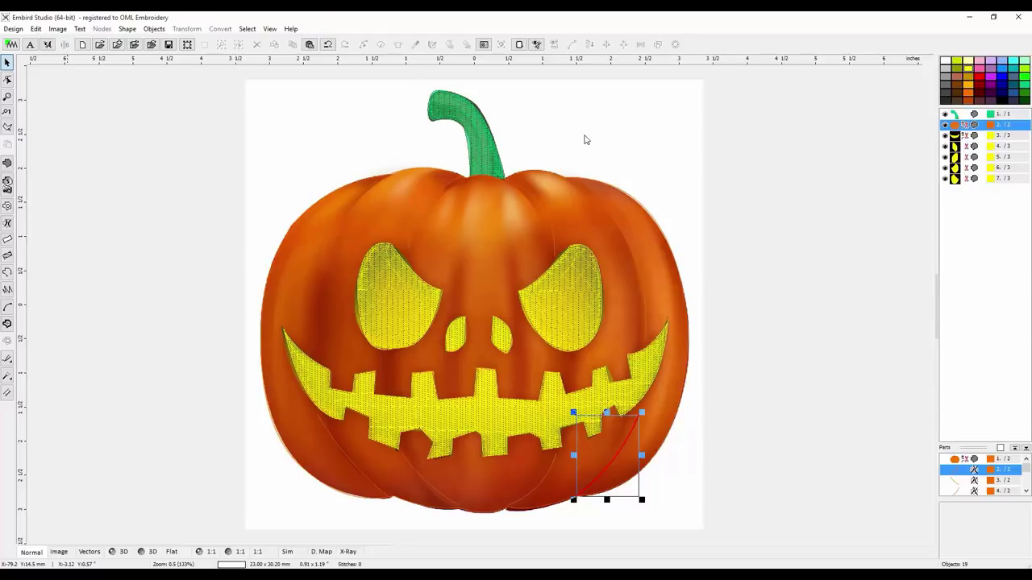
pyautogui.click(118, 554)
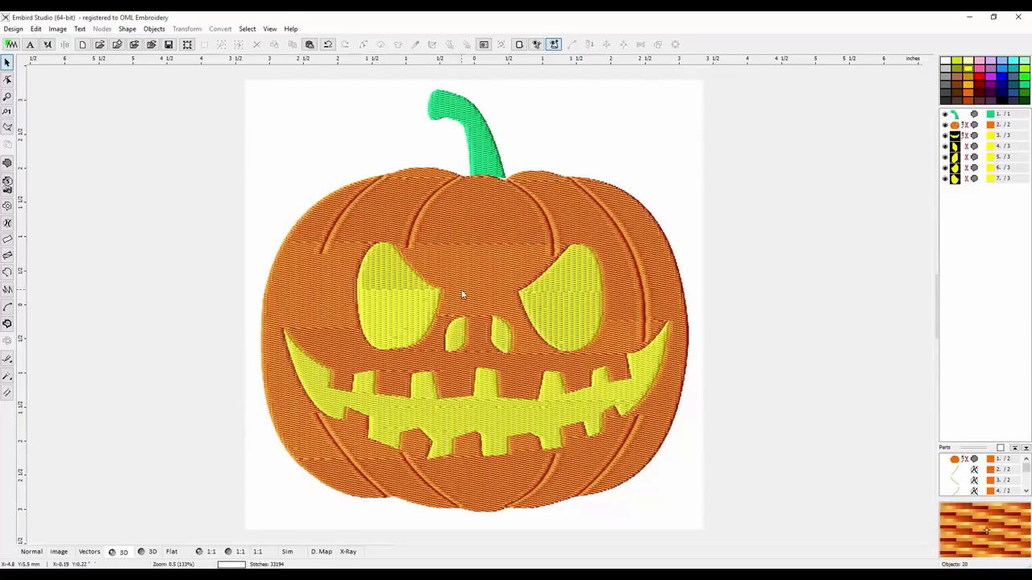
# Step: Try a curved carving line about 2.6 × 9.4 mm inside the right nostril's yellow fill and generate its stitches
pyautogui.click(499, 340)
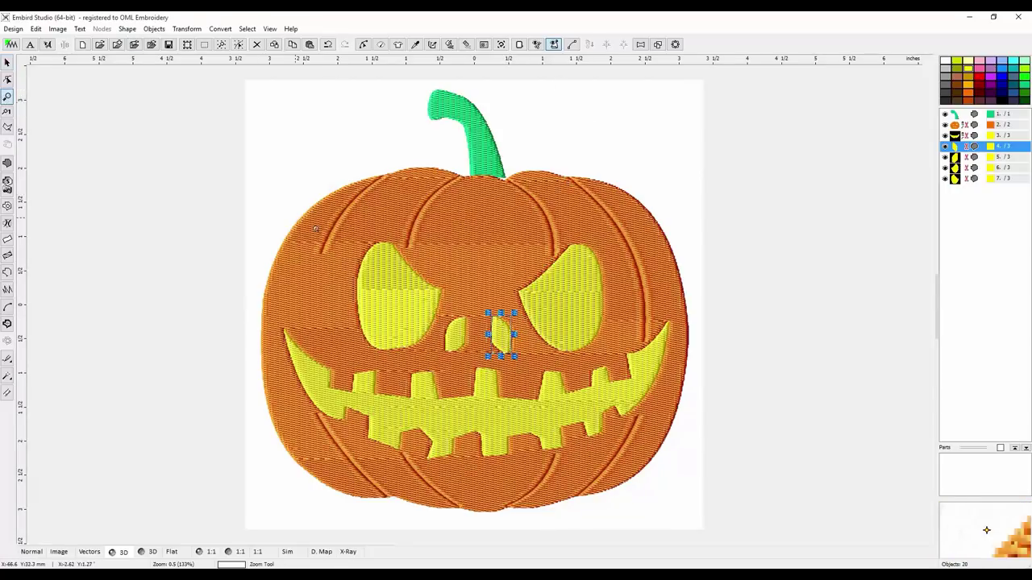
pyautogui.click(502, 339)
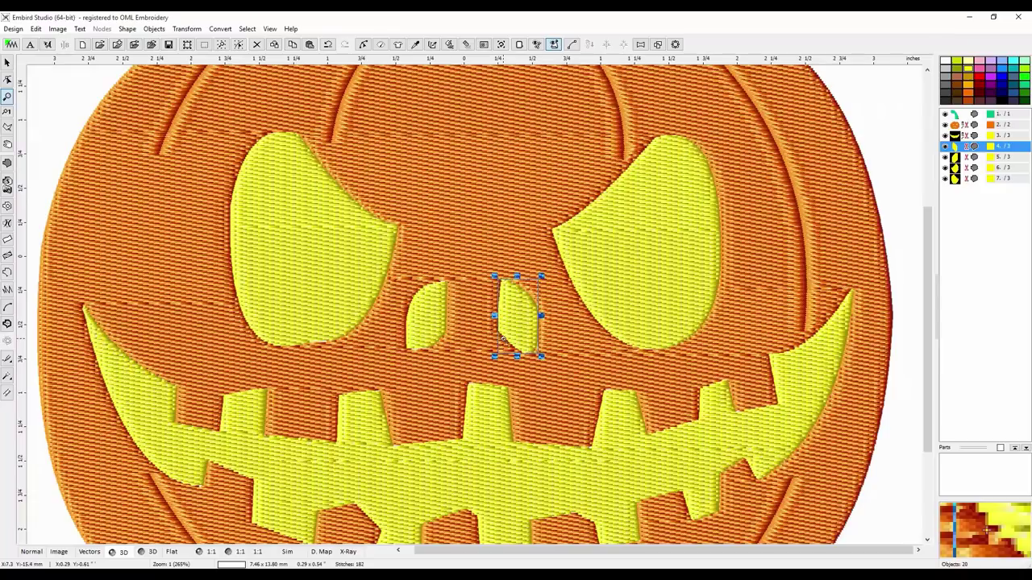
pyautogui.click(8, 224)
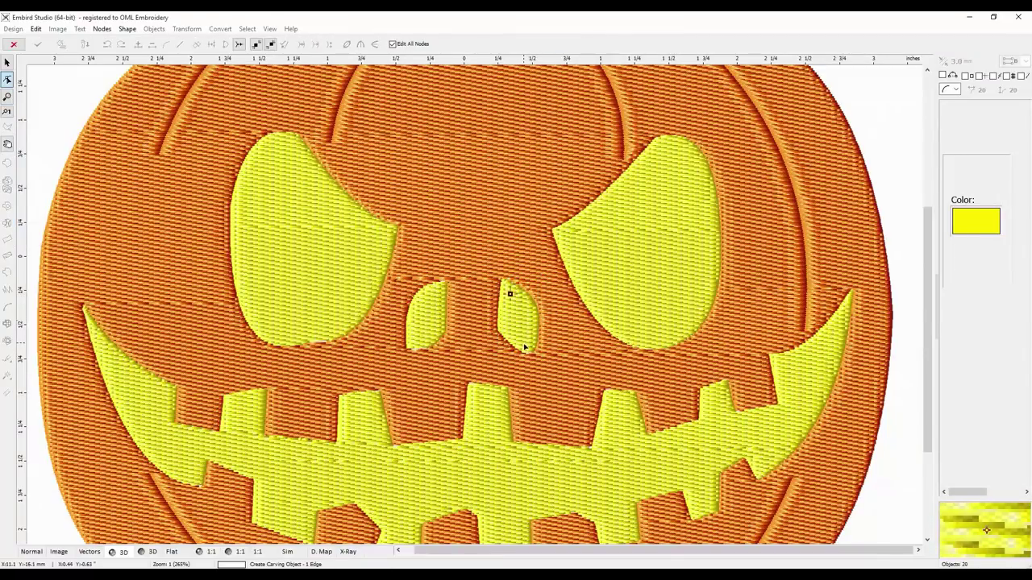
pyautogui.click(523, 346)
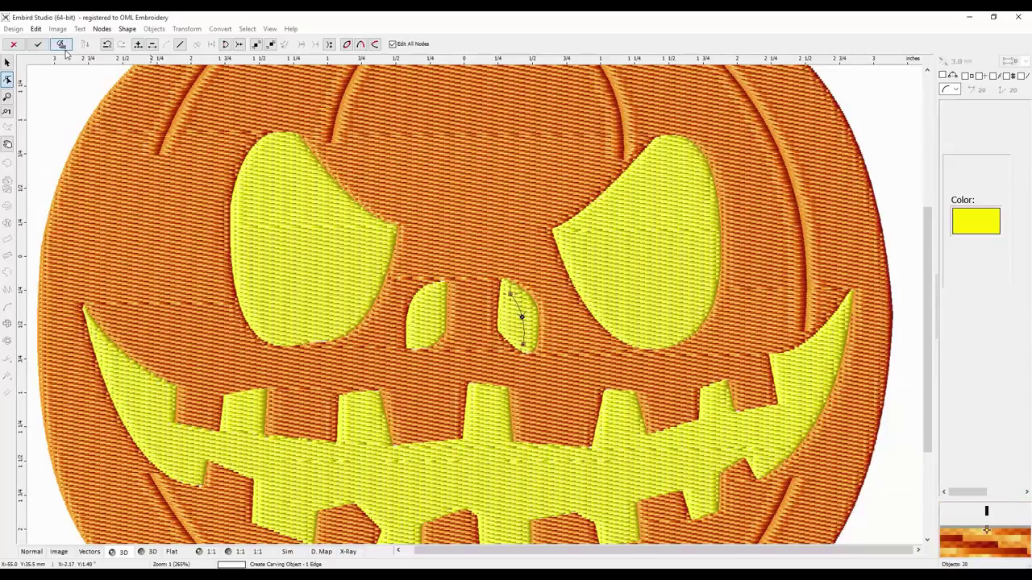
pyautogui.click(38, 44)
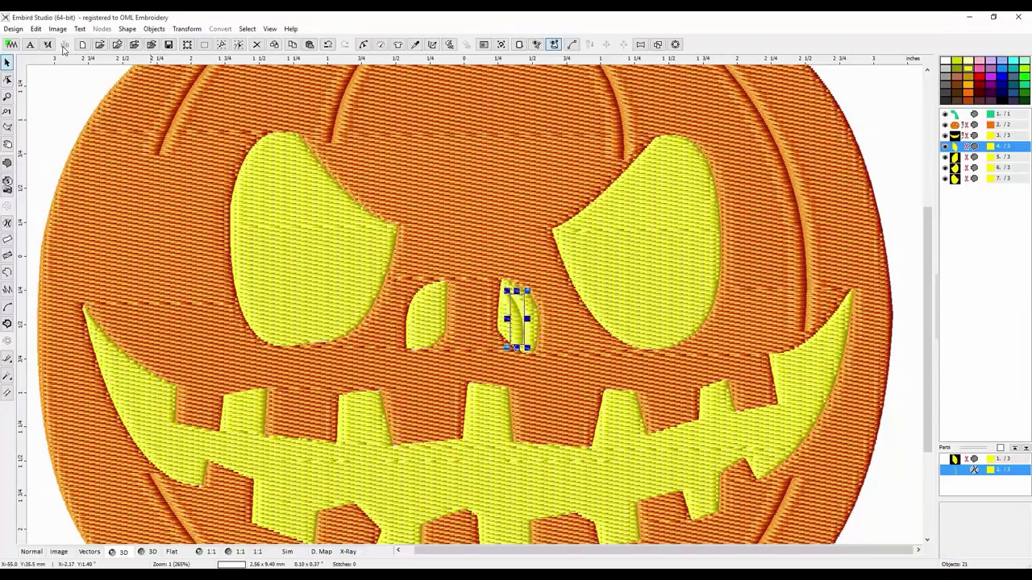
pyautogui.click(45, 514)
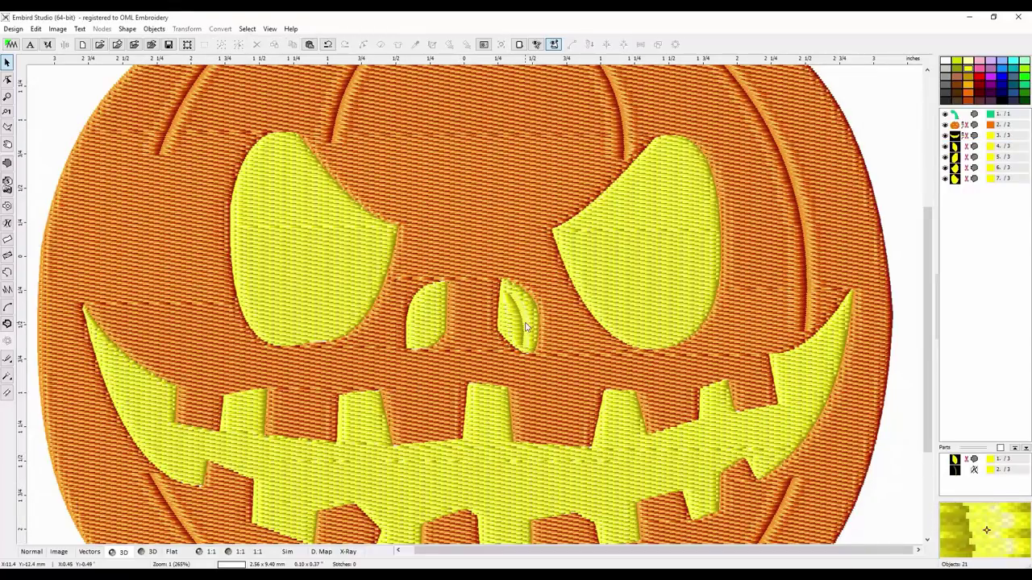
# Step: Undo the stitch generation and the carving line added to the right nostril
pyautogui.click(35, 29)
pyautogui.click(29, 40)
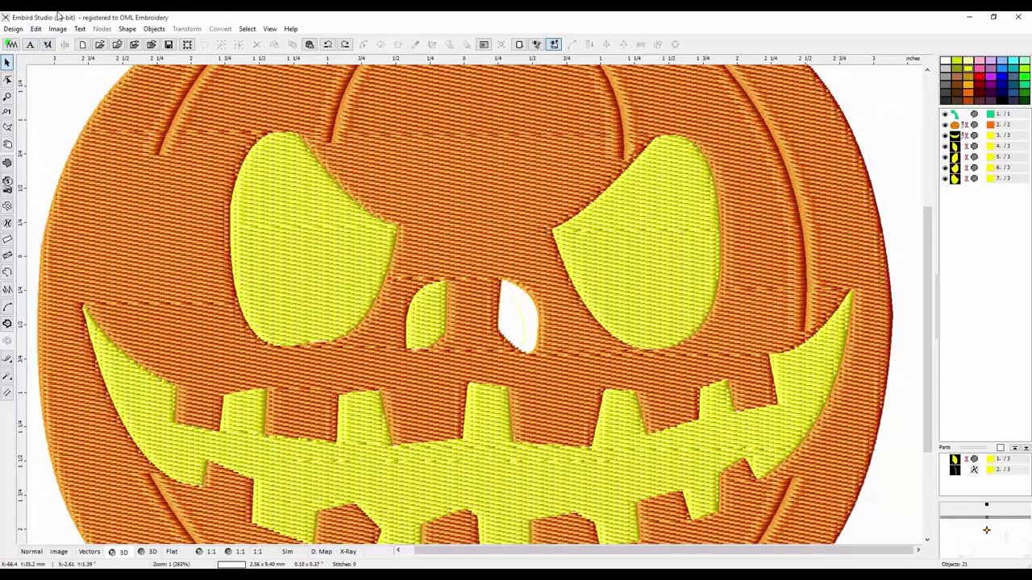
pyautogui.click(36, 29)
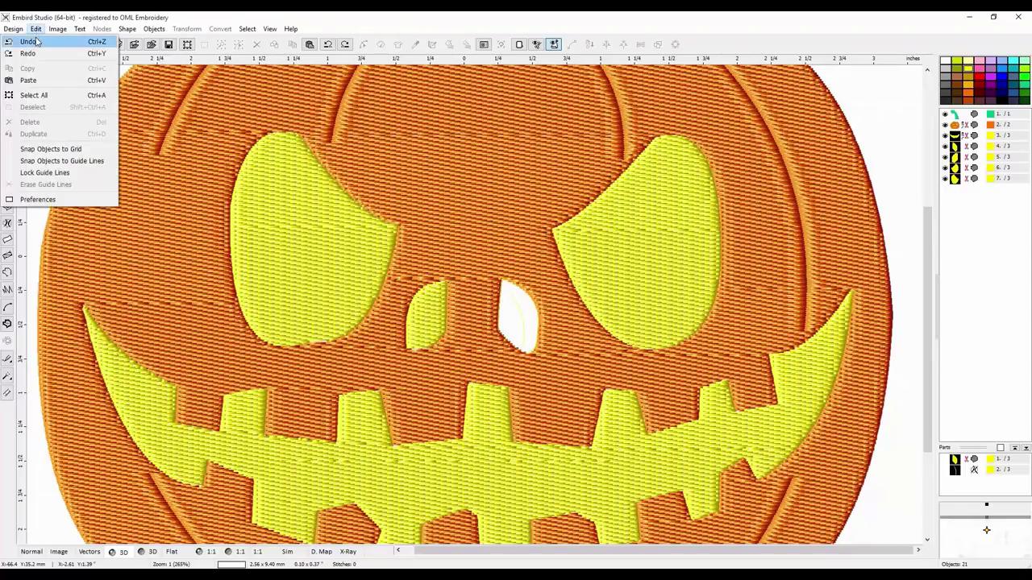
pyautogui.click(36, 41)
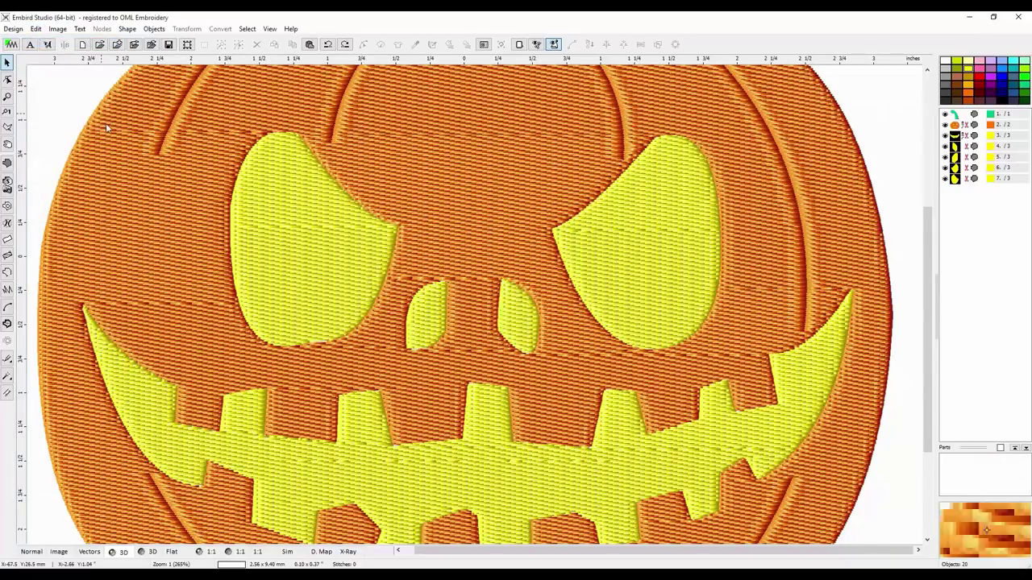
# Step: Examine the shading of the eyes, nose and mouth in the source image, and return to the normal view
pyautogui.click(7, 96)
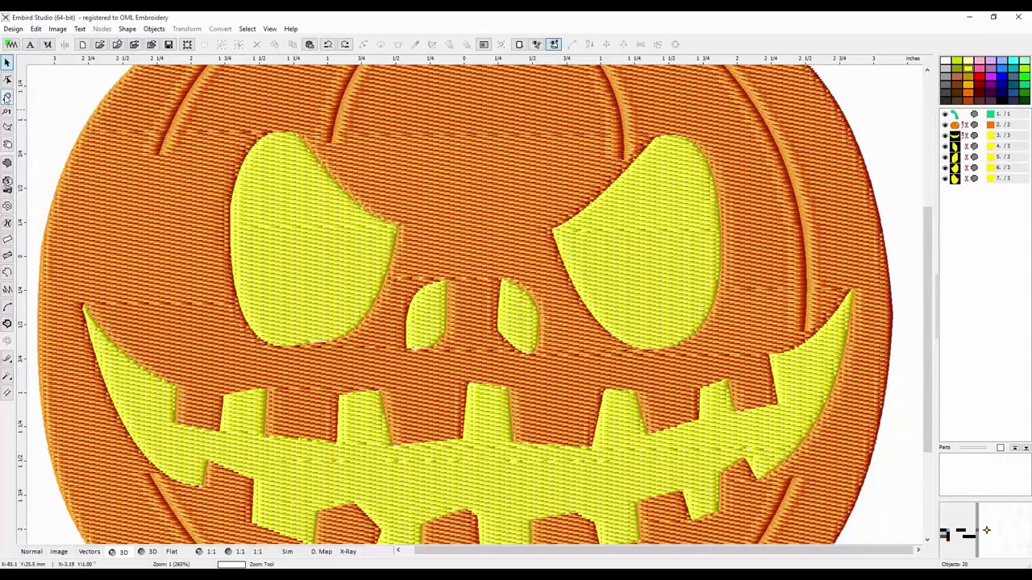
pyautogui.rightClick(358, 196)
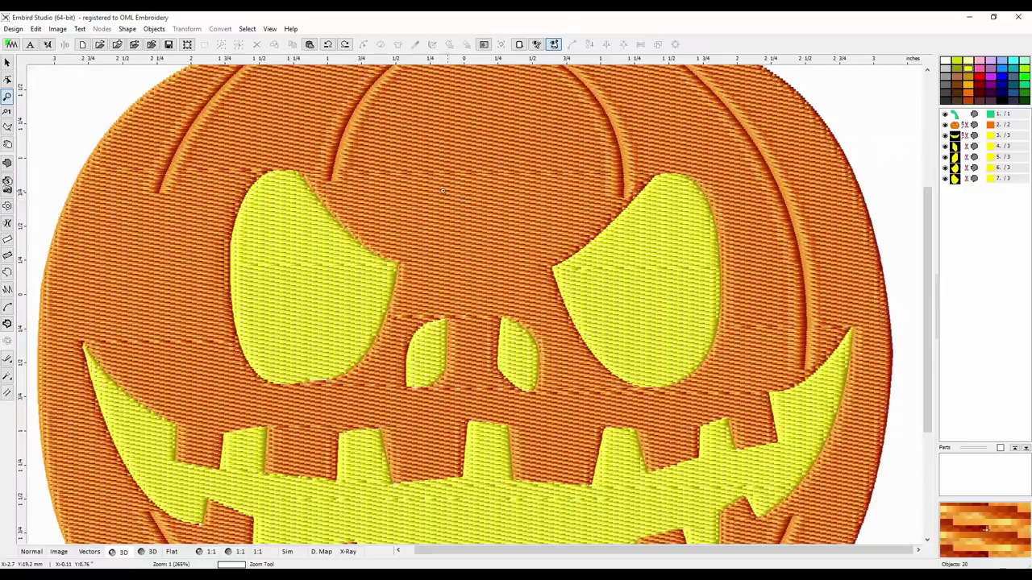
pyautogui.click(474, 307)
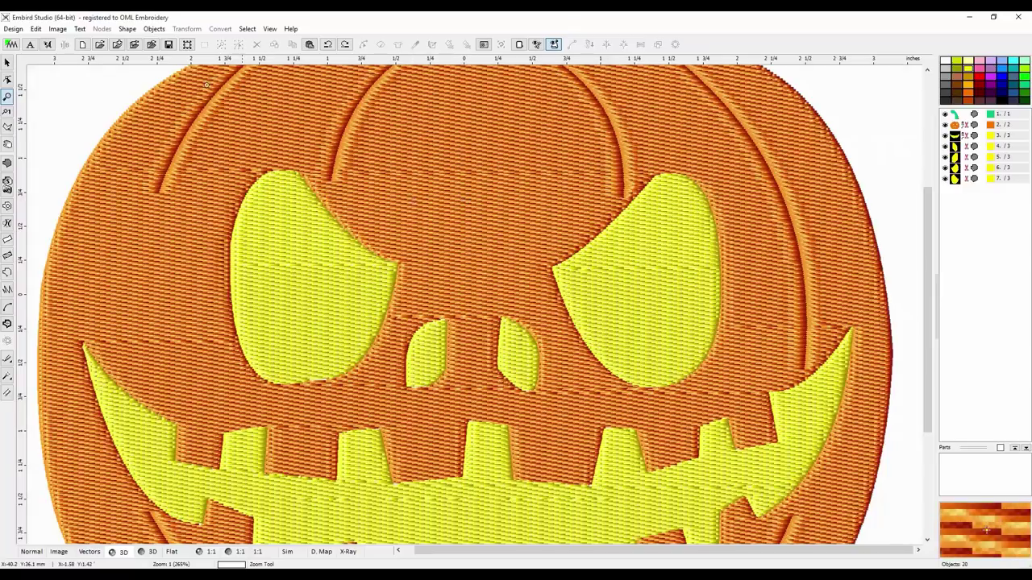
pyautogui.click(7, 63)
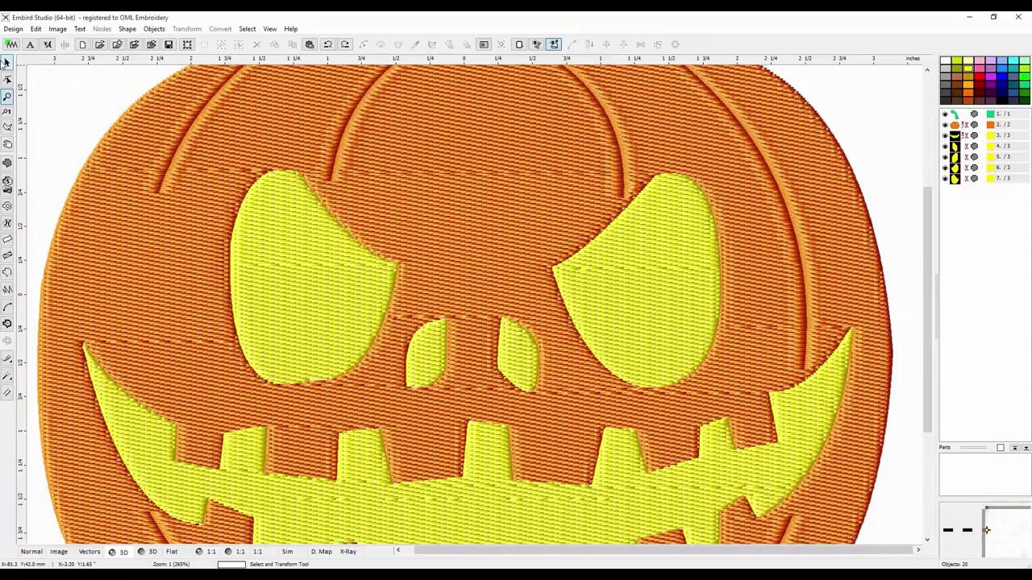
pyautogui.click(58, 552)
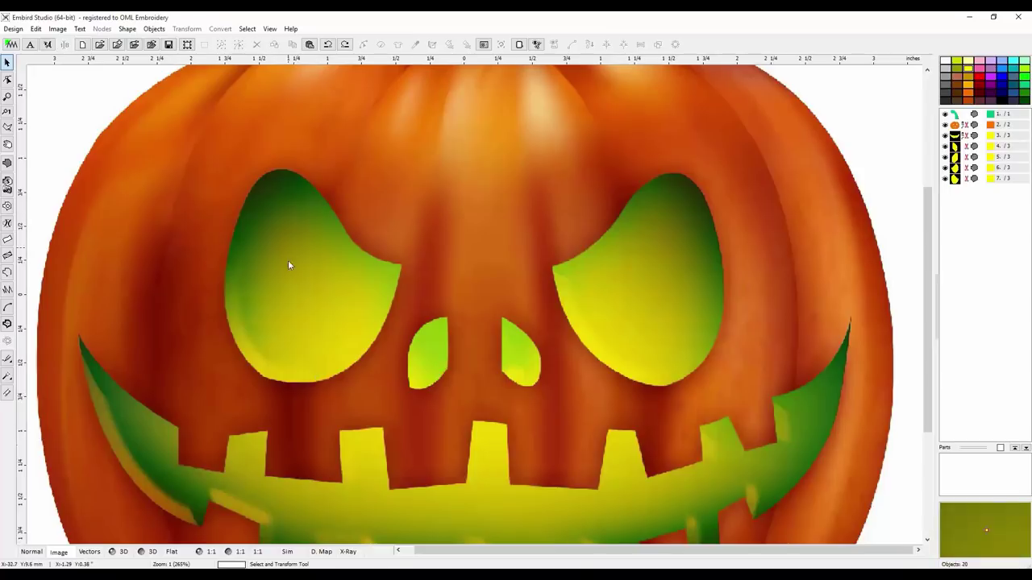
pyautogui.click(27, 553)
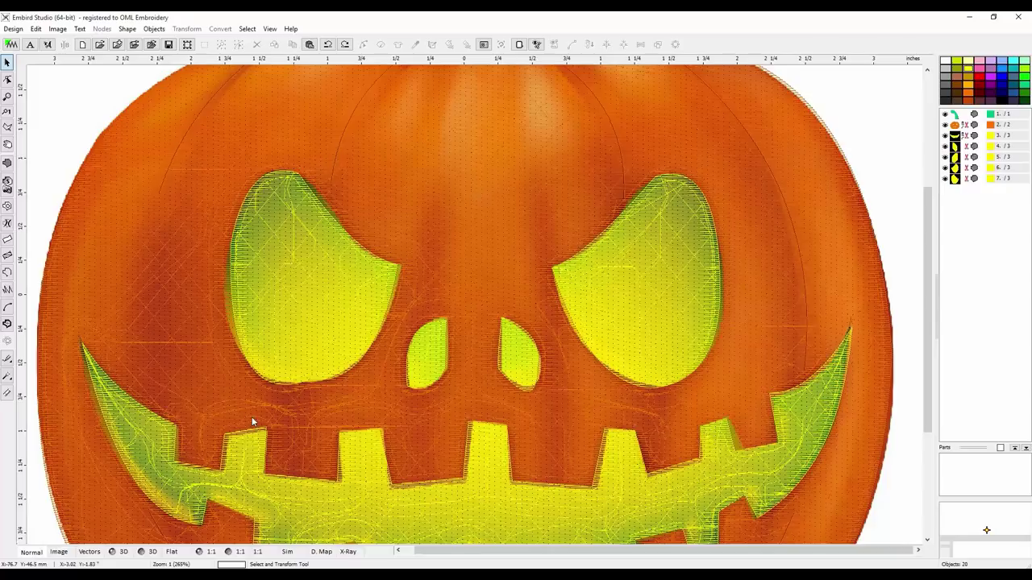
# Step: Copy the left eye's yellow fill, paste it over the original and recolor the copy bright green
pyautogui.click(367, 290)
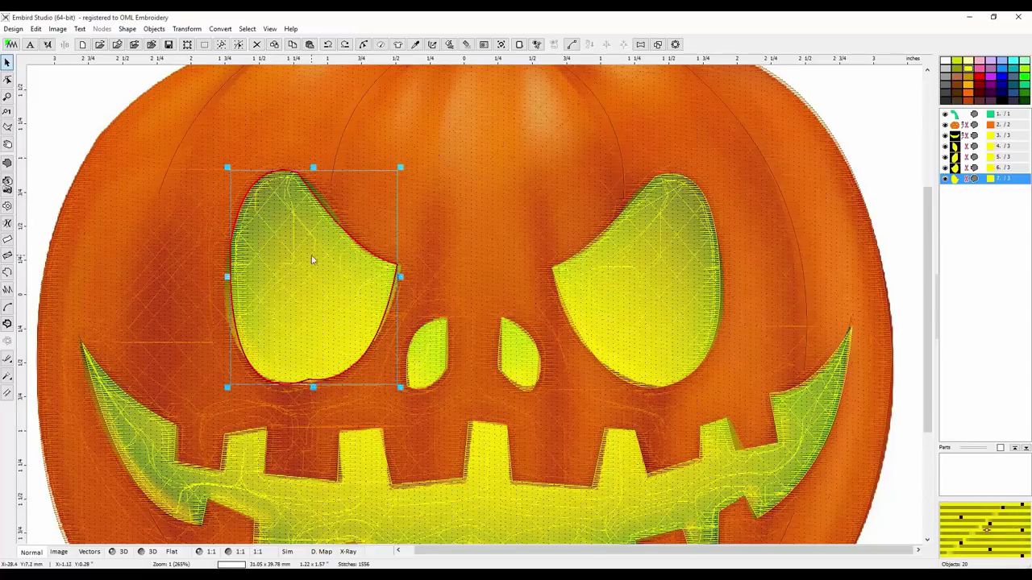
pyautogui.rightClick(368, 282)
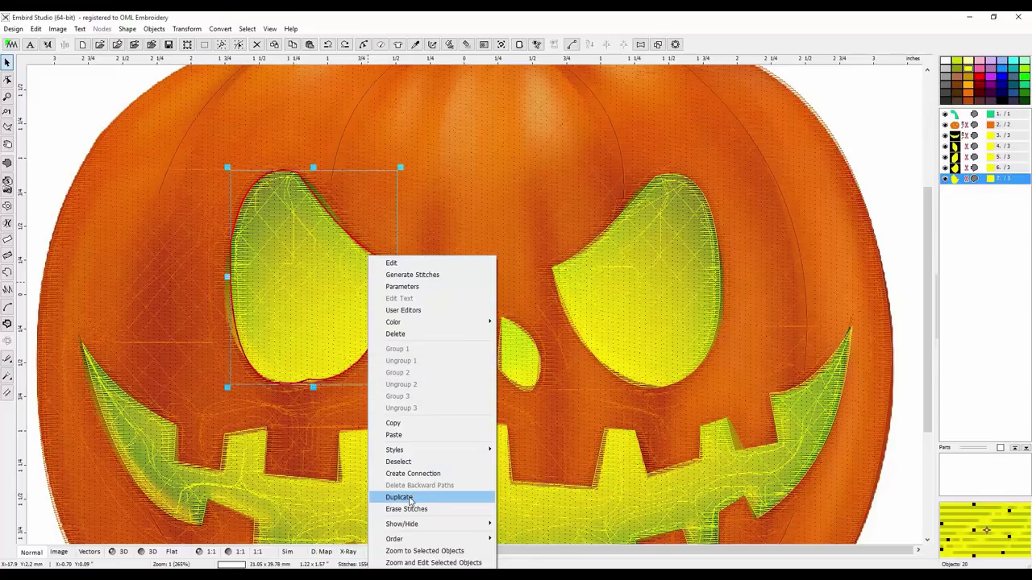
pyautogui.click(415, 424)
pyautogui.rightClick(329, 325)
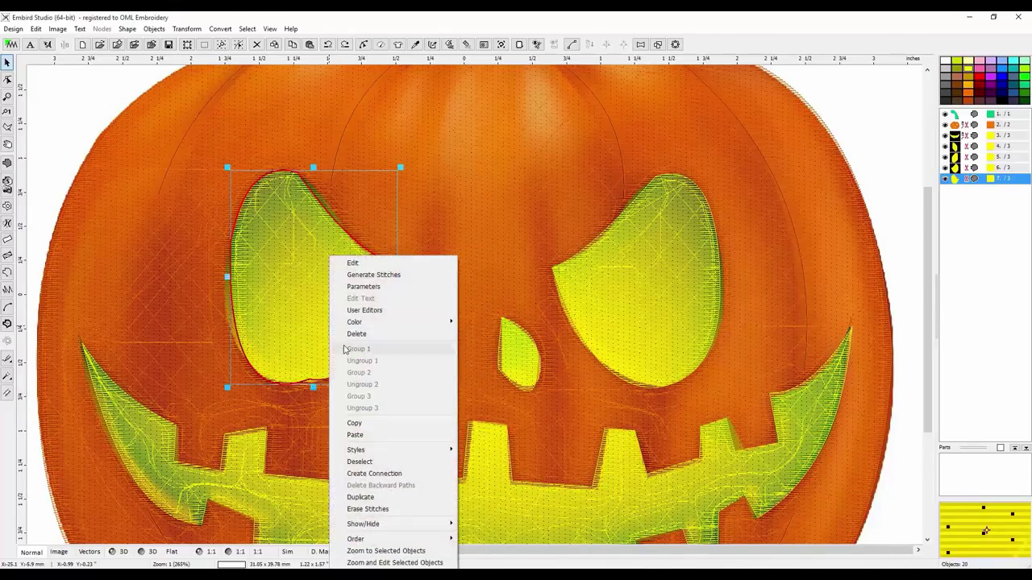
pyautogui.click(355, 435)
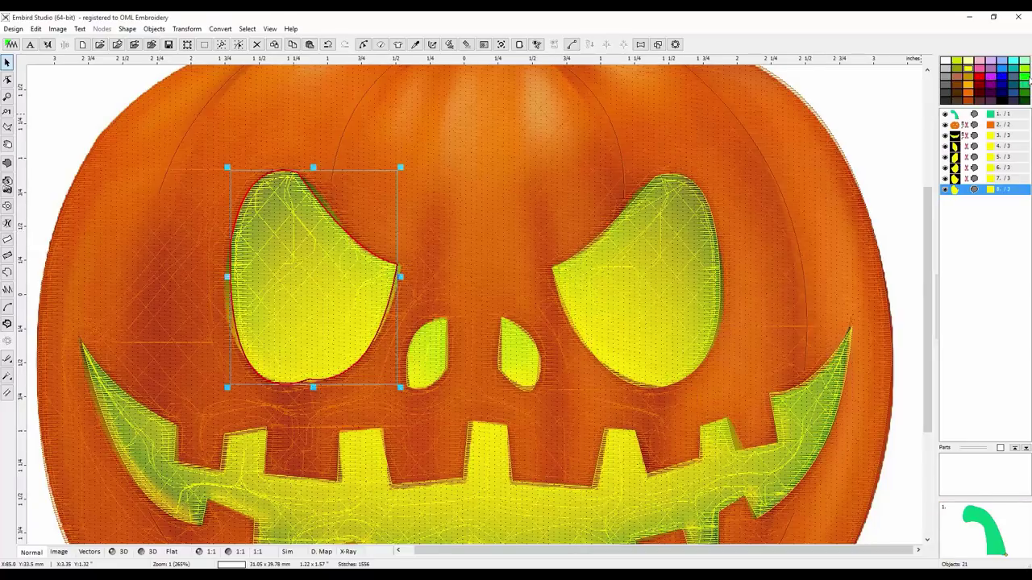
pyautogui.moveTo(1028, 81); pyautogui.dragTo(958, 195)
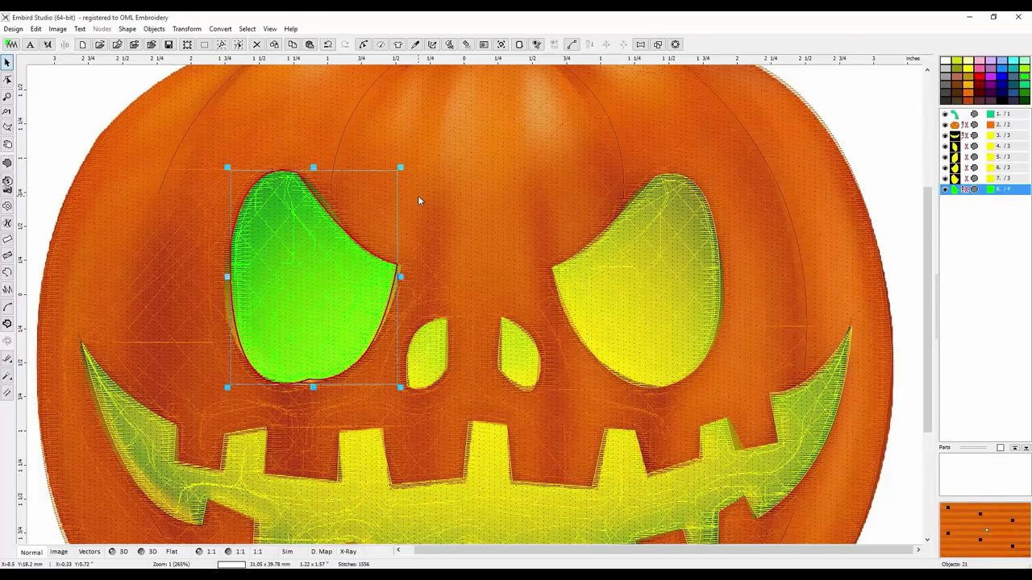
# Step: Turn off the Edge, Zig-Zag 1 and Zig-Zag 2 underlay of the green left-eye fill and apply the change
pyautogui.rightClick(958, 192)
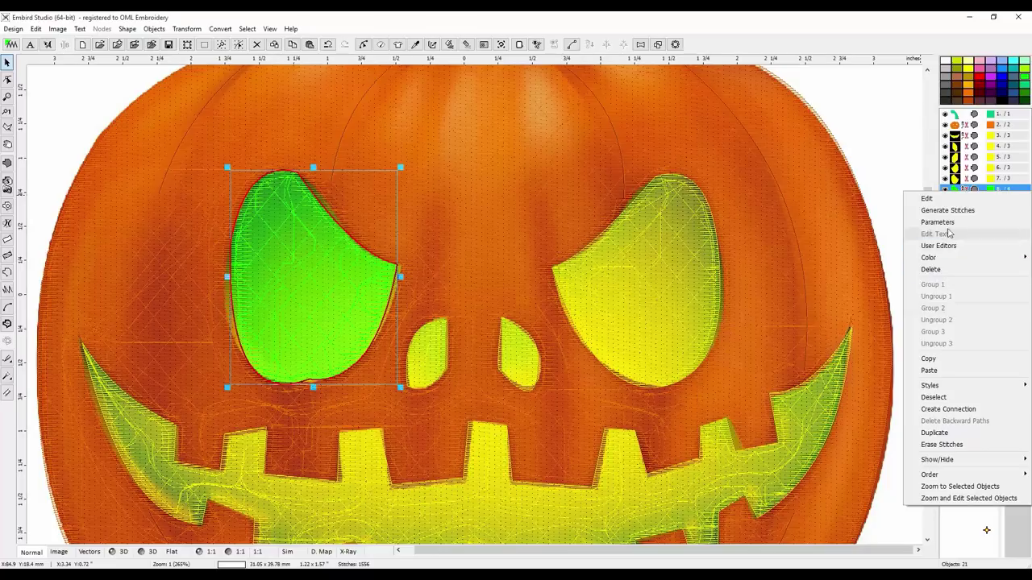
pyautogui.click(942, 222)
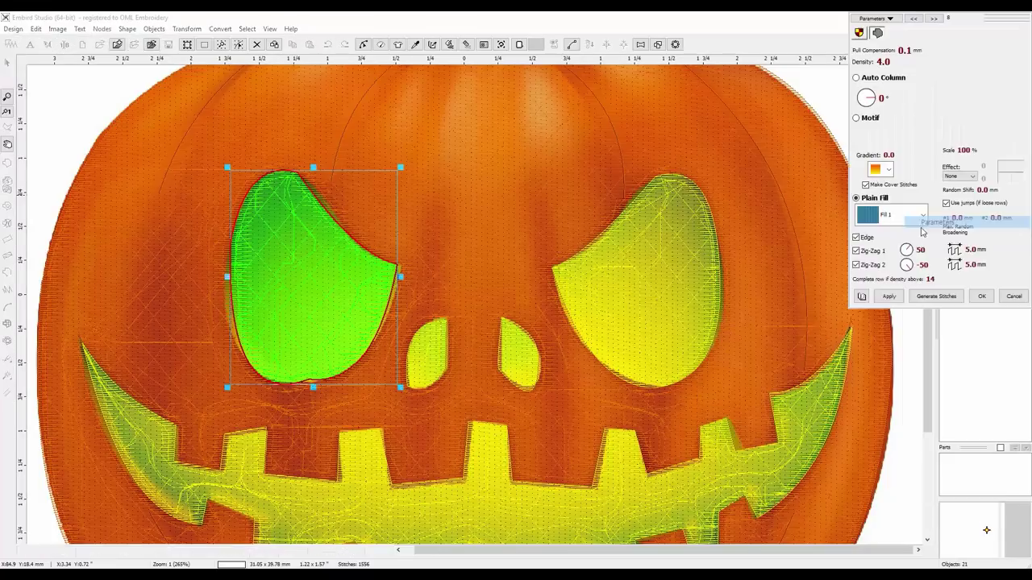
pyautogui.click(864, 186)
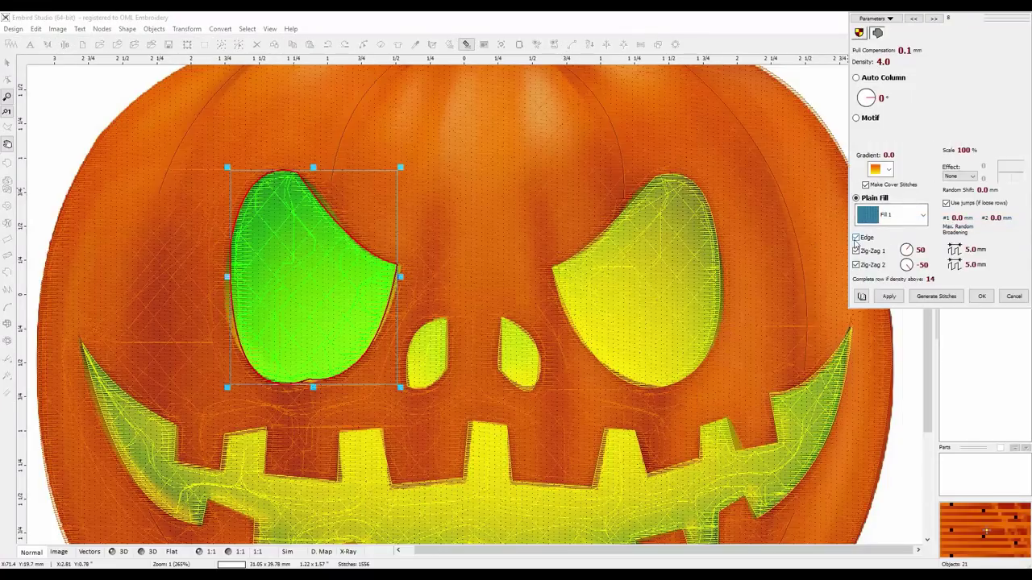
pyautogui.click(857, 237)
pyautogui.click(856, 251)
pyautogui.click(856, 264)
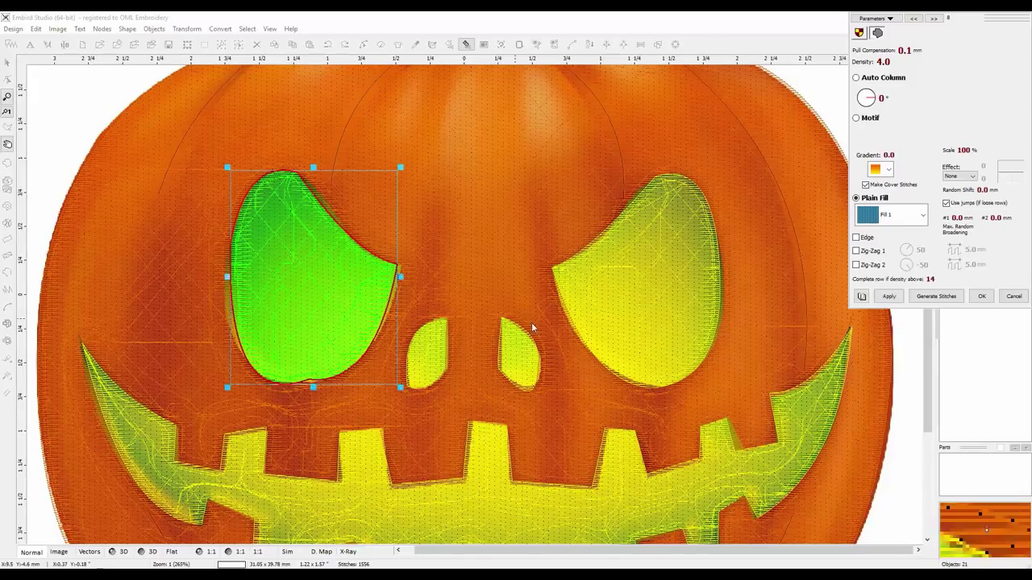
pyautogui.click(889, 297)
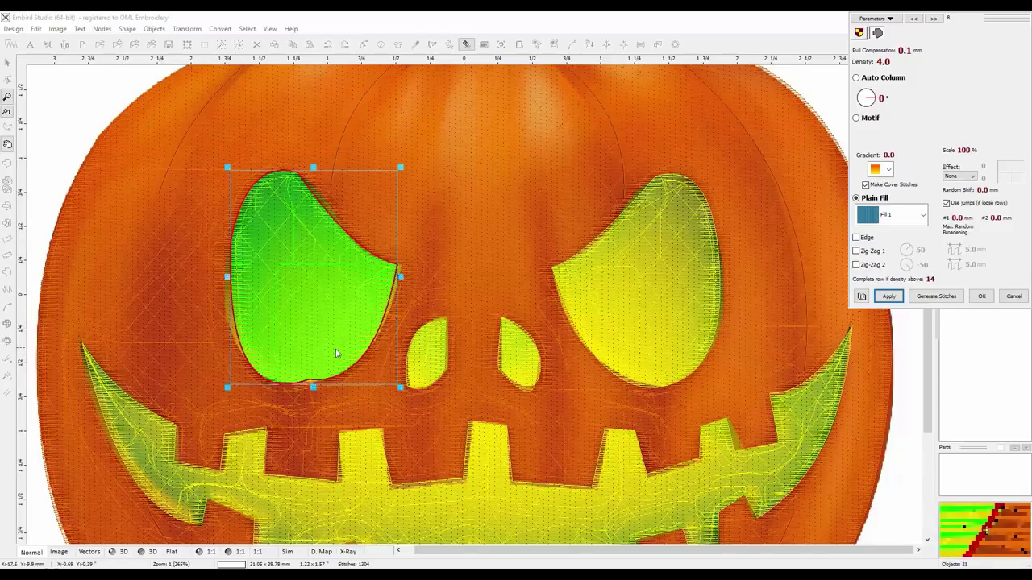
# Step: Set the green left-eye fill's gradient to 1.0 with Make Cover Stitches enabled, and generate its stitches
pyautogui.click(889, 170)
pyautogui.click(882, 194)
pyautogui.click(889, 295)
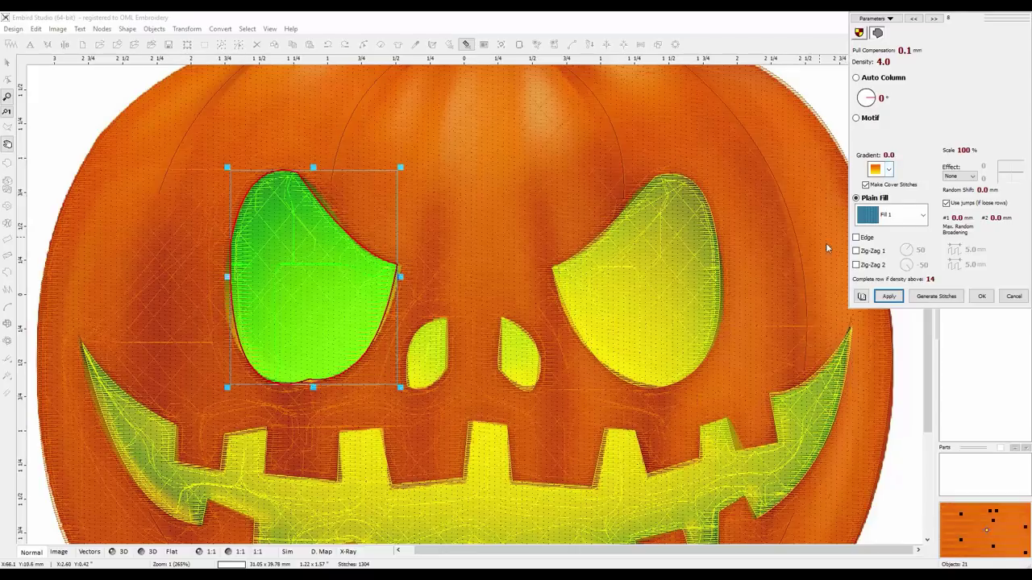
pyautogui.click(865, 185)
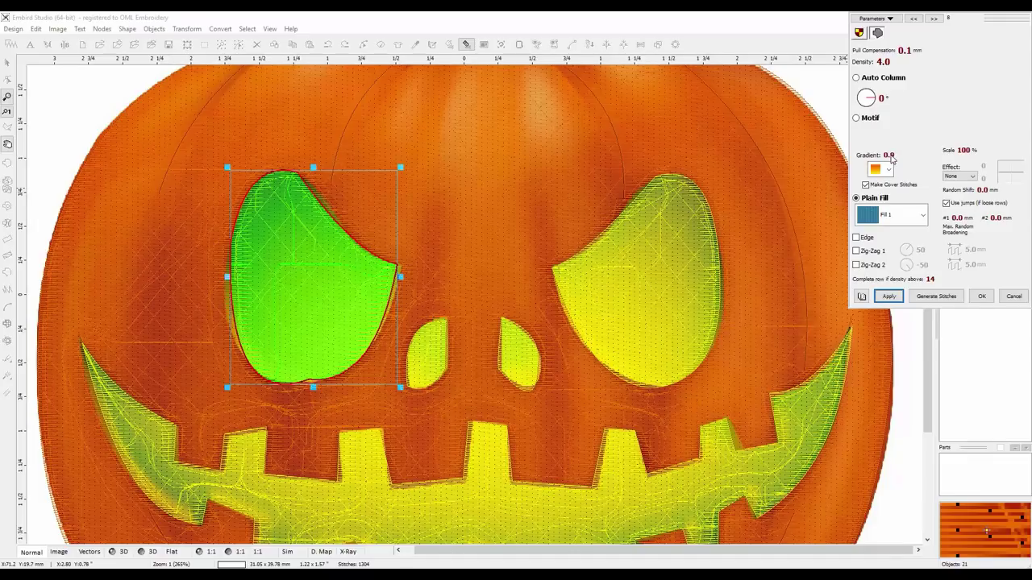
pyautogui.click(890, 297)
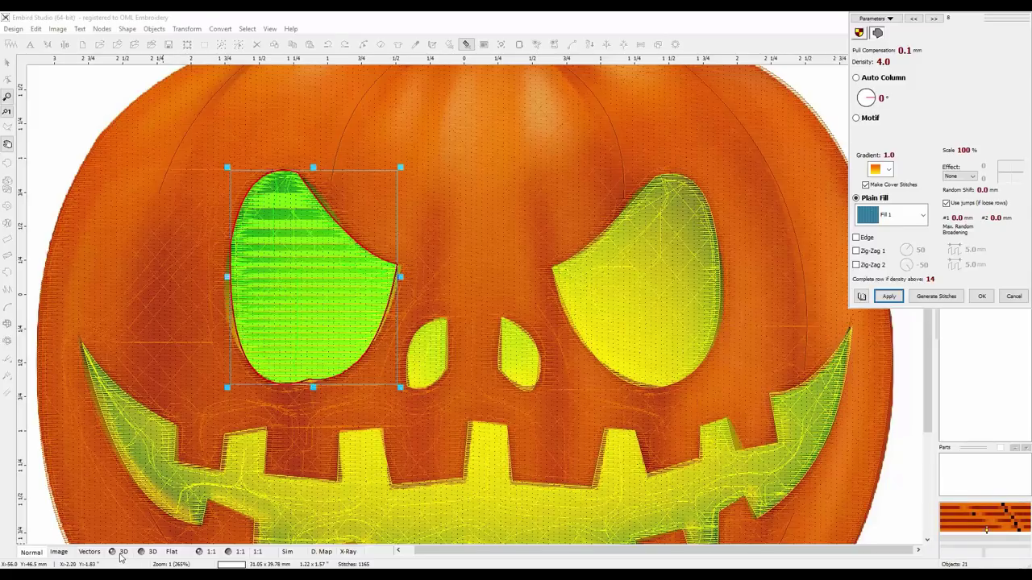
pyautogui.click(936, 296)
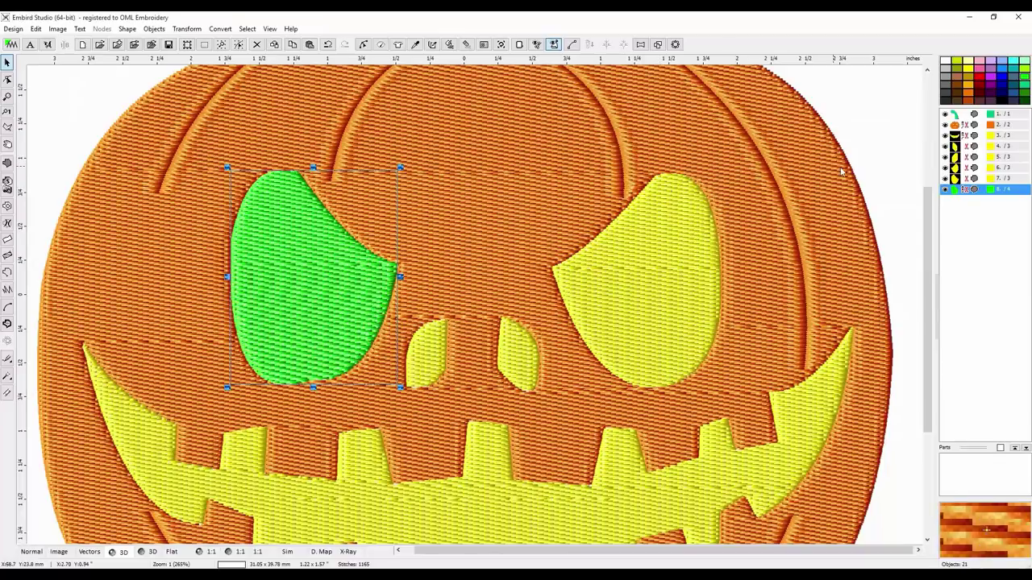
# Step: Set the gradient of the green left-eye fill to 30.0 and apply the change
pyautogui.rightClick(956, 190)
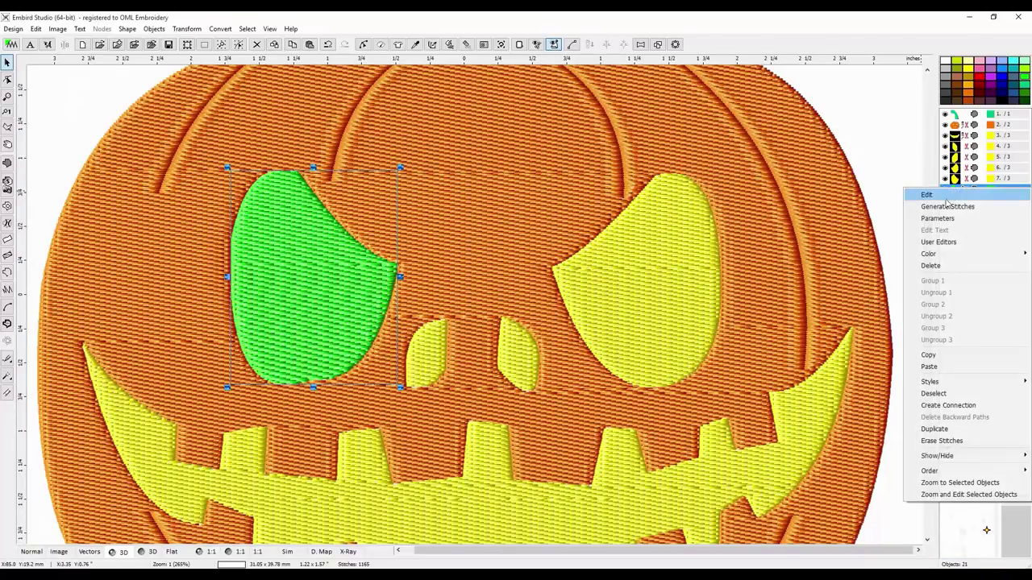
pyautogui.click(947, 214)
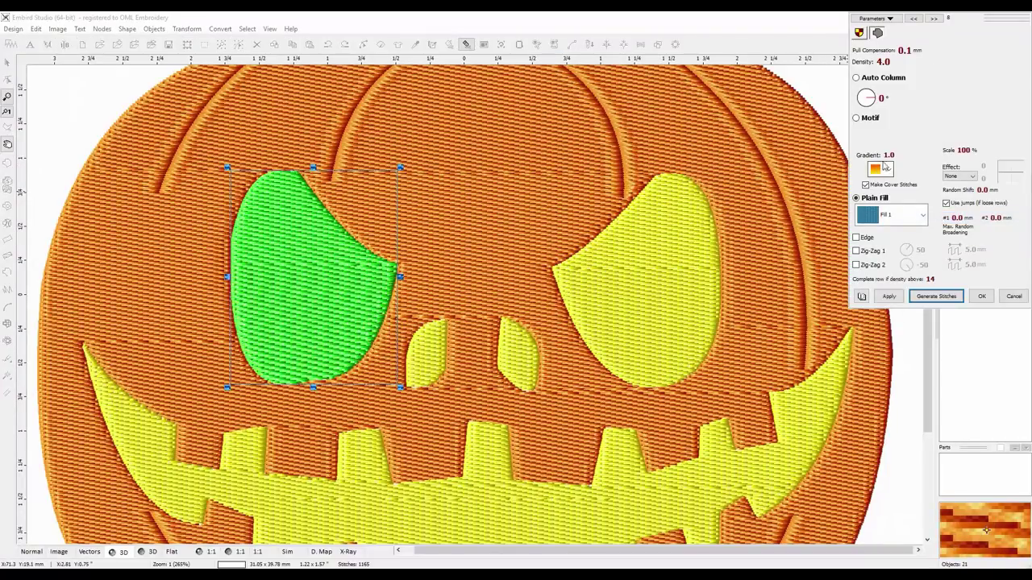
pyautogui.click(887, 156)
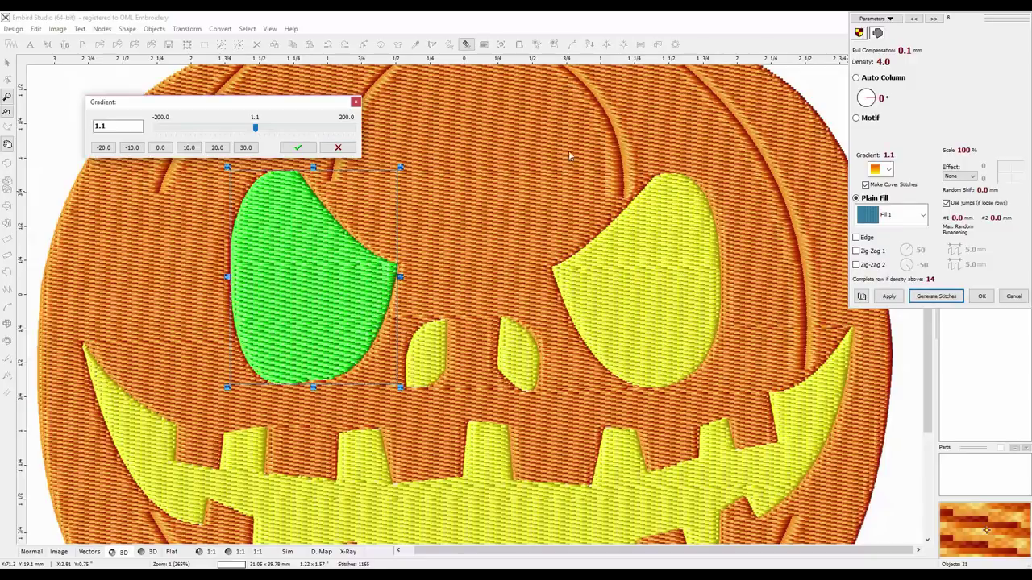
pyautogui.click(251, 148)
pyautogui.click(297, 148)
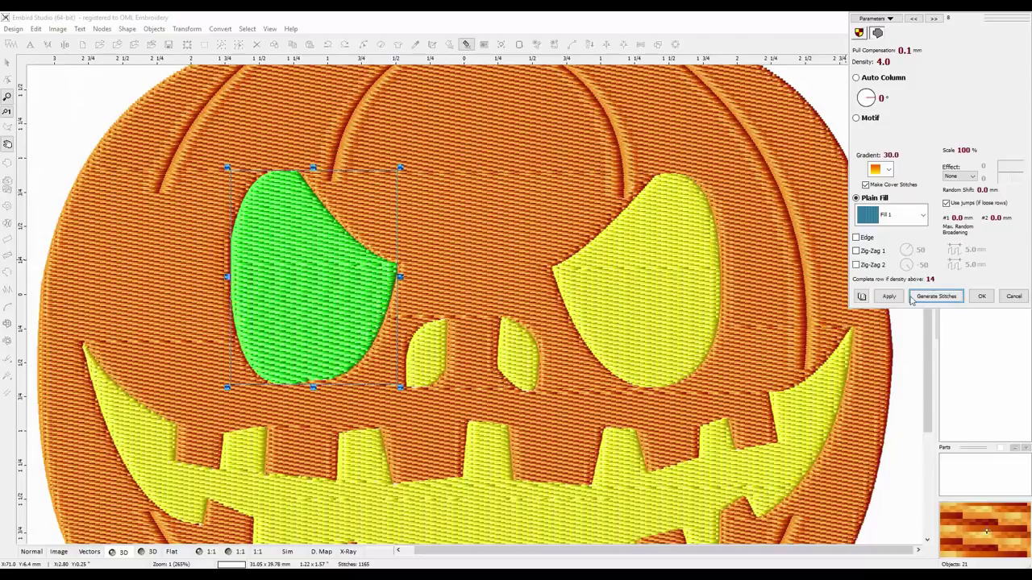
pyautogui.click(883, 297)
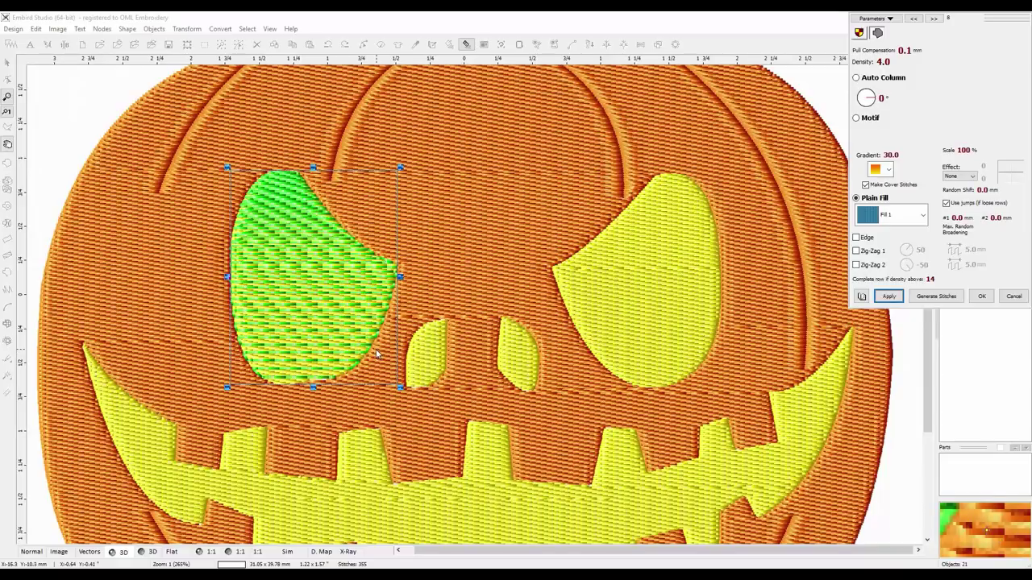
pyautogui.scroll(-2, 369, 341)
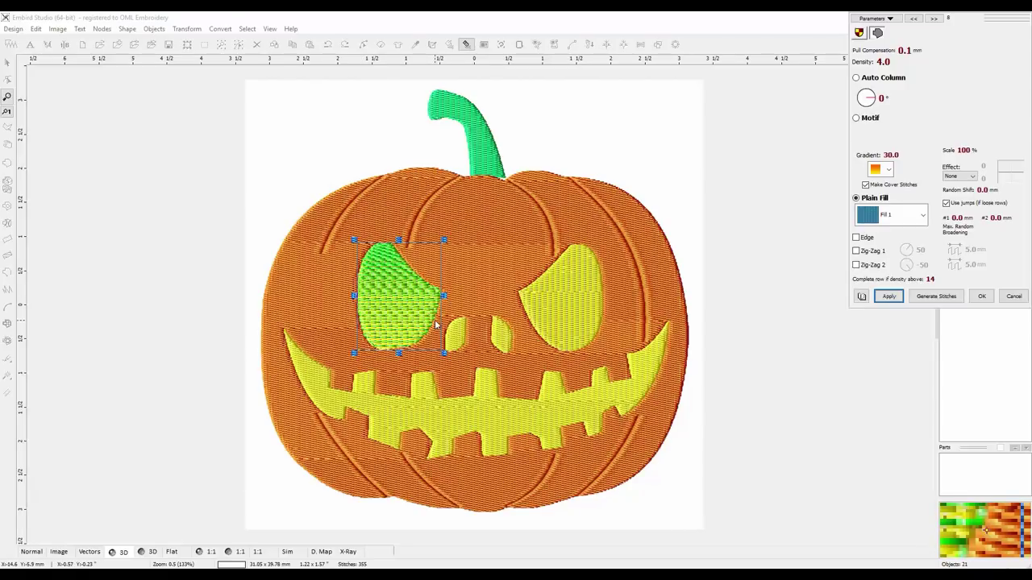
pyautogui.scroll(1, 435, 326)
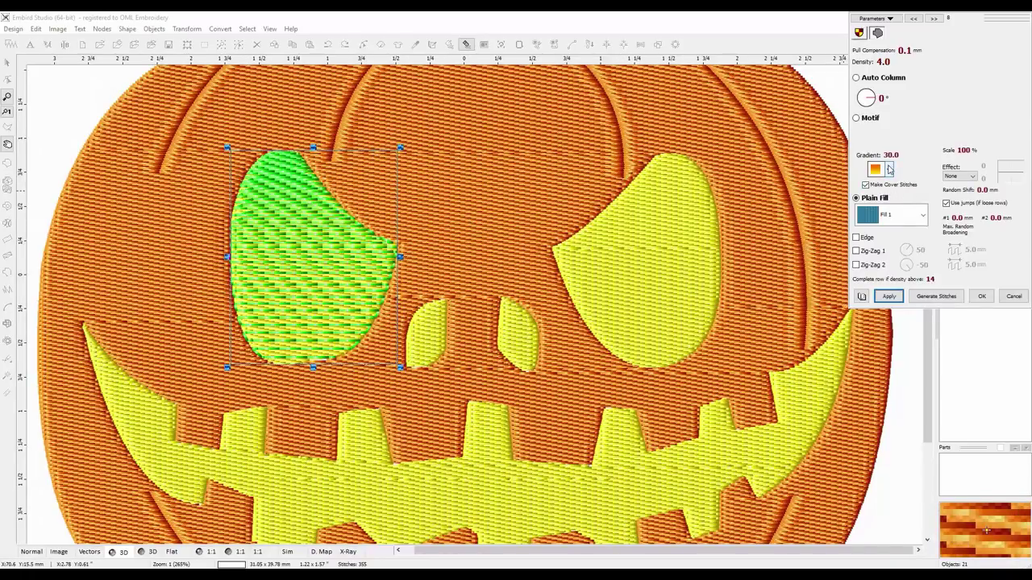
# Step: Try the second, third and fourth gradient patterns on the green left-eye fill, applying each one in turn
pyautogui.click(889, 169)
pyautogui.click(879, 199)
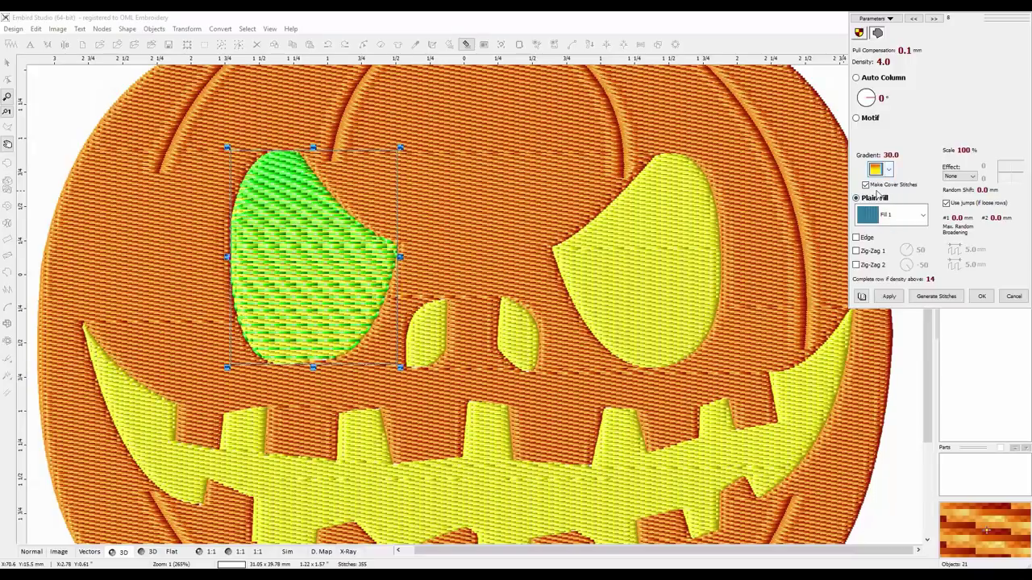
pyautogui.click(888, 296)
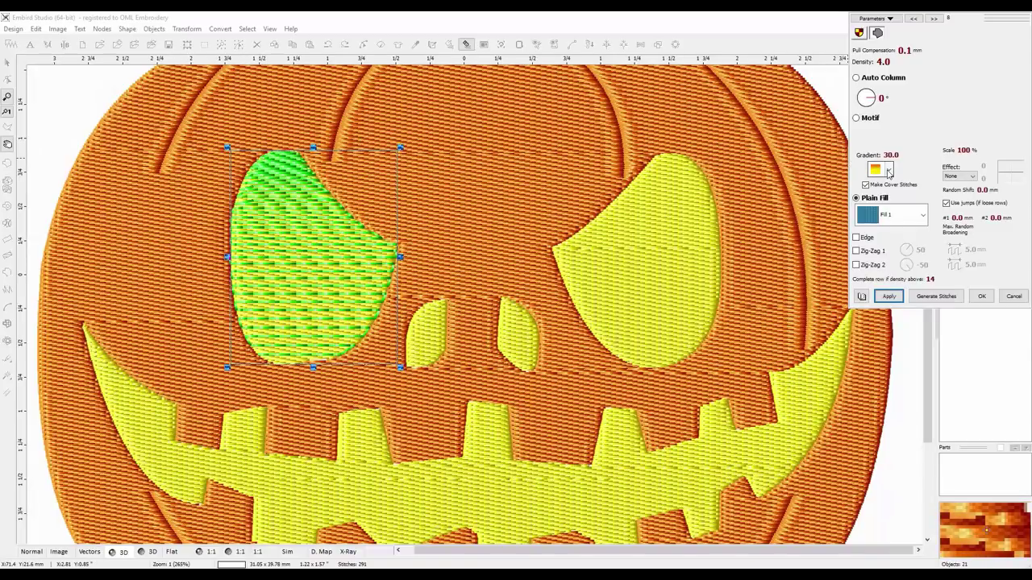
pyautogui.click(877, 170)
pyautogui.click(874, 215)
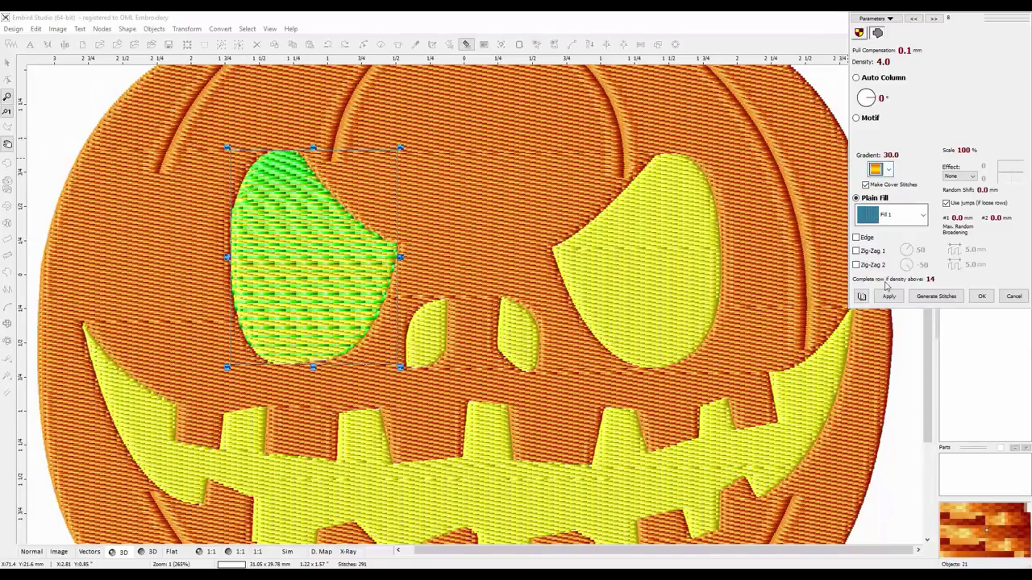
pyautogui.click(887, 296)
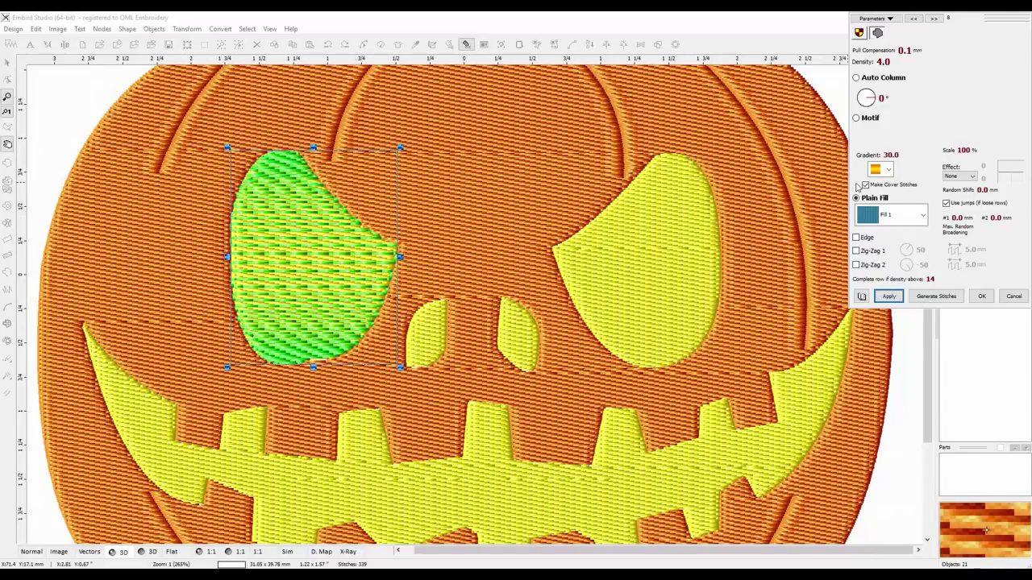
pyautogui.click(888, 169)
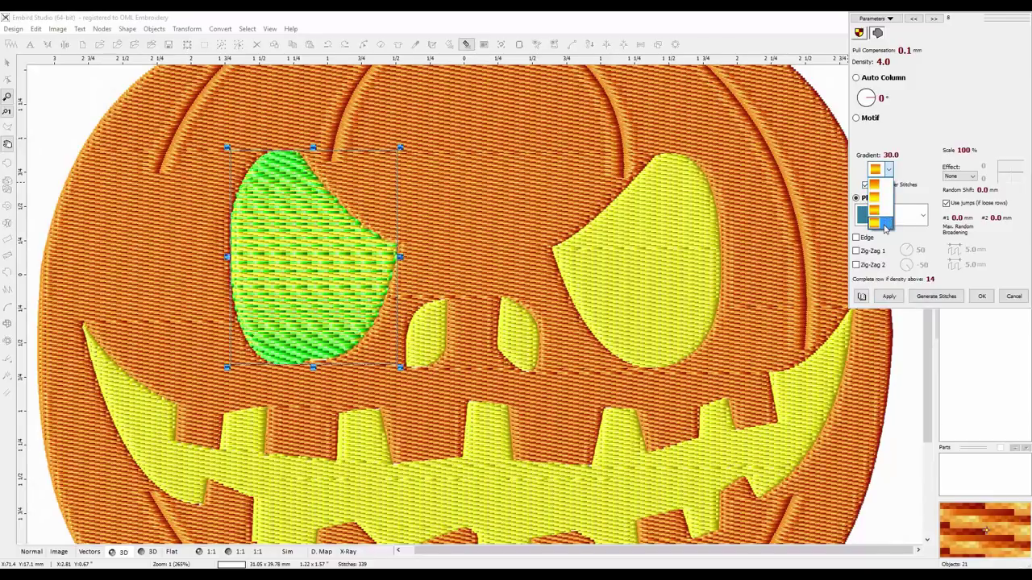
pyautogui.click(885, 232)
pyautogui.click(888, 297)
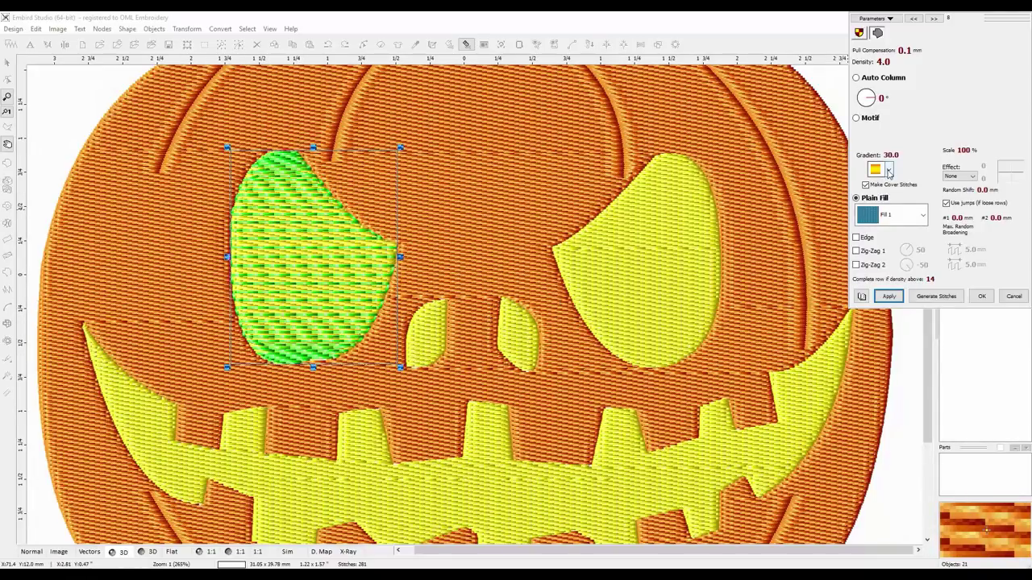
# Step: Give the green left-eye fill the third gradient pattern, dense at both ends and open in the middle, generate its stitches and deselect it
pyautogui.click(887, 170)
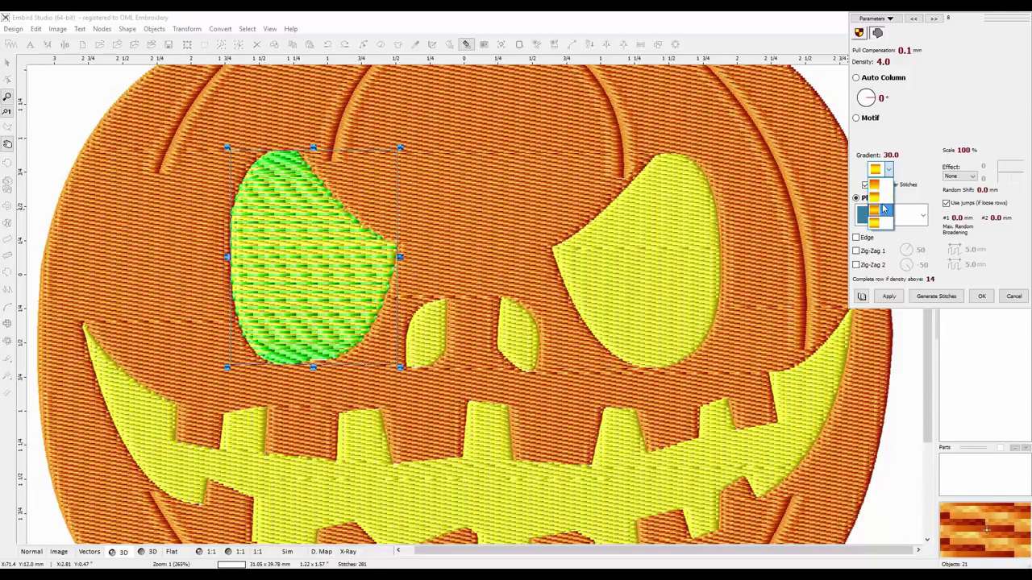
pyautogui.click(883, 208)
pyautogui.click(890, 297)
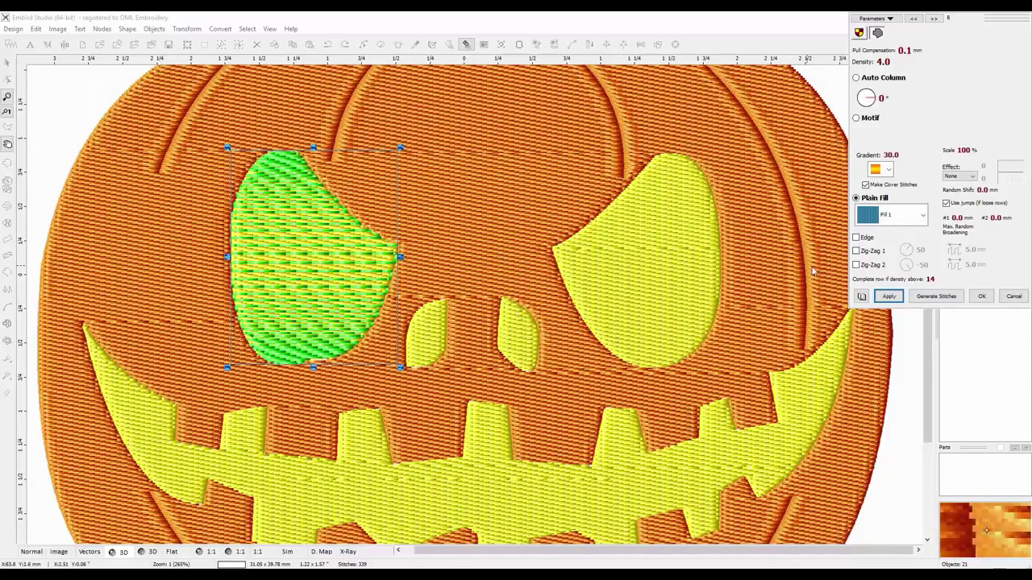
pyautogui.click(936, 296)
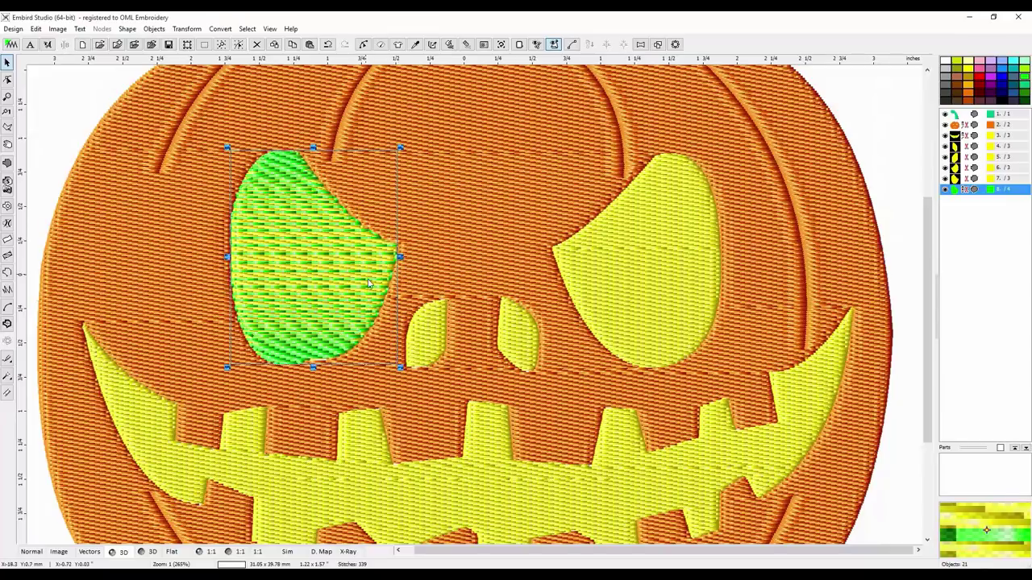
pyautogui.click(891, 177)
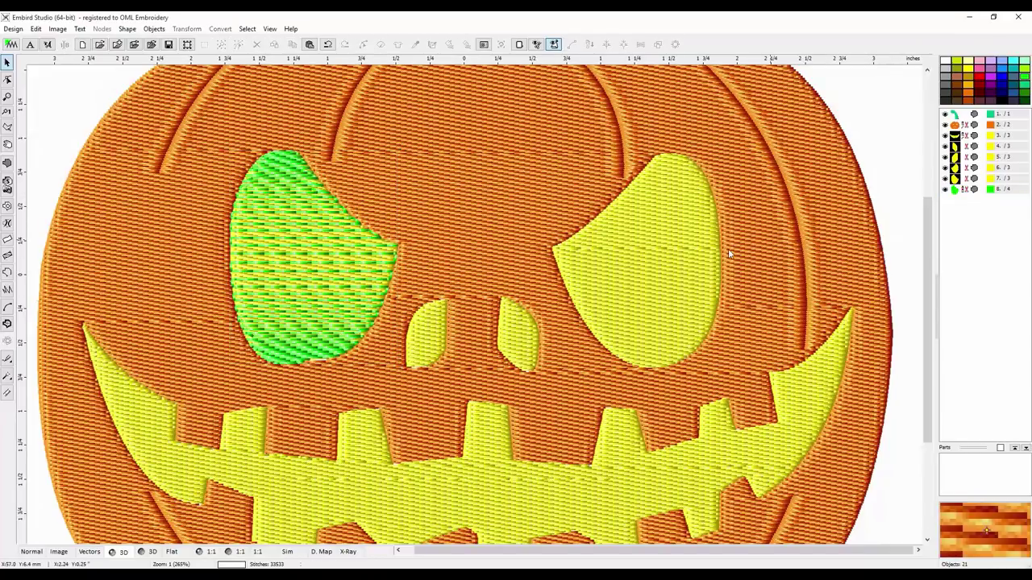
# Step: Copy the left nostril's yellow fill, paste it over the original and recolor the copy bright green
pyautogui.click(428, 330)
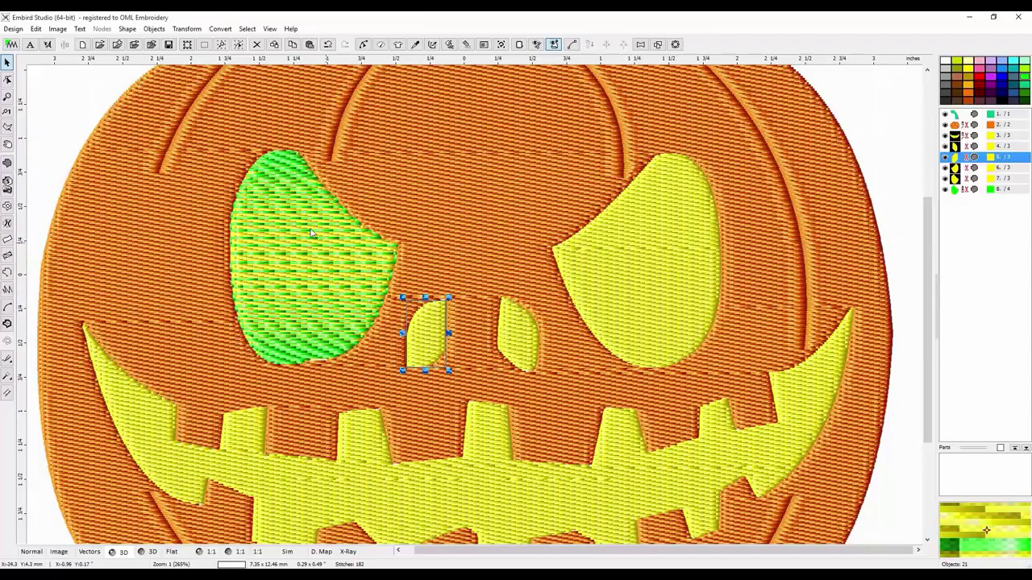
pyautogui.rightClick(420, 333)
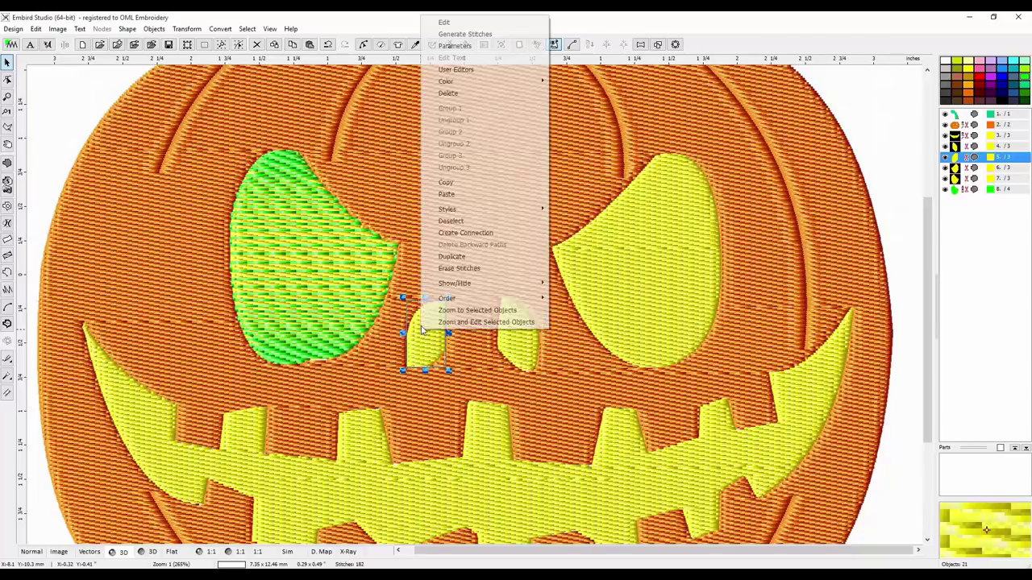
pyautogui.click(449, 184)
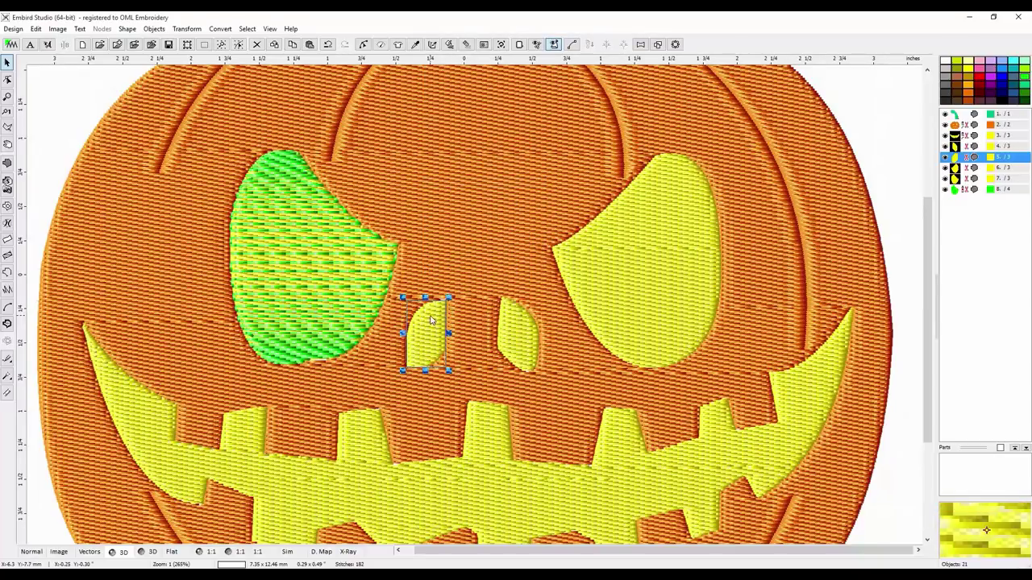
pyautogui.rightClick(430, 320)
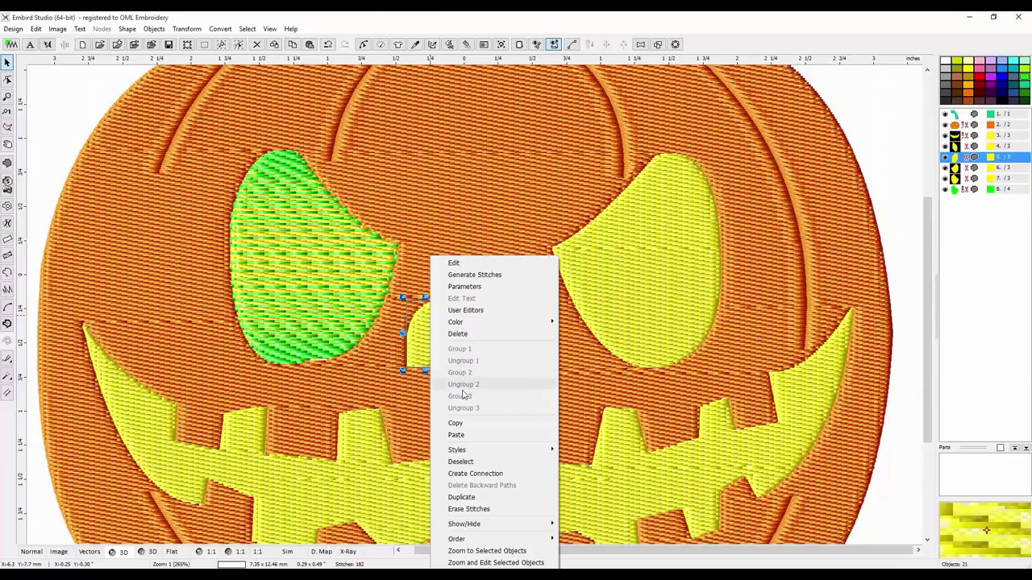
pyautogui.click(456, 435)
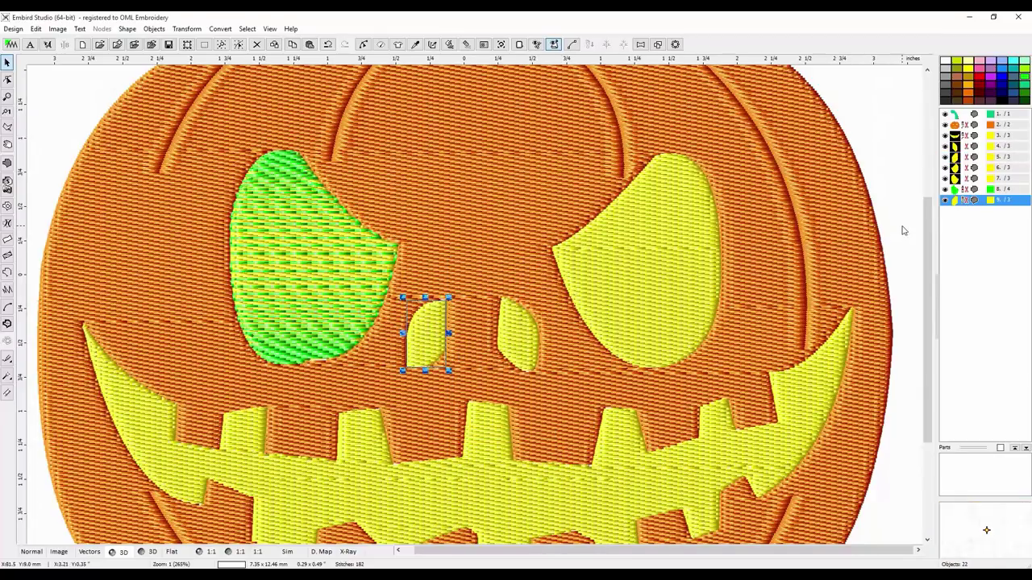
pyautogui.moveTo(959, 203)
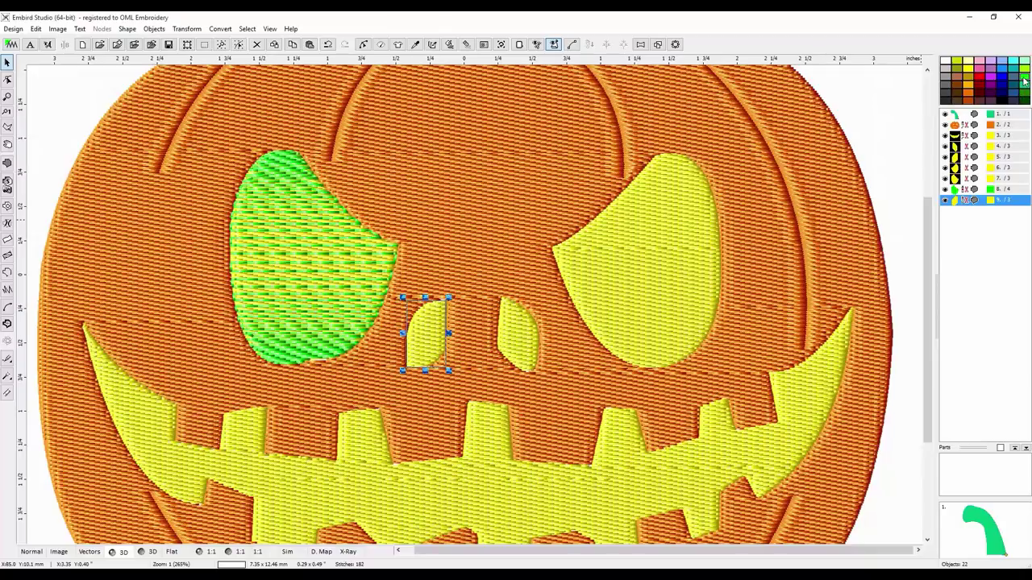
# Step: Turn off the Edge, Zig-Zag 1 and Zig-Zag 2 underlay of the green left-nostril fill and apply the change
pyautogui.rightClick(954, 202)
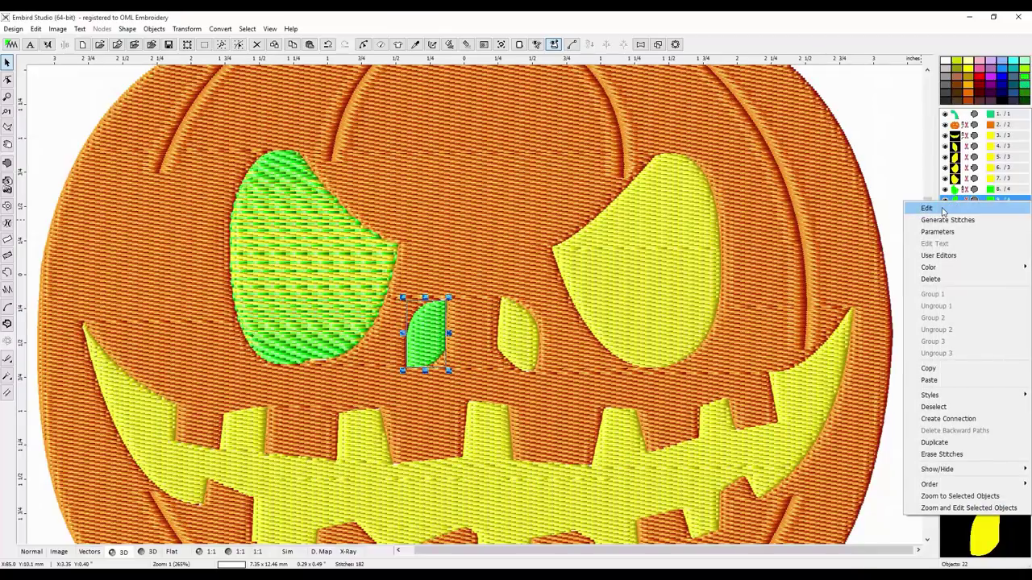
pyautogui.click(935, 232)
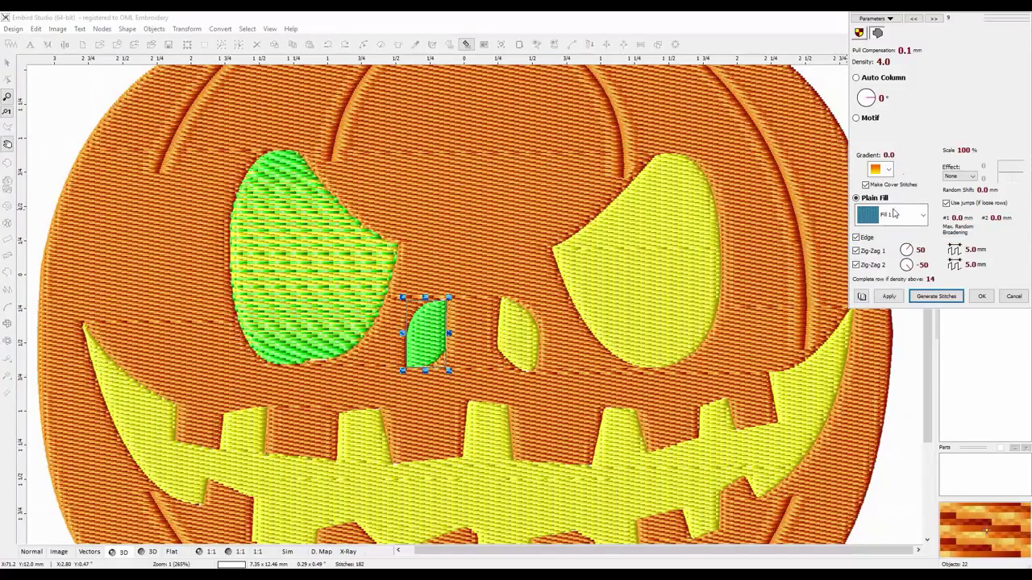
pyautogui.click(856, 237)
pyautogui.click(856, 251)
pyautogui.click(856, 264)
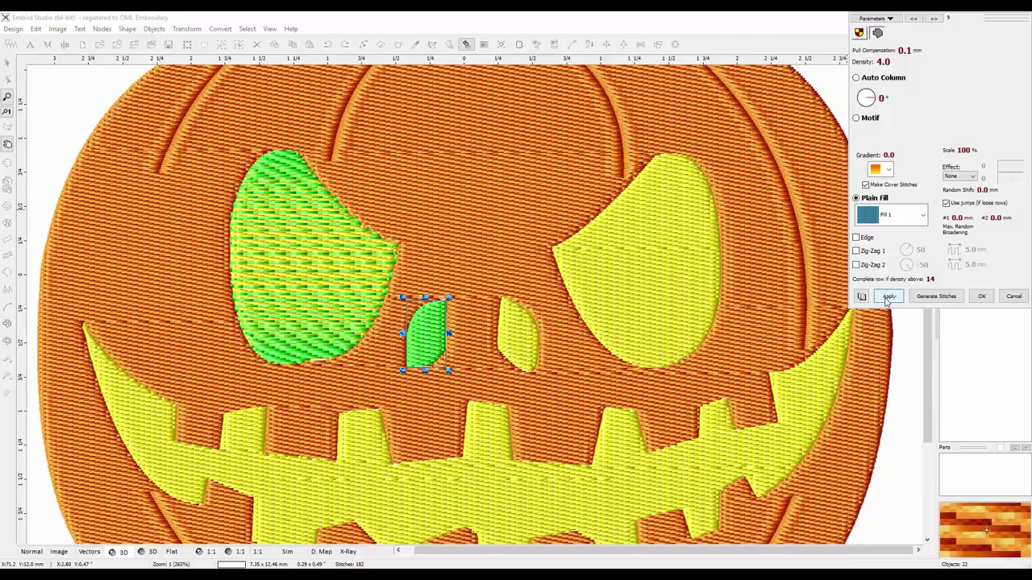
pyautogui.click(887, 297)
# Step: Set the gradient of the green left-nostril fill to 30.0 and apply the change
pyautogui.click(866, 157)
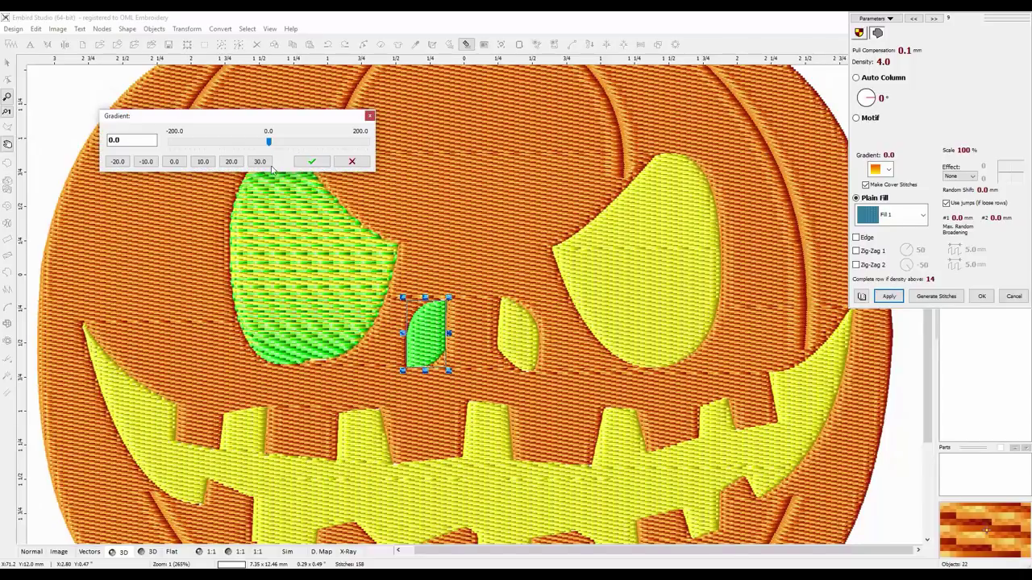
pyautogui.click(264, 163)
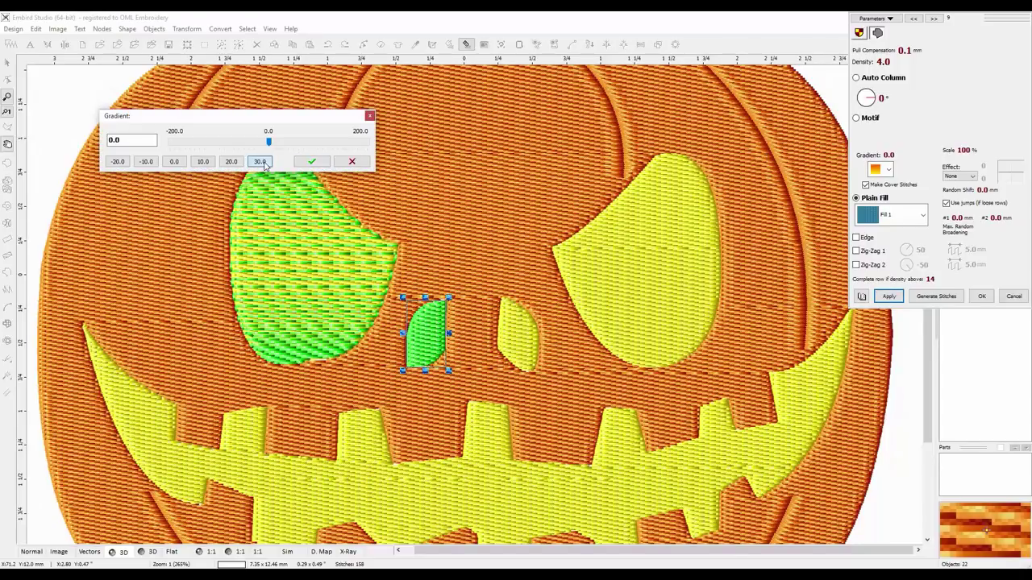
pyautogui.click(311, 164)
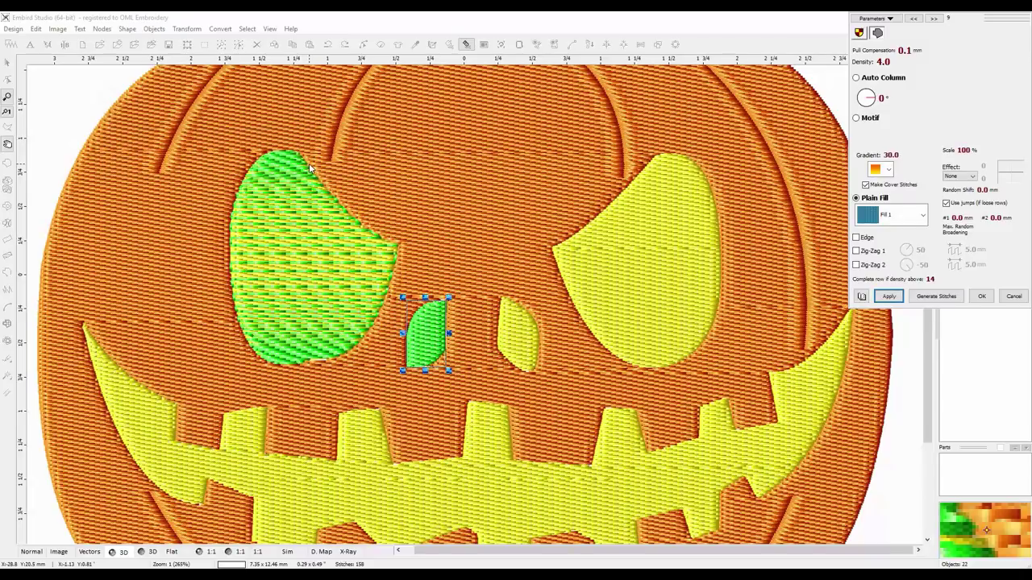
pyautogui.click(892, 298)
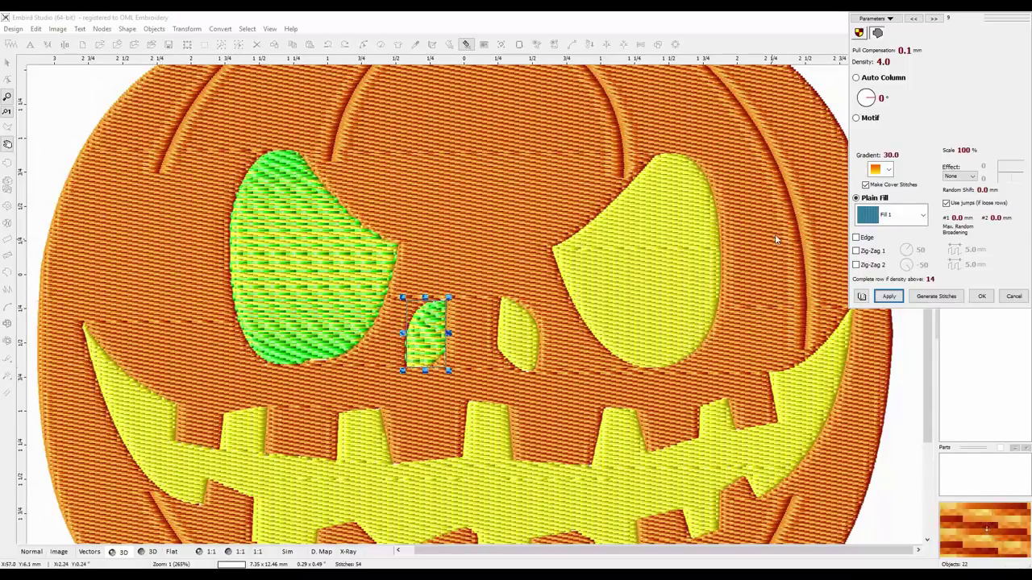
# Step: Give the green left-nostril fill the same gradient pattern as the left eye, dense at both ends, and generate its stitches
pyautogui.click(890, 170)
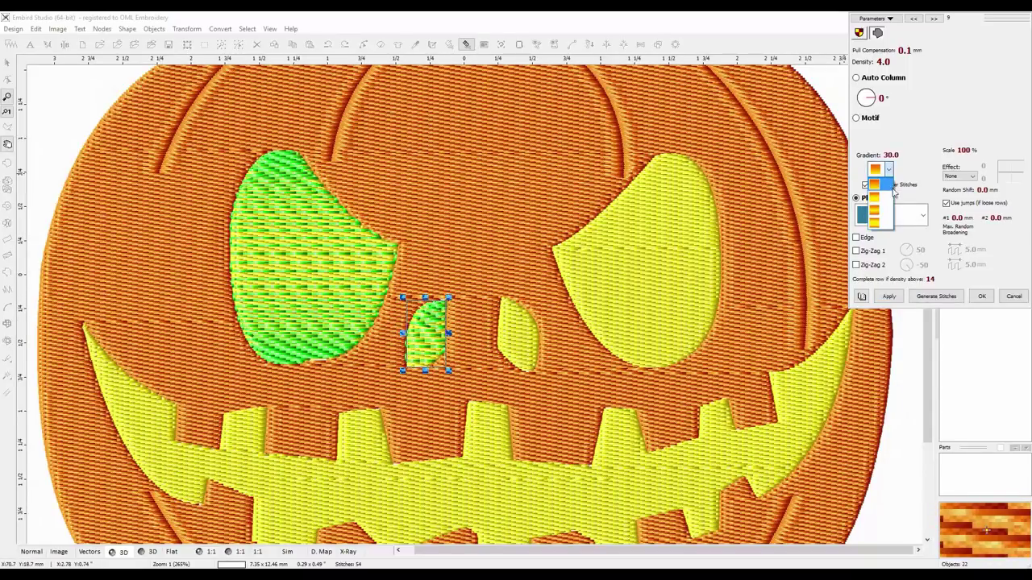
pyautogui.click(887, 222)
pyautogui.click(888, 297)
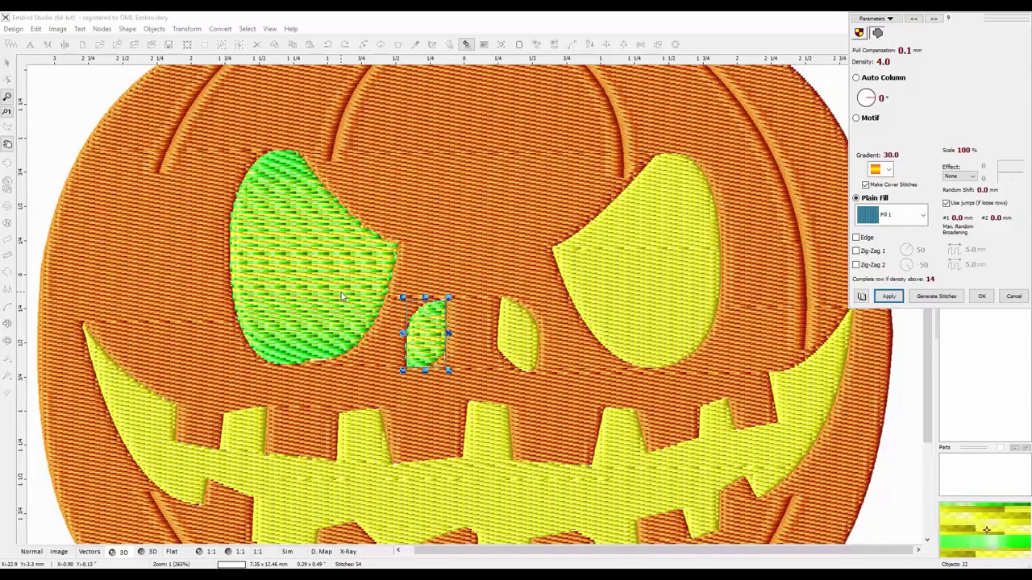
pyautogui.click(897, 297)
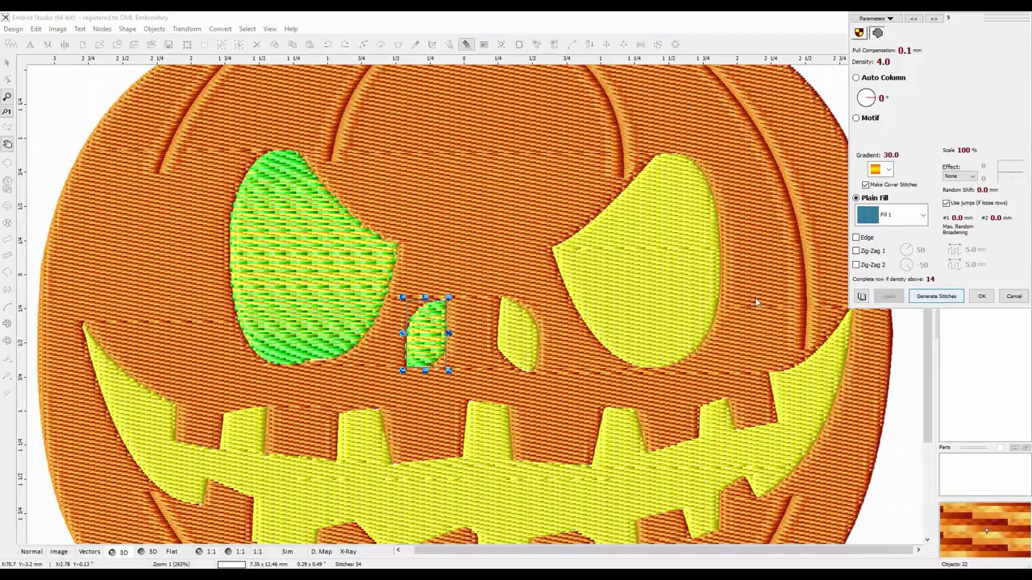
pyautogui.press('Return')
pyautogui.click(613, 319)
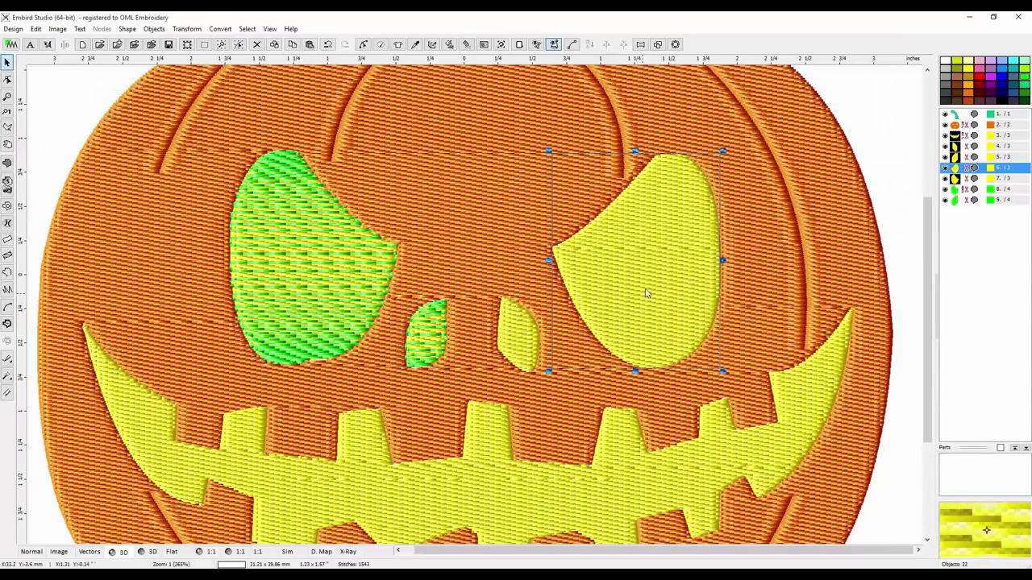
pyautogui.rightClick(646, 257)
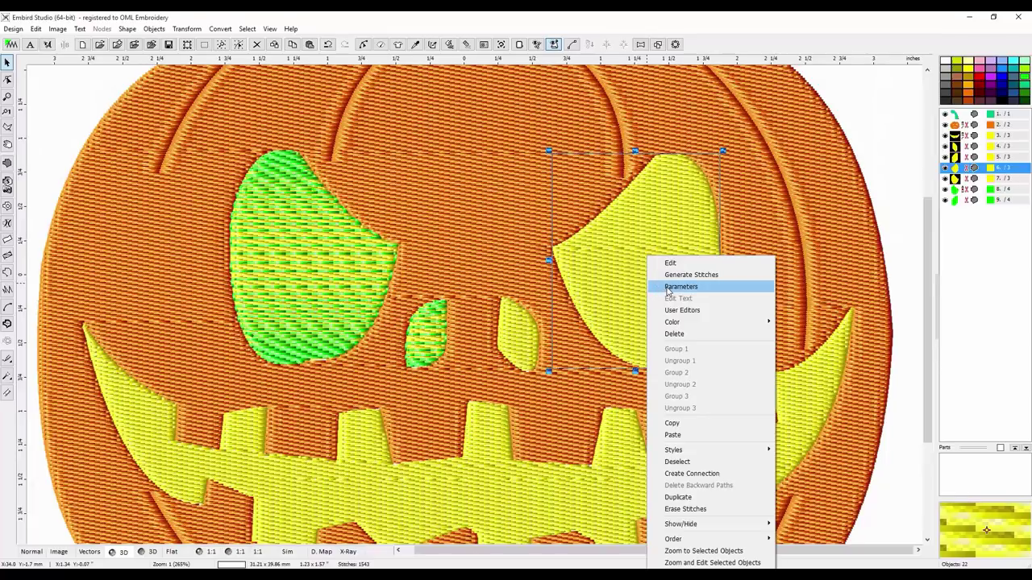
pyautogui.click(677, 287)
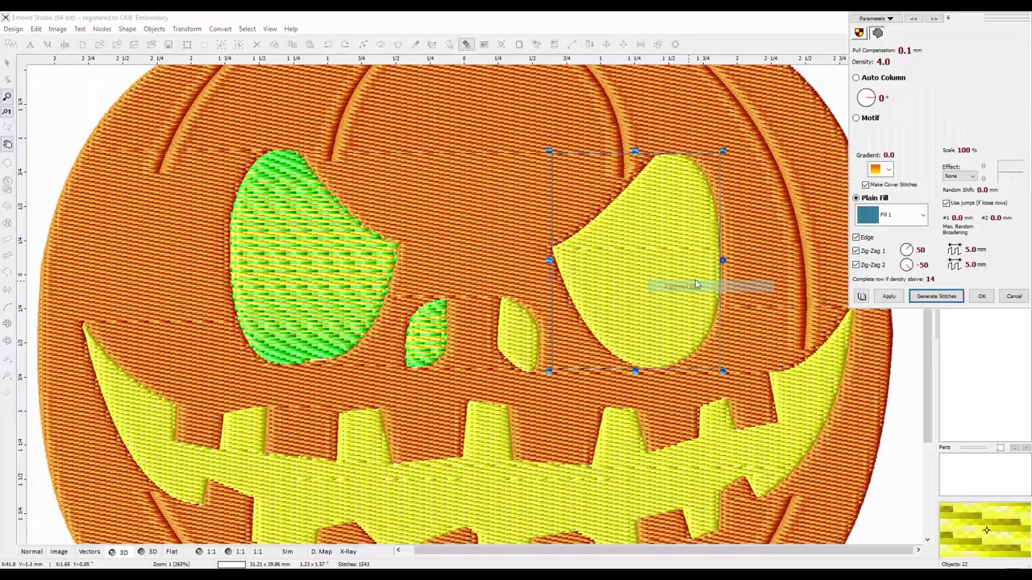
pyautogui.click(1014, 298)
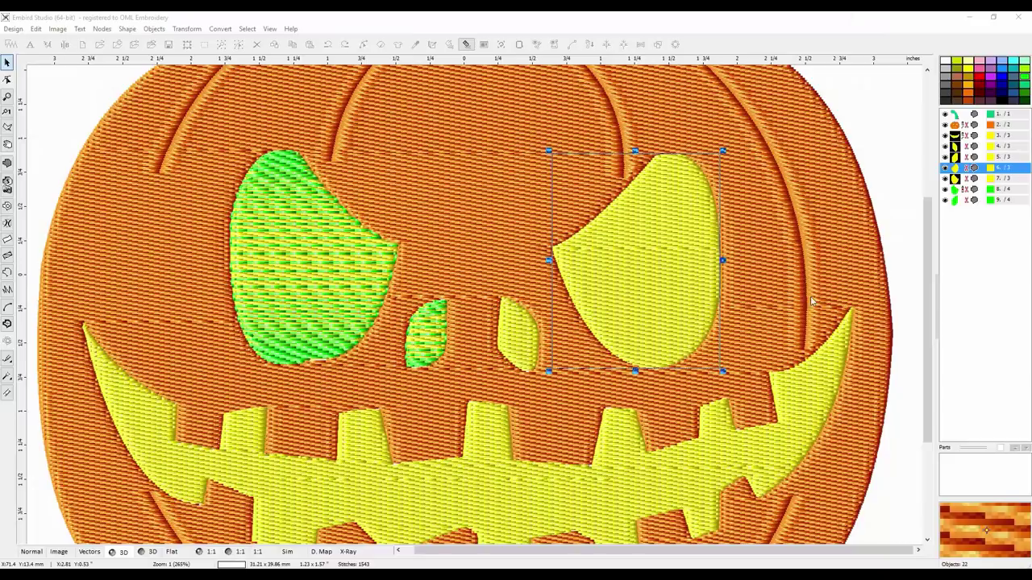
# Step: Copy the right eye's yellow fill, paste it over the original and recolor the copy dark green
pyautogui.rightClick(649, 292)
pyautogui.click(670, 423)
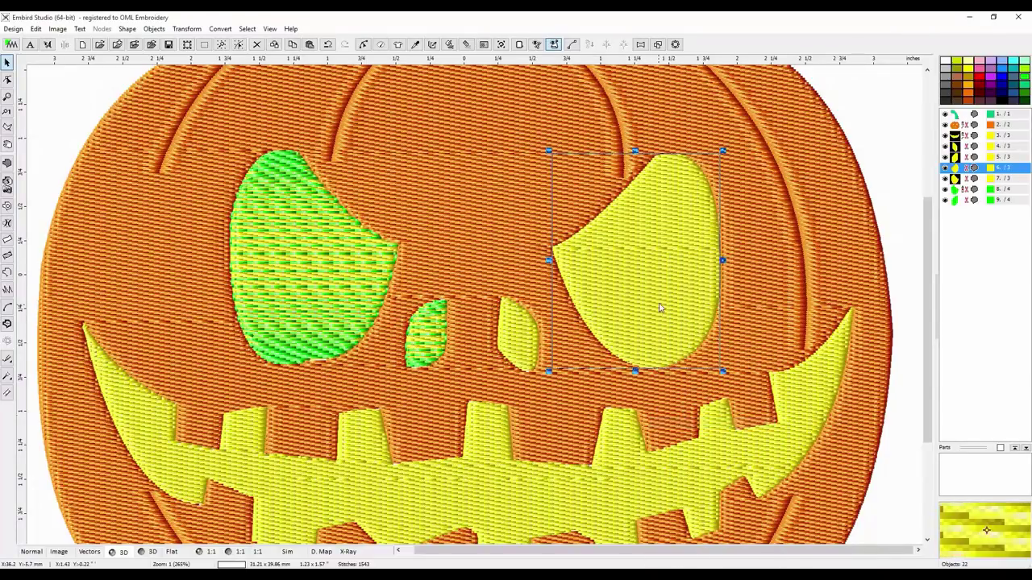
pyautogui.rightClick(659, 307)
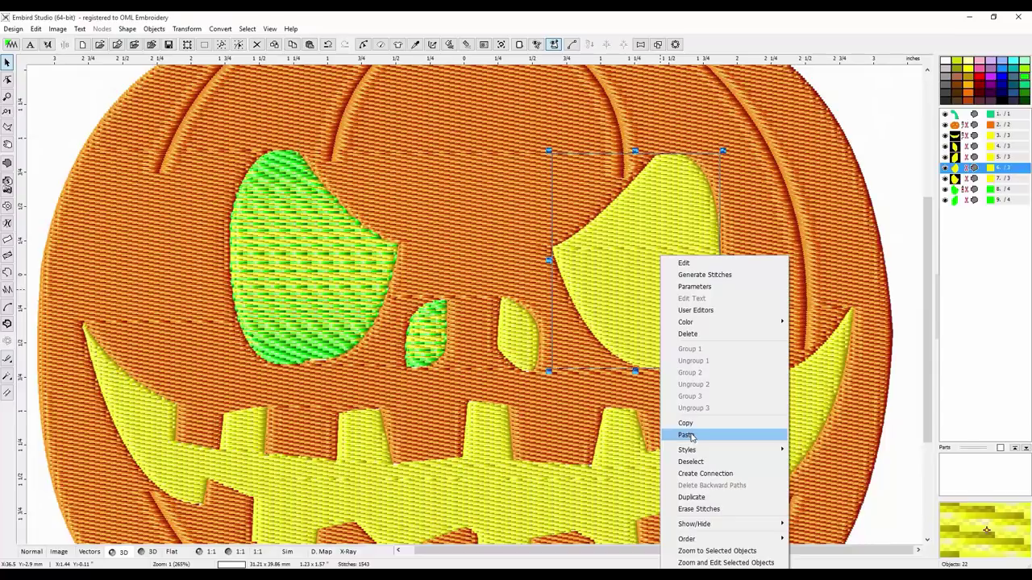
pyautogui.click(686, 435)
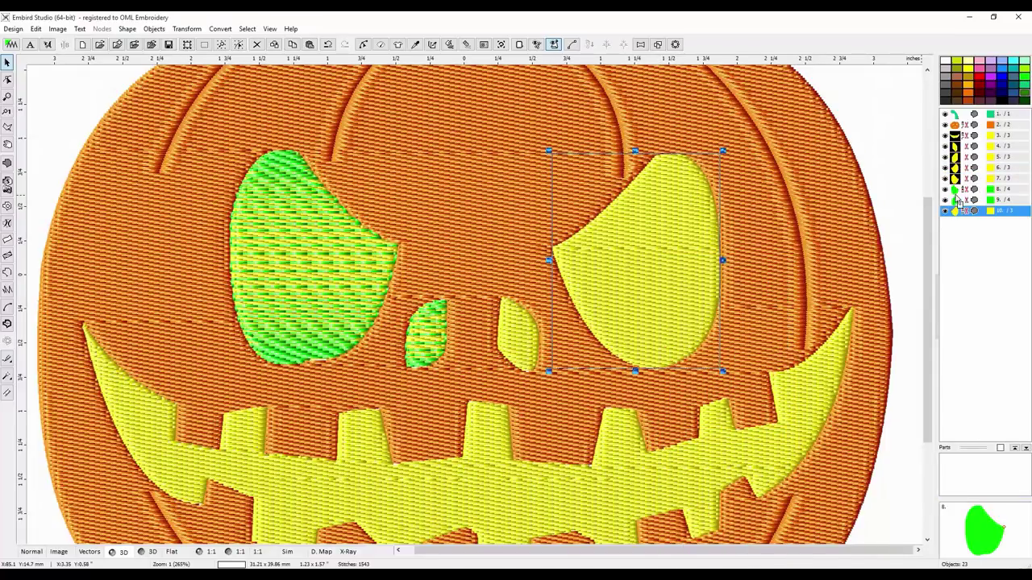
pyautogui.moveTo(990, 200); pyautogui.dragTo(990, 211)
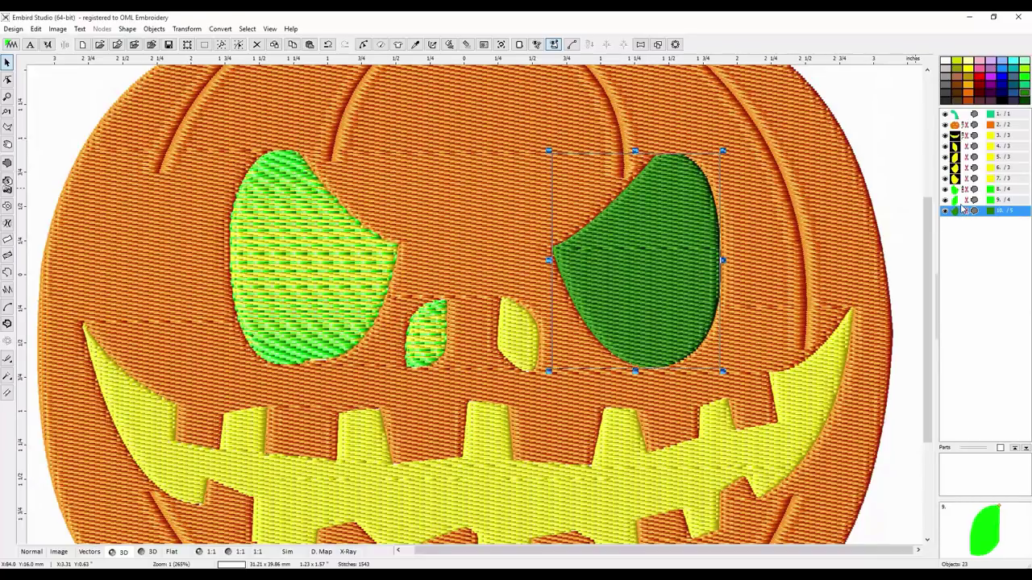
# Step: Turn off the Edge, Zig-Zag 1 and Zig-Zag 2 underlay of the dark green right-eye fill and apply the change
pyautogui.rightClick(955, 212)
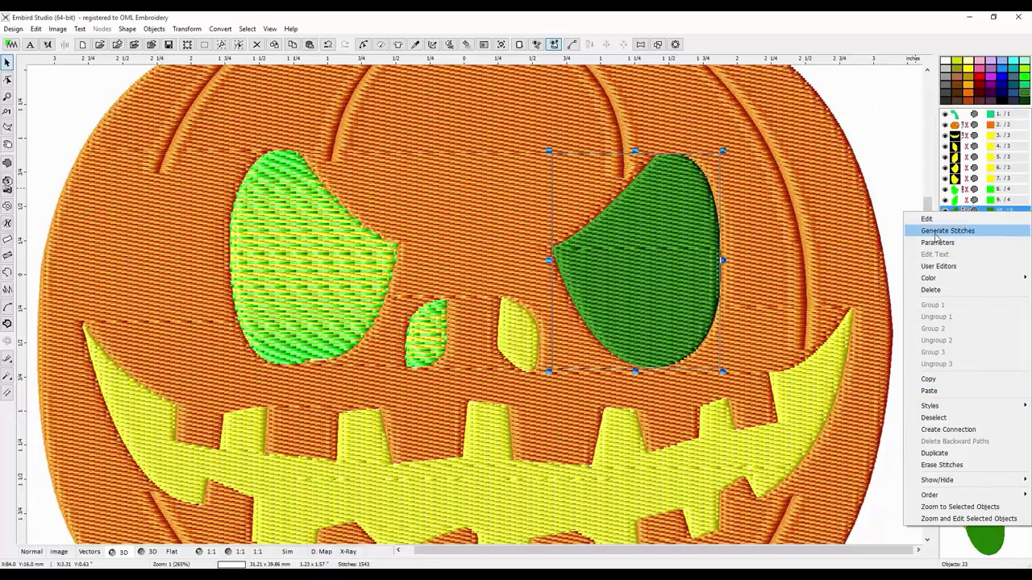
pyautogui.click(936, 243)
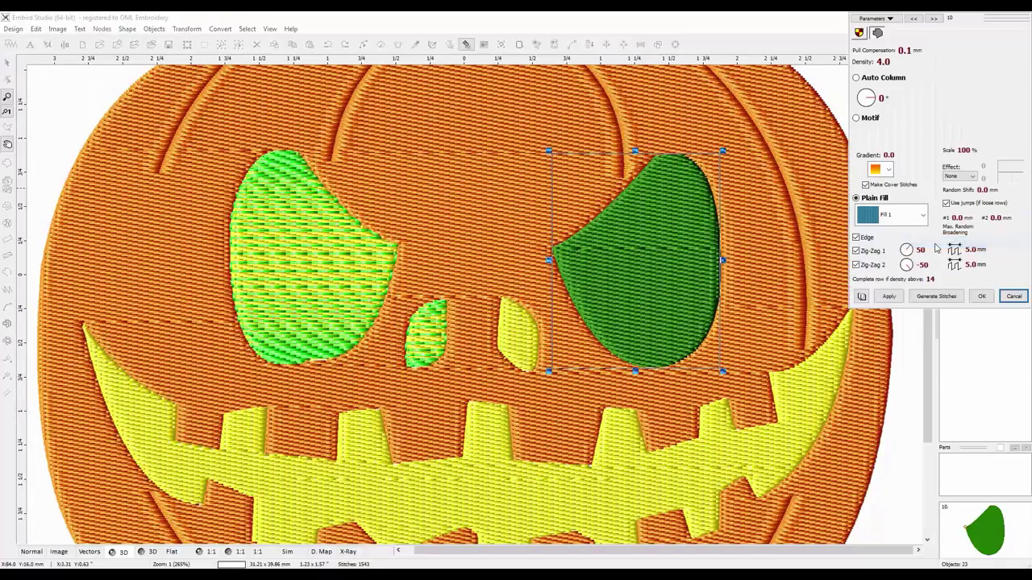
pyautogui.click(857, 239)
pyautogui.click(856, 251)
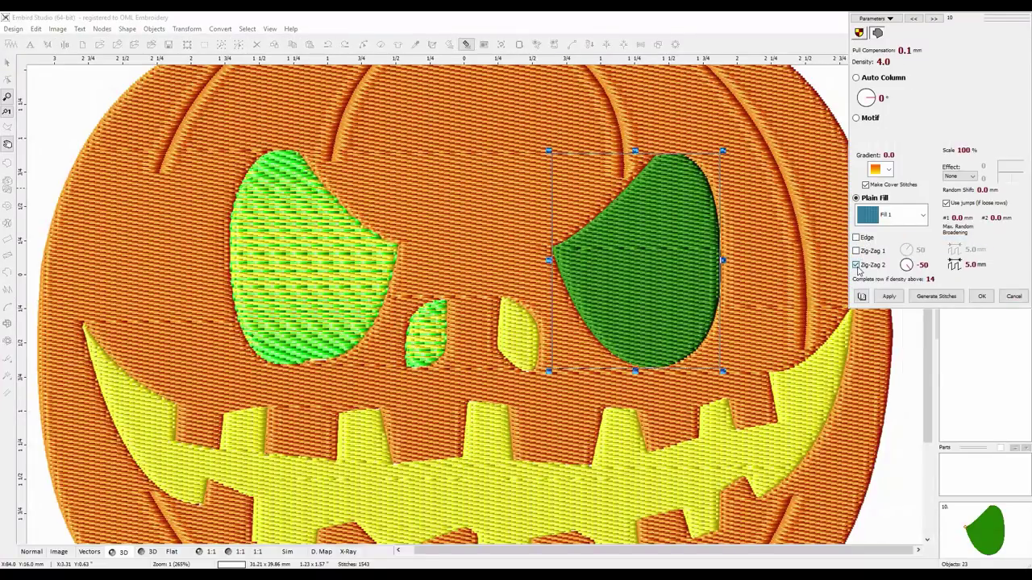
pyautogui.click(857, 266)
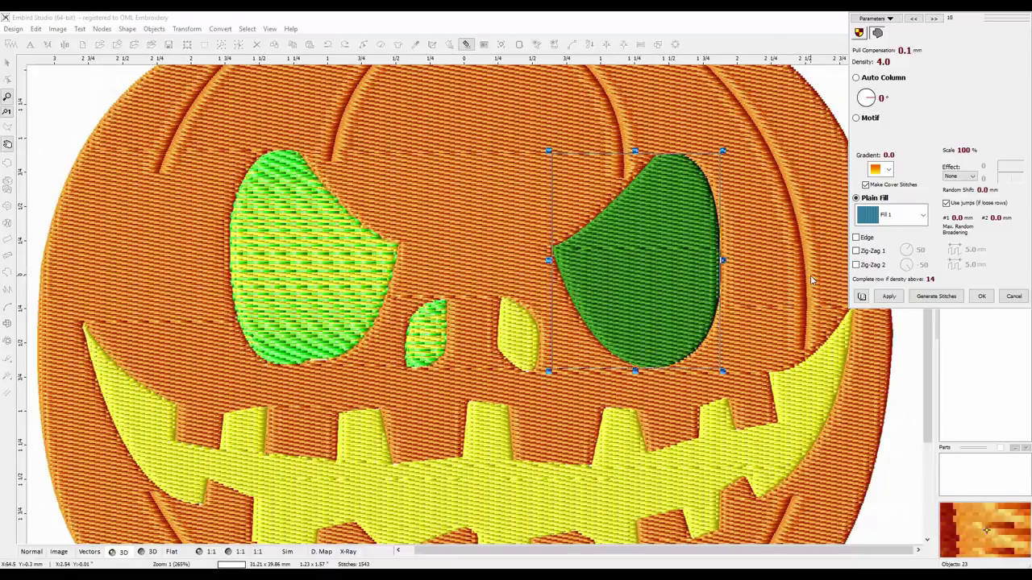
pyautogui.click(890, 296)
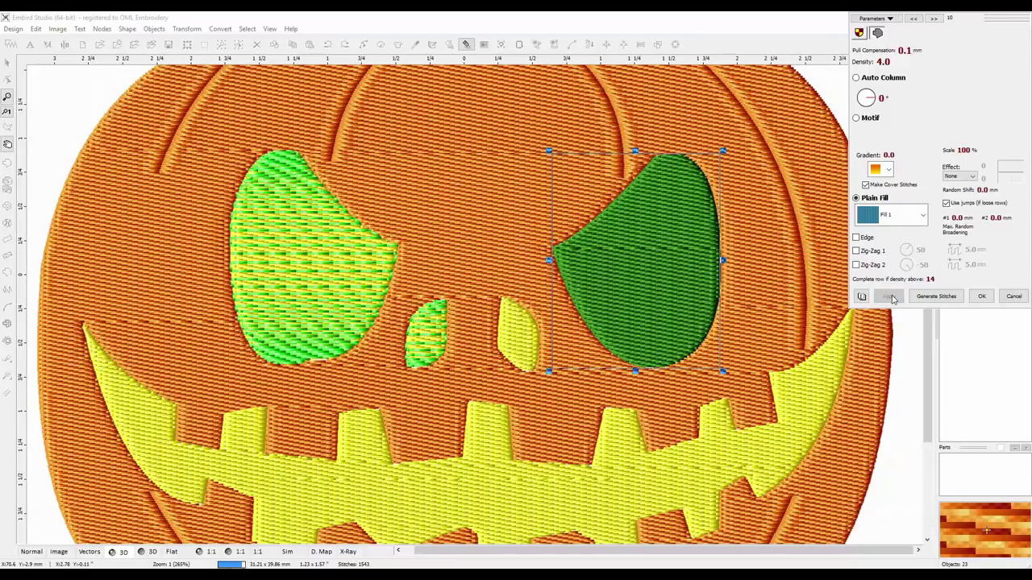
# Step: Set the dark green right-eye fill's gradient to 30.0 with the pattern dense at both ends, and generate its stitches
pyautogui.click(875, 159)
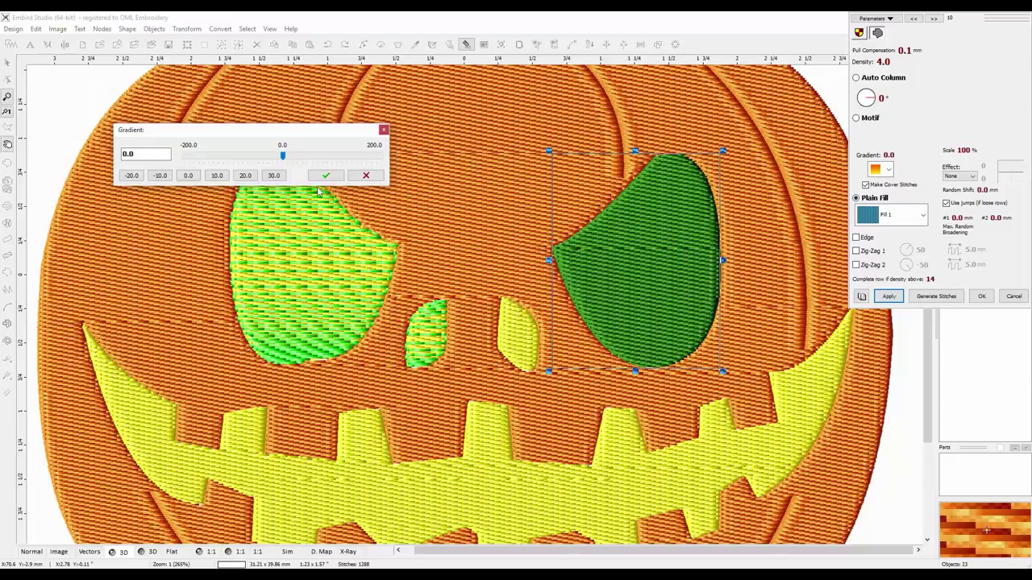
pyautogui.click(274, 175)
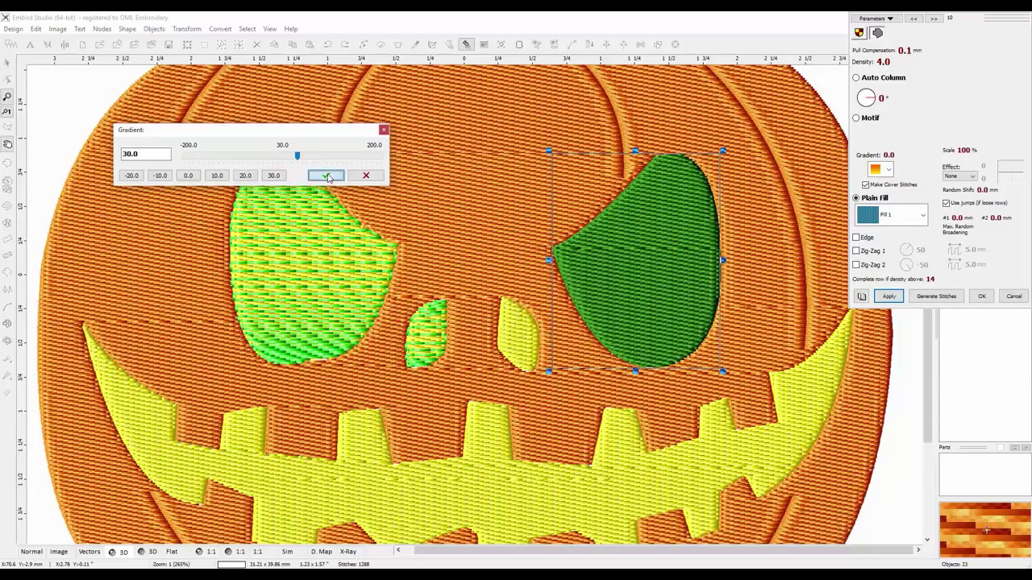
pyautogui.click(326, 176)
pyautogui.click(889, 170)
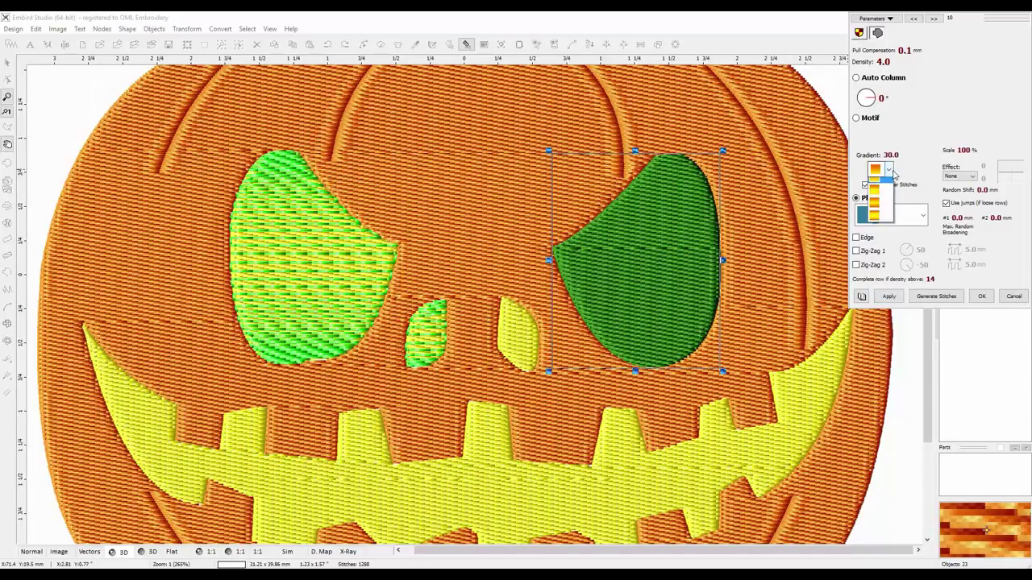
pyautogui.click(880, 216)
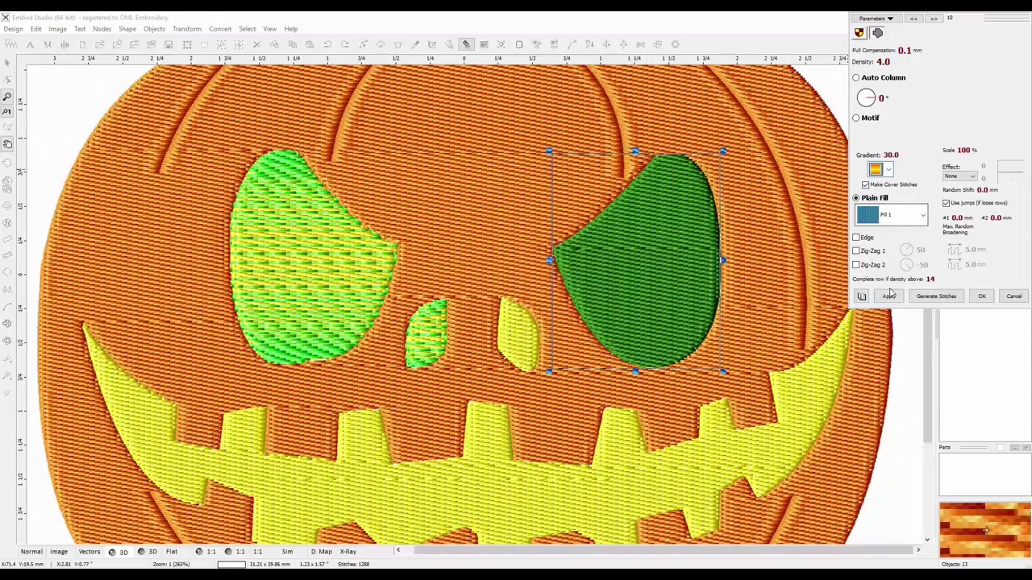
pyautogui.click(890, 296)
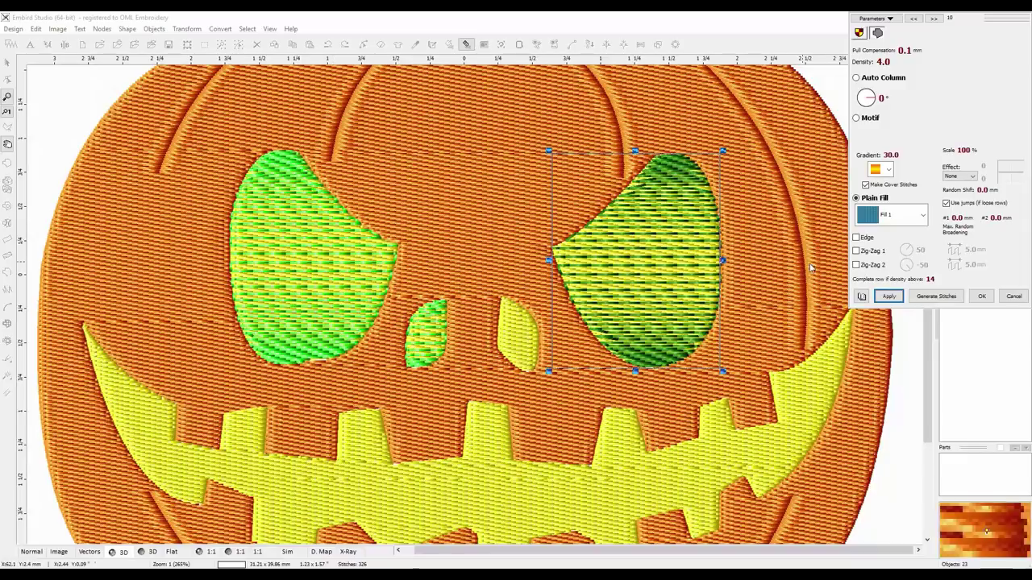
pyautogui.click(889, 296)
pyautogui.click(936, 295)
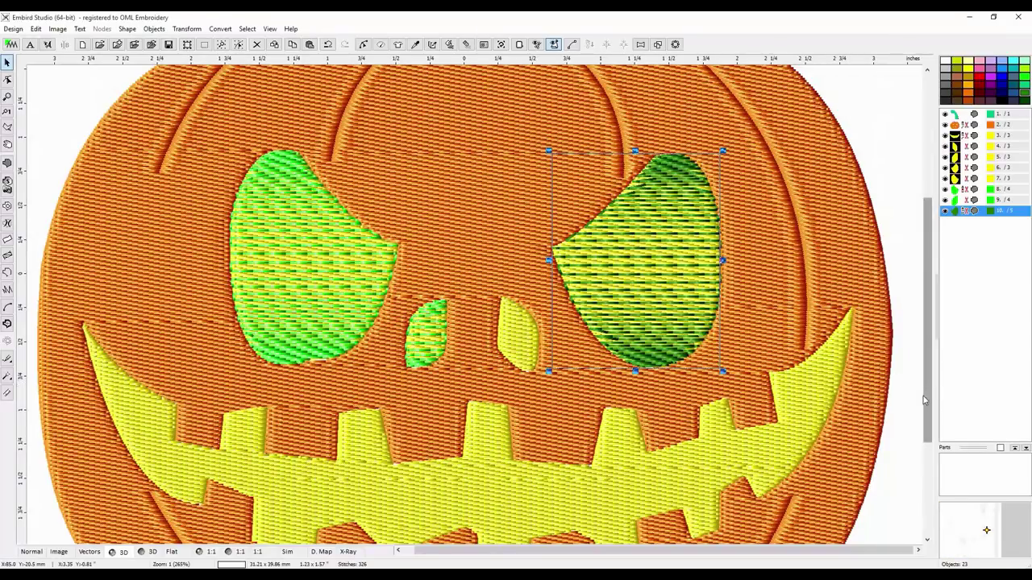
# Step: Copy the mouth's yellow fill, paste it over the original and recolor the copy bright green
pyautogui.moveTo(926, 396); pyautogui.dragTo(924, 476)
pyautogui.click(592, 361)
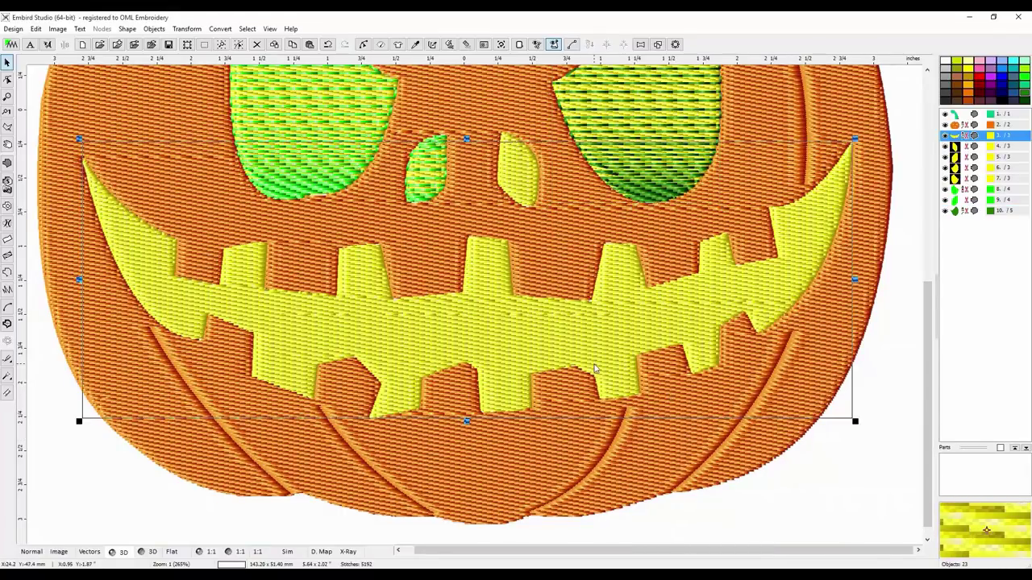
pyautogui.rightClick(592, 360)
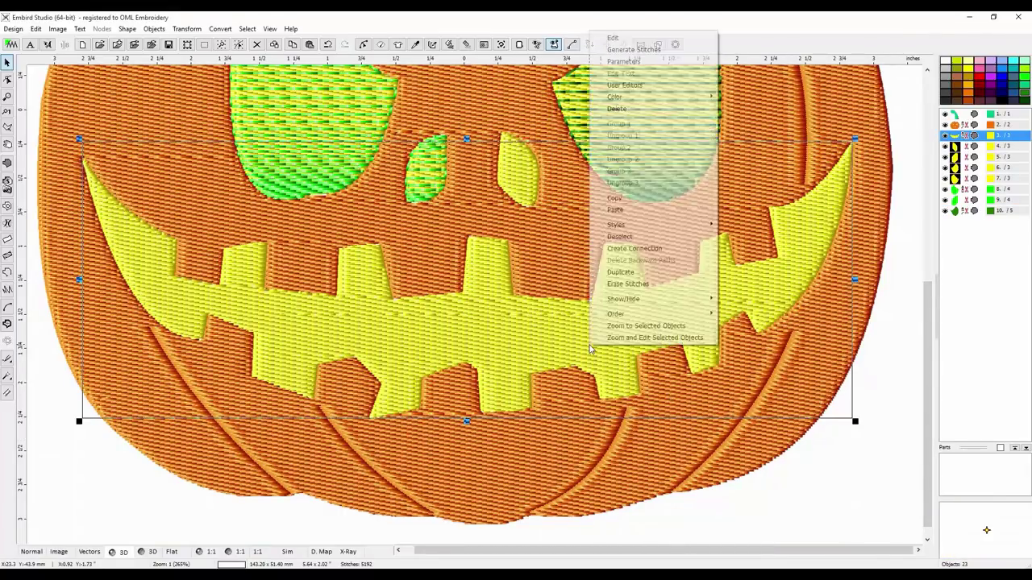
pyautogui.click(618, 199)
pyautogui.rightClick(603, 329)
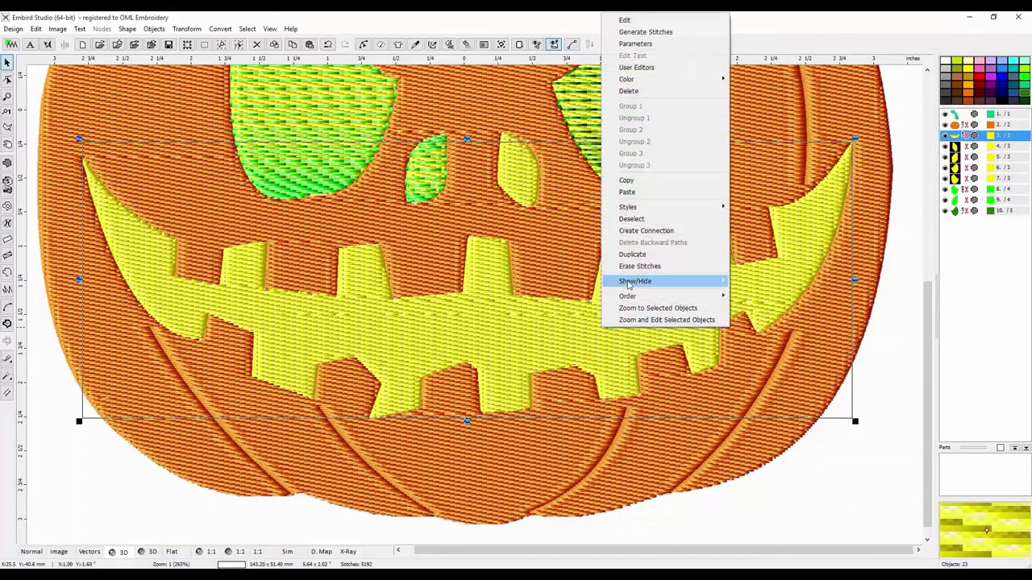
pyautogui.click(626, 192)
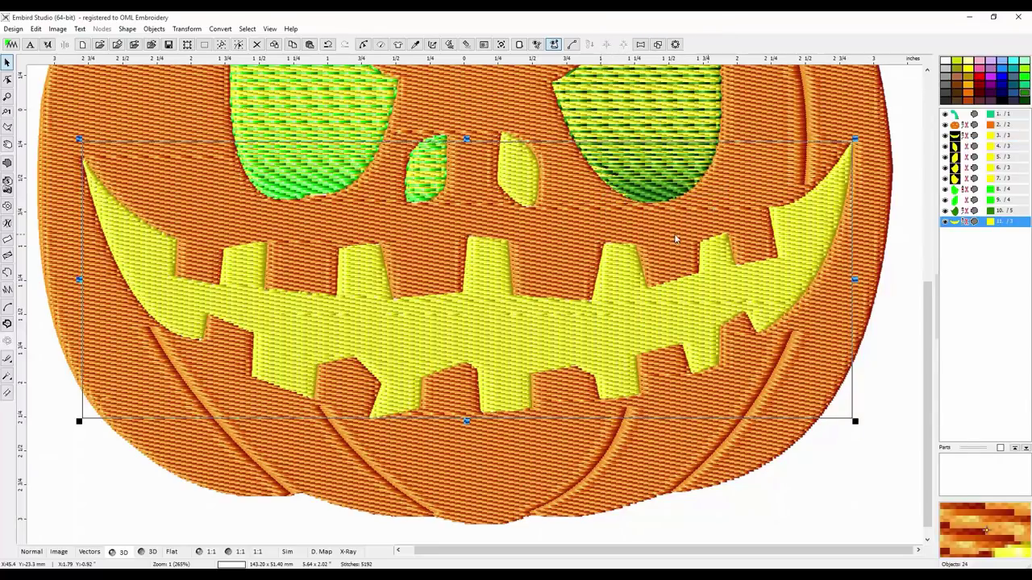
pyautogui.click(1024, 78)
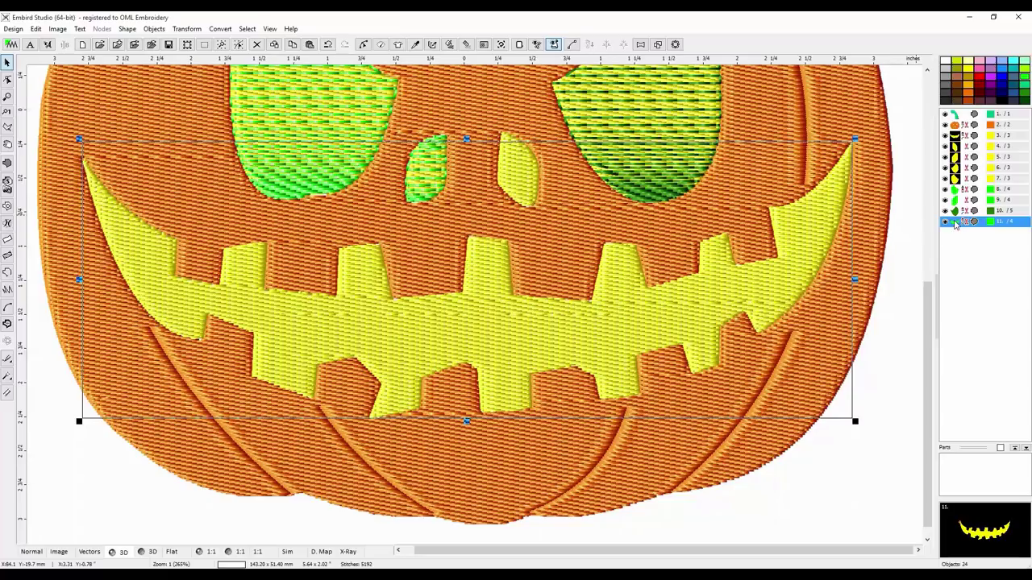
# Step: Turn off the Edge, Zig-Zag 1 and Zig-Zag 2 underlay of the green mouth fill and apply the change
pyautogui.rightClick(957, 223)
pyautogui.click(938, 252)
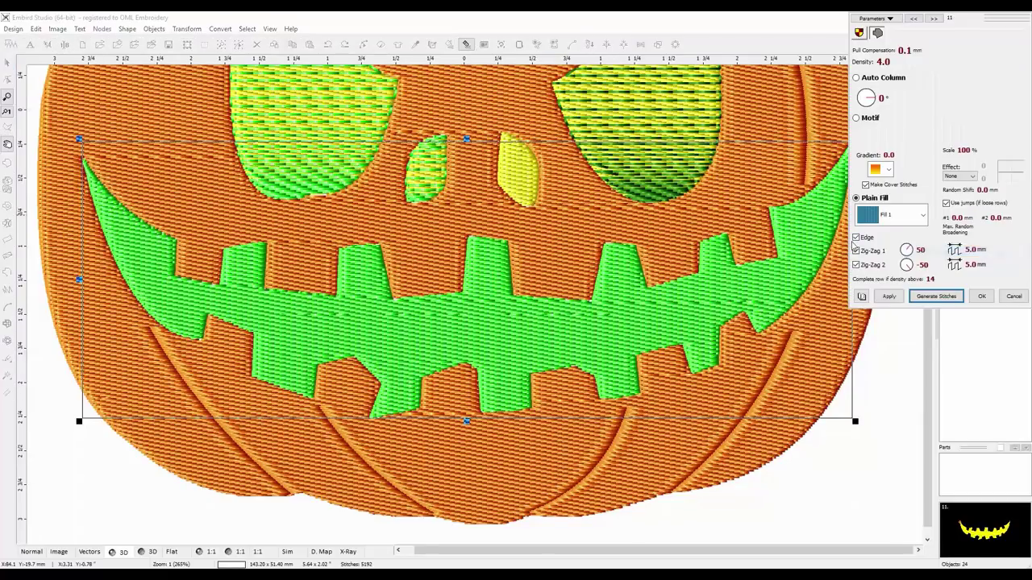
pyautogui.click(856, 250)
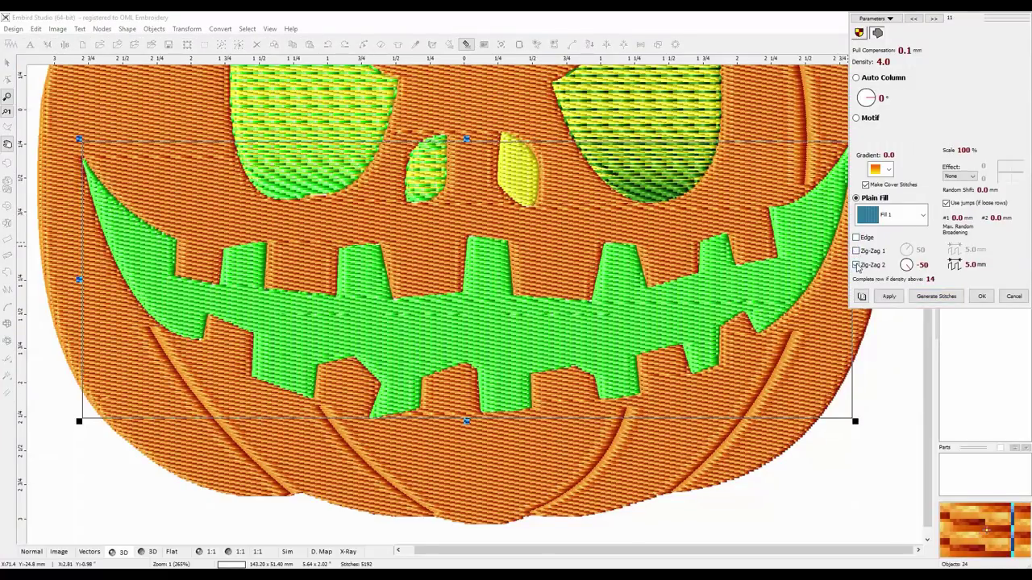
pyautogui.click(856, 265)
pyautogui.click(887, 296)
# Step: Set the gradient of the green mouth fill to 30.0
pyautogui.click(881, 169)
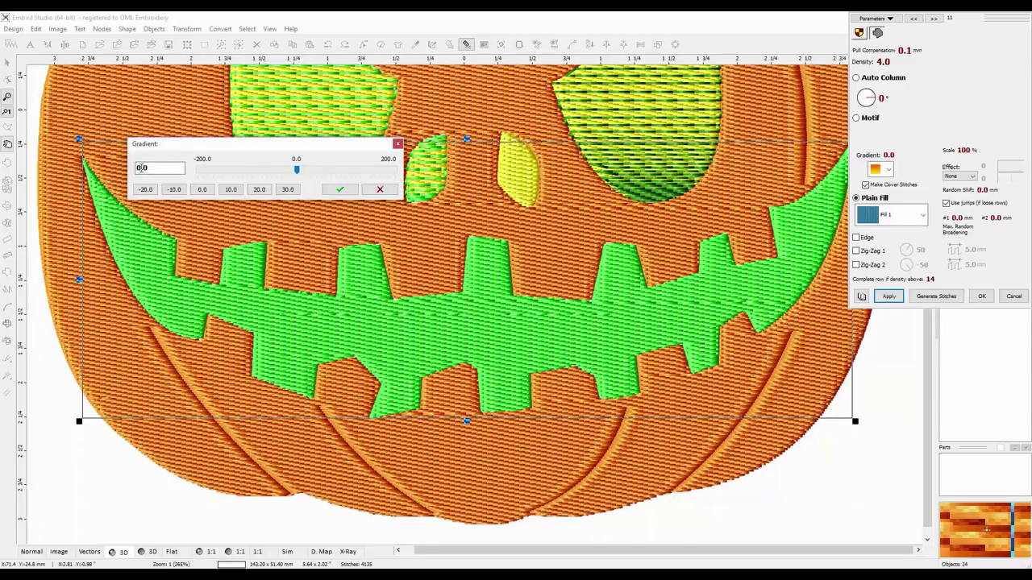
pyautogui.click(288, 189)
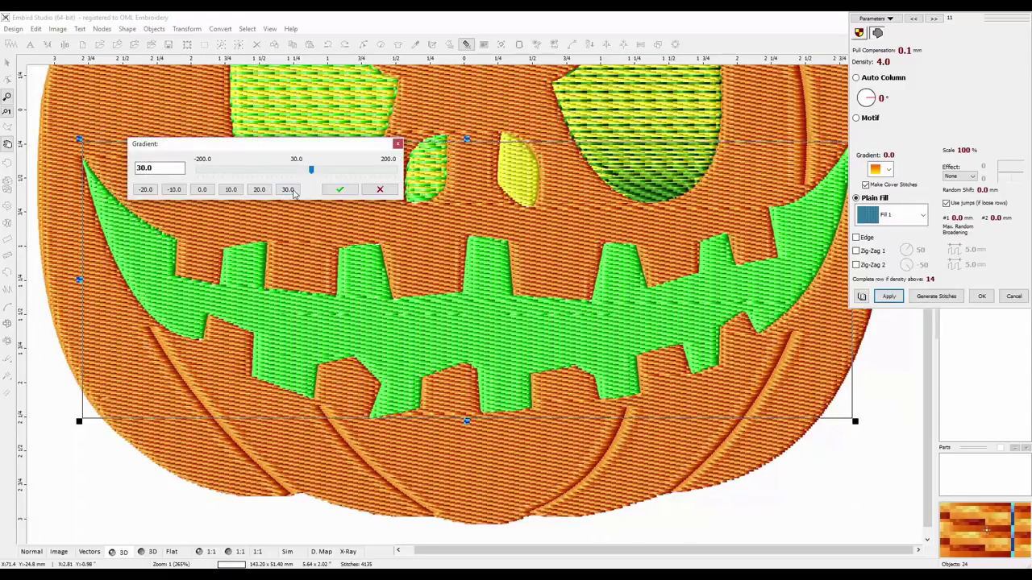
pyautogui.click(340, 190)
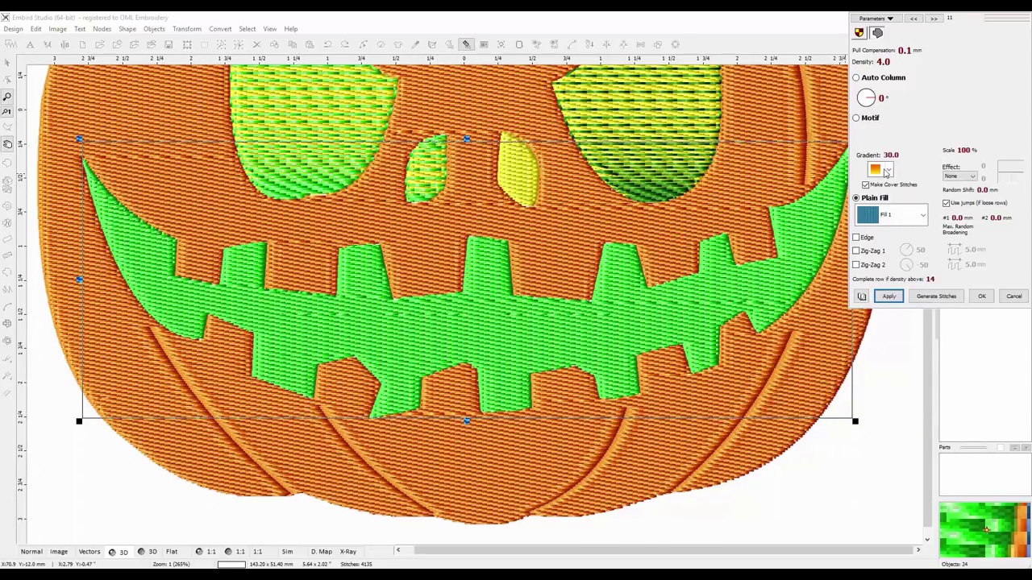
# Step: Try the two one-directional gradient patterns on the mouth's top fill layer, applying each for comparison
pyautogui.click(890, 169)
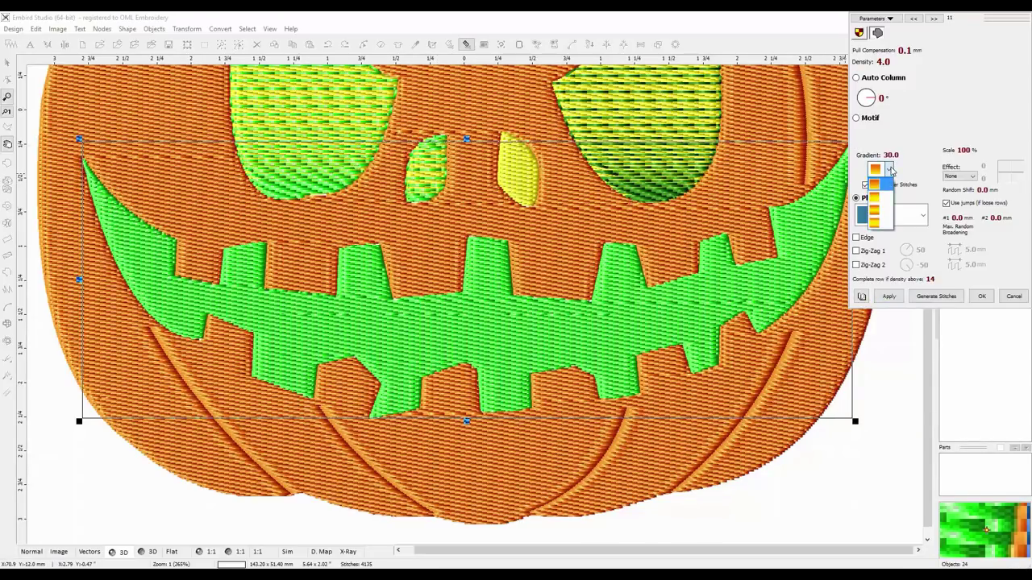
pyautogui.click(886, 213)
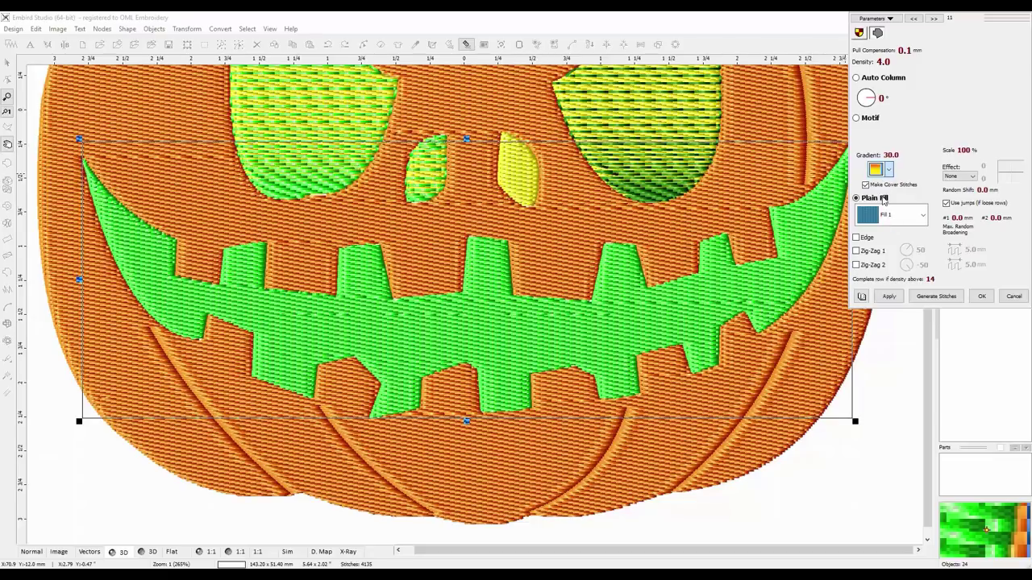
pyautogui.click(888, 297)
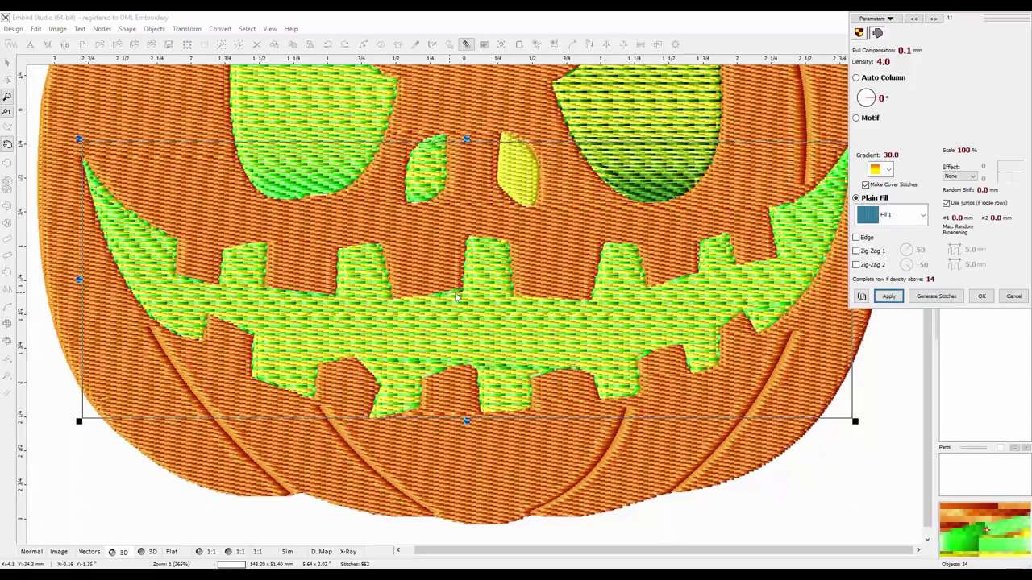
pyautogui.click(887, 169)
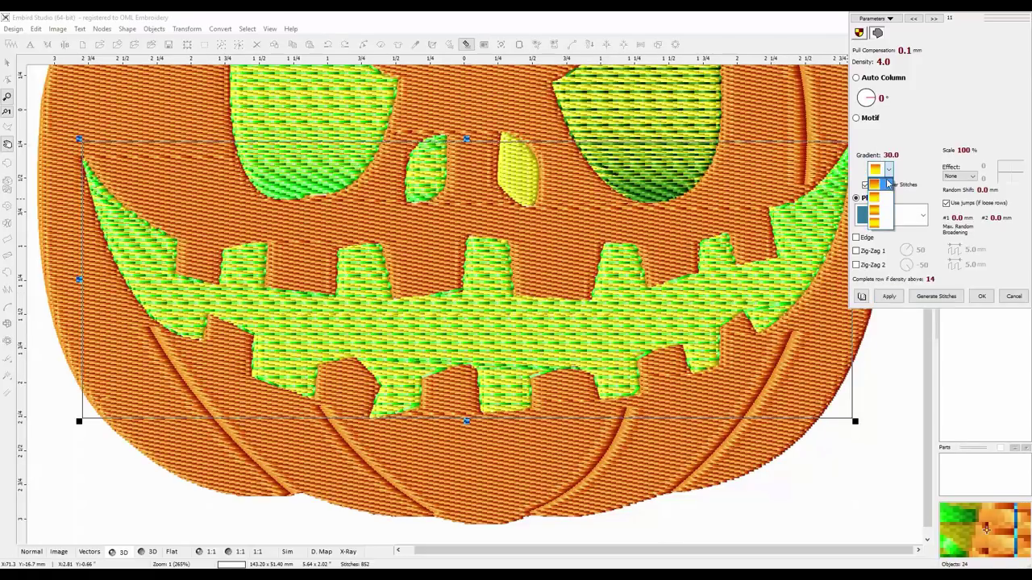
pyautogui.click(886, 184)
pyautogui.click(888, 296)
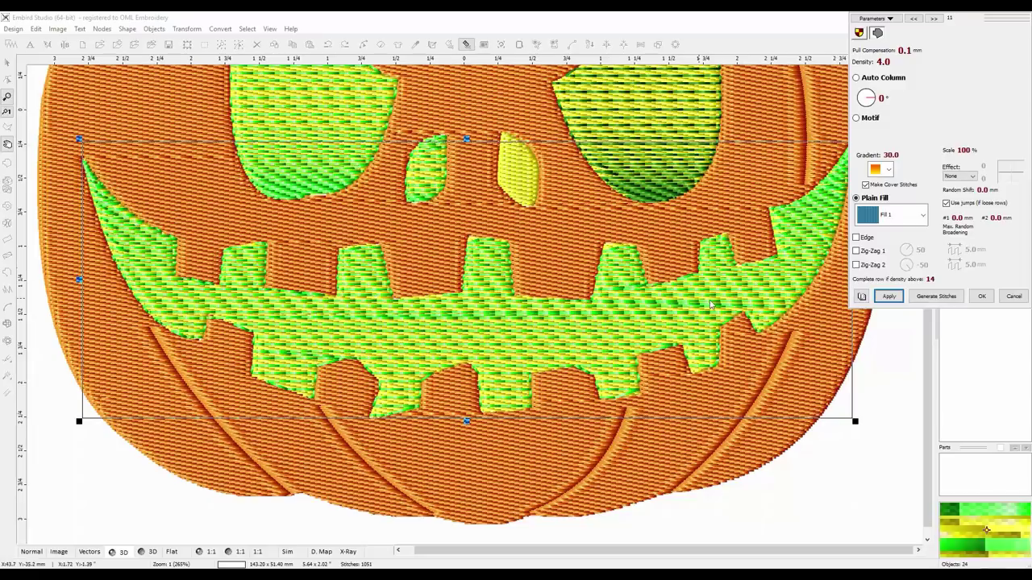
# Step: Try the third and fourth gradient patterns on the mouth fill, applying each for comparison
pyautogui.click(885, 170)
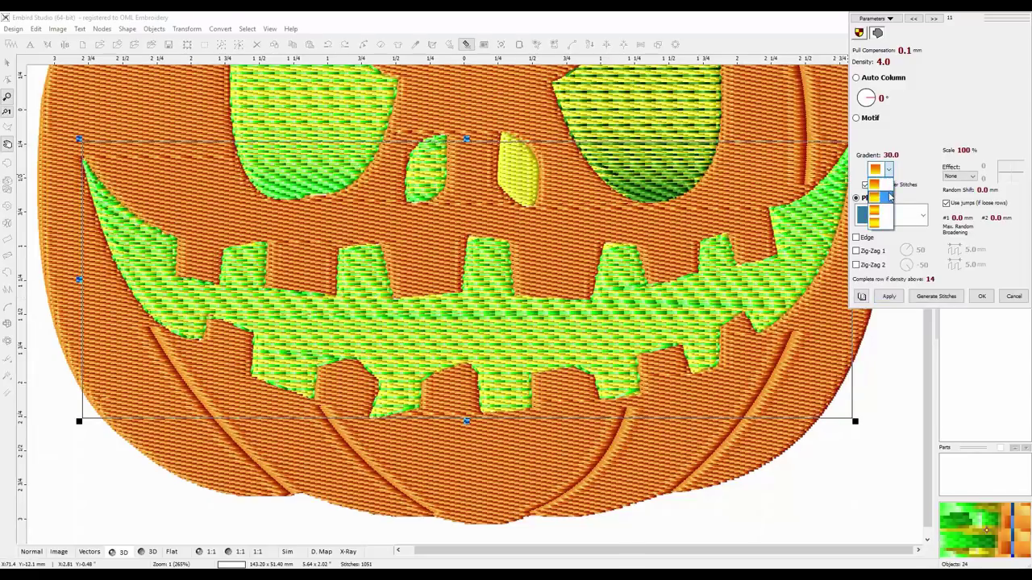
pyautogui.click(879, 218)
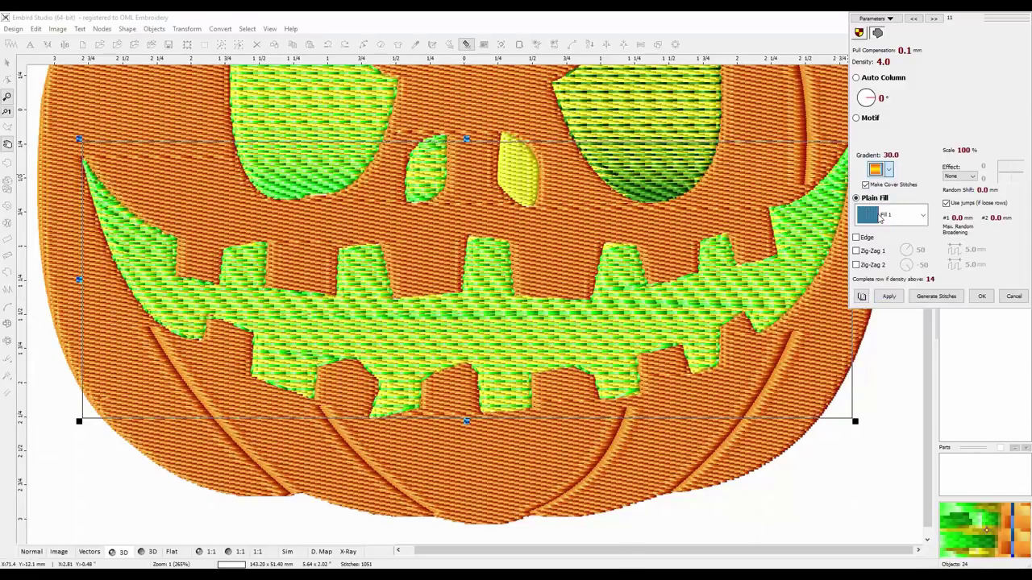
pyautogui.click(887, 296)
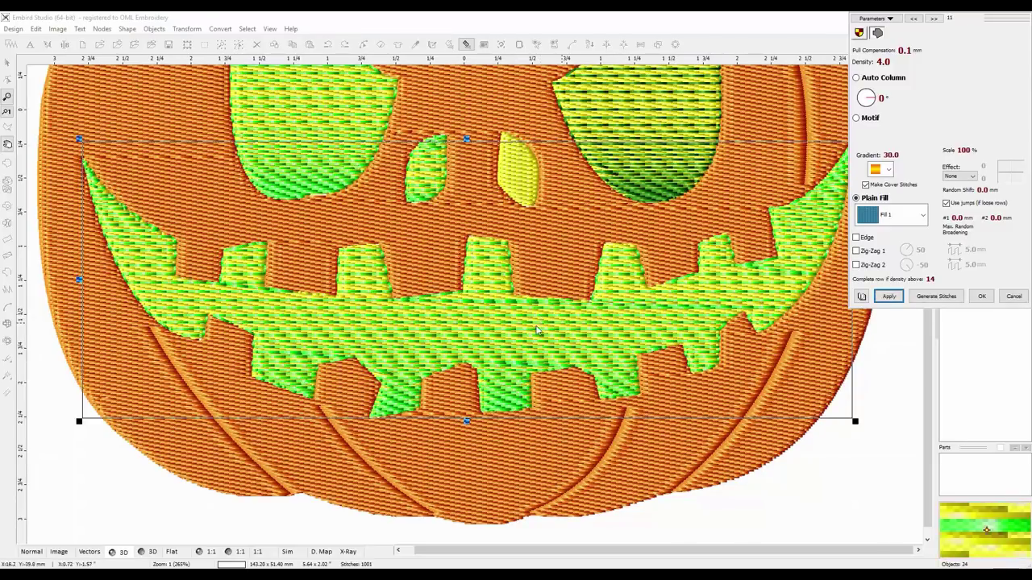
pyautogui.click(891, 168)
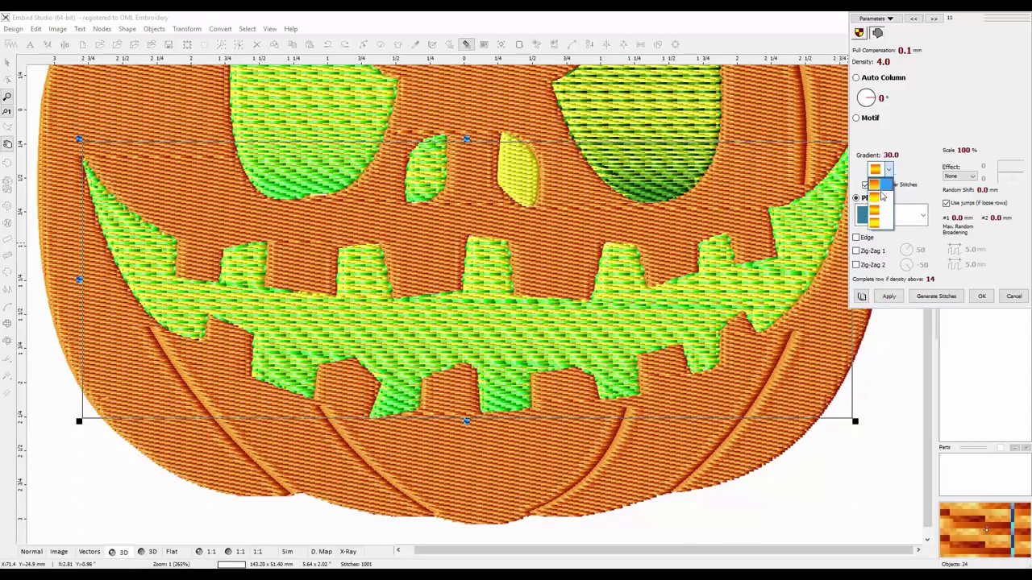
pyautogui.click(881, 225)
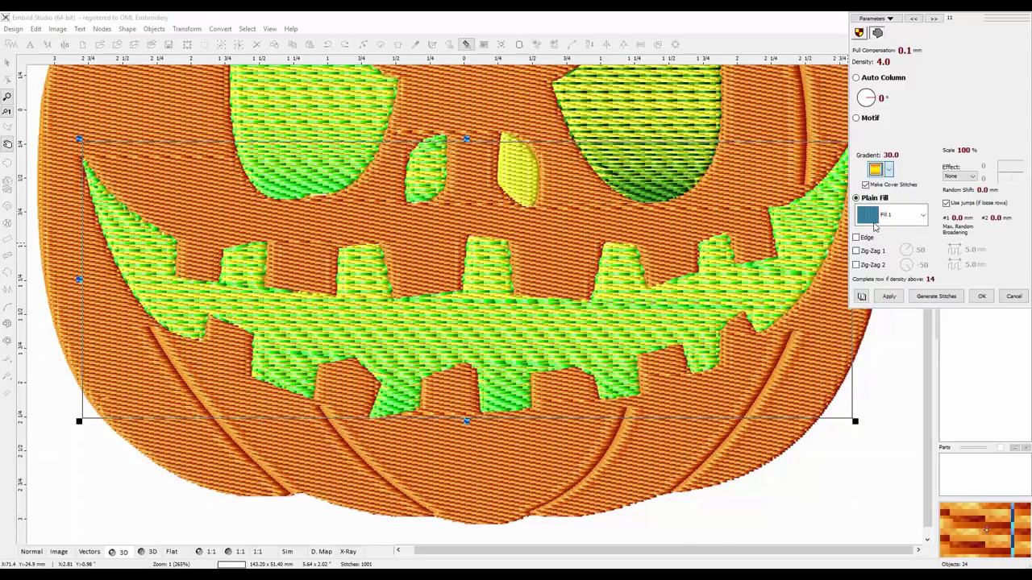
pyautogui.click(887, 297)
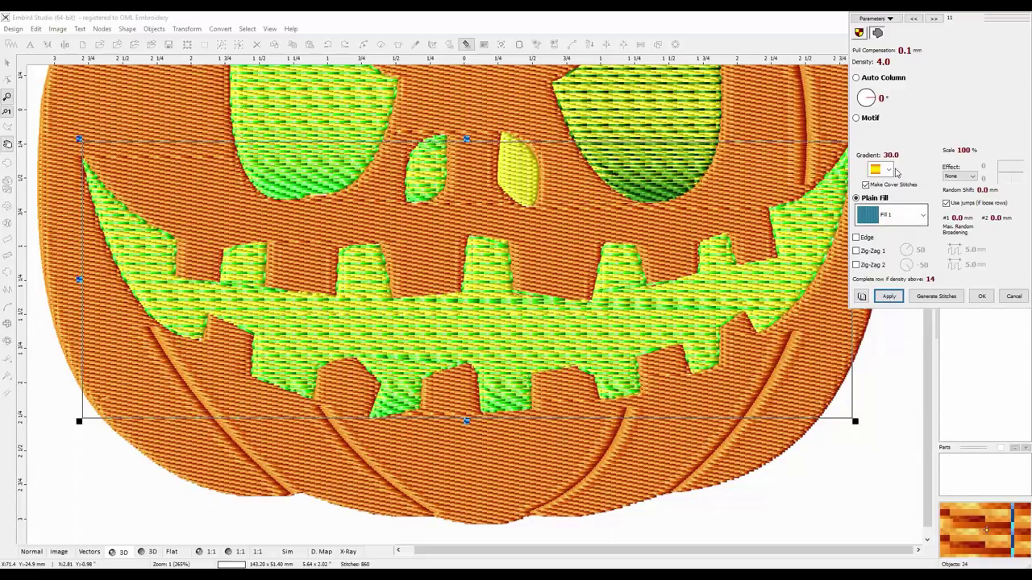
# Step: Apply the third gradient pattern to the mouth fill, generate its stitches and deselect it
pyautogui.click(890, 169)
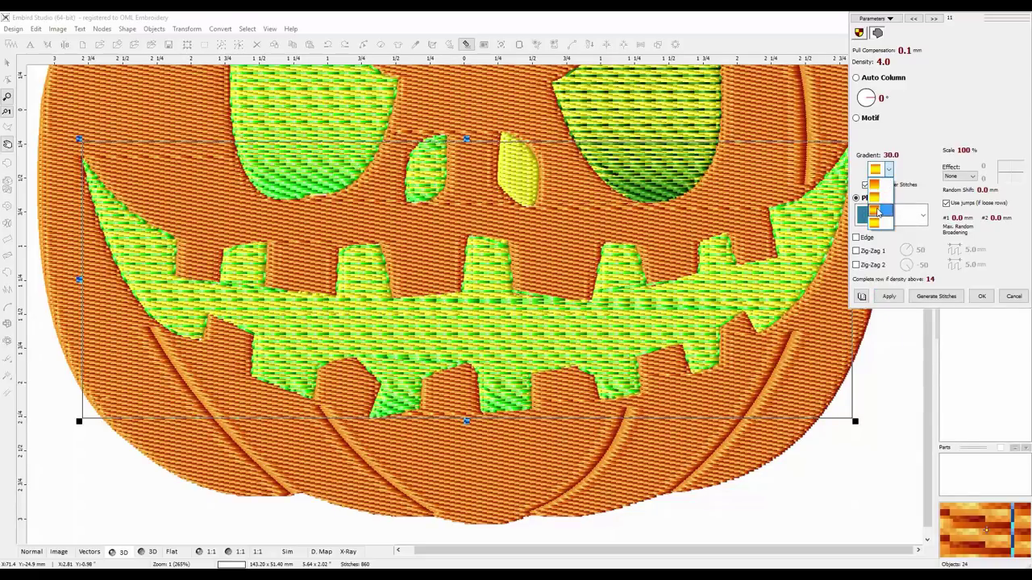
pyautogui.click(879, 212)
pyautogui.click(889, 297)
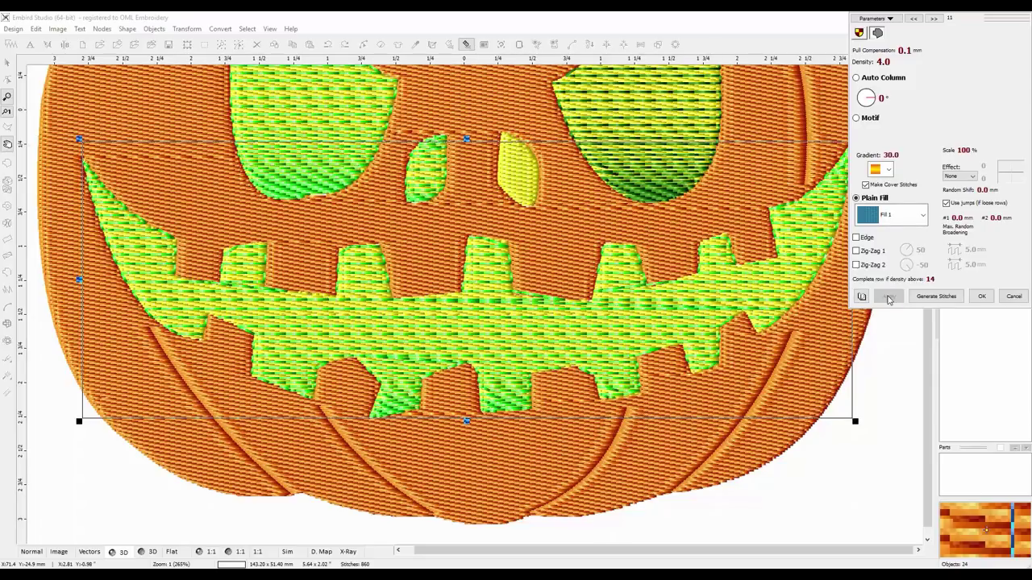
pyautogui.click(935, 296)
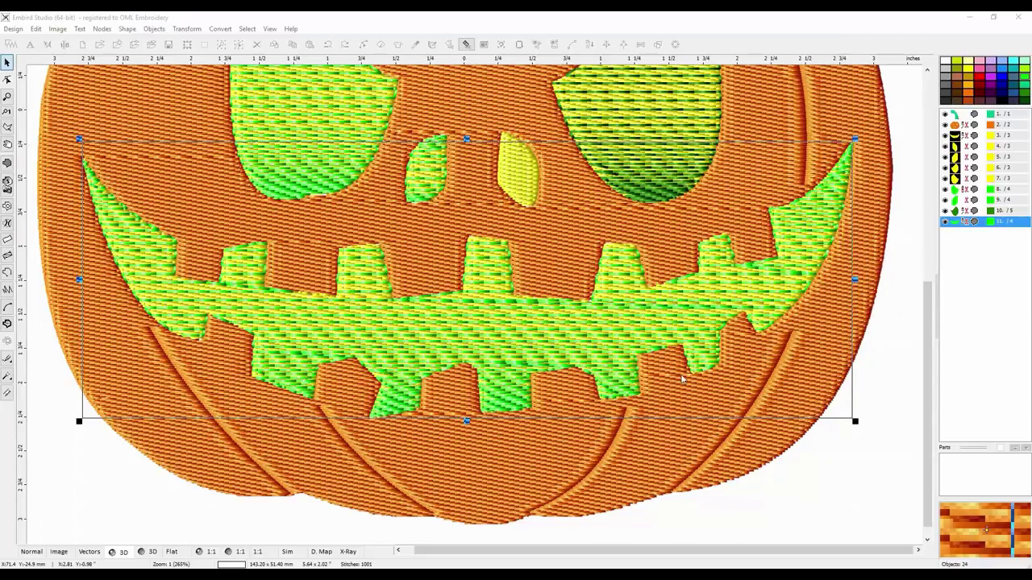
pyautogui.click(819, 481)
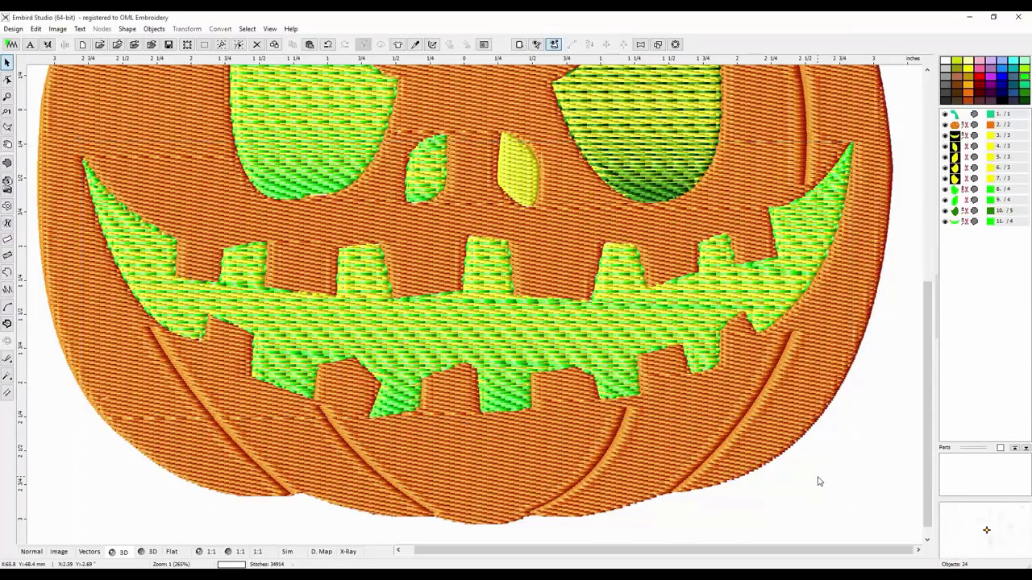
pyautogui.scroll(-1, 802, 478)
pyautogui.scroll(-1, 532, 403)
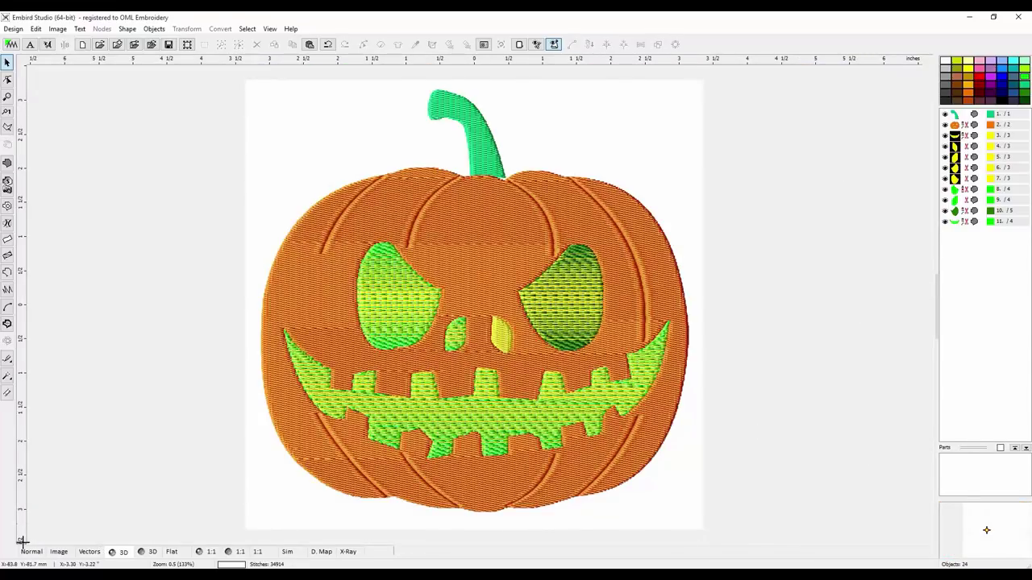
pyautogui.scroll(-1, 340, 379)
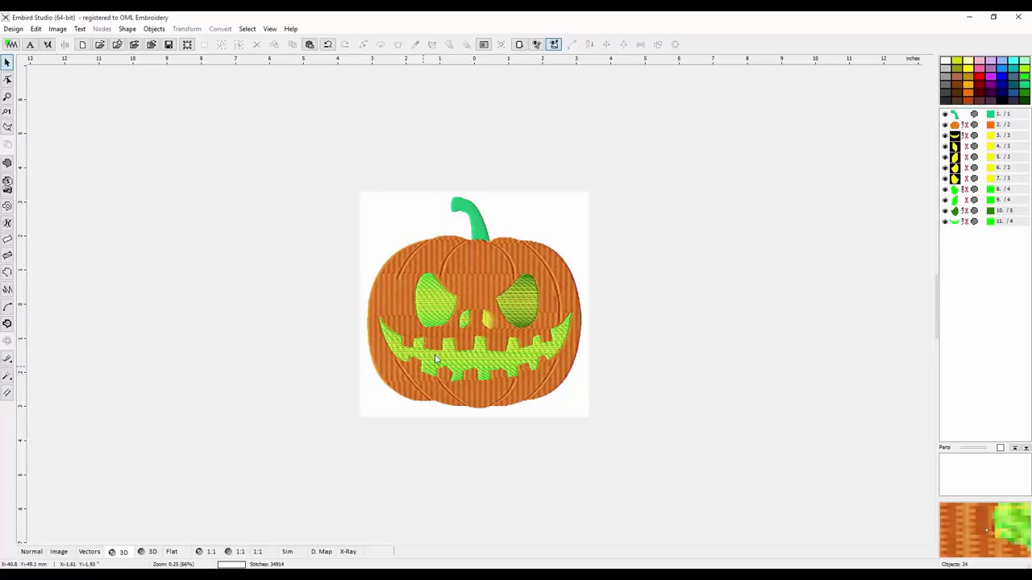
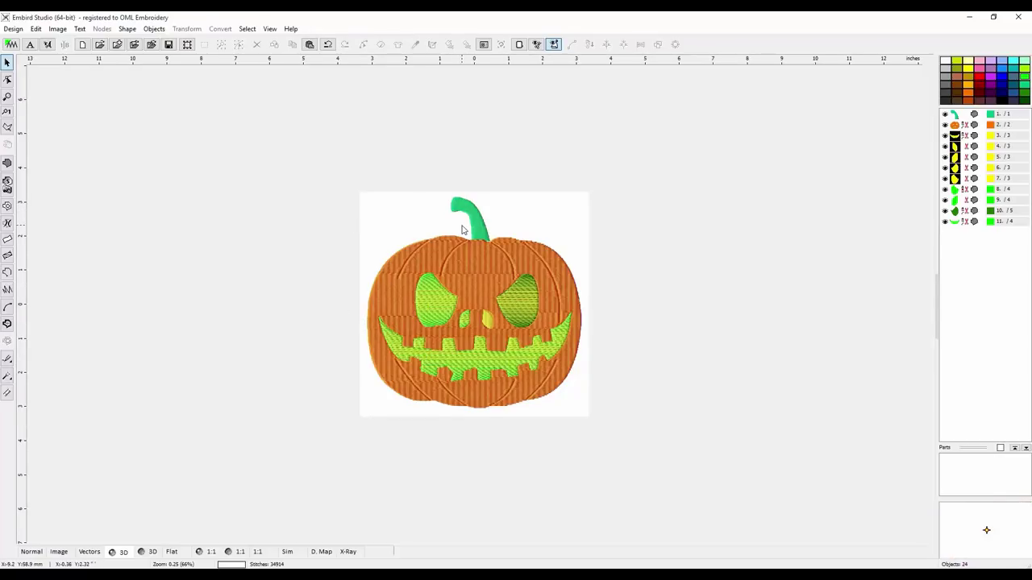
# Step: Create outlines from the orange pumpkin body fill, including its face openings, and colour them black
pyautogui.click(434, 274)
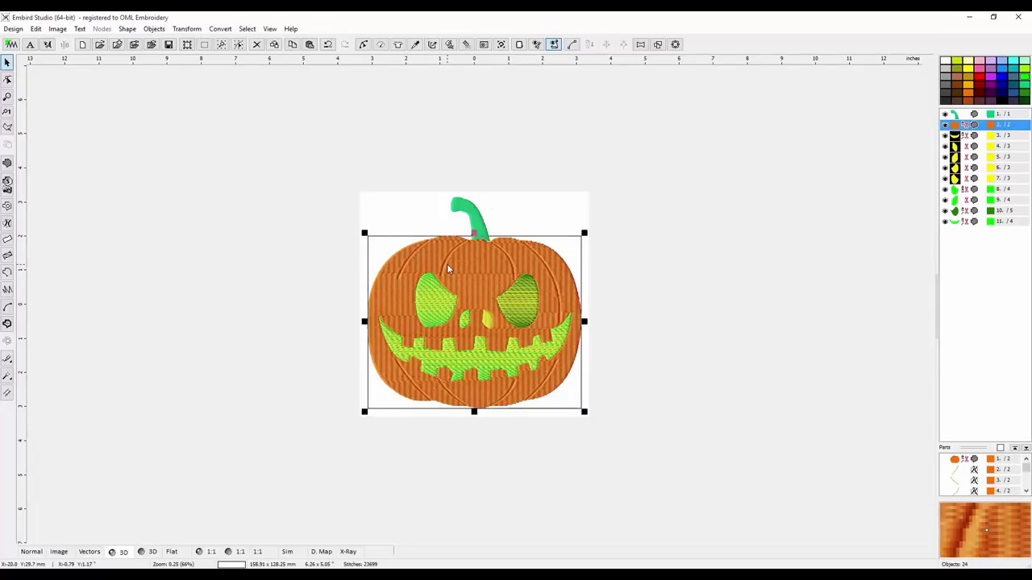
pyautogui.click(226, 30)
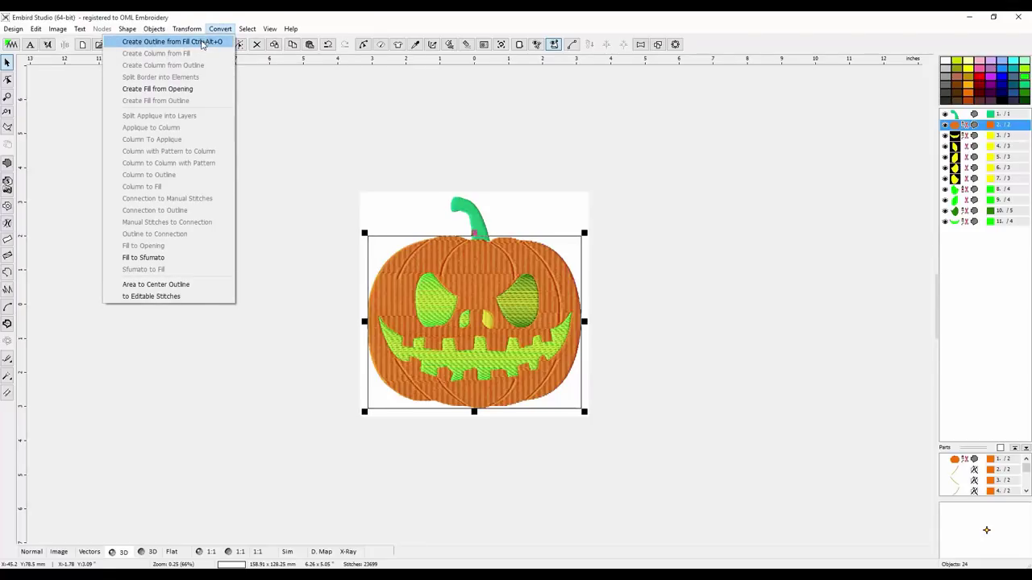
pyautogui.click(202, 41)
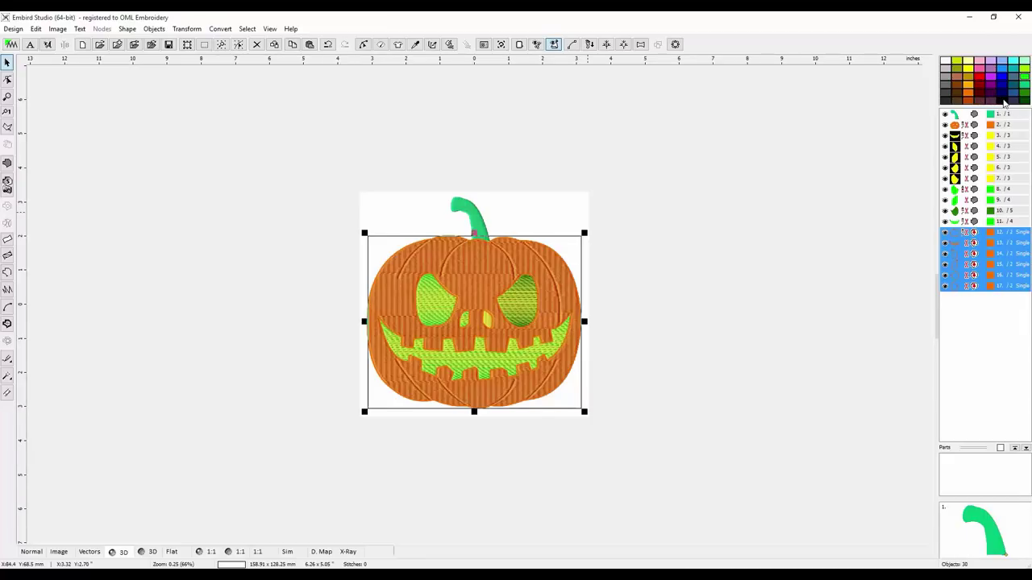
pyautogui.click(1001, 101)
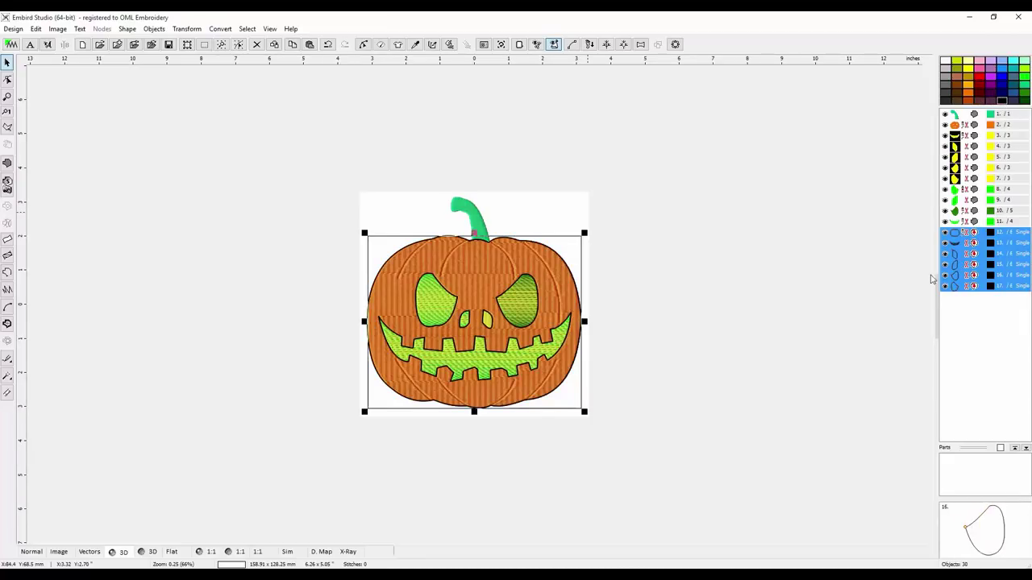
pyautogui.click(537, 228)
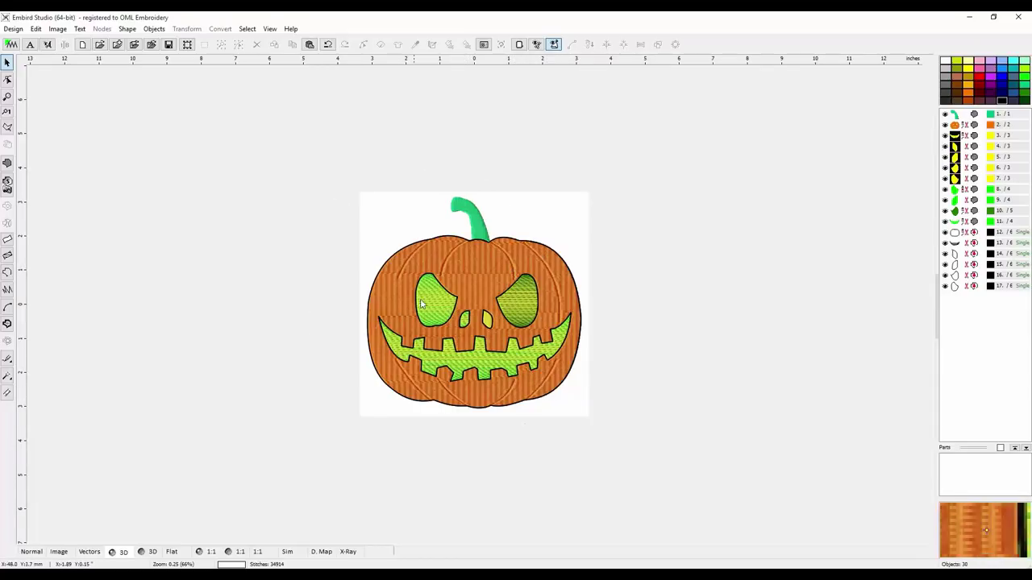
# Step: Create an outline from the green stem fill, colour it black and deselect it
pyautogui.click(472, 219)
pyautogui.rightClick(471, 223)
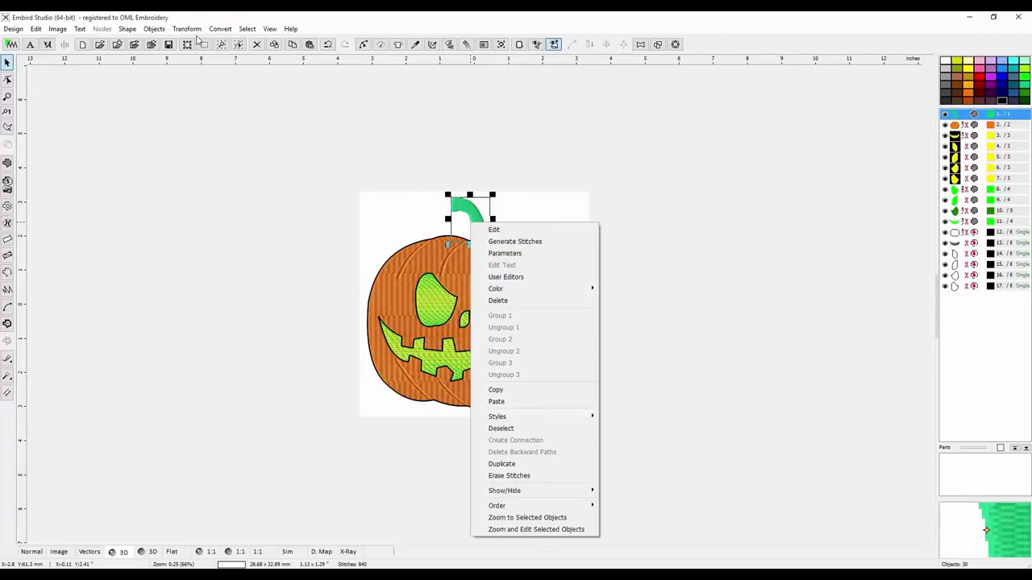
pyautogui.click(213, 29)
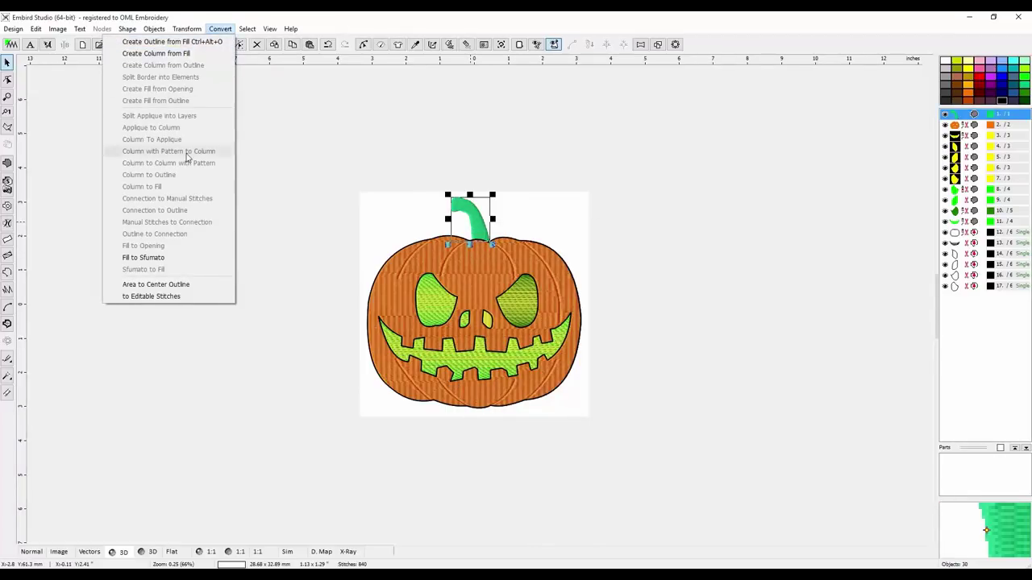
pyautogui.moveTo(197, 30)
pyautogui.click(213, 41)
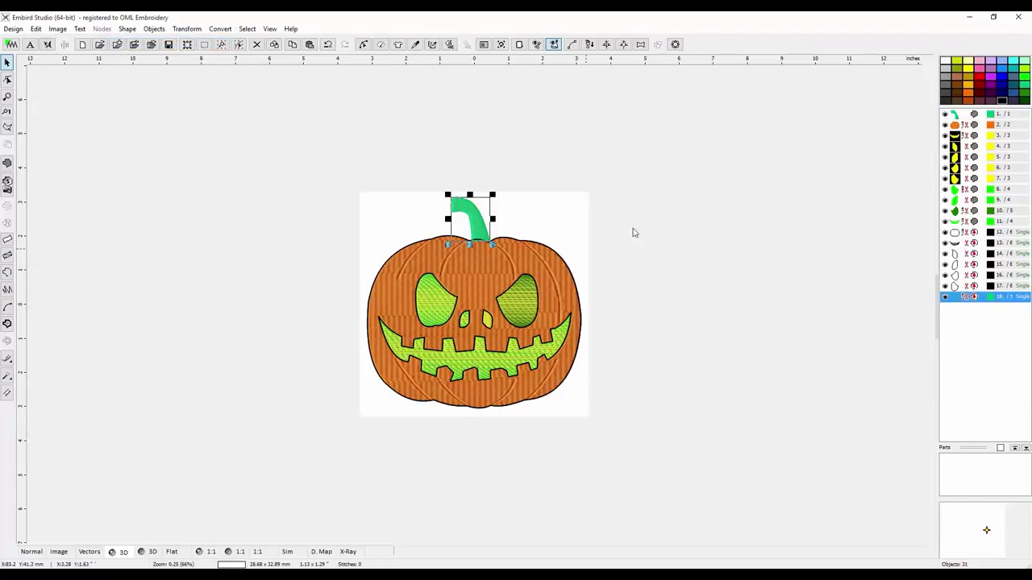
pyautogui.click(1003, 100)
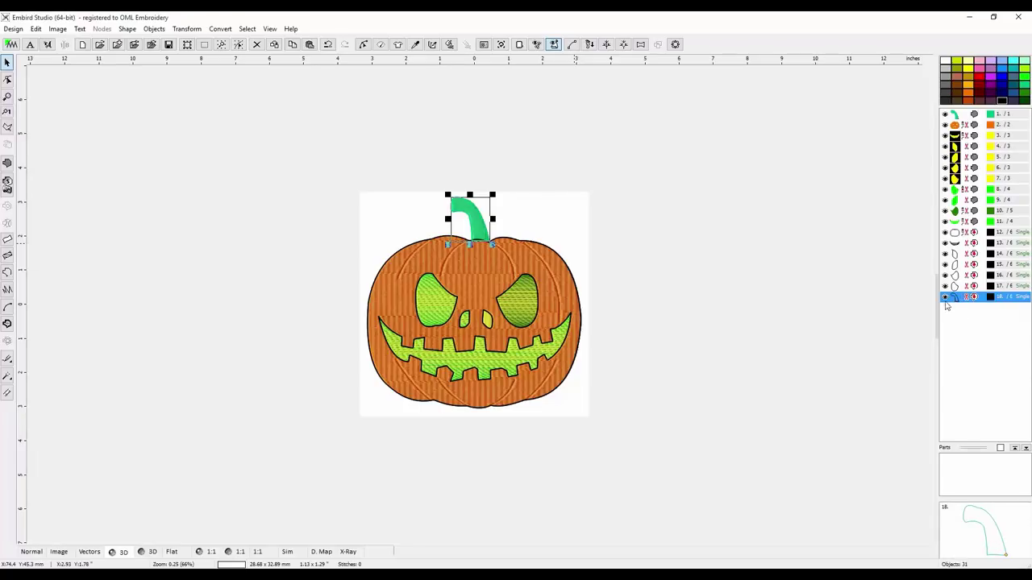
pyautogui.click(562, 224)
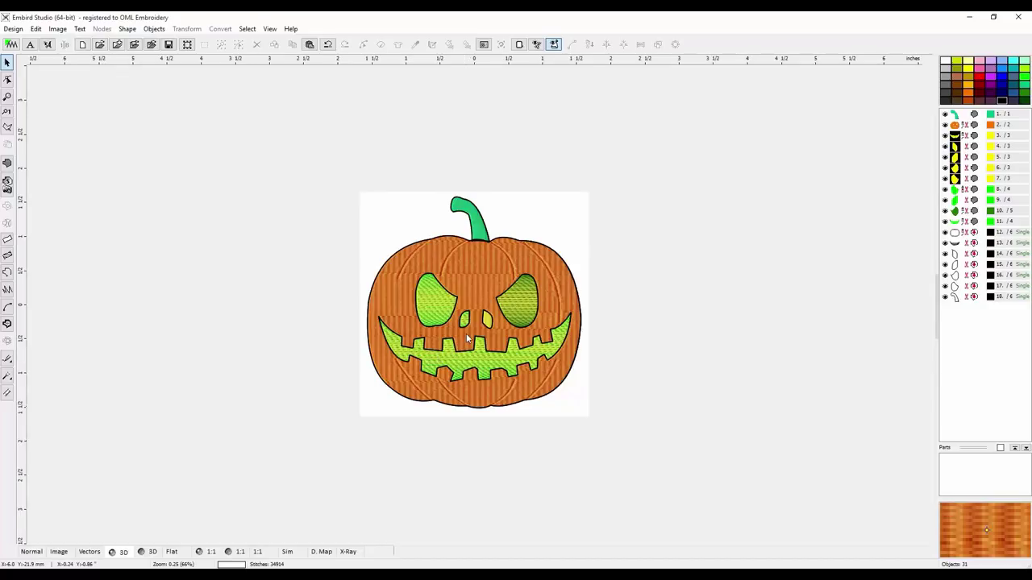
# Step: Hide the yellow mouth fill and the green gradient mouth fill in the object list
pyautogui.scroll(1, 466, 339)
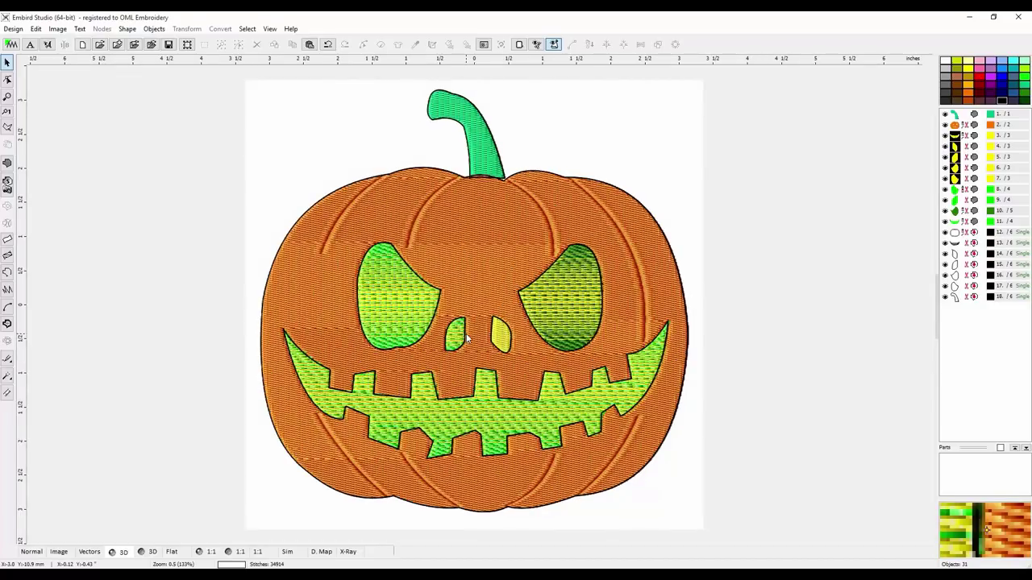
pyautogui.scroll(1, 476, 343)
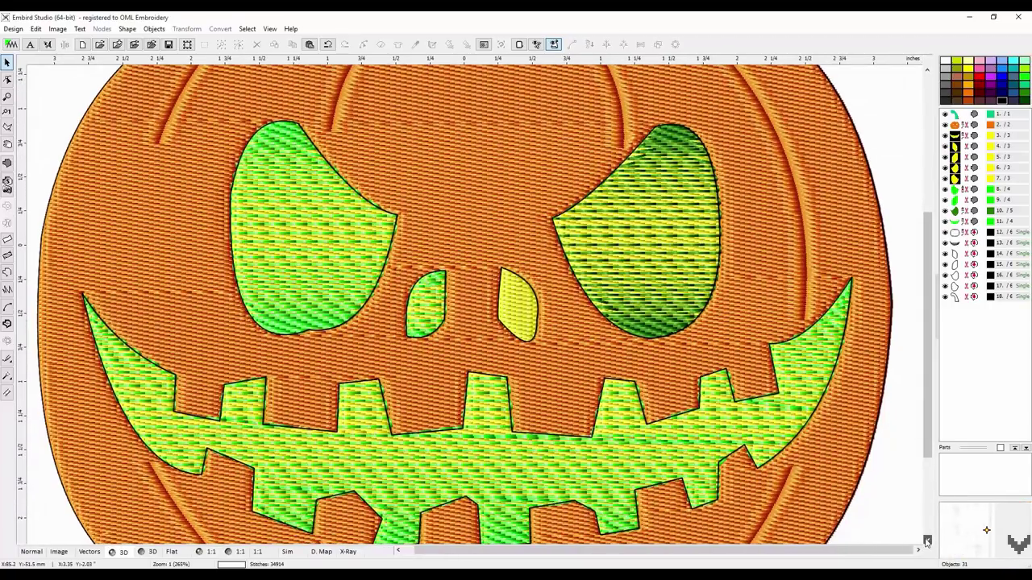
pyautogui.click(927, 541)
pyautogui.click(927, 541)
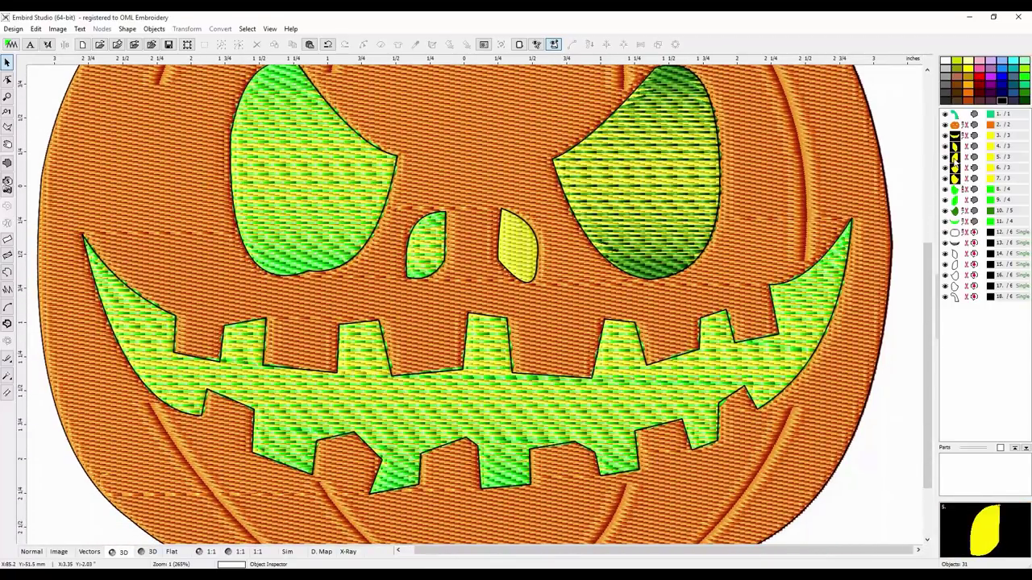
pyautogui.click(944, 136)
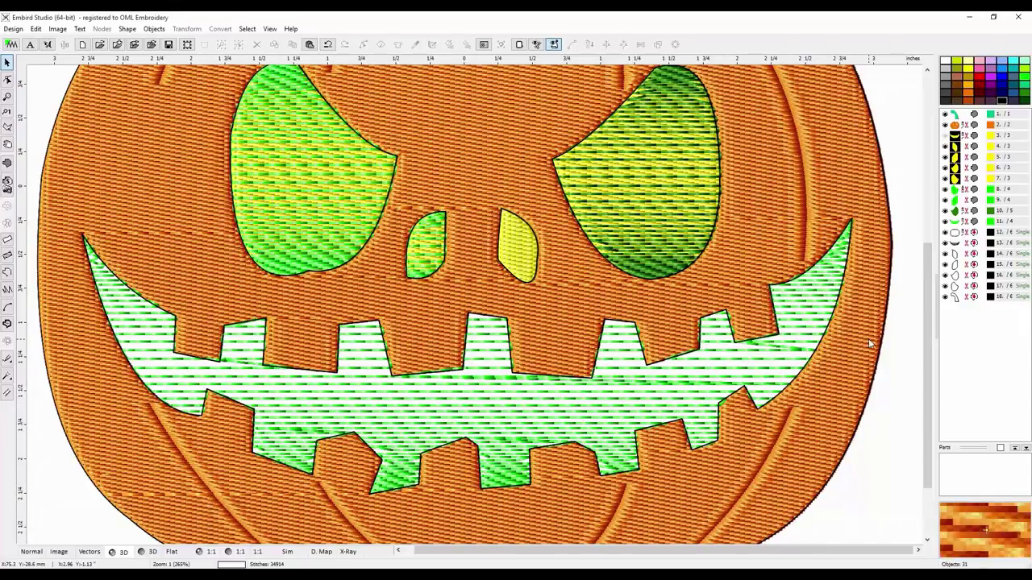
pyautogui.click(945, 222)
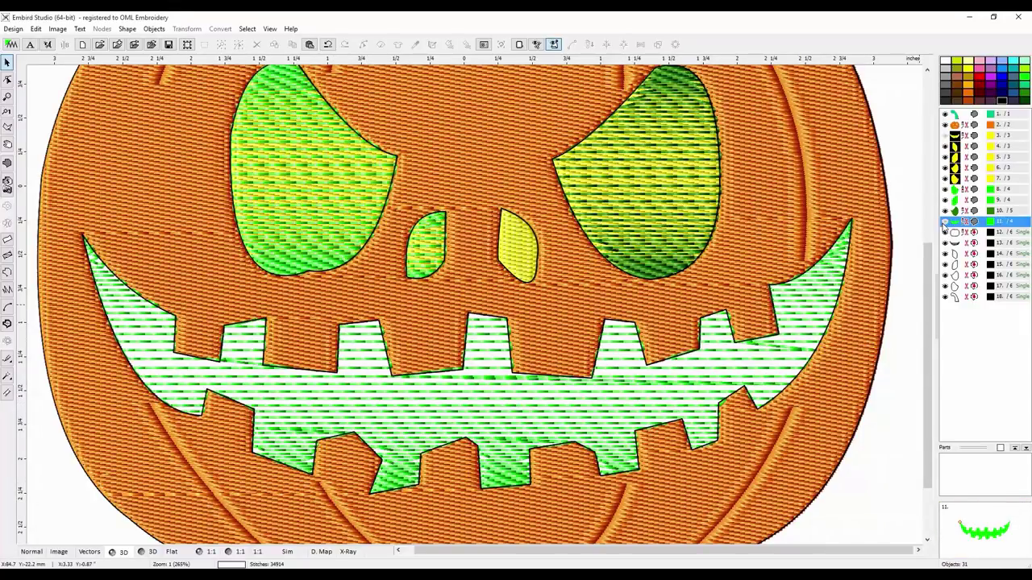
# Step: In the normal artwork view, trace the inner edge of a highlight fill along the mouth's lower-left curve, from the corner to the lower tip
pyautogui.click(30, 555)
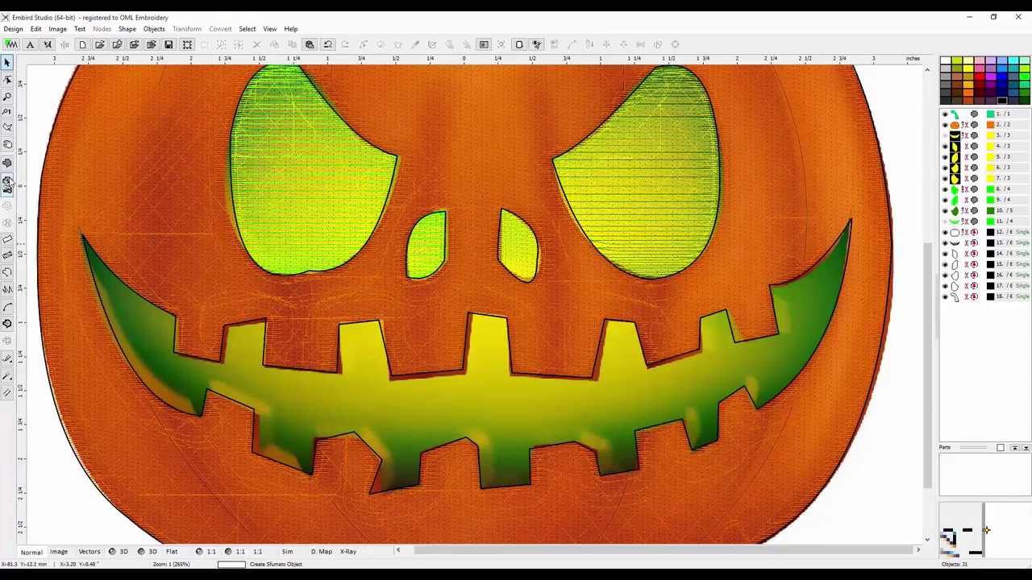
pyautogui.click(94, 265)
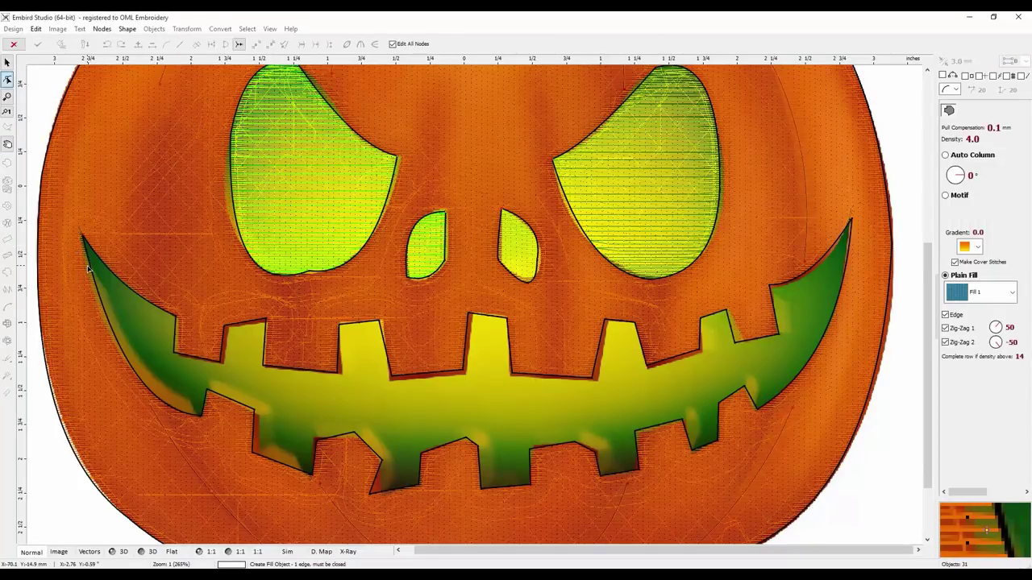
pyautogui.click(87, 266)
pyautogui.click(104, 287)
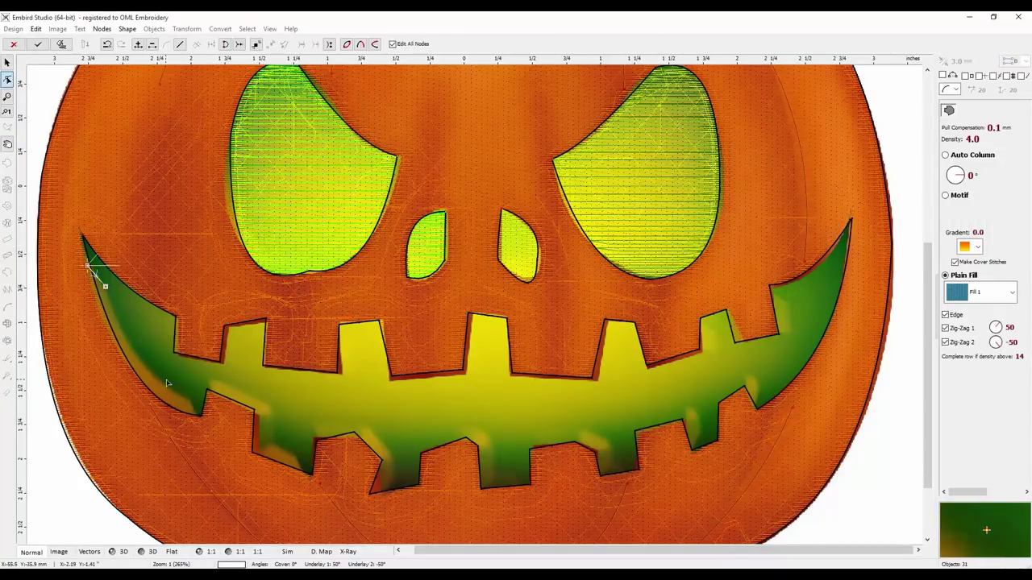
pyautogui.click(188, 402)
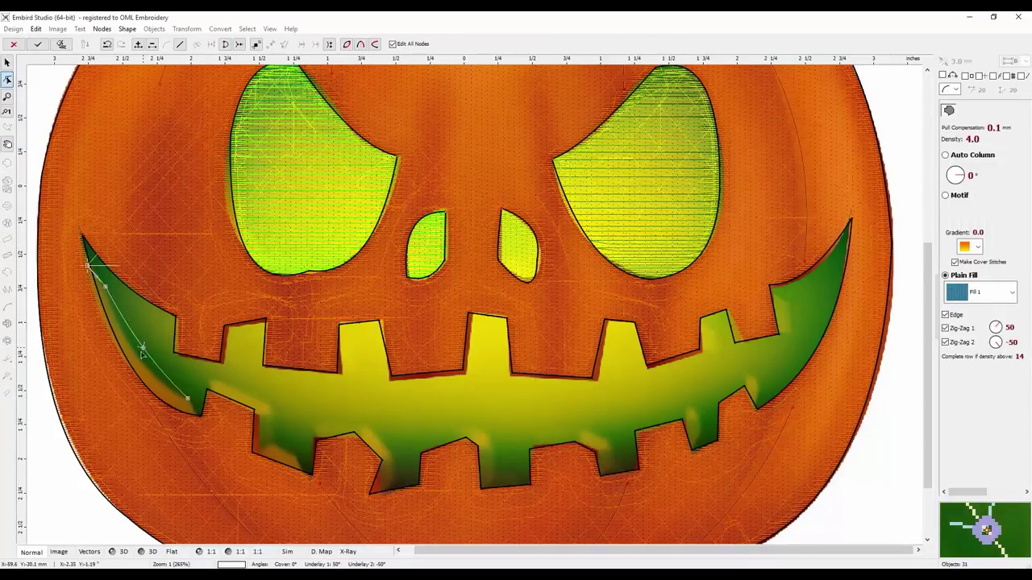
pyautogui.click(137, 365)
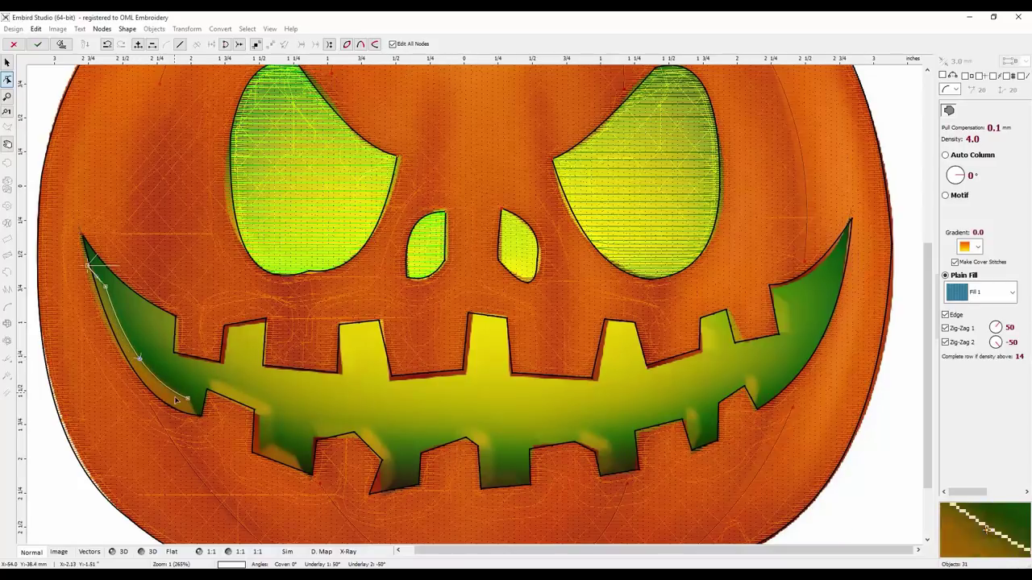
pyautogui.click(196, 416)
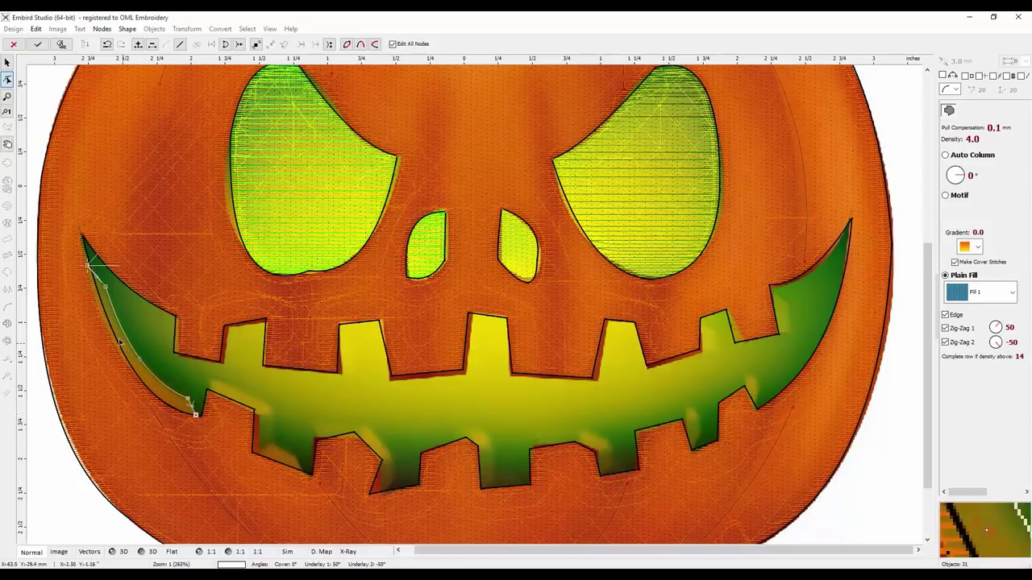
# Step: Close the lower-left highlight fill along the mouth's curved outer edge, generate its stitches and colour it yellow
pyautogui.click(101, 307)
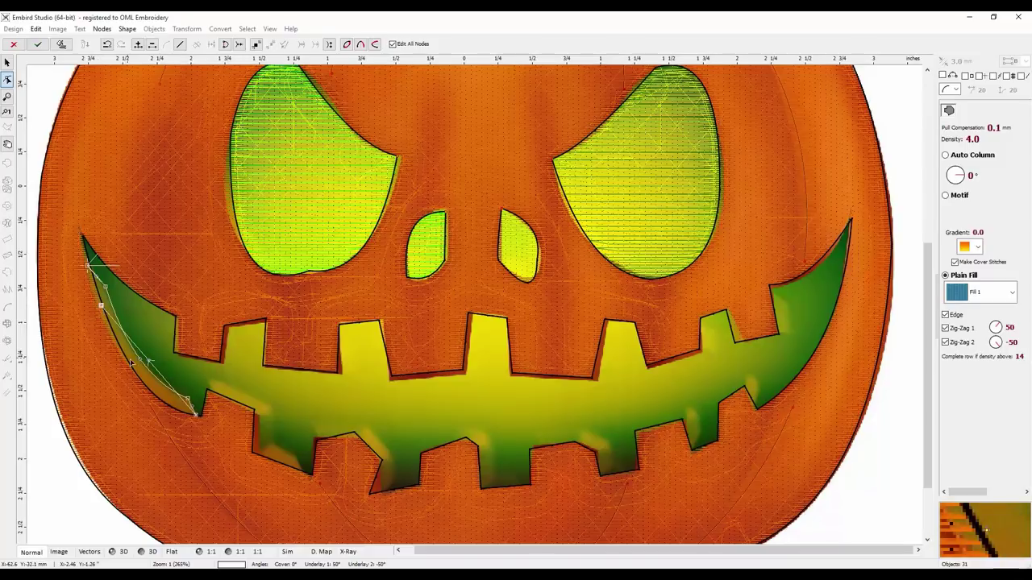
pyautogui.moveTo(149, 362); pyautogui.dragTo(144, 384)
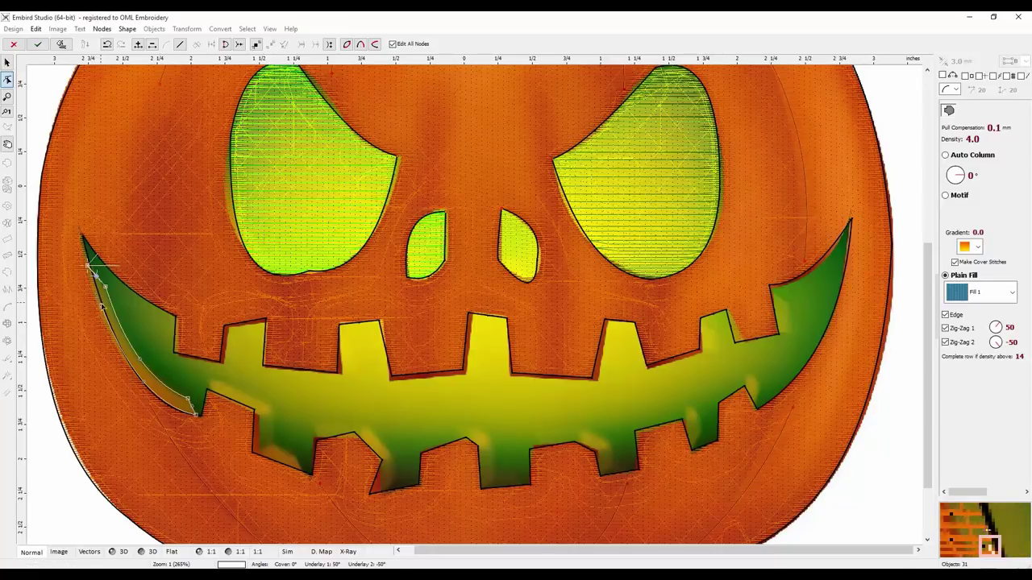
pyautogui.click(90, 268)
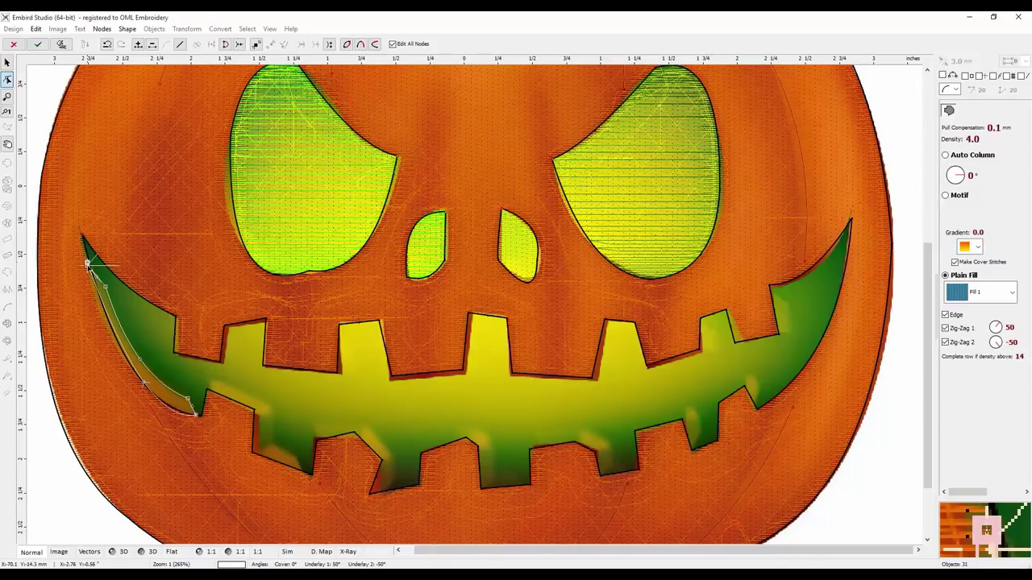
pyautogui.click(143, 385)
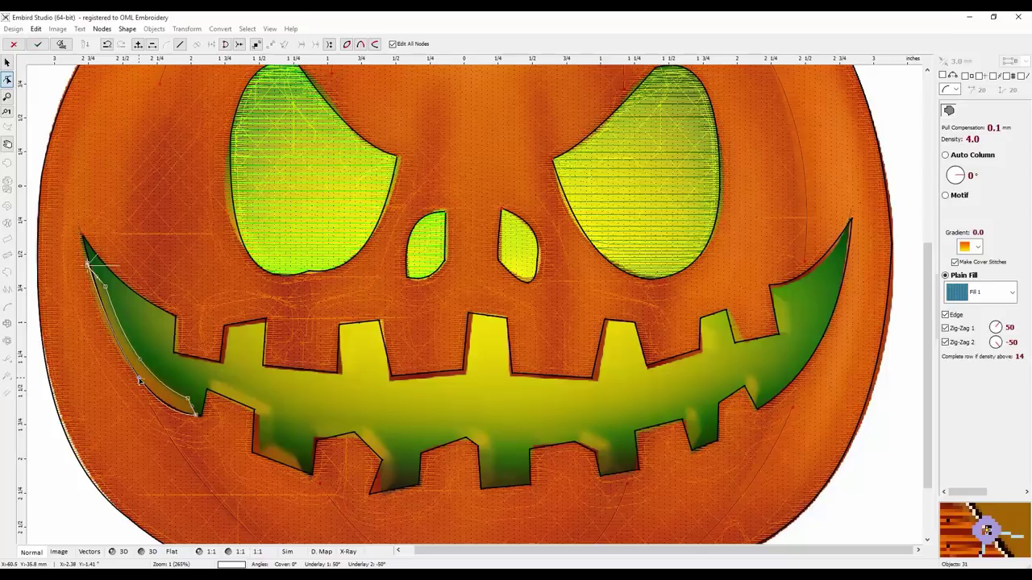
pyautogui.click(60, 46)
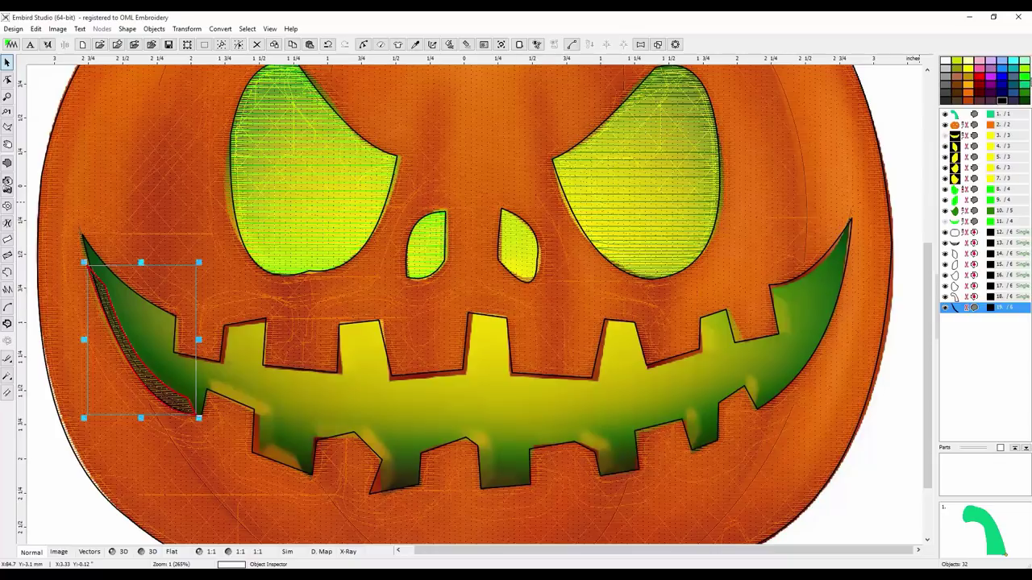
pyautogui.click(971, 69)
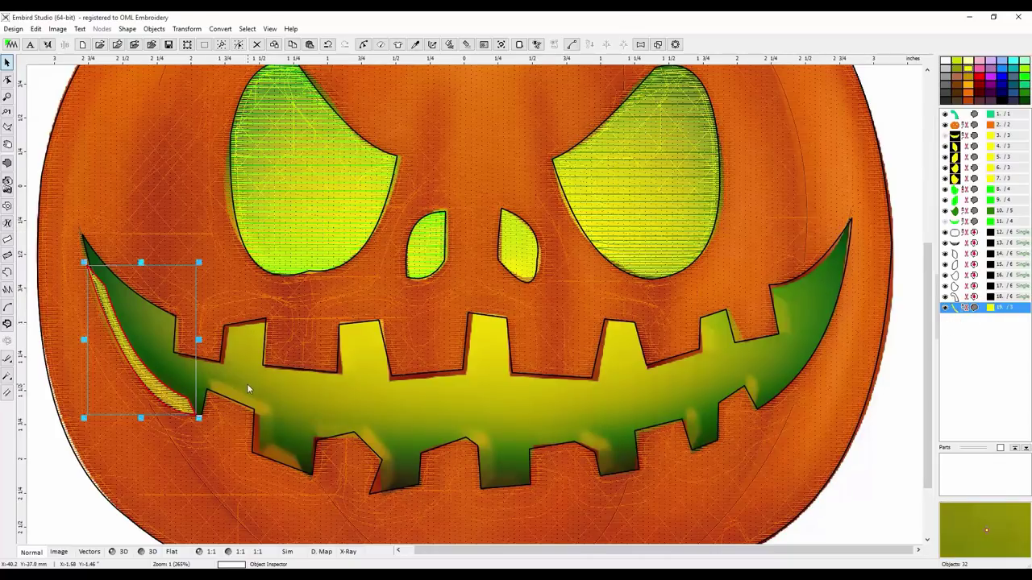
# Step: Draw a slanted highlight fill about 11.8 by 6.5 mm along the mouth's first lower-left notch and generate its stitches
pyautogui.click(7, 162)
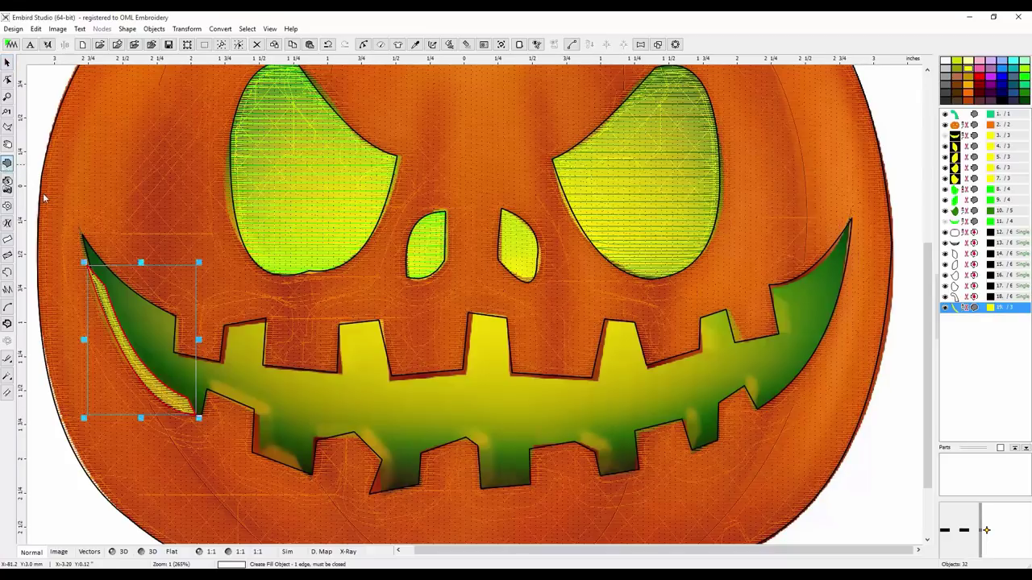
pyautogui.click(239, 403)
pyautogui.press('a')
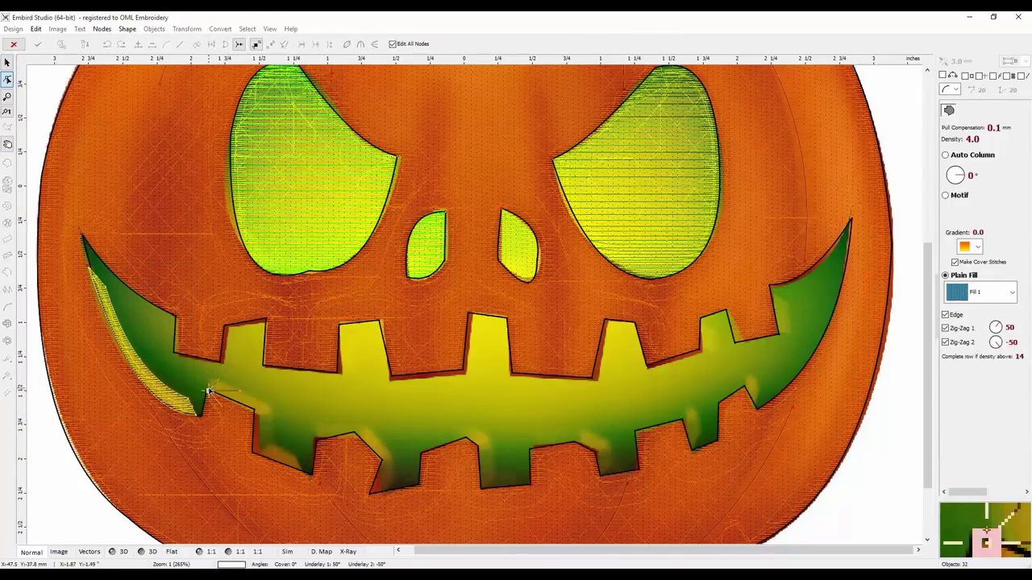
pyautogui.click(207, 381)
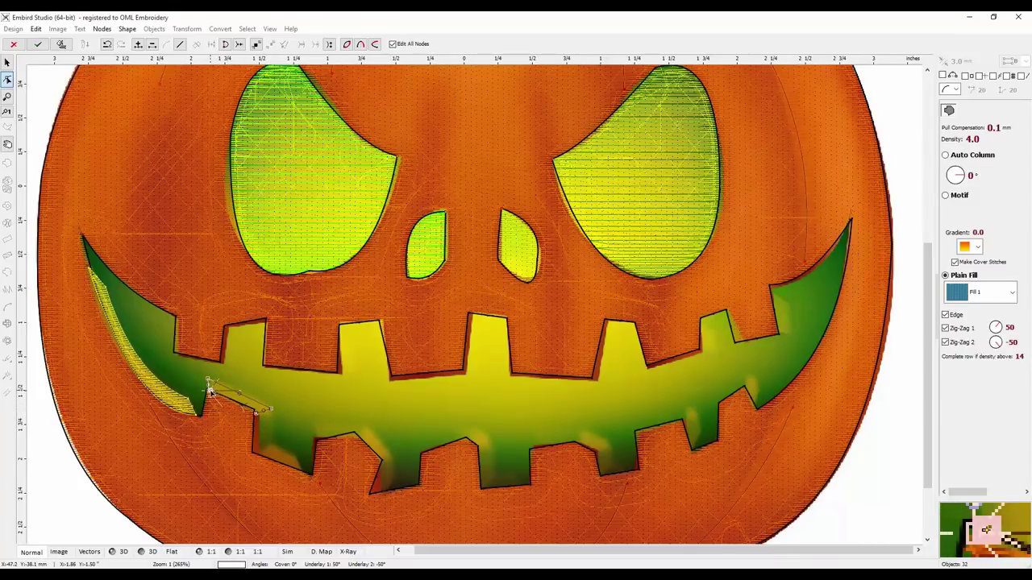
pyautogui.click(61, 43)
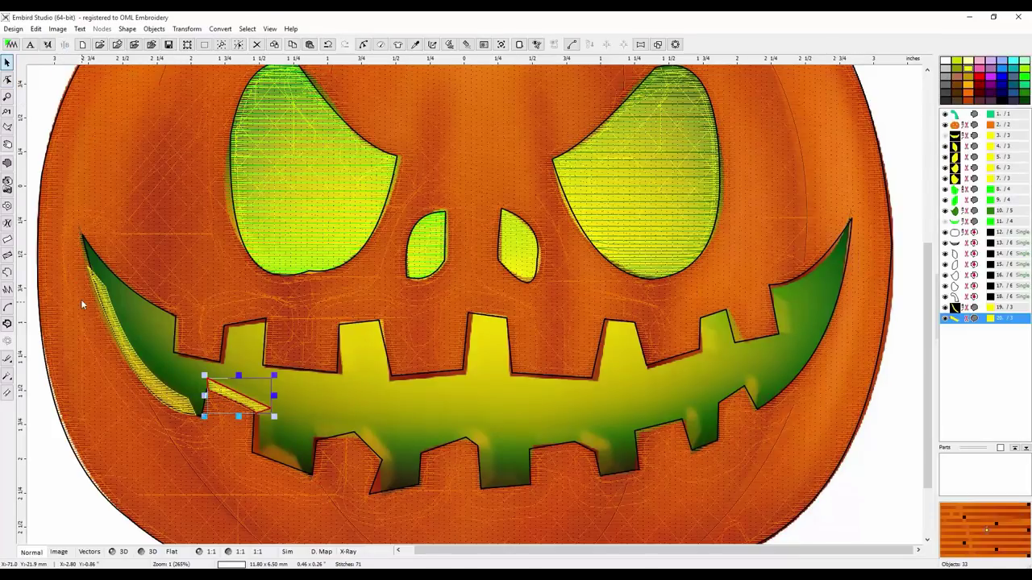
# Step: Draw a small highlight fill on the bottom edge of the mouth's first lower-left projection and generate its stitches
pyautogui.click(7, 164)
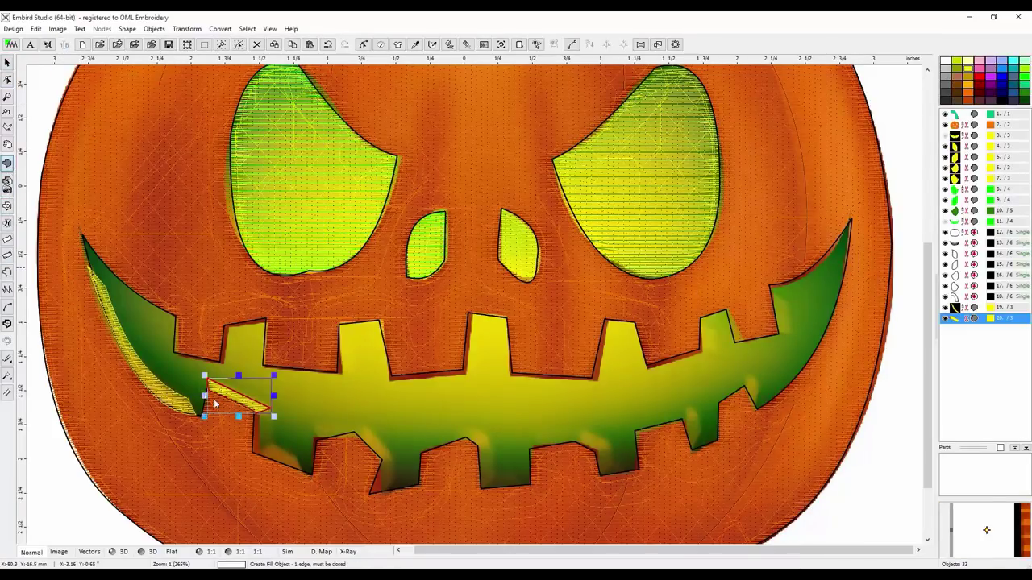
pyautogui.click(259, 453)
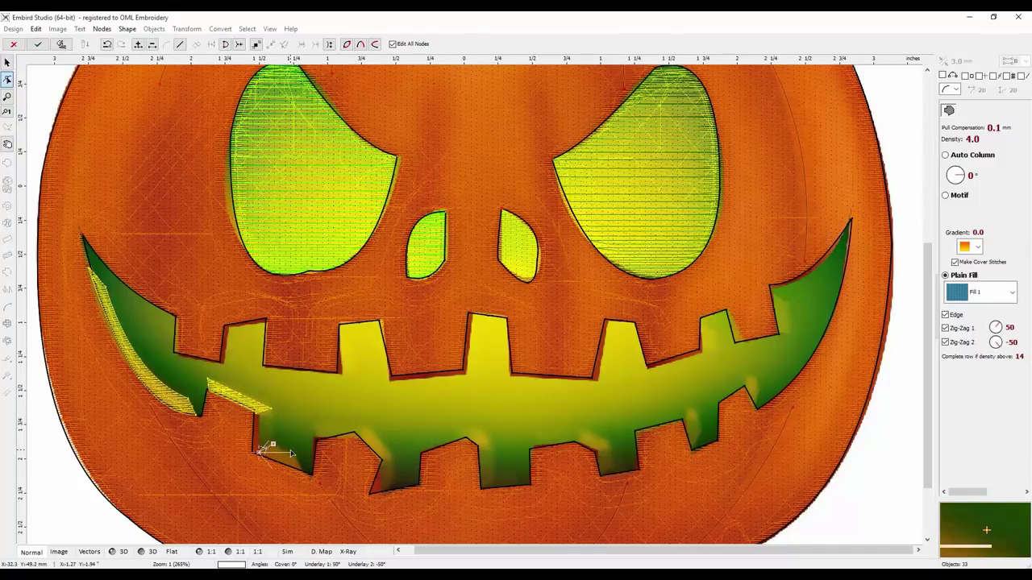
pyautogui.click(290, 450)
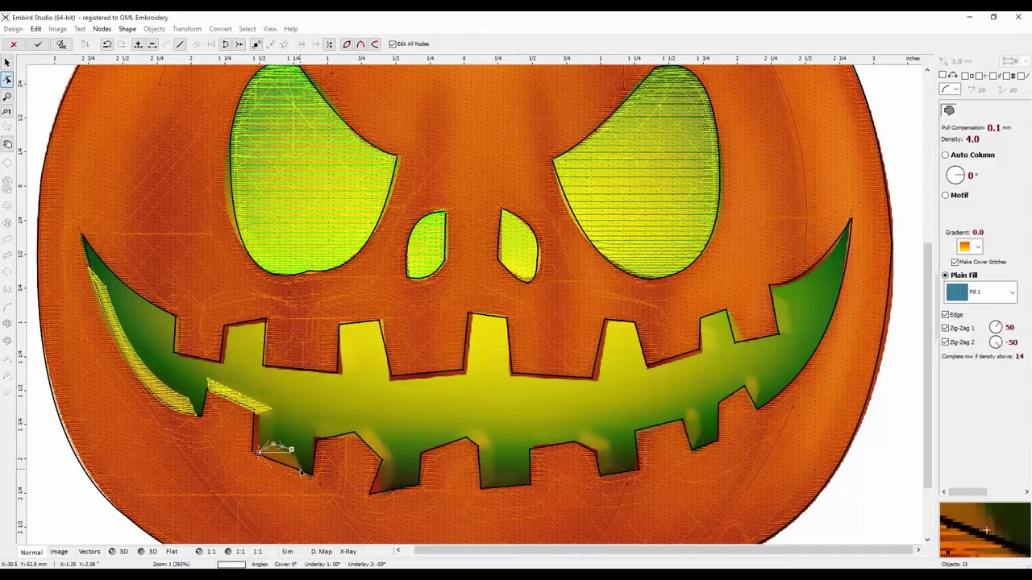
pyautogui.click(302, 473)
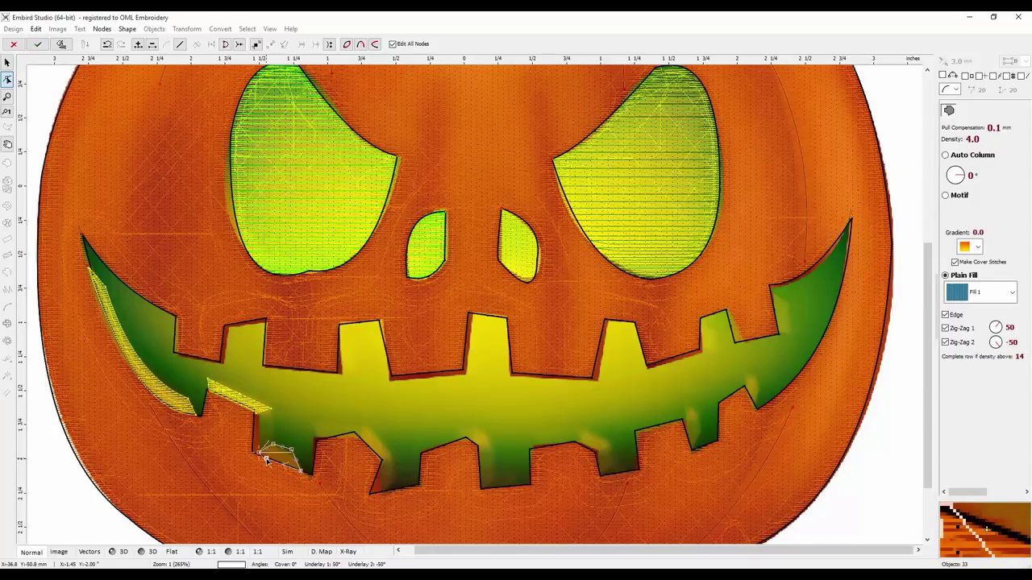
pyautogui.click(262, 456)
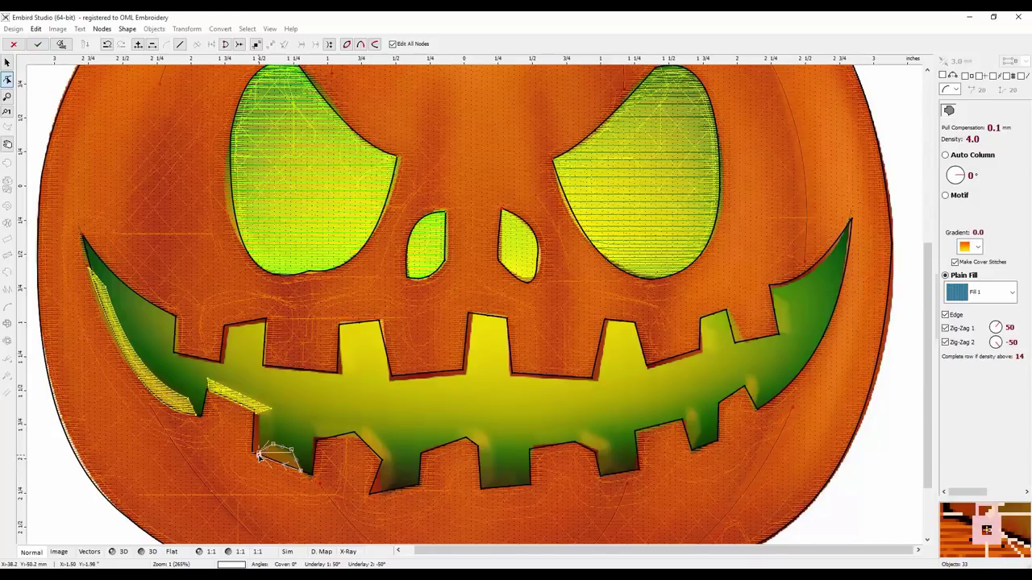
pyautogui.click(62, 45)
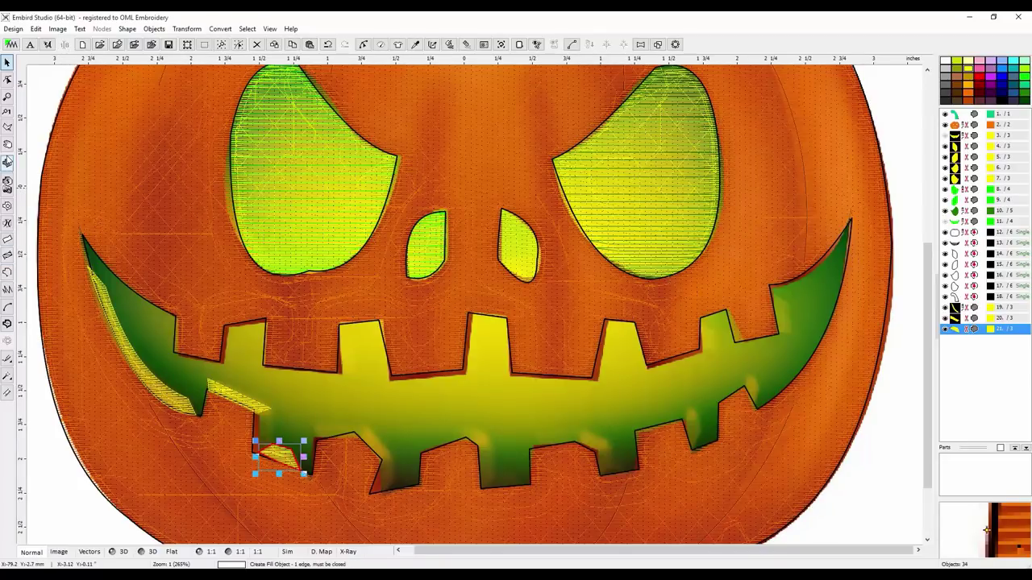
# Step: Draw a bent highlight fill about 7.1 by 12.7 mm along the left edge of the second lower projection, generate its stitches and deselect it
pyautogui.click(7, 163)
pyautogui.click(356, 435)
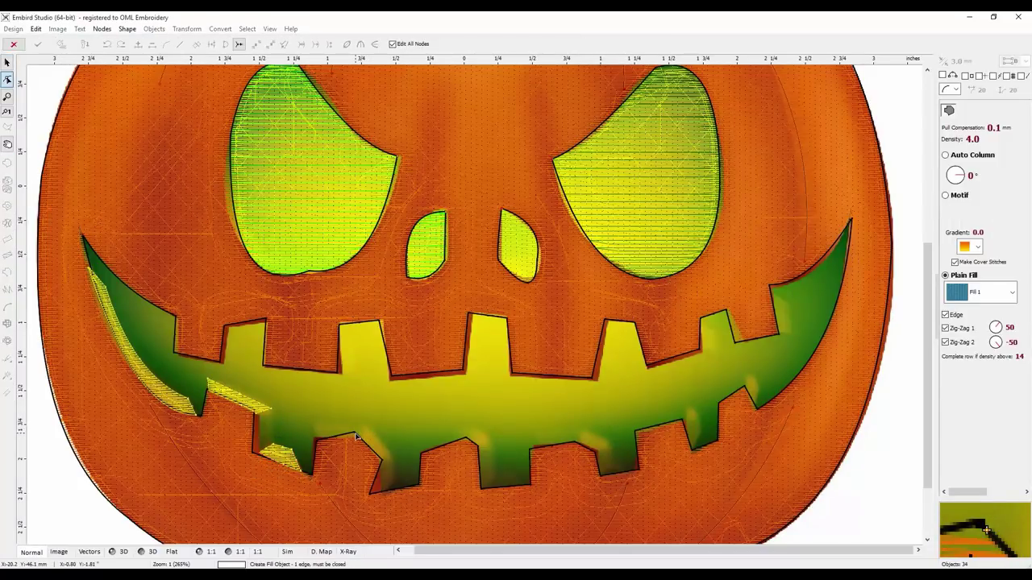
pyautogui.click(366, 425)
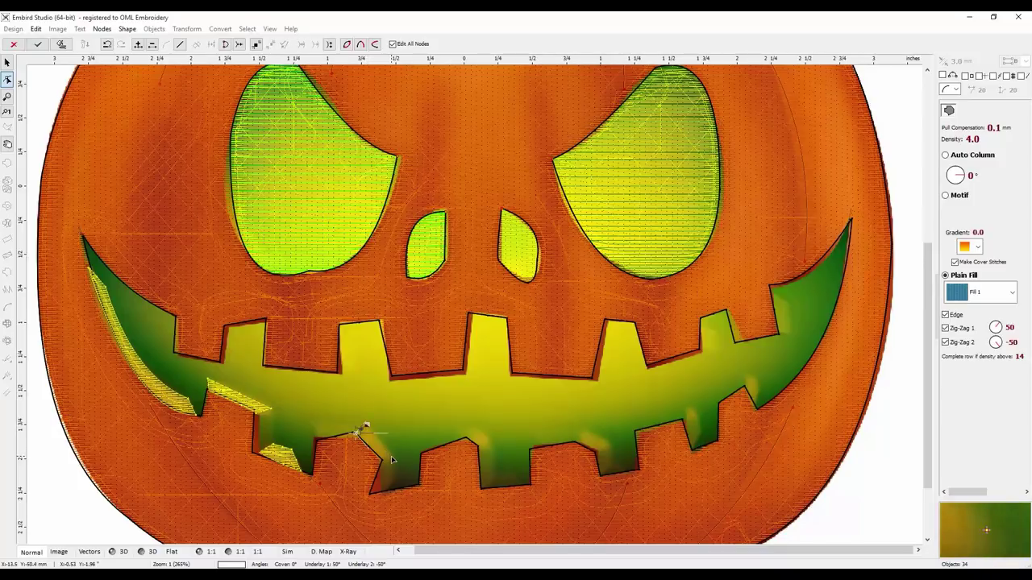
pyautogui.click(392, 460)
pyautogui.click(393, 483)
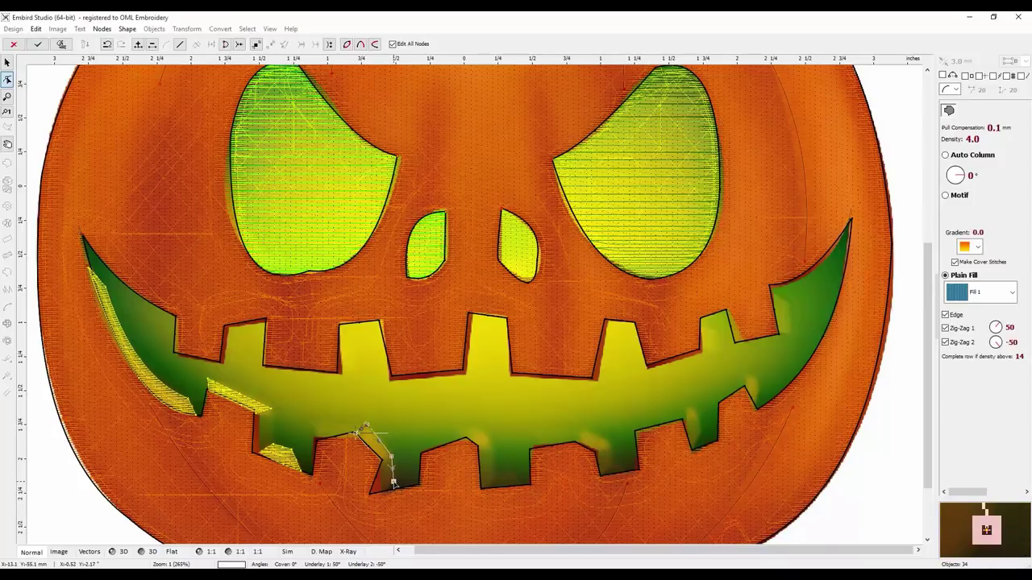
pyautogui.click(373, 493)
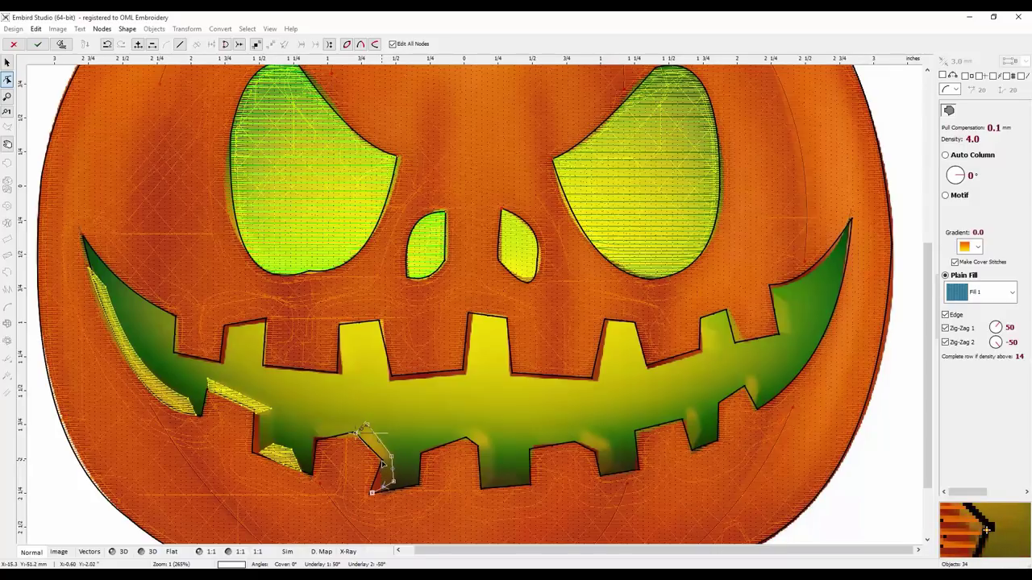
pyautogui.click(381, 461)
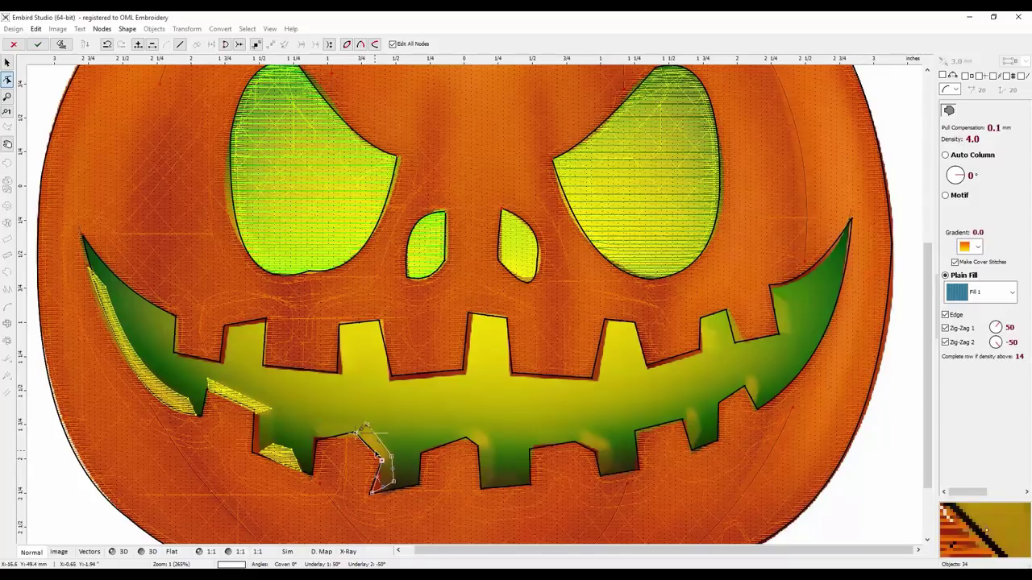
pyautogui.click(359, 439)
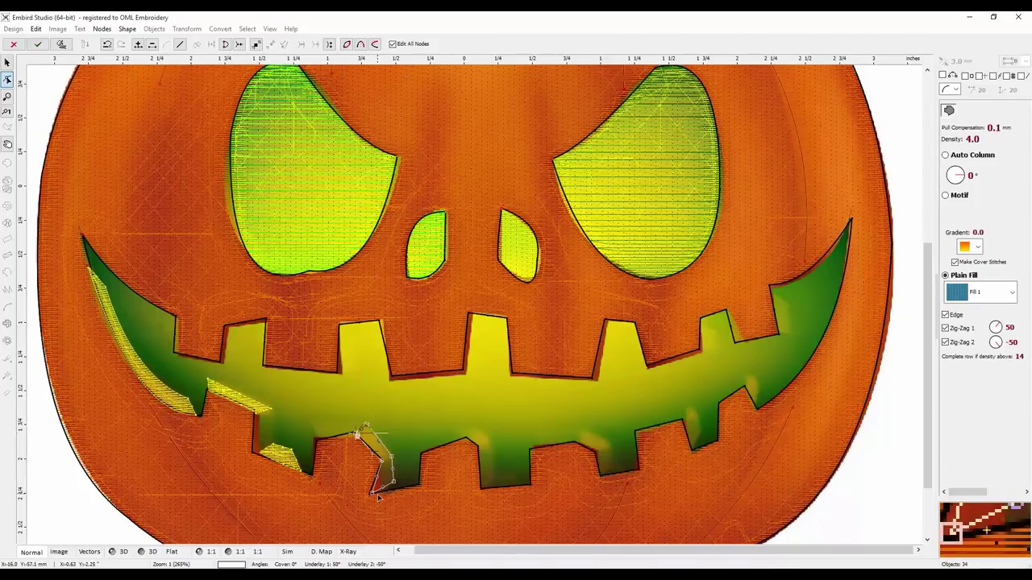
pyautogui.click(61, 44)
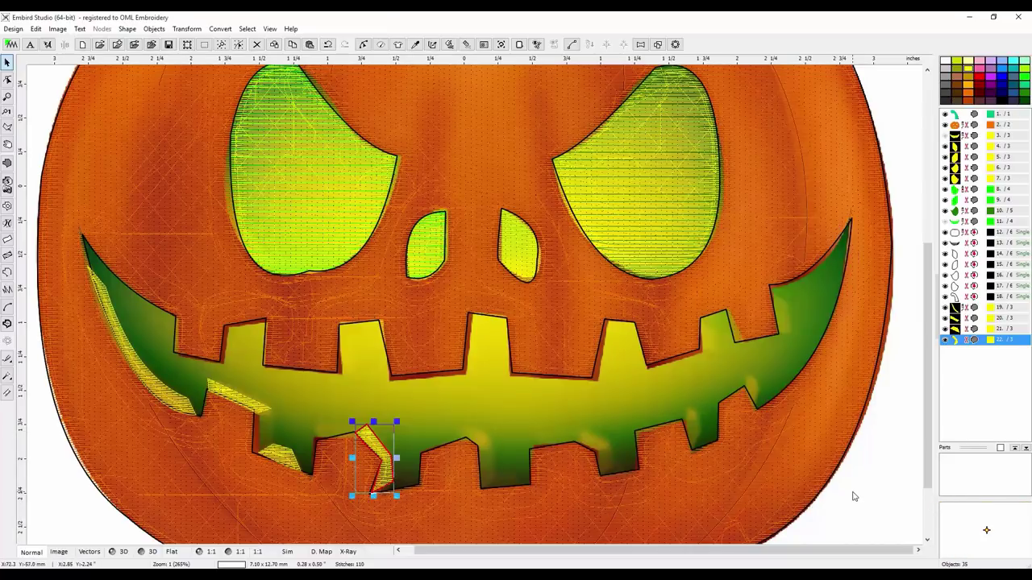
pyautogui.press('Escape')
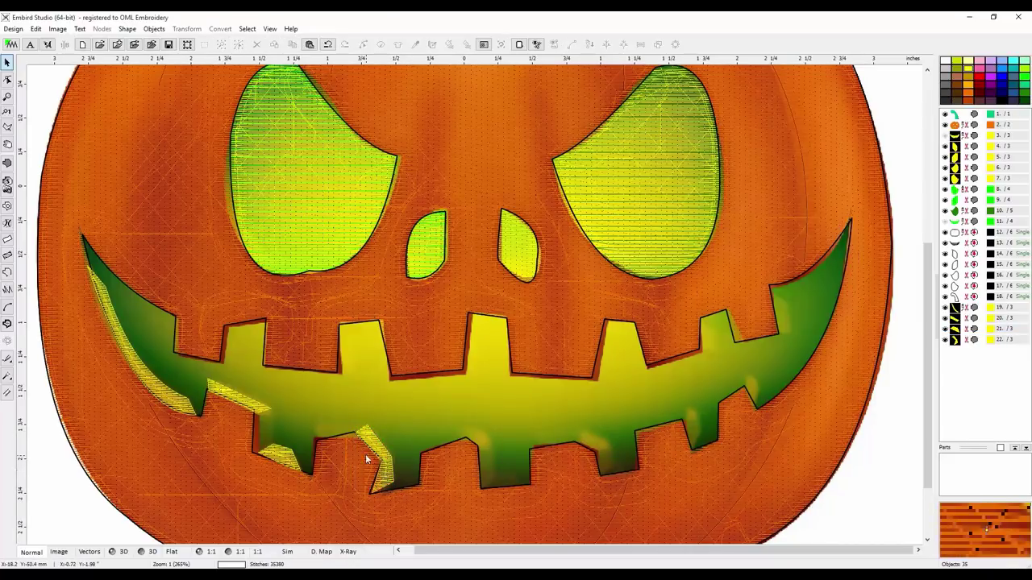
pyautogui.scroll(-2, 371, 408)
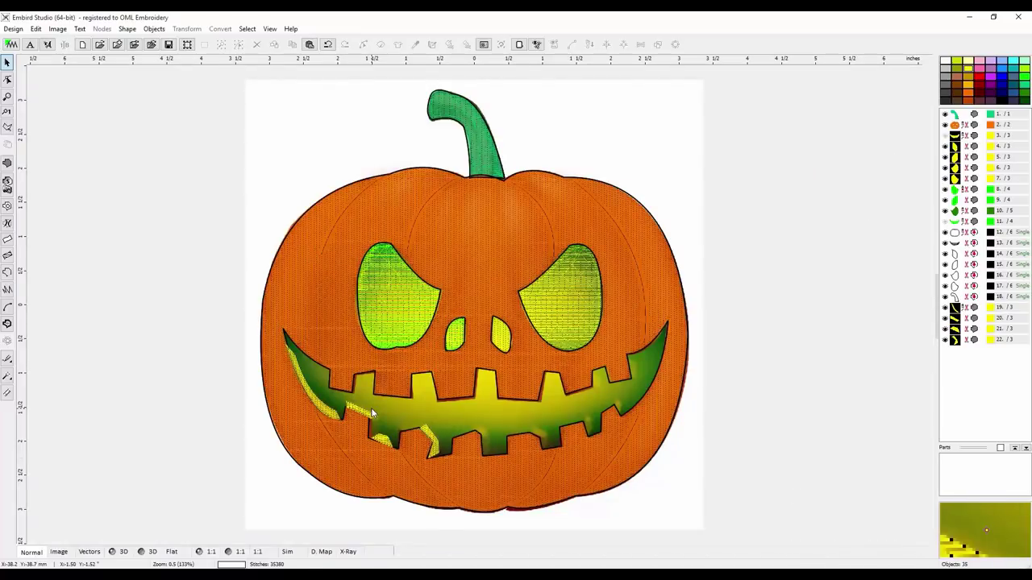
pyautogui.scroll(-2, 371, 414)
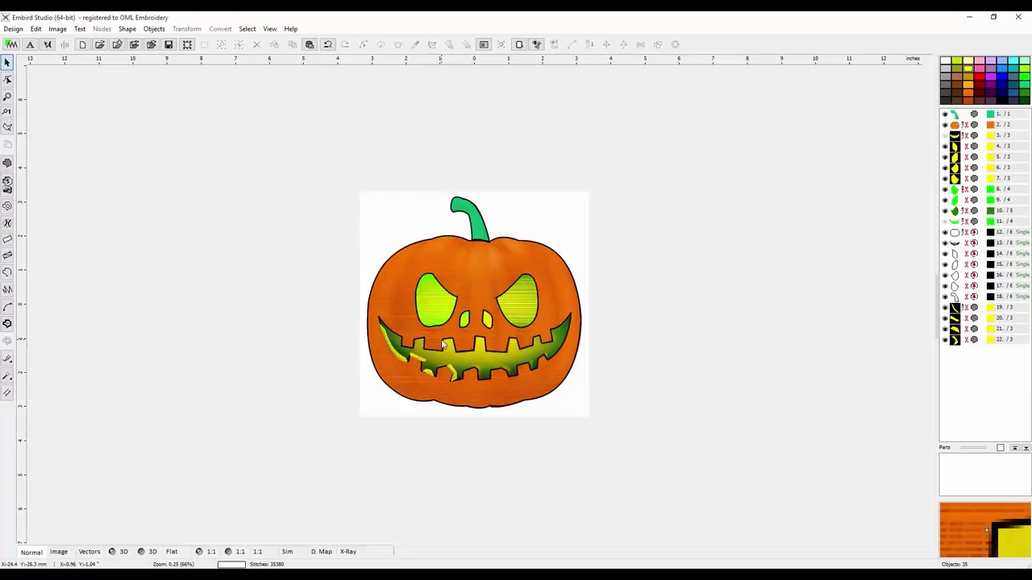
pyautogui.scroll(1, 448, 350)
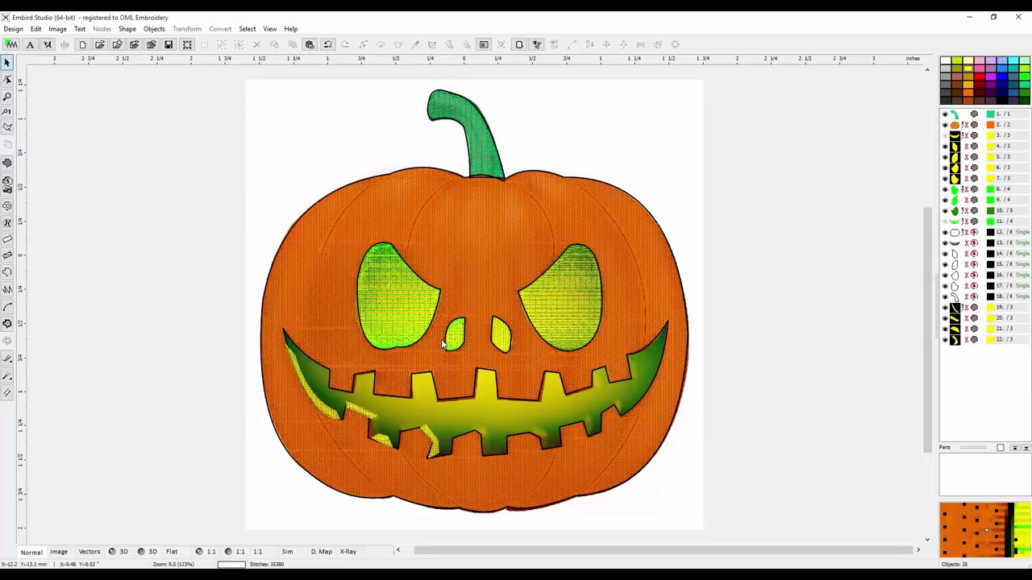
pyautogui.scroll(1, 442, 344)
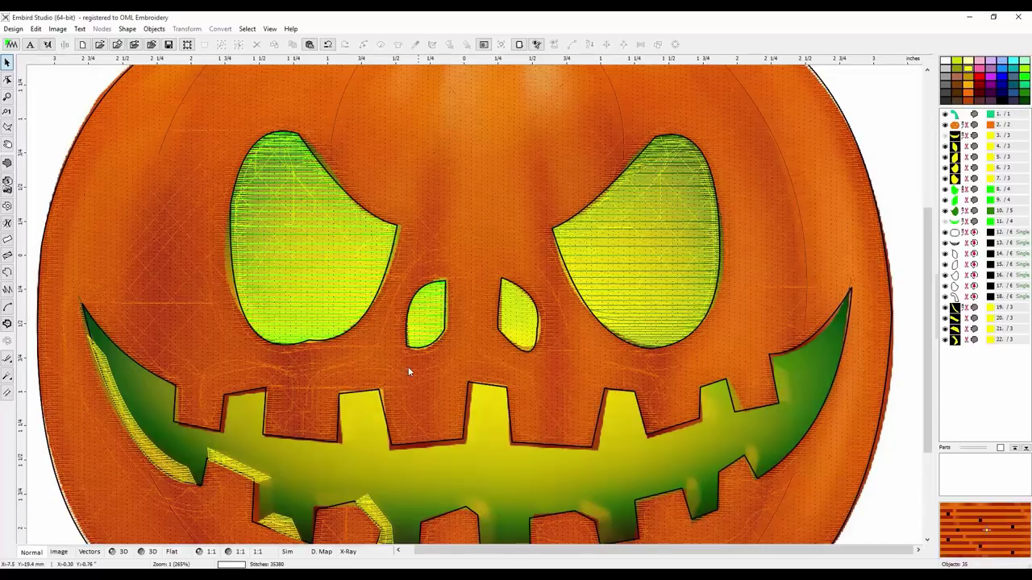
pyautogui.click(927, 540)
pyautogui.click(927, 540)
pyautogui.click(927, 540)
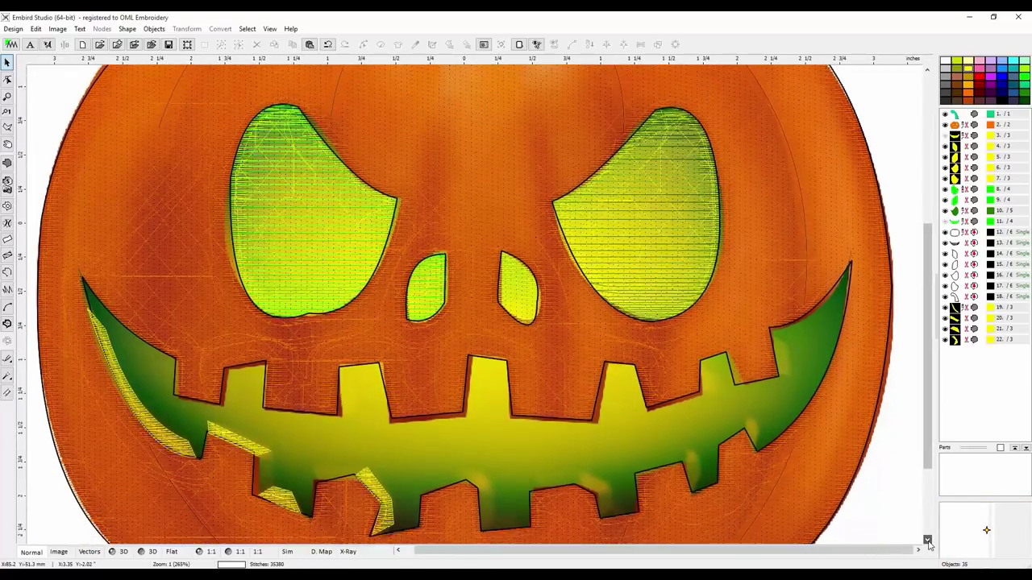
# Step: Open the parameters of the curved highlight fill on the mouth's lower-left edge and turn off Edge, Zig-Zag 1 and Zig-Zag 2
pyautogui.click(927, 540)
pyautogui.click(927, 540)
pyautogui.click(927, 540)
pyautogui.click(166, 392)
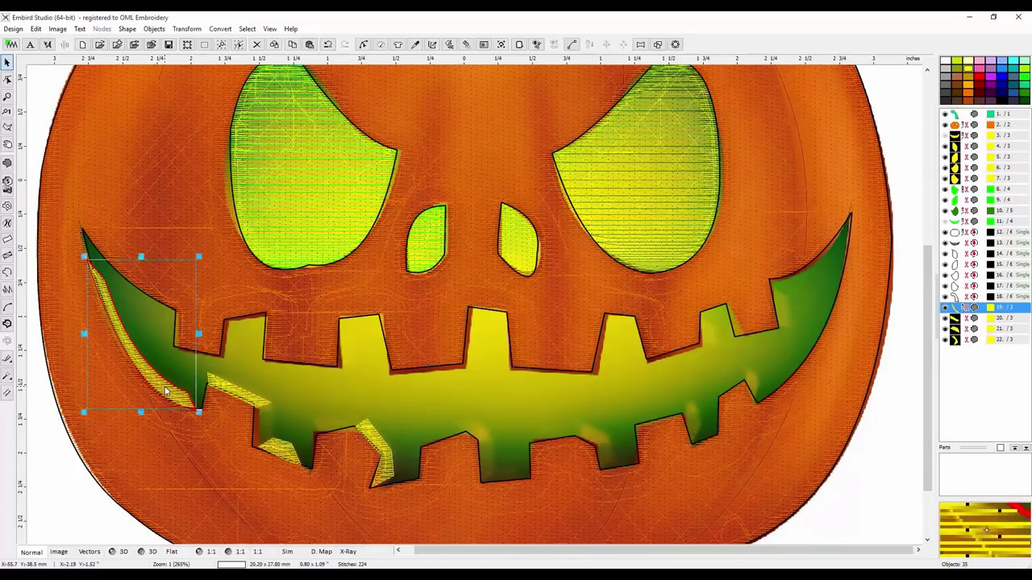
pyautogui.rightClick(166, 392)
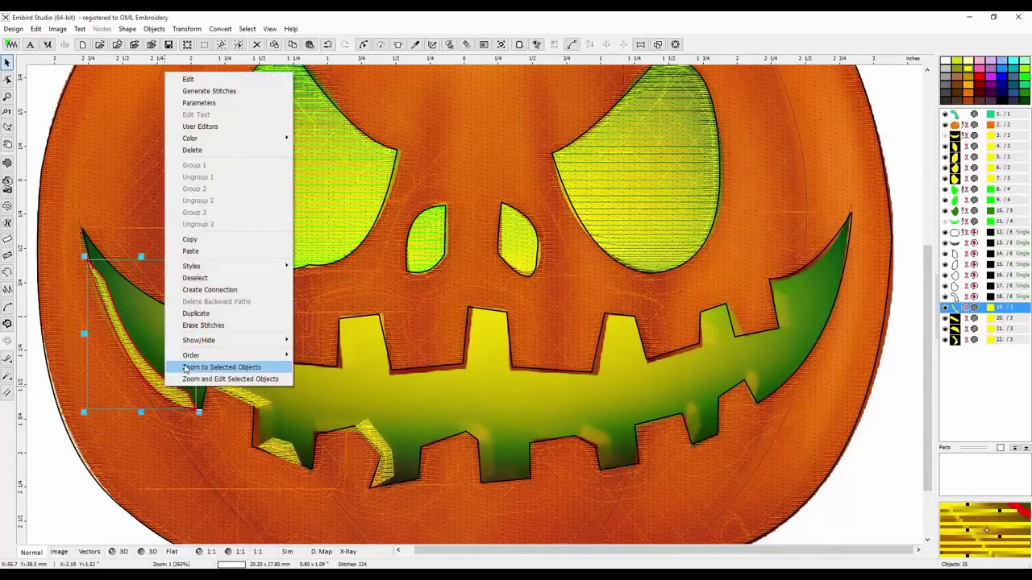
pyautogui.click(199, 104)
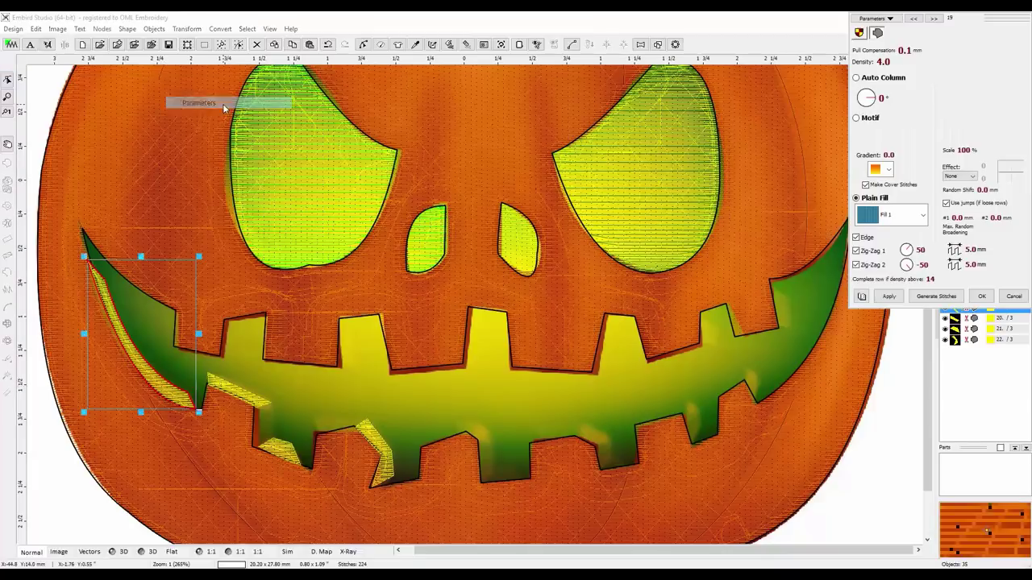
pyautogui.moveTo(992, 30); pyautogui.dragTo(384, 185)
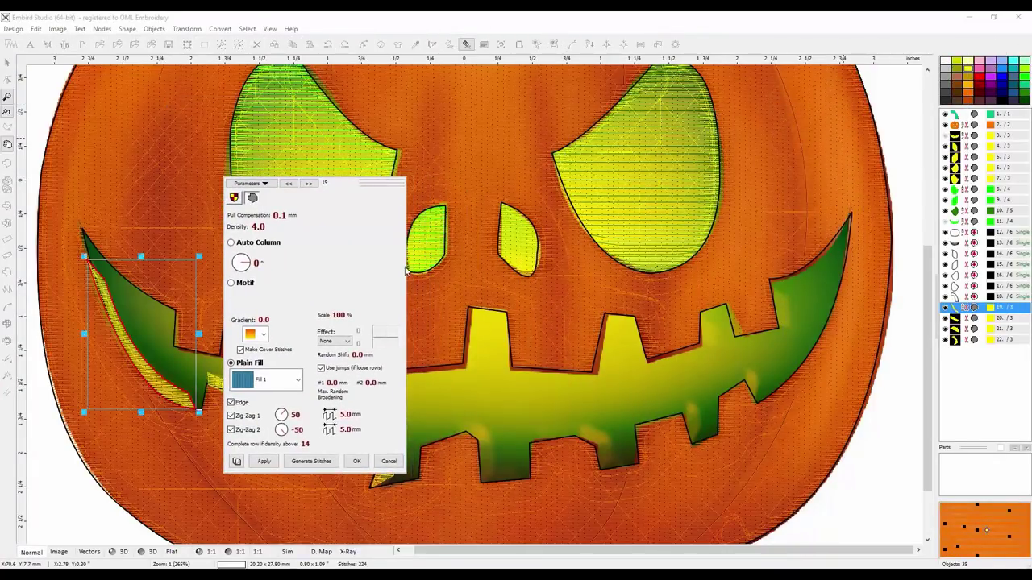
pyautogui.click(231, 403)
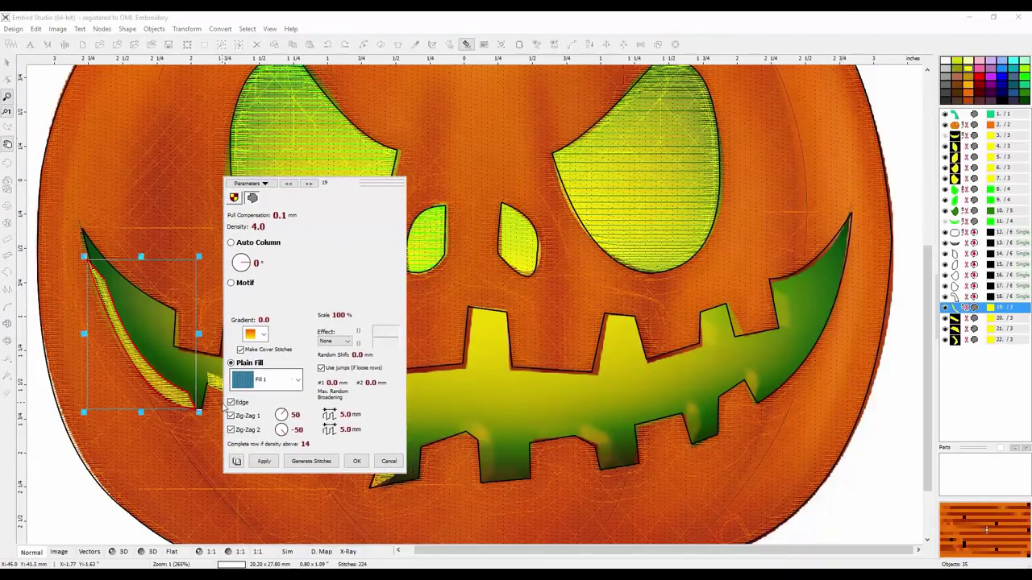
pyautogui.click(231, 416)
pyautogui.click(232, 430)
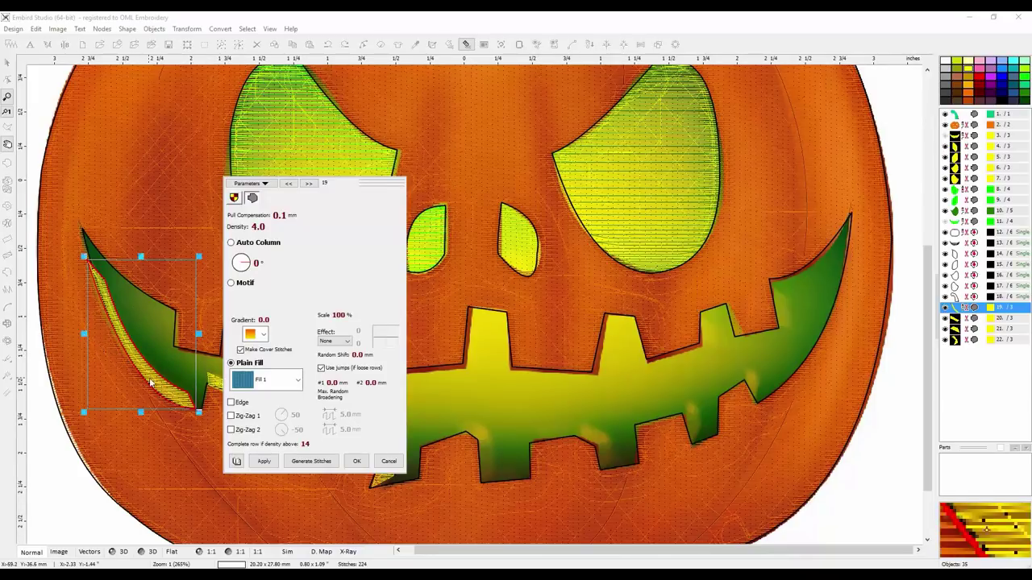
# Step: Test the curved fill's second maximum random broadening at 7.2 and 2.0 mm, settle on 2.5 mm, generate its stitches and deselect it
pyautogui.click(264, 461)
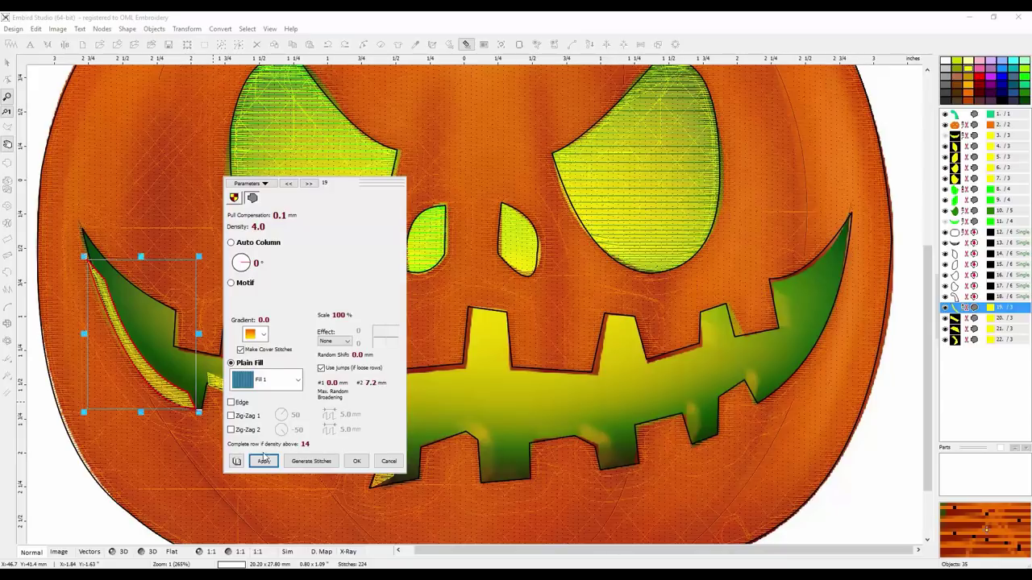
pyautogui.click(264, 461)
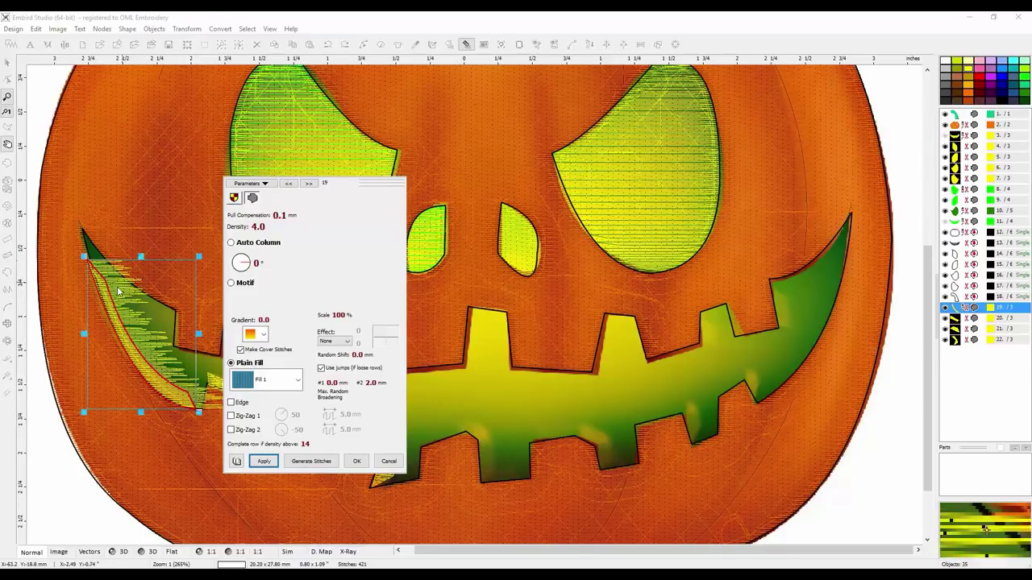
pyautogui.click(269, 464)
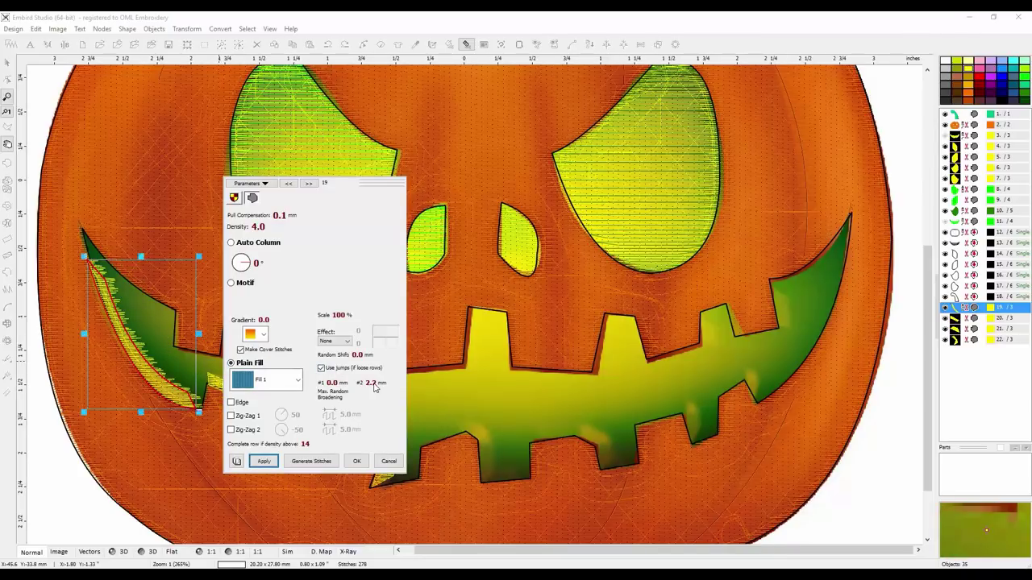
pyautogui.click(265, 462)
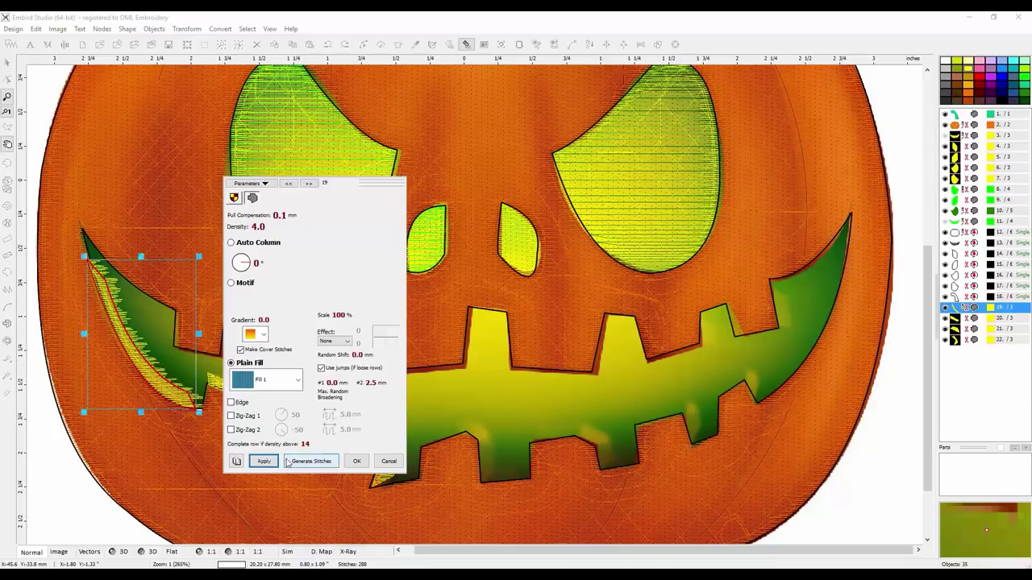
pyautogui.click(307, 464)
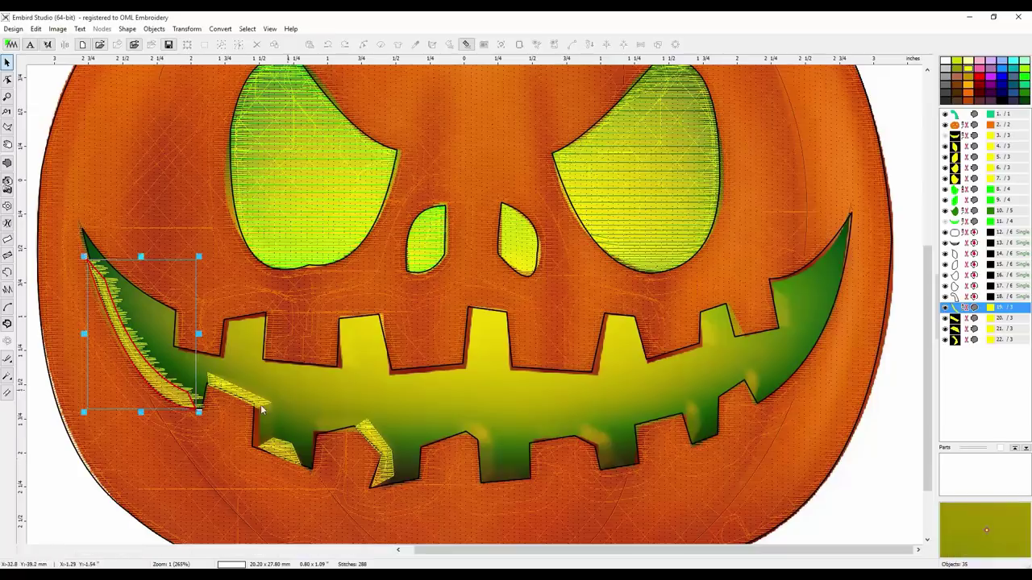
pyautogui.click(64, 493)
# Step: Set the second maximum random broadening of the slanted highlight fill in the first lower-left notch to 1.5 mm, generate its stitches and deselect it
pyautogui.scroll(-1, 155, 399)
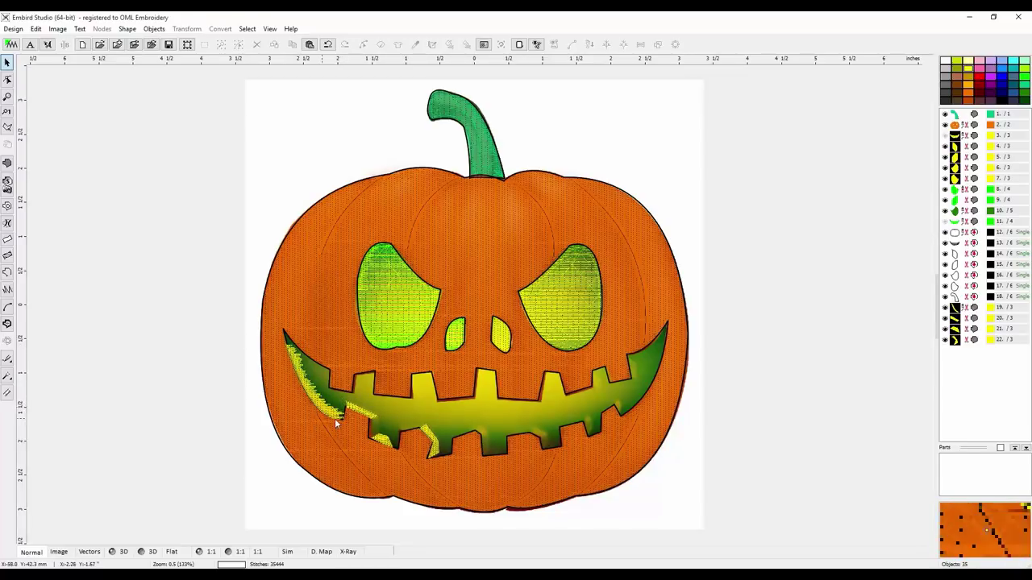
pyautogui.click(373, 415)
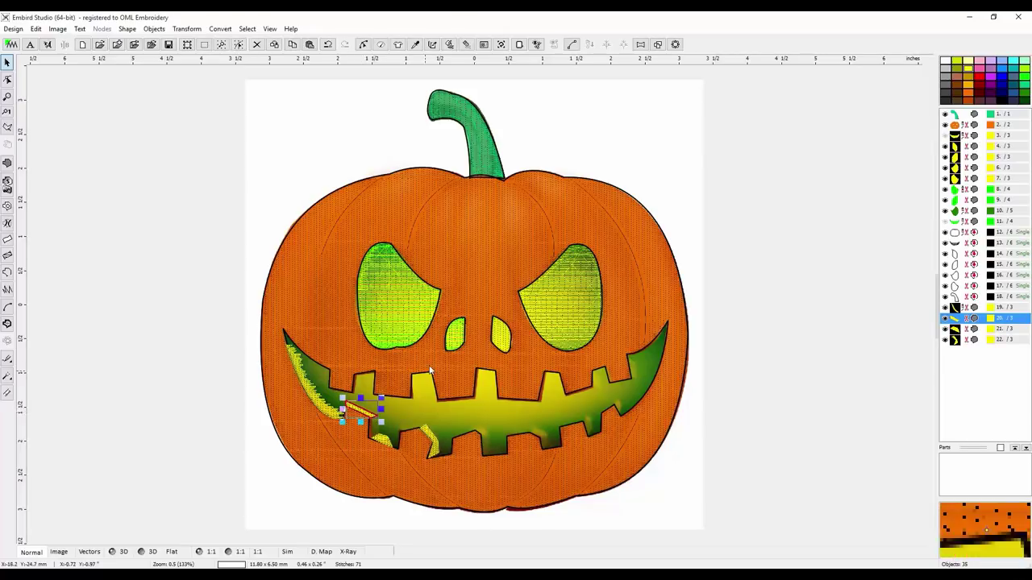
pyautogui.rightClick(415, 391)
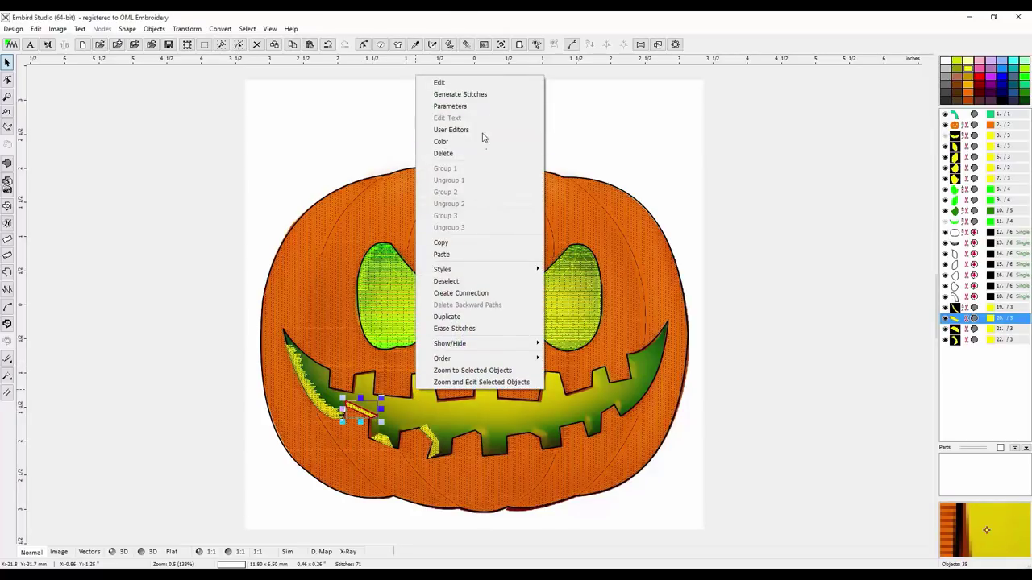
pyautogui.click(466, 106)
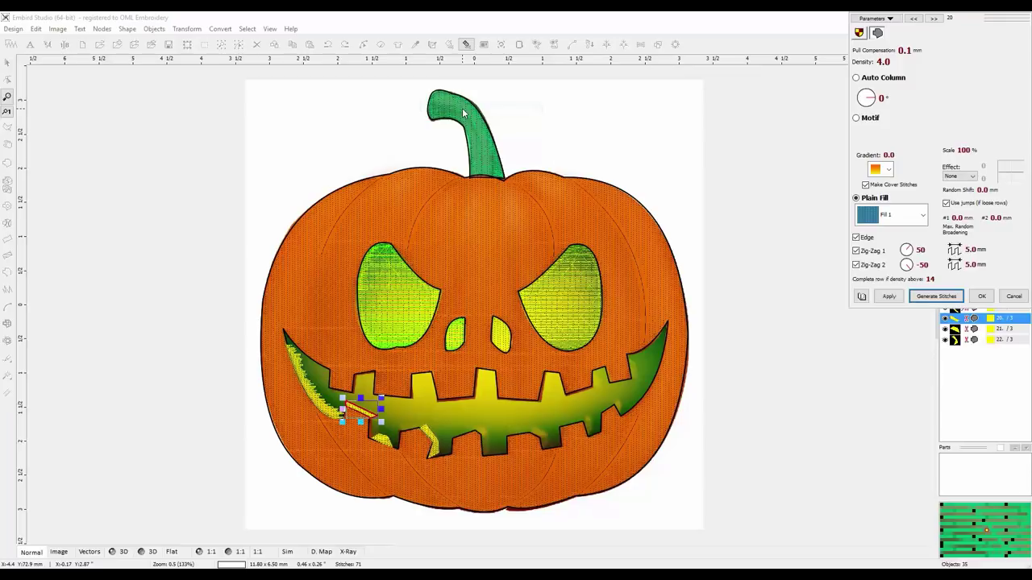
pyautogui.moveTo(822, 136); pyautogui.dragTo(546, 216)
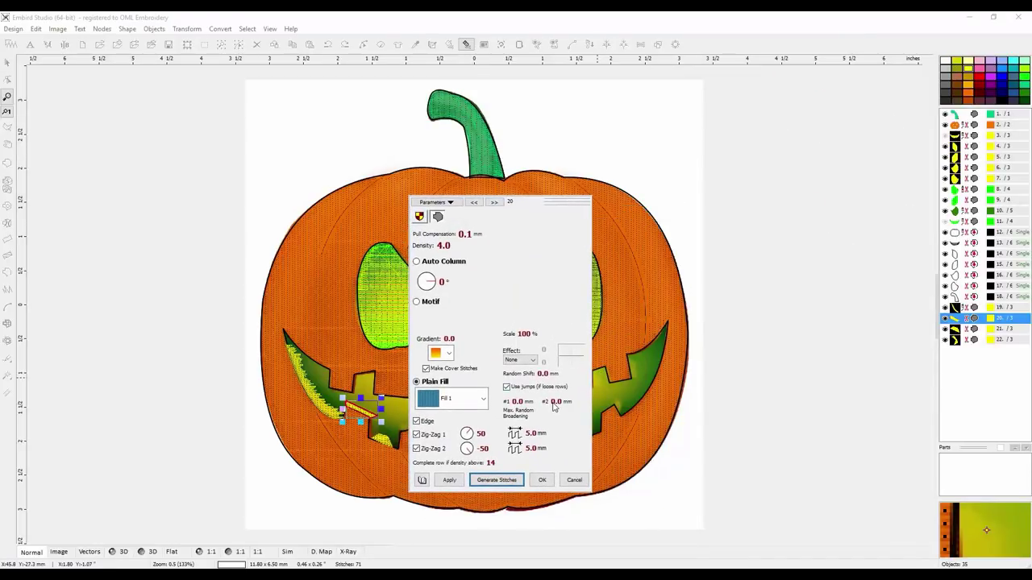
pyautogui.scroll(2, 553, 407)
pyautogui.click(449, 482)
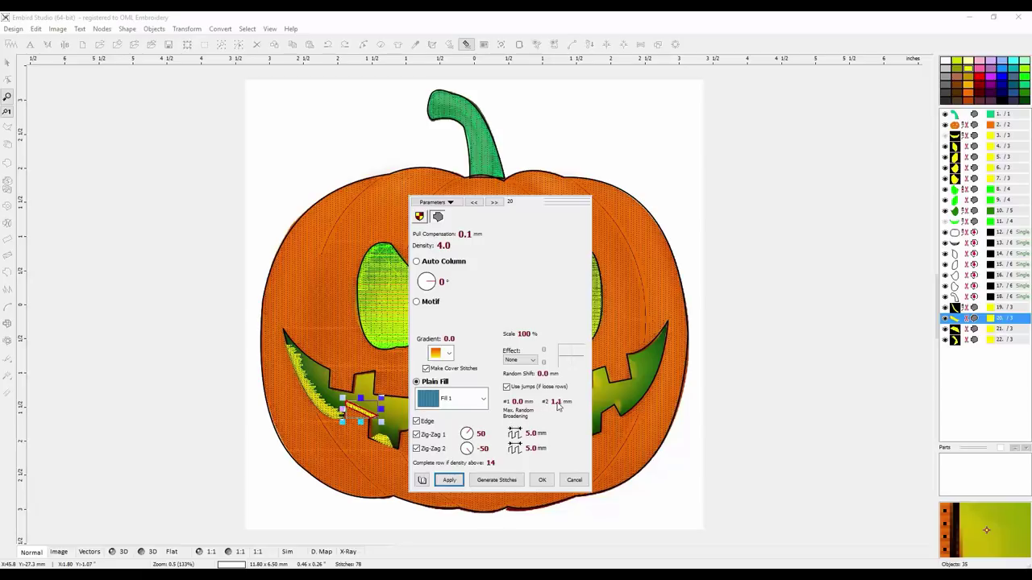
pyautogui.click(454, 482)
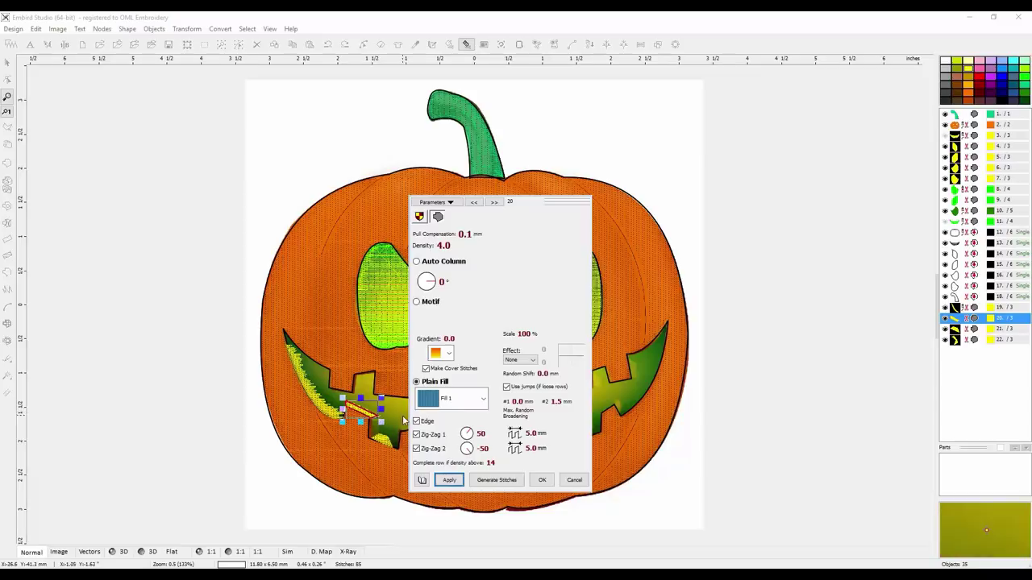
pyautogui.click(493, 482)
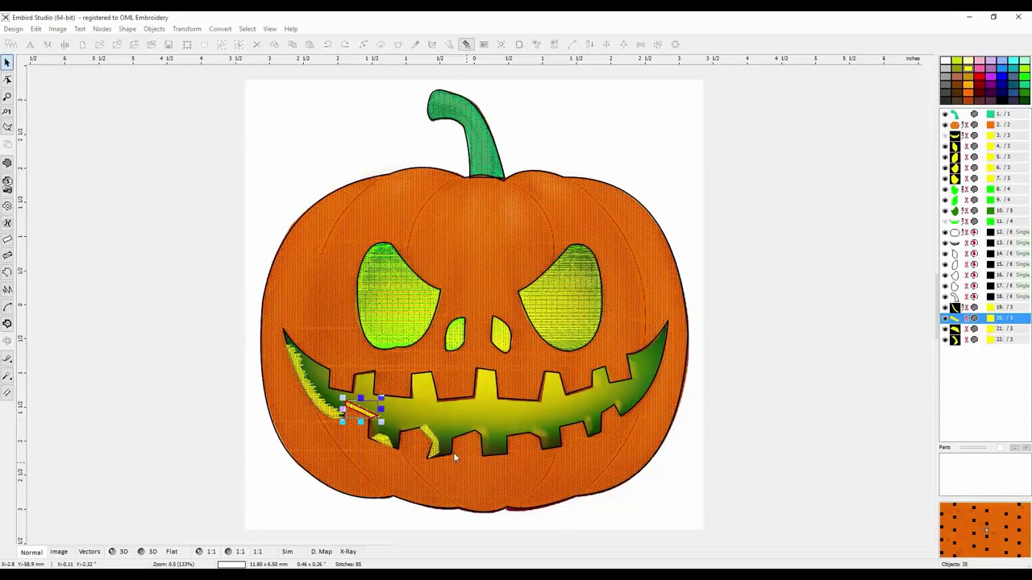
pyautogui.click(619, 511)
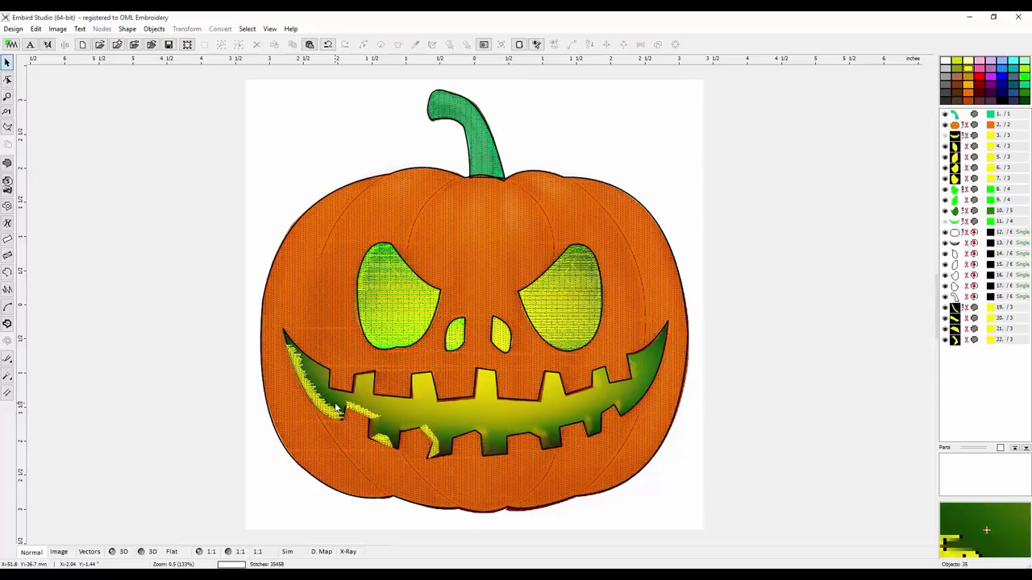
# Step: Move the four yellow mouth highlight fills directly after object 9, a bright green fill, in the sewing order and deselect them
pyautogui.click(381, 442)
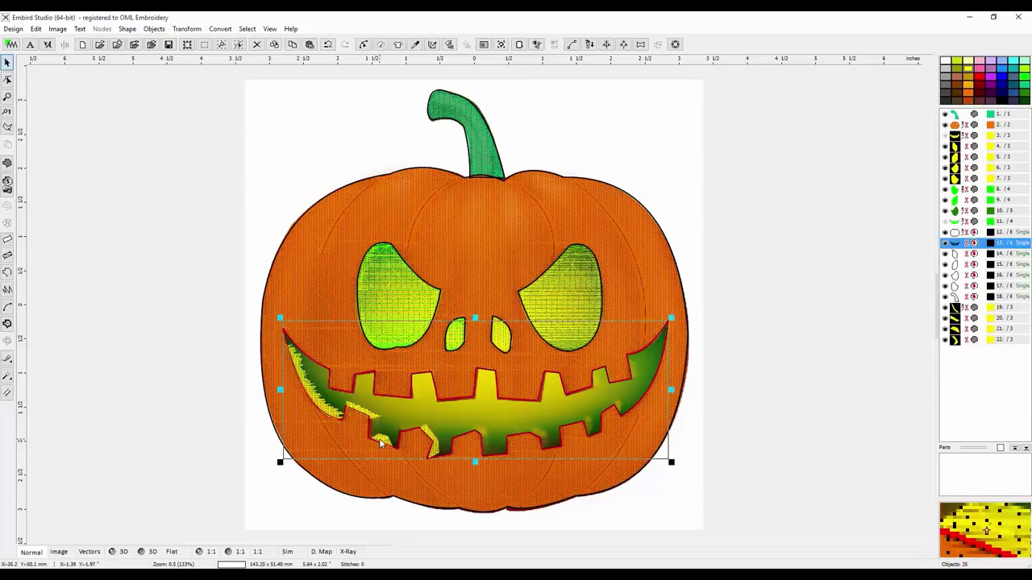
pyautogui.click(631, 153)
pyautogui.click(967, 309)
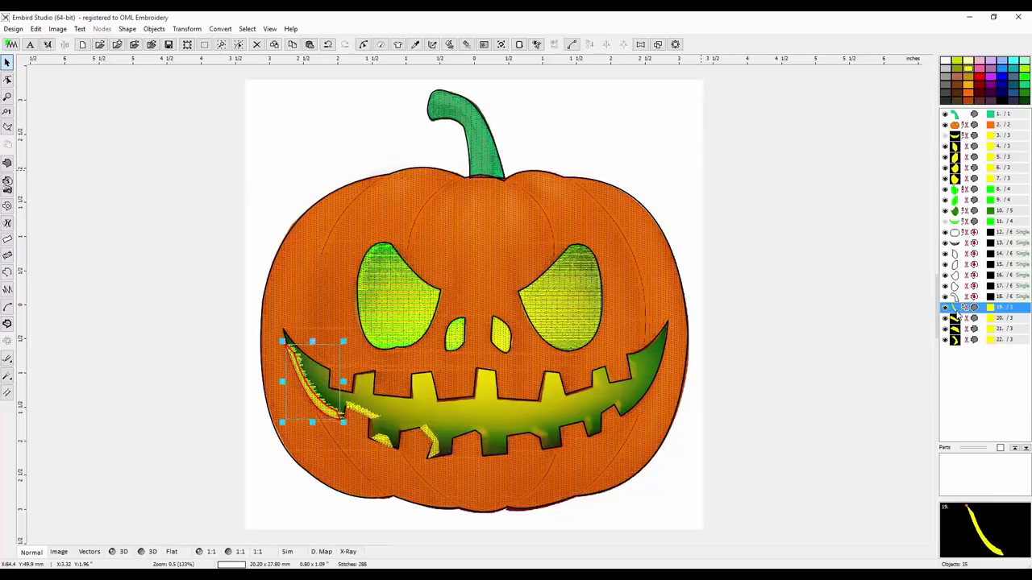
pyautogui.keyDown('shift'); pyautogui.click(959, 340); pyautogui.keyUp('shift')
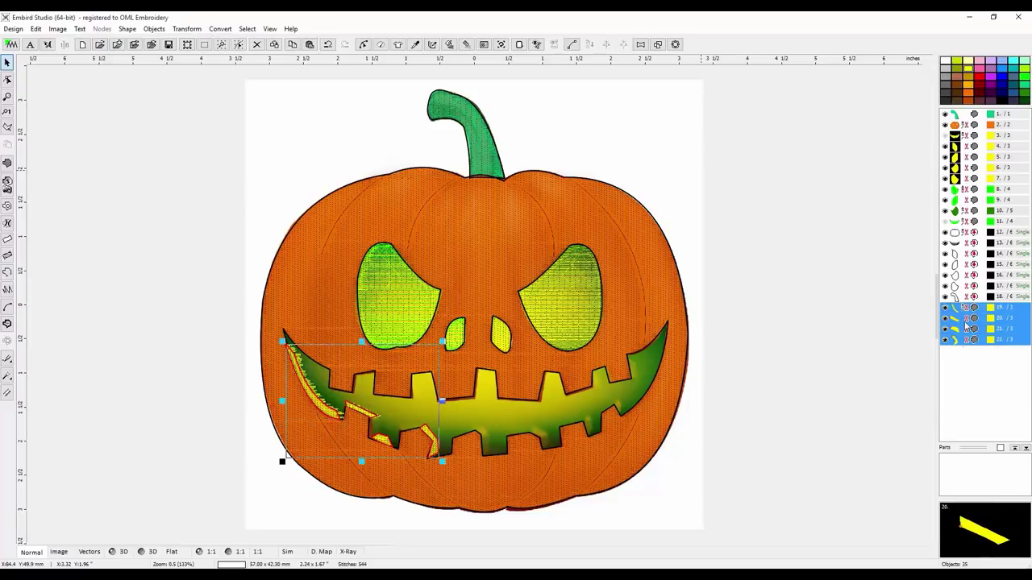
pyautogui.rightClick(956, 208)
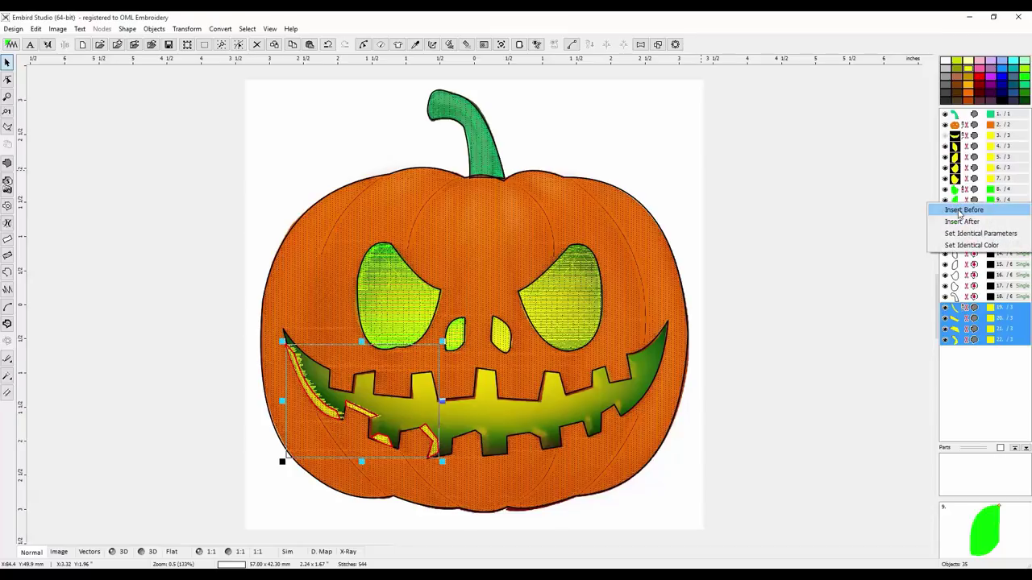
pyautogui.click(962, 222)
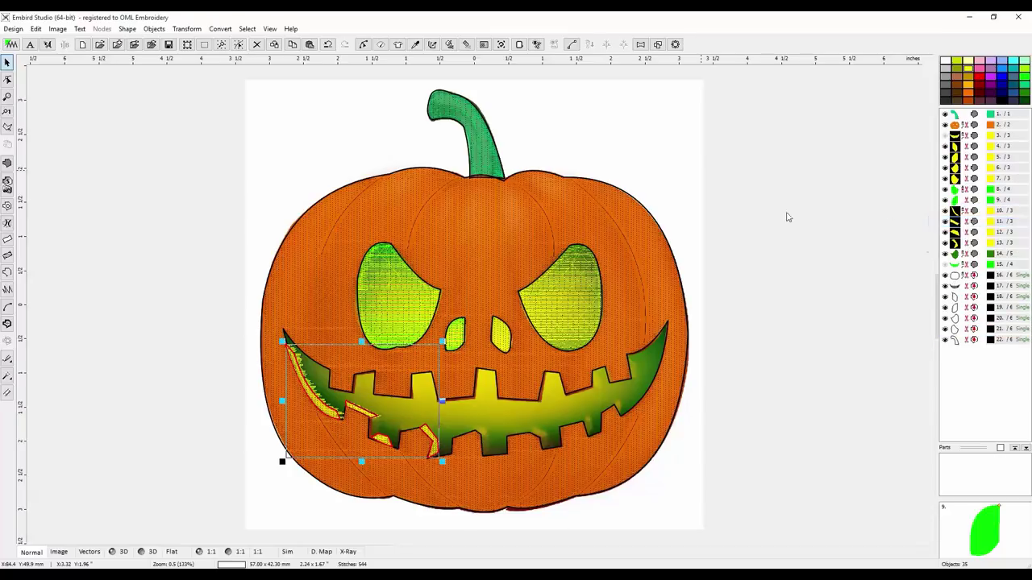
pyautogui.click(783, 213)
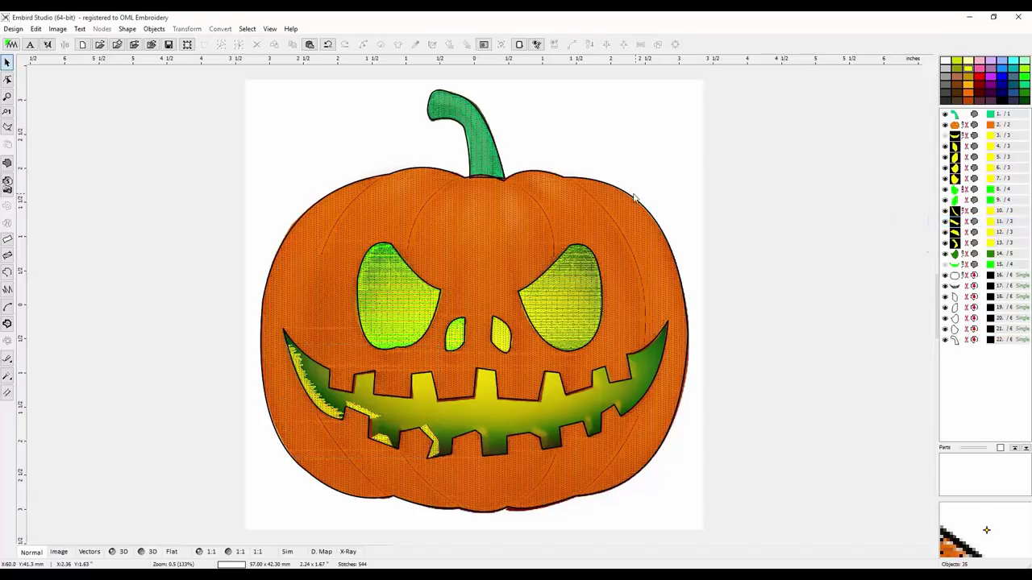
# Step: Make the hidden green and yellow mouth fills visible again and display the deselected design in 3D
pyautogui.click(948, 265)
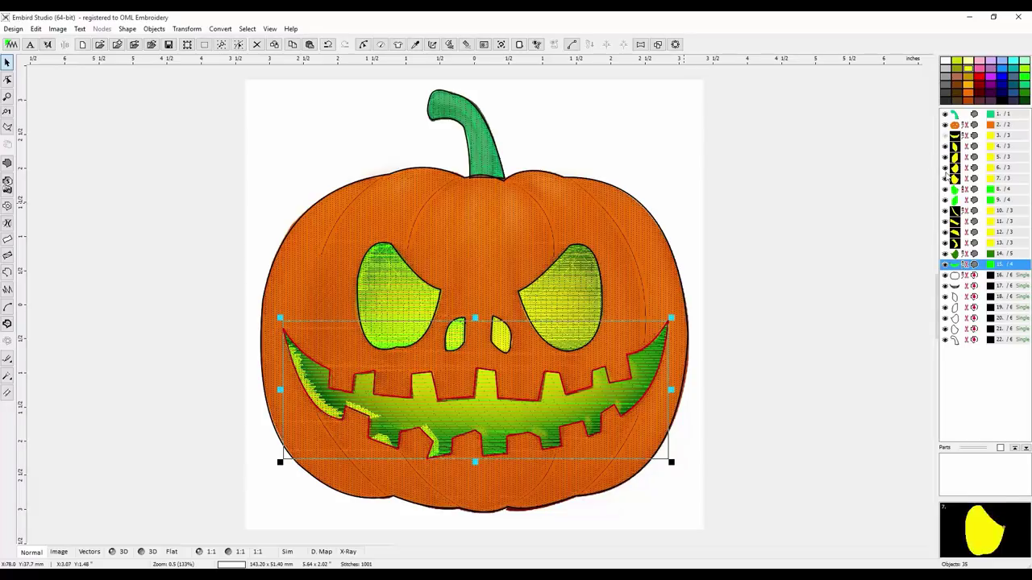
pyautogui.click(947, 136)
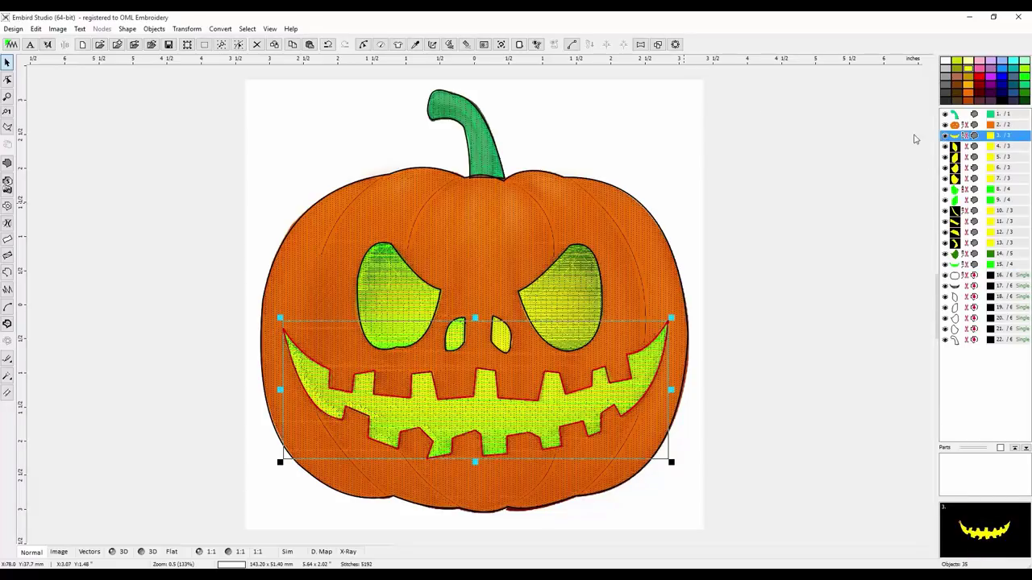
pyautogui.click(564, 118)
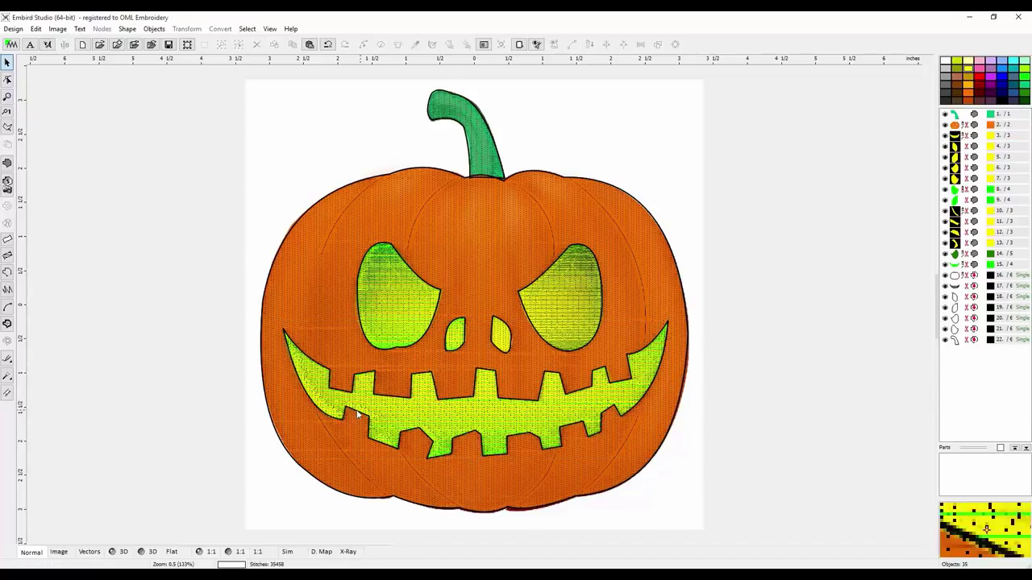
pyautogui.click(112, 553)
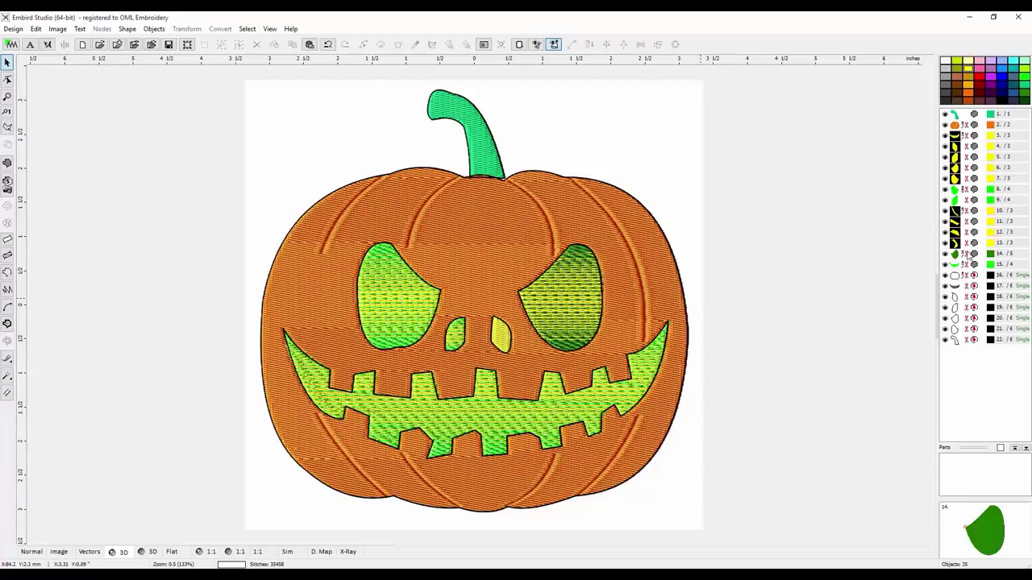
# Step: Move the four yellow highlight fills directly after the bright green mouth fill in the sewing order and compare the normal and 3D views
pyautogui.click(956, 211)
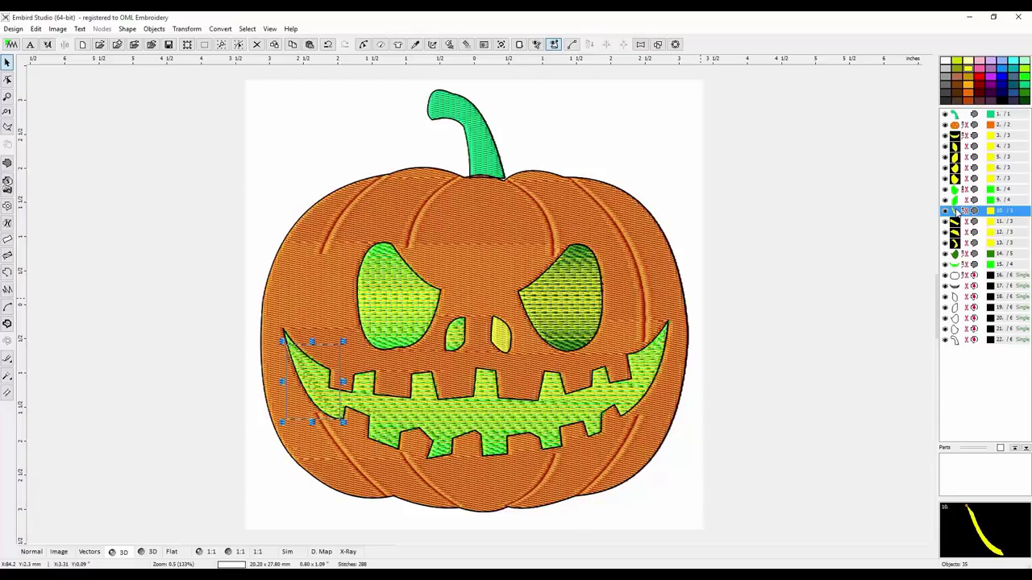
pyautogui.keyDown('shift'); pyautogui.click(956, 243); pyautogui.keyUp('shift')
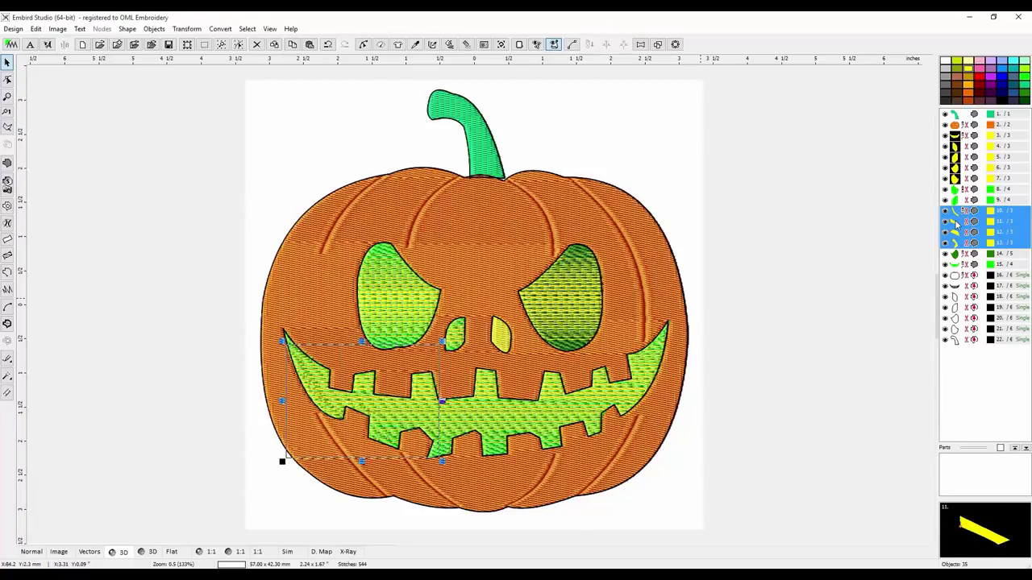
pyautogui.rightClick(958, 268)
pyautogui.click(968, 287)
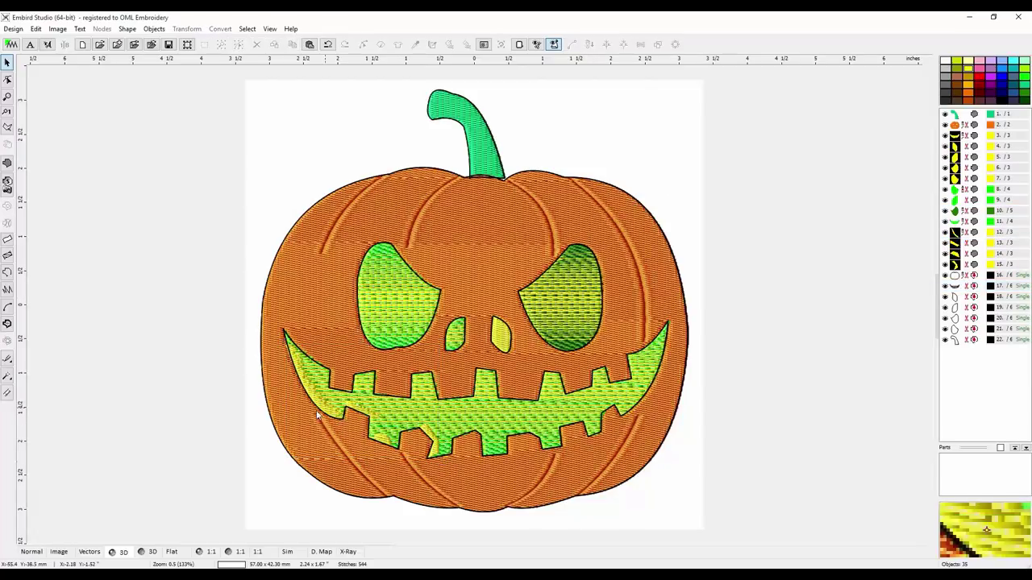
pyautogui.click(30, 551)
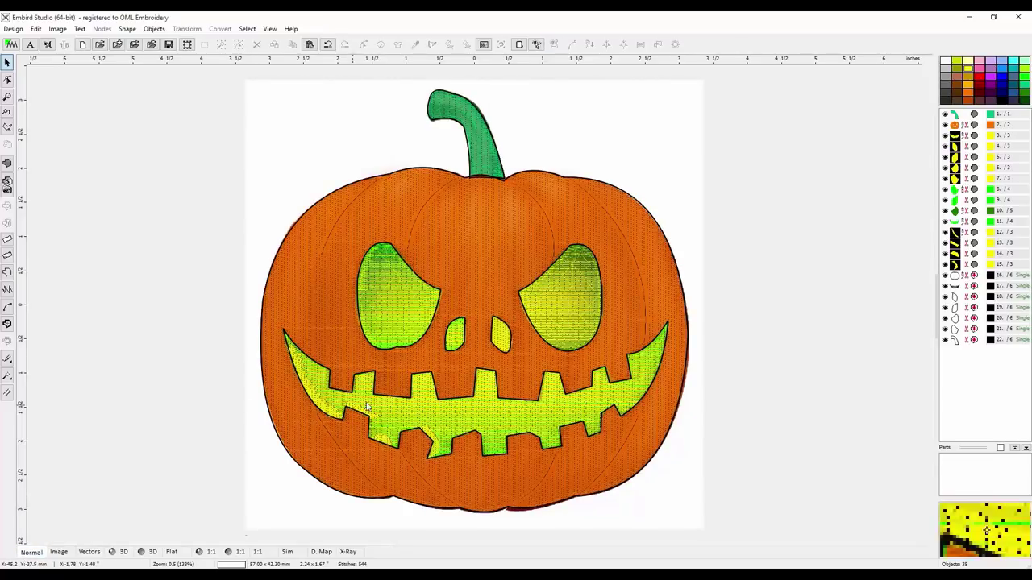
pyautogui.click(125, 552)
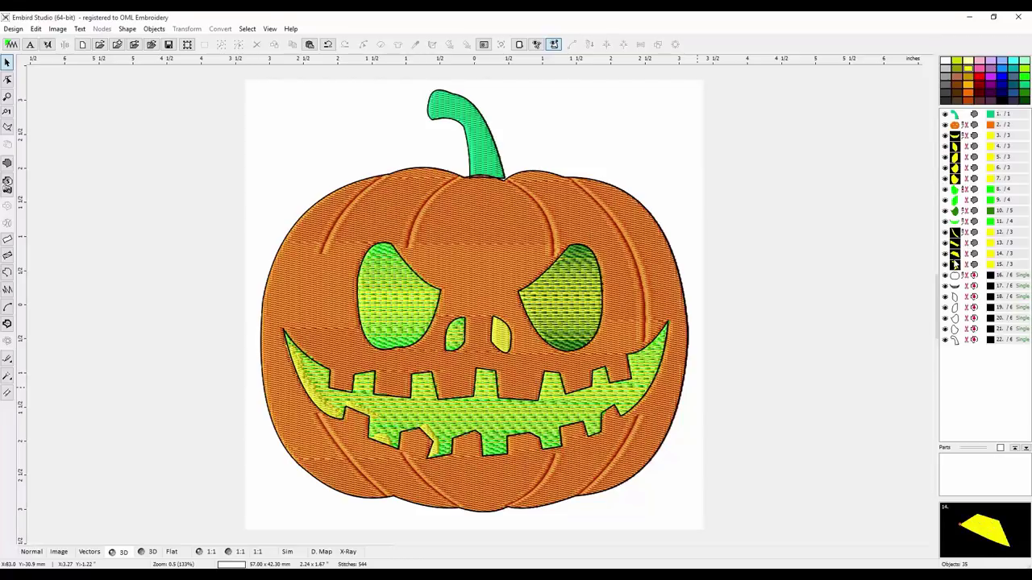
# Step: Adjust the second maximum random broadening of yellow highlight fill 14 in the first lower-left mouth tooth and generate its stitches
pyautogui.click(955, 254)
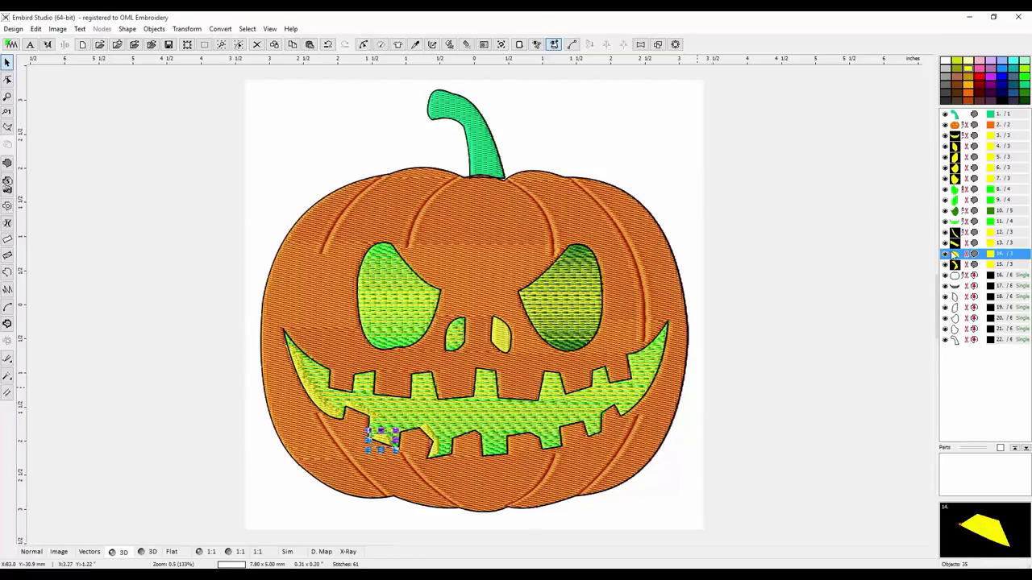
pyautogui.rightClick(672, 218)
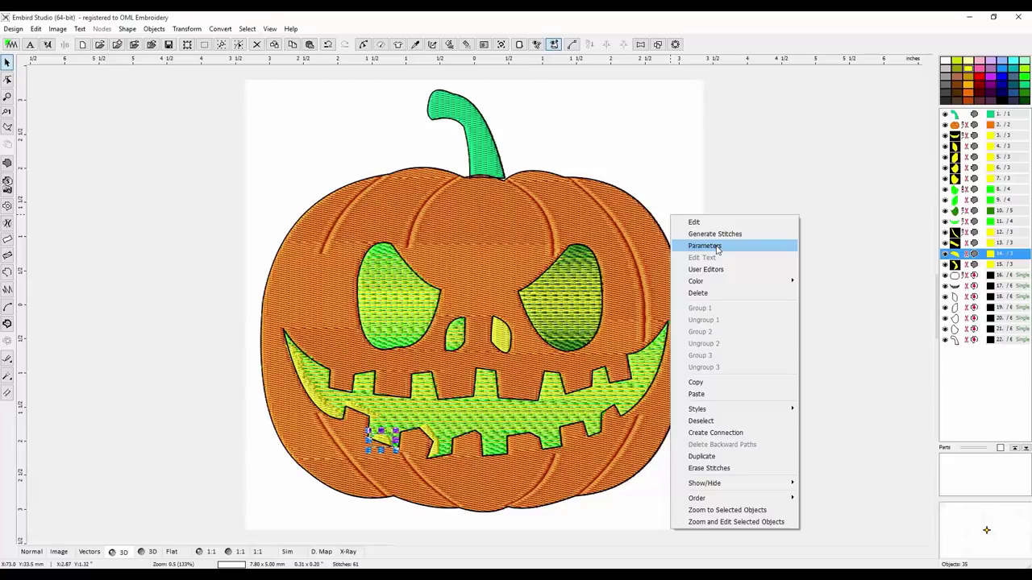
pyautogui.click(708, 243)
pyautogui.moveTo(1005, 17); pyautogui.dragTo(682, 190)
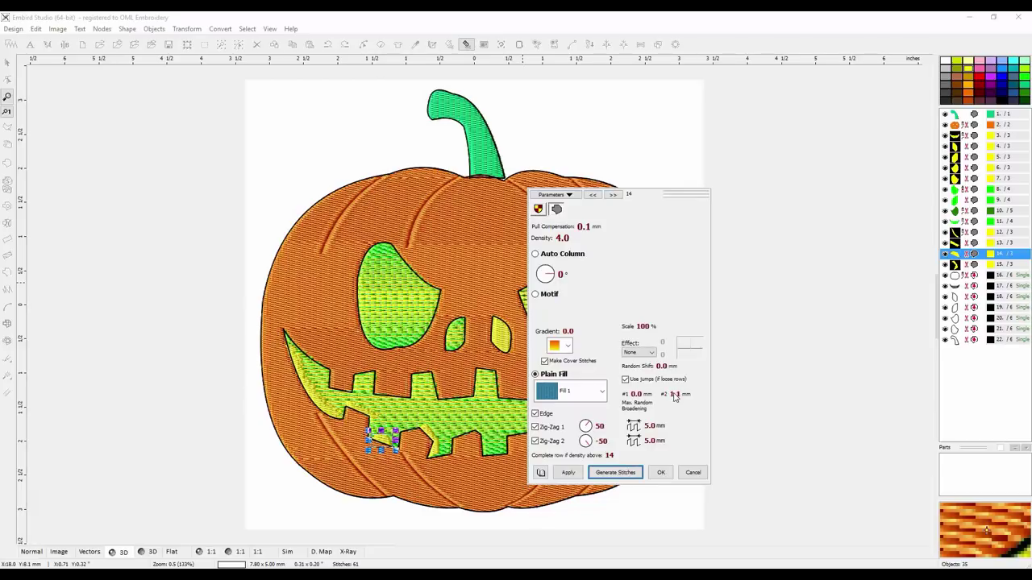
pyautogui.click(615, 472)
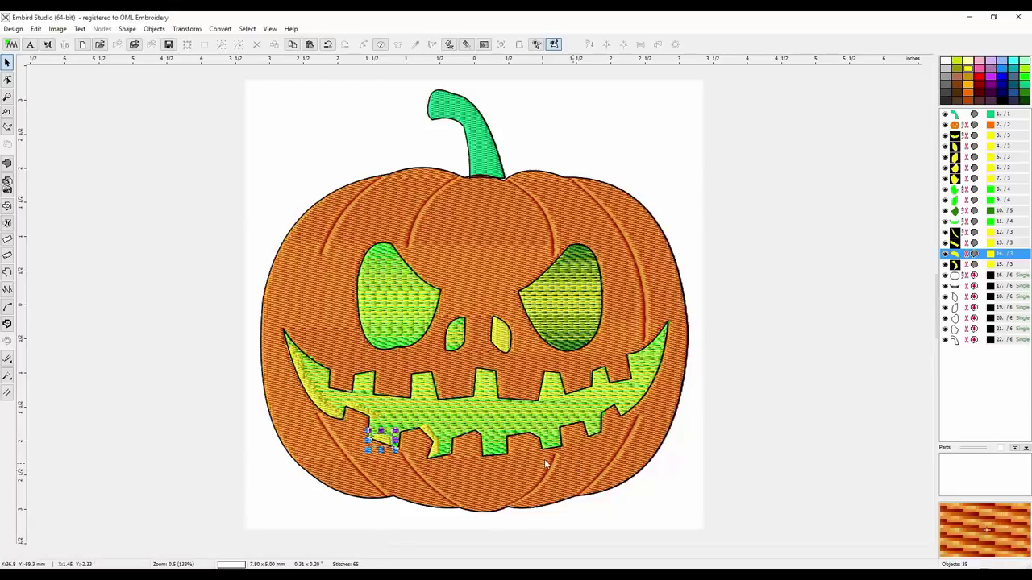
# Step: Set the second maximum random broadening of yellow highlight fill 15, in the lower mouth edge, to 3.0 mm, generate its stitches and deselect it
pyautogui.click(1000, 286)
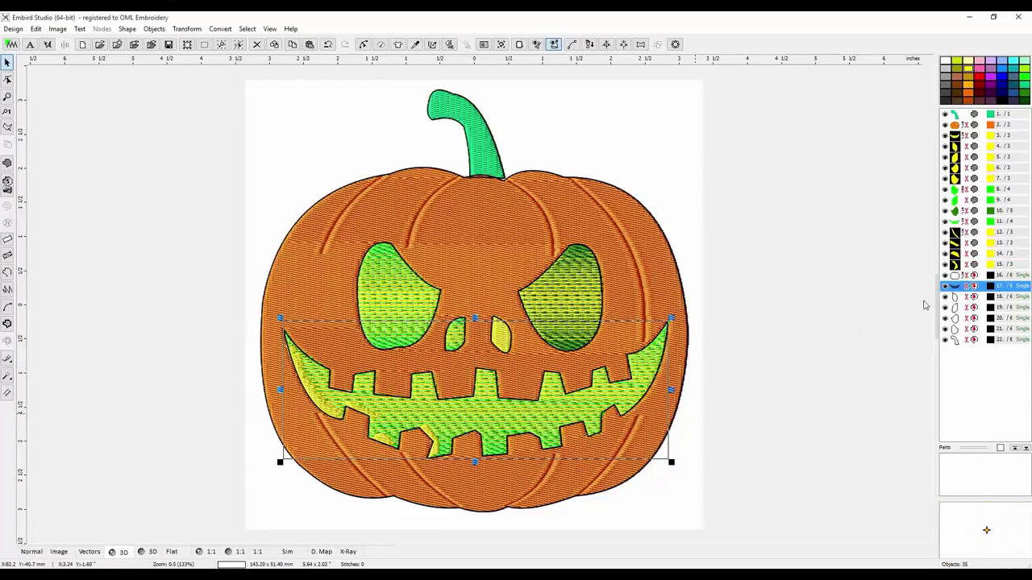
pyautogui.click(958, 266)
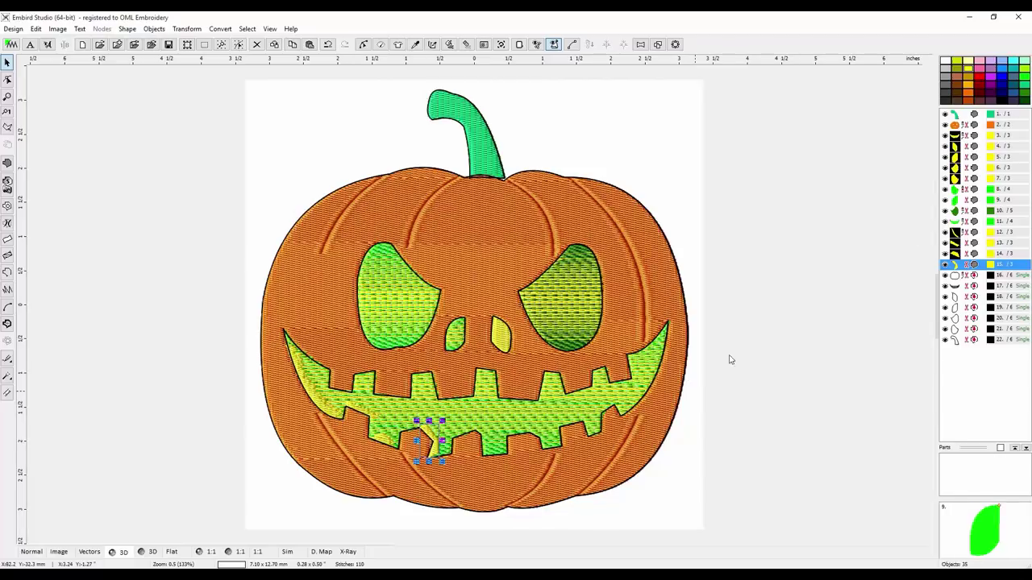
pyautogui.rightClick(433, 444)
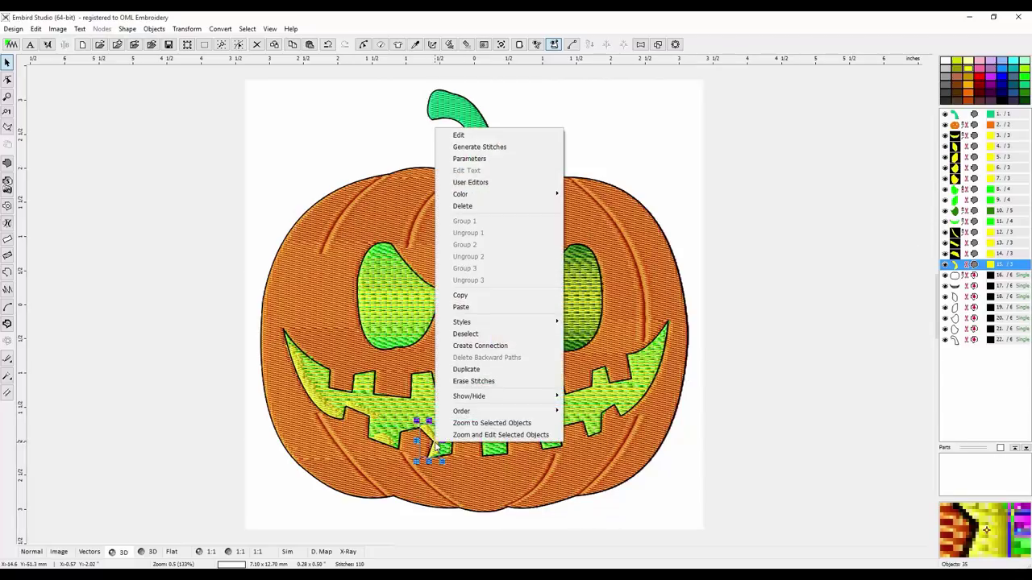
pyautogui.click(481, 160)
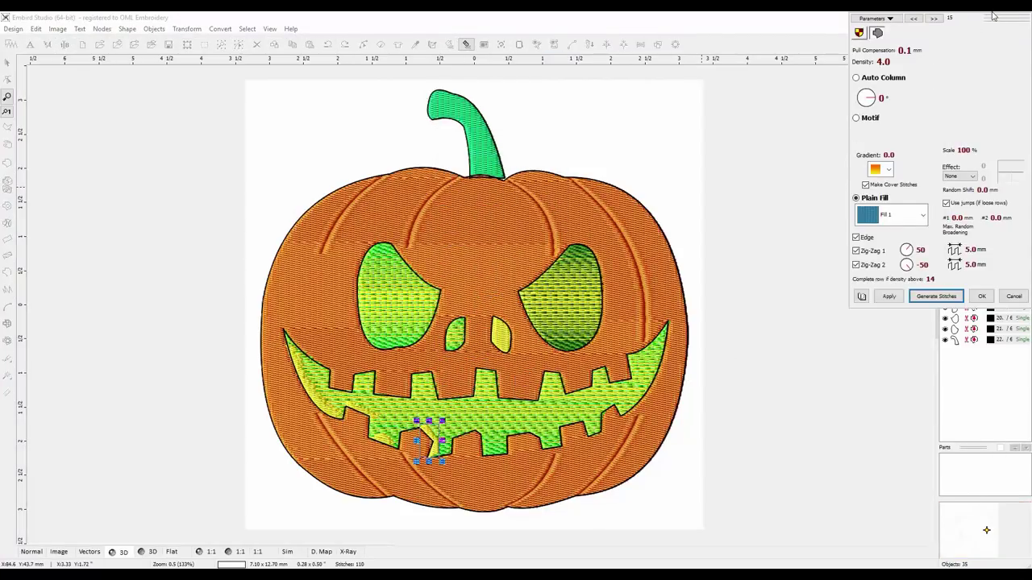
pyautogui.moveTo(999, 26); pyautogui.dragTo(677, 135)
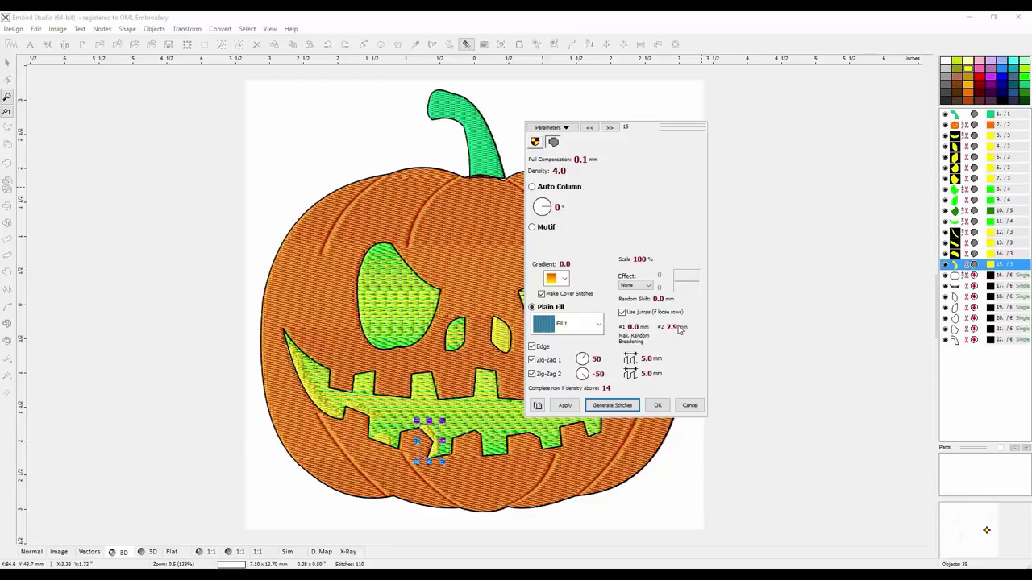
pyautogui.click(565, 406)
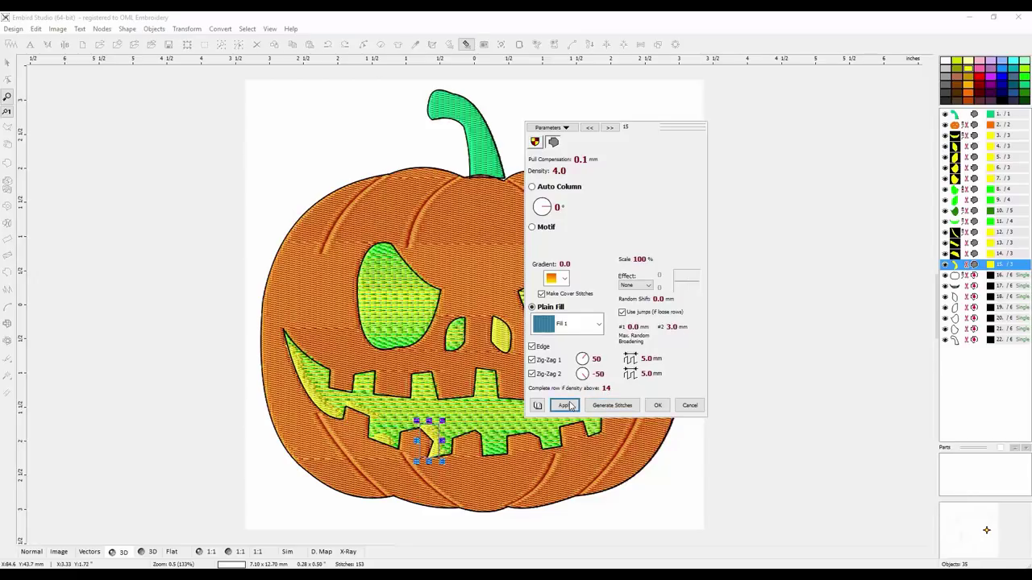
pyautogui.click(613, 406)
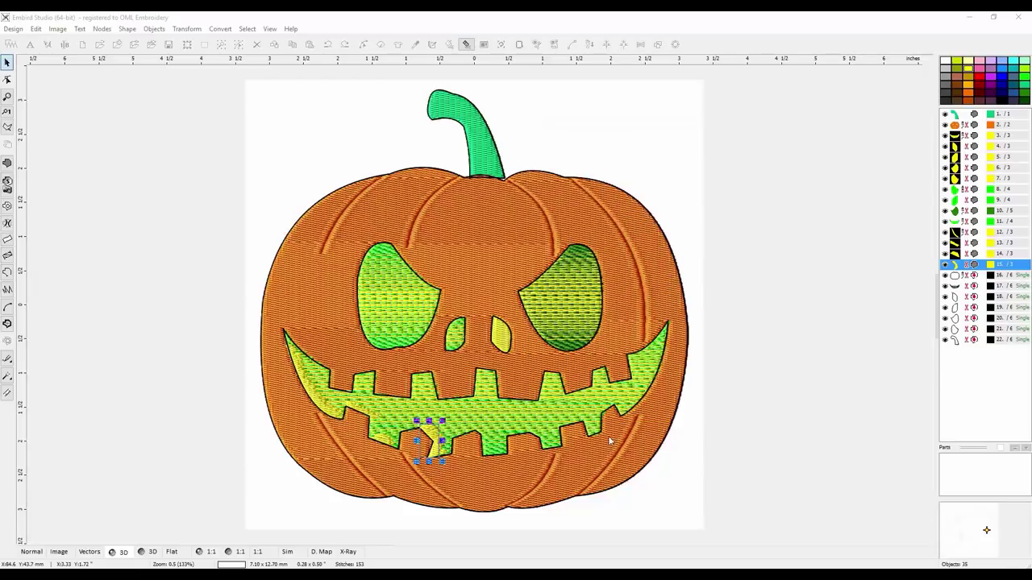
pyautogui.click(642, 503)
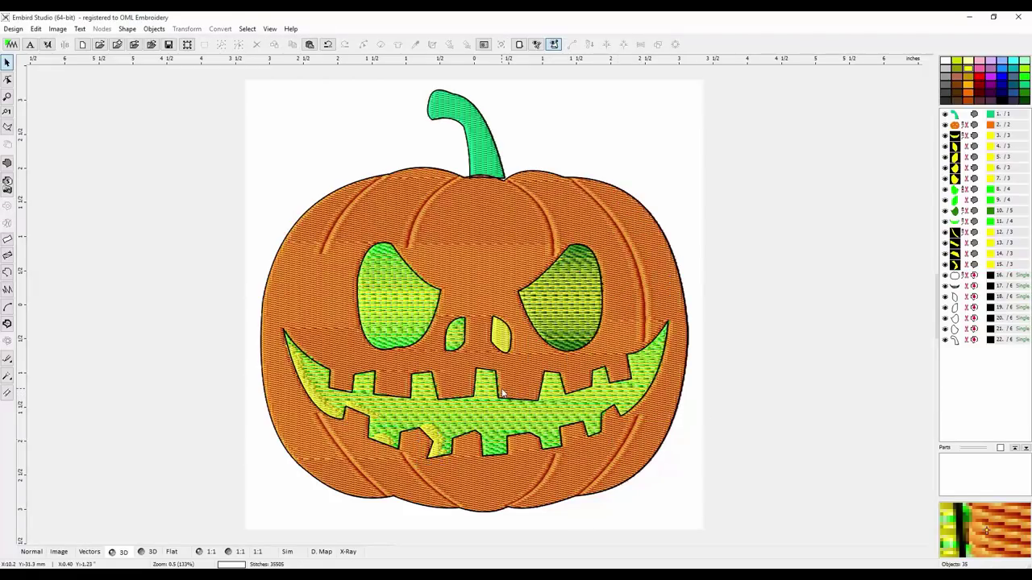
pyautogui.scroll(-1, 502, 393)
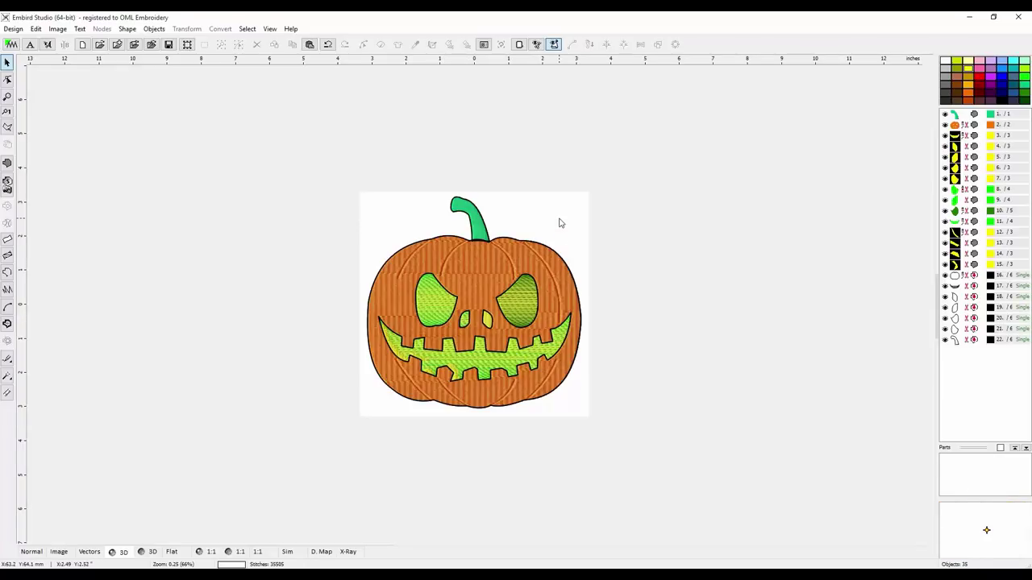
pyautogui.click(534, 252)
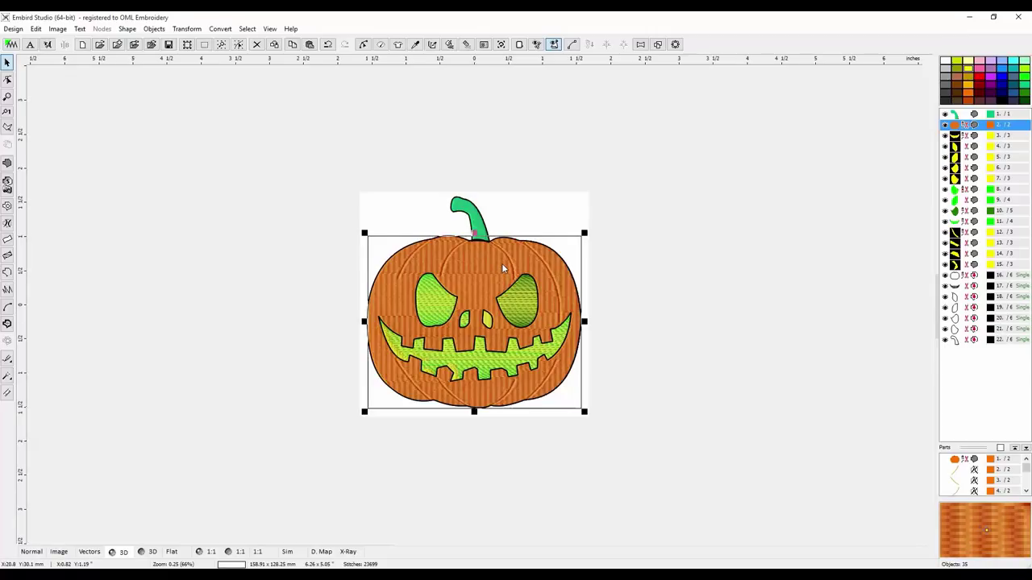
pyautogui.press('+')
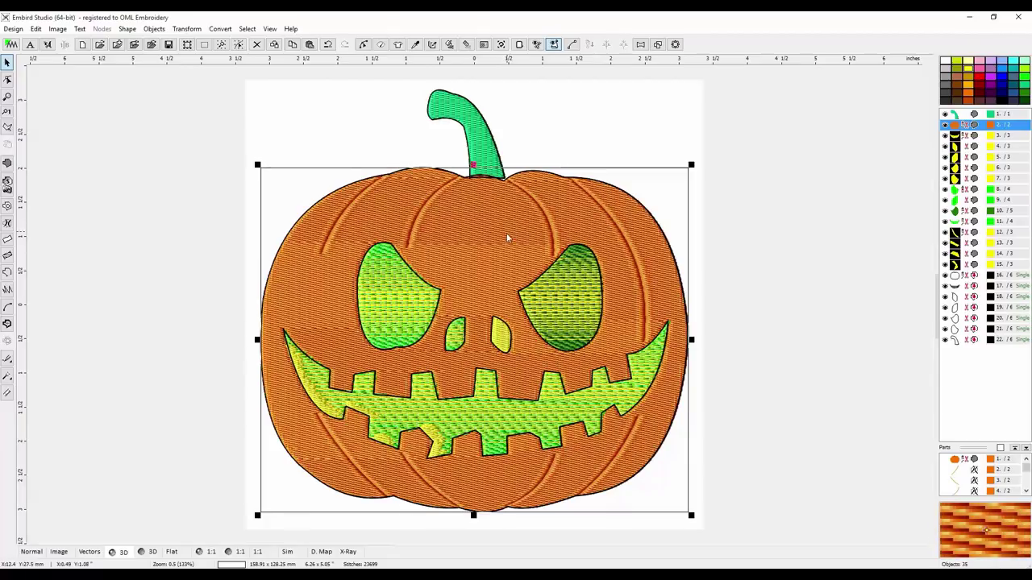
pyautogui.rightClick(507, 240)
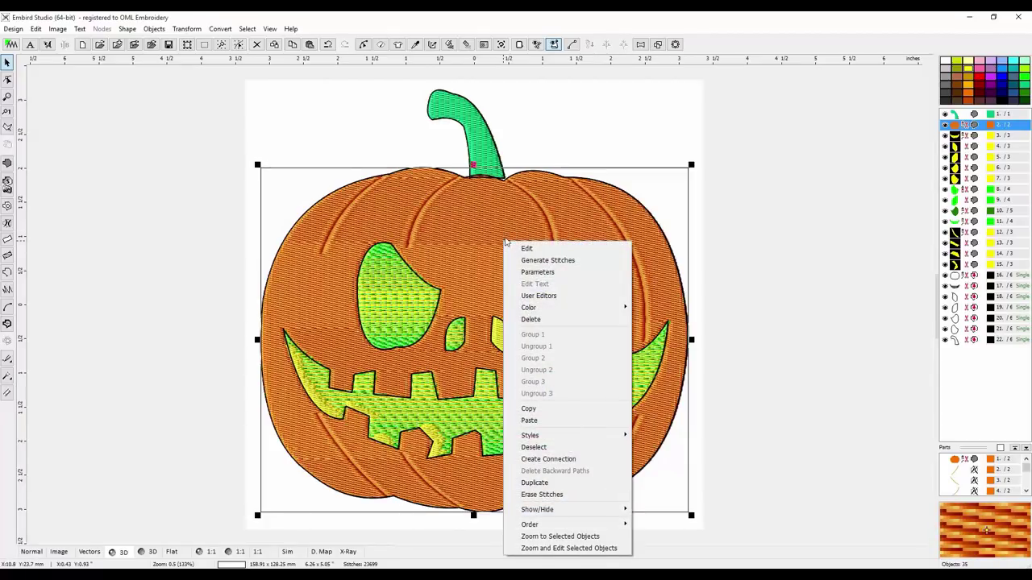
pyautogui.click(566, 136)
pyautogui.click(500, 230)
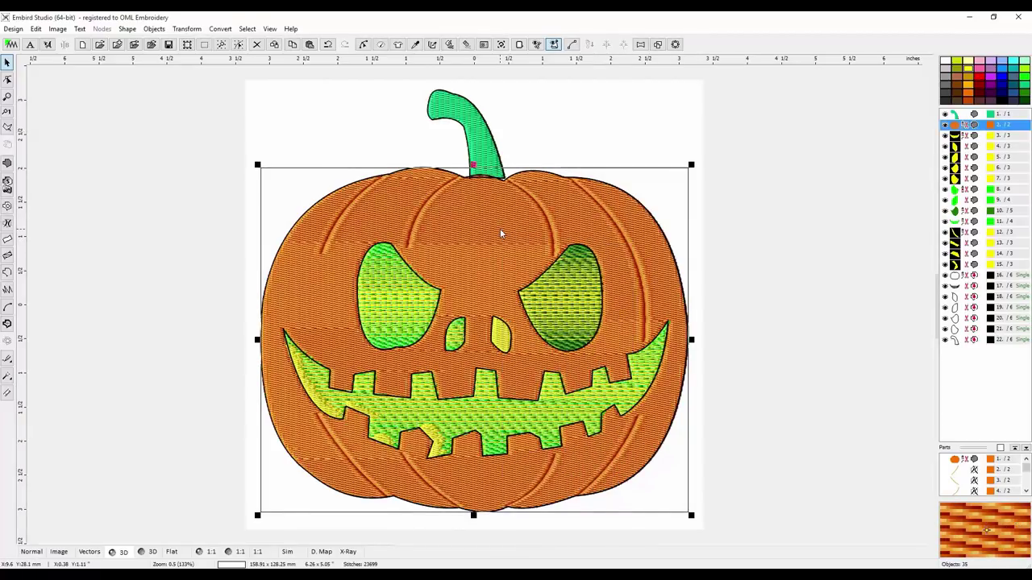
pyautogui.click(547, 106)
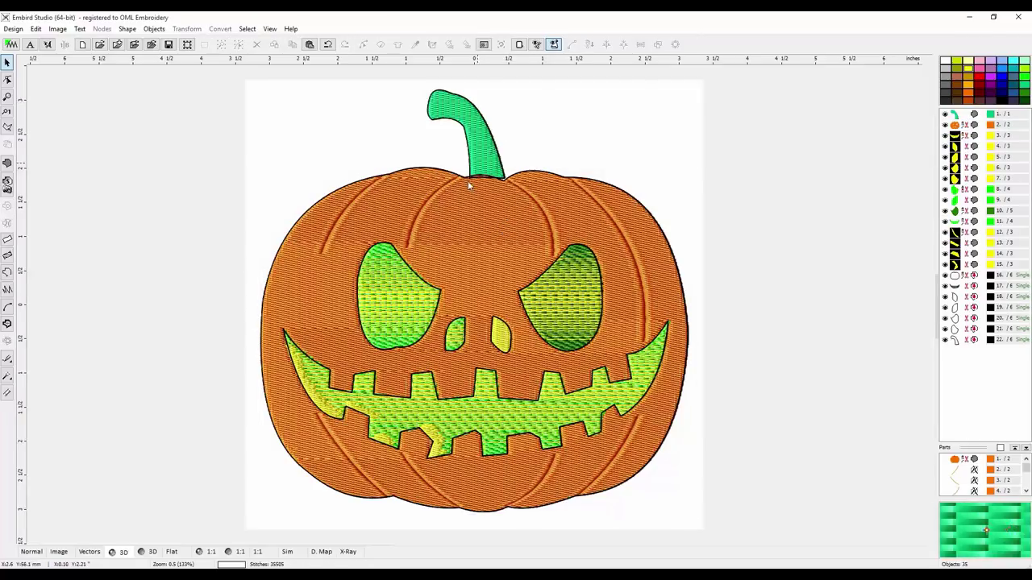
# Step: Add a curved carving line, about 13.6 × 23.3 mm, along the middle of the green stem, generate its stitches and display it in 3D
pyautogui.click(30, 553)
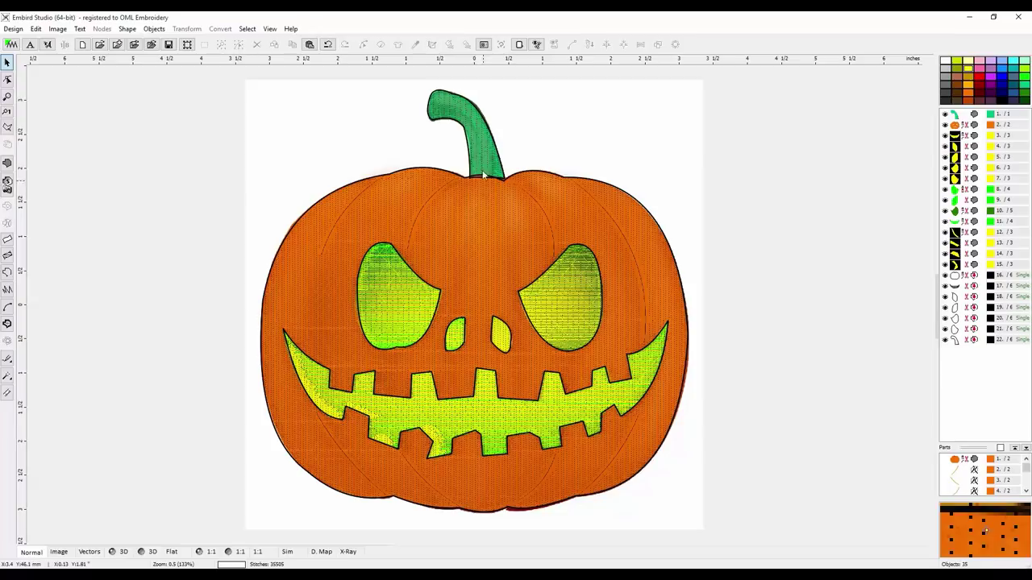
pyautogui.click(449, 145)
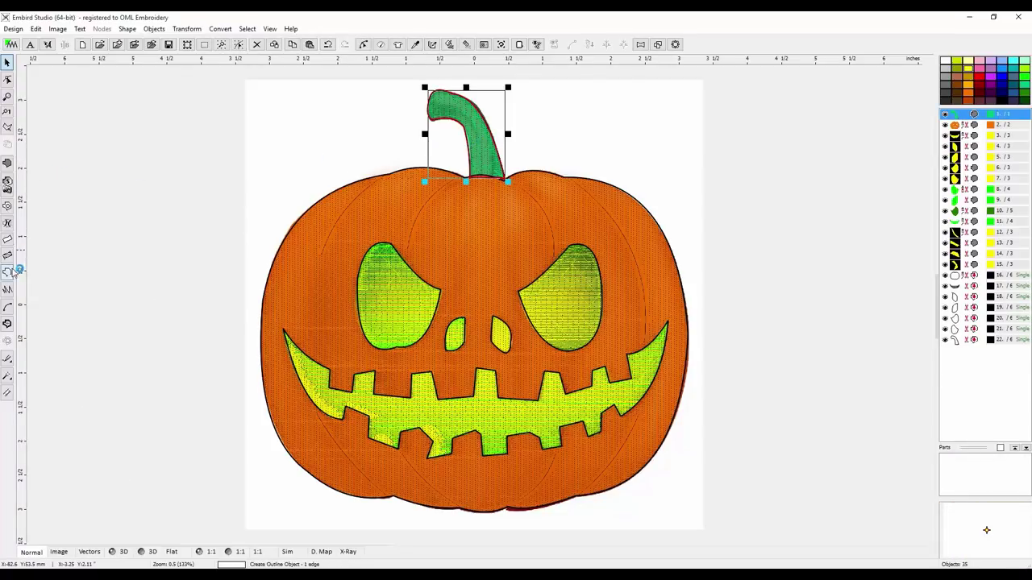
pyautogui.click(7, 225)
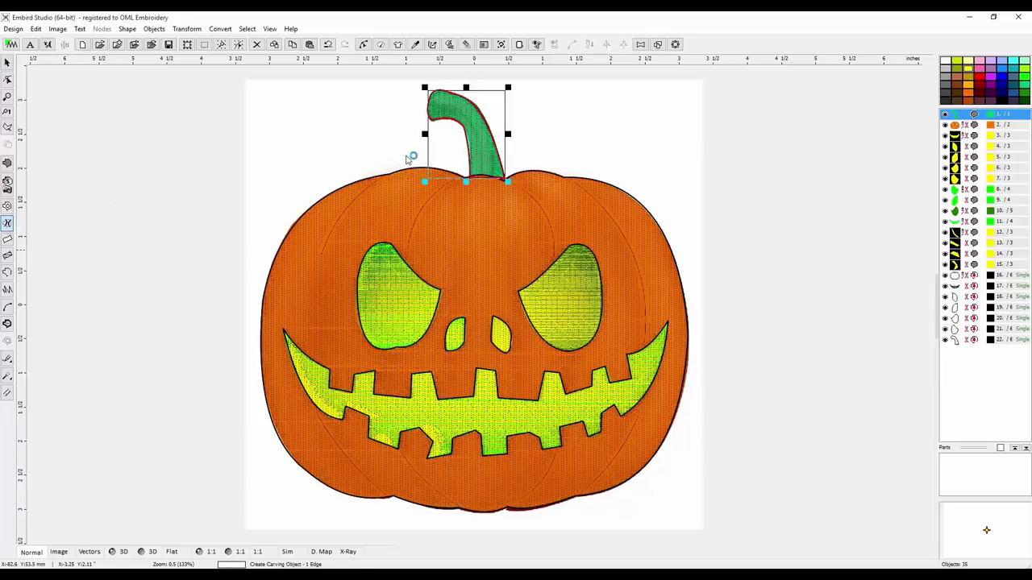
pyautogui.click(484, 169)
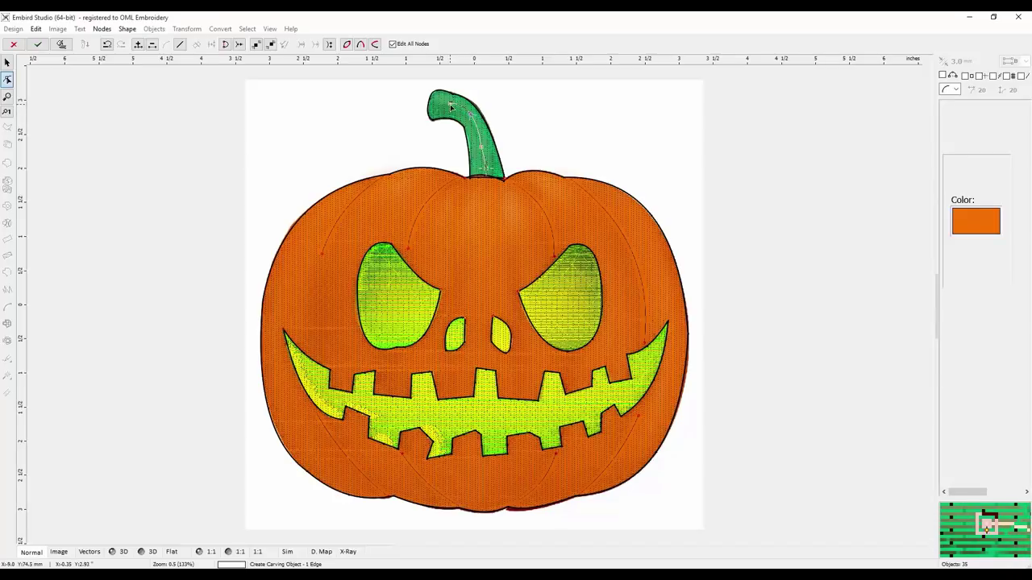
pyautogui.click(450, 107)
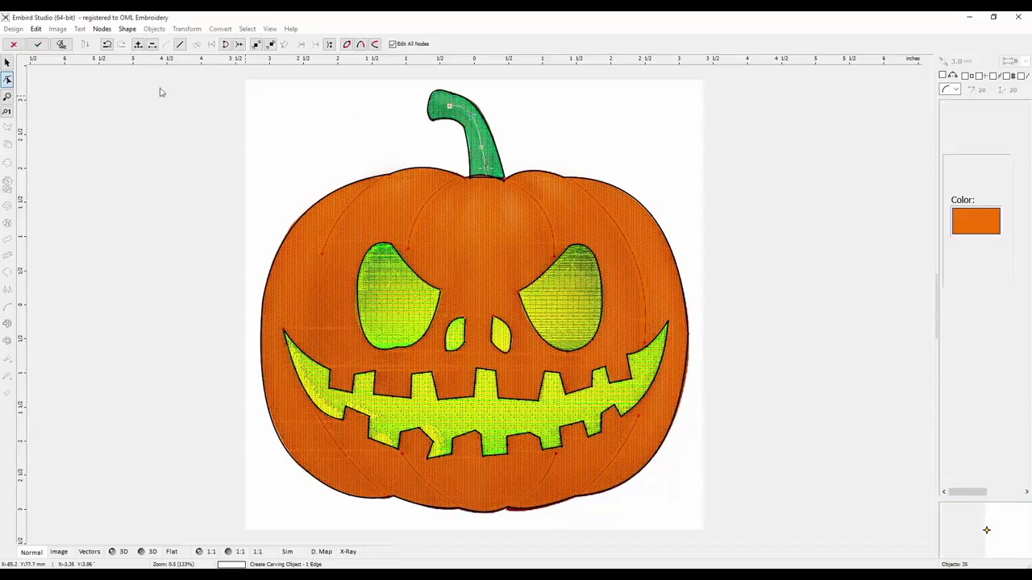
pyautogui.click(62, 44)
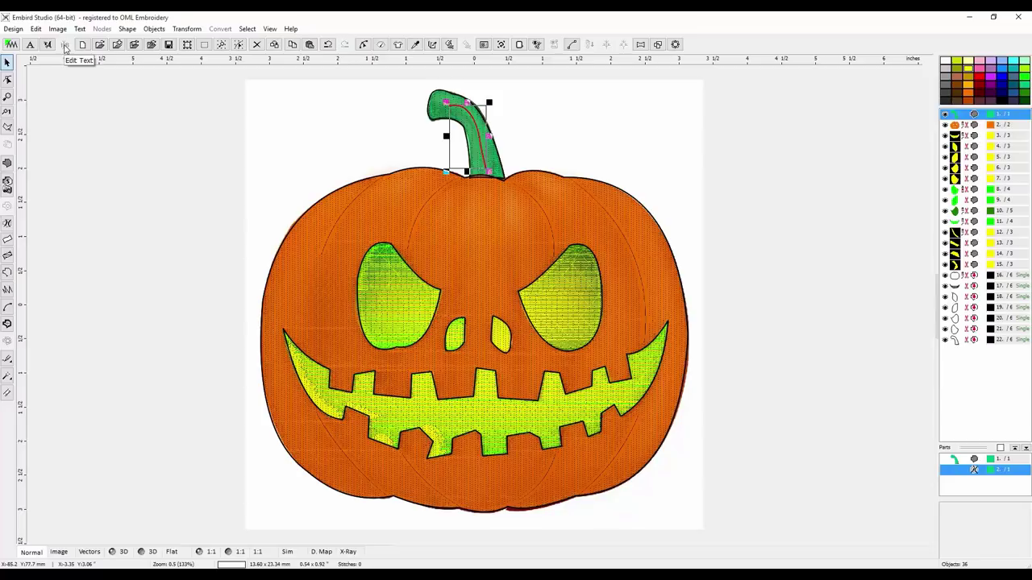
pyautogui.click(305, 127)
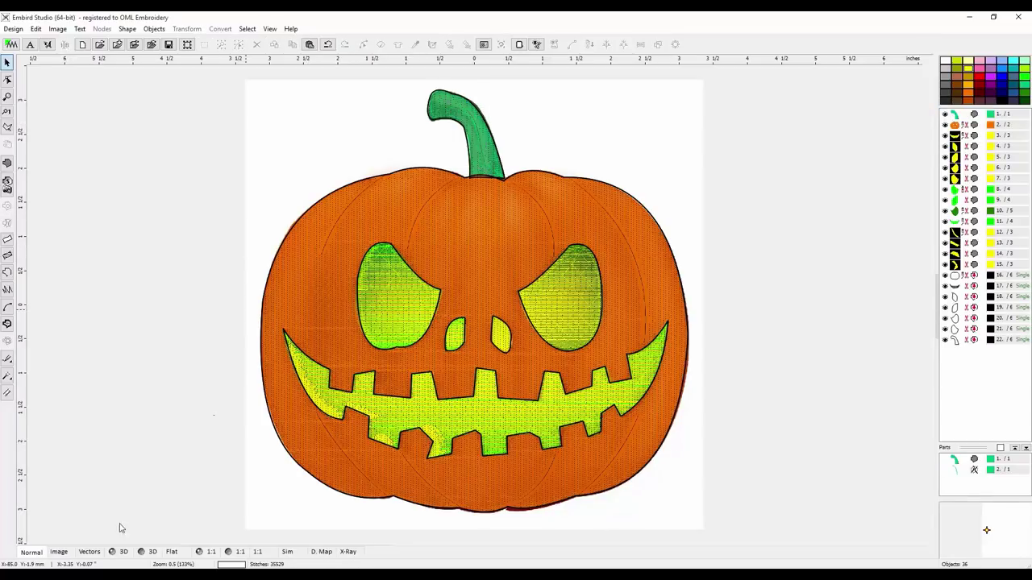
pyautogui.click(122, 552)
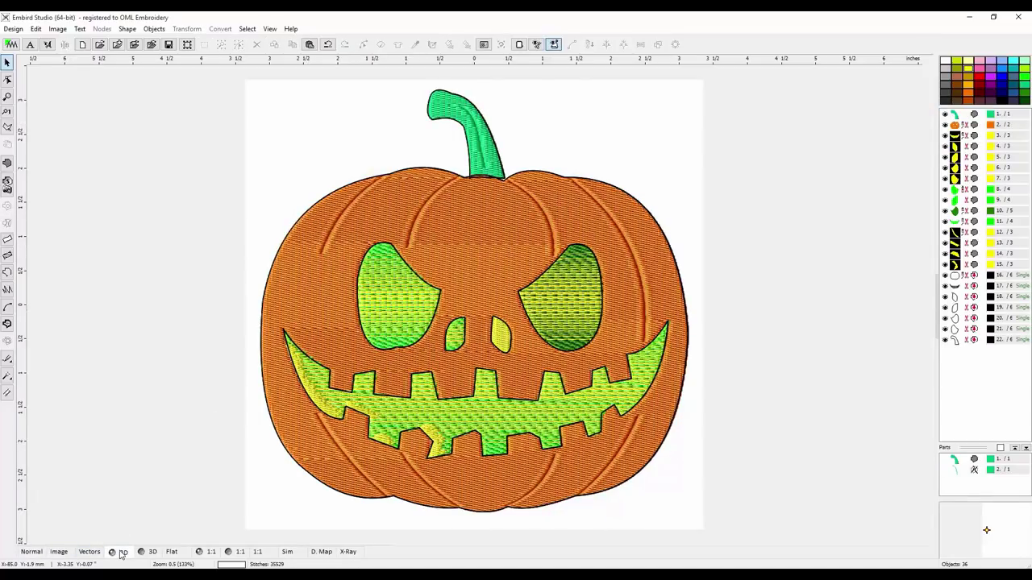
# Step: Return to the normal view, then copy the orange pumpkin body fill and paste a duplicate of it into the design
pyautogui.click(32, 552)
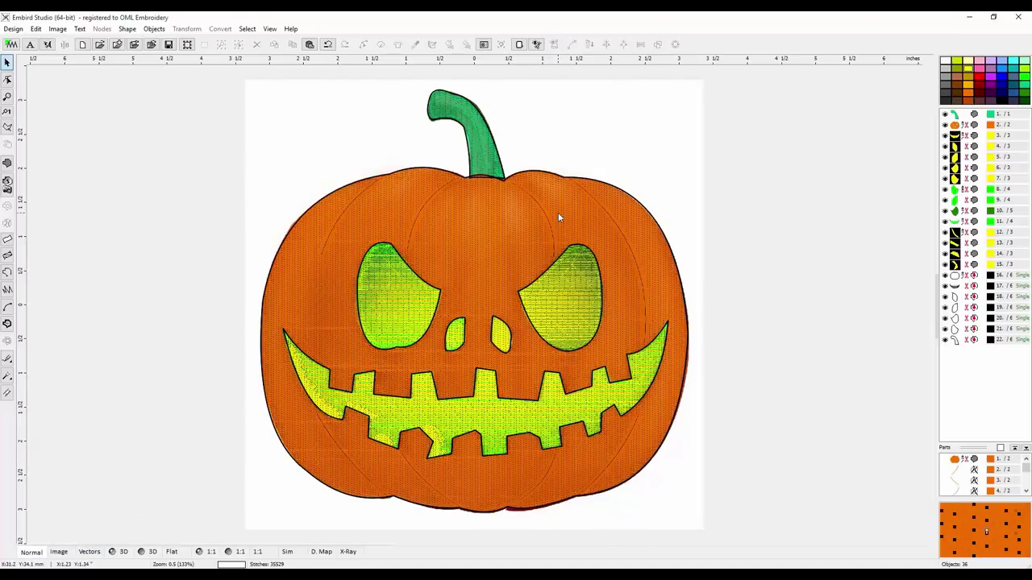
pyautogui.click(557, 215)
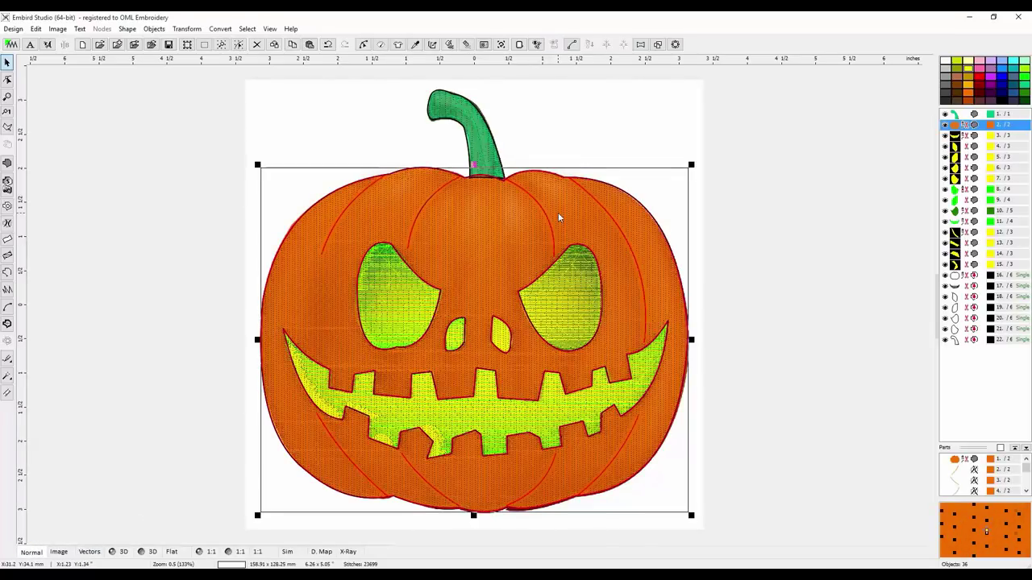
pyautogui.rightClick(502, 215)
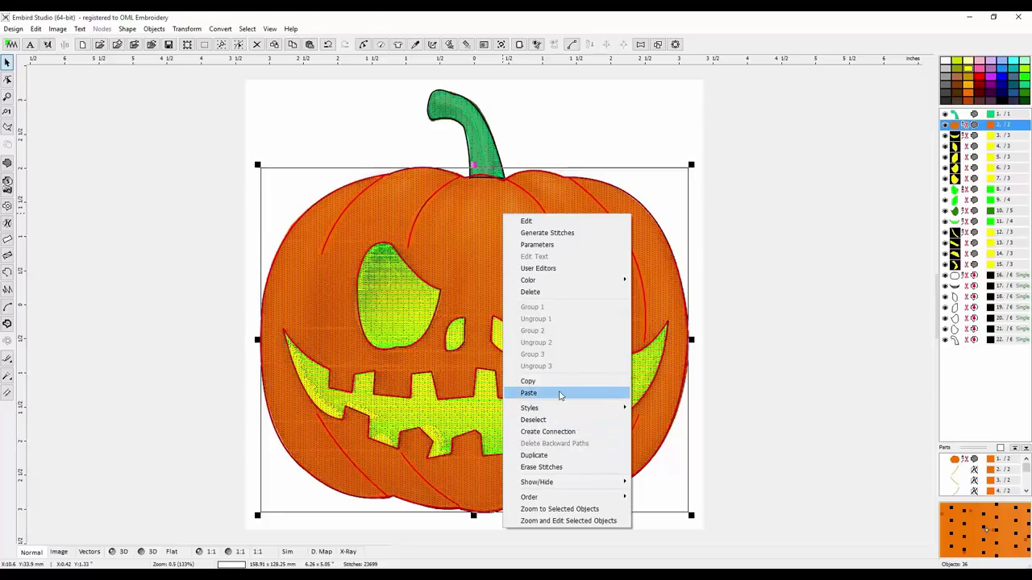
pyautogui.click(529, 380)
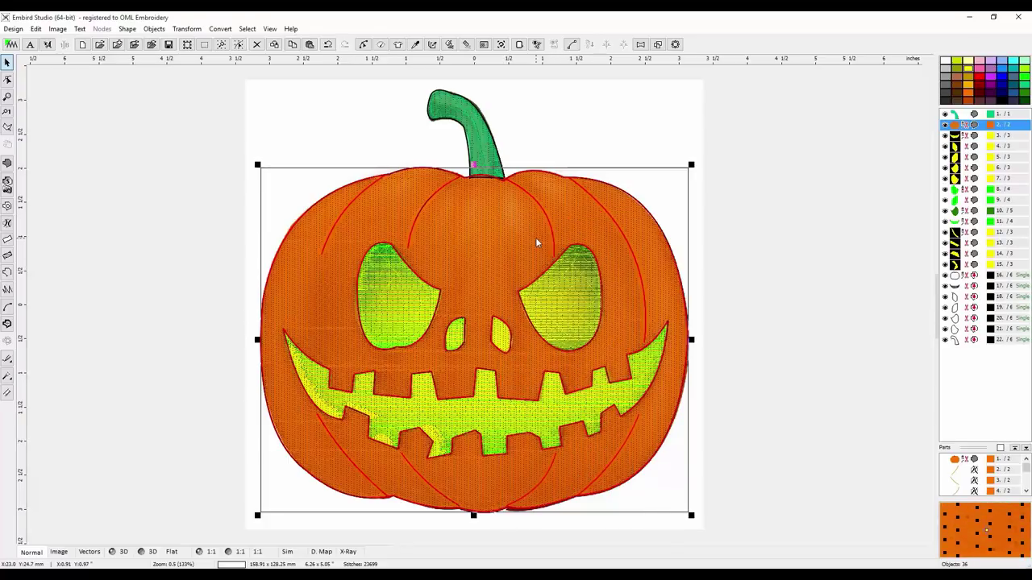
pyautogui.rightClick(537, 242)
pyautogui.click(579, 419)
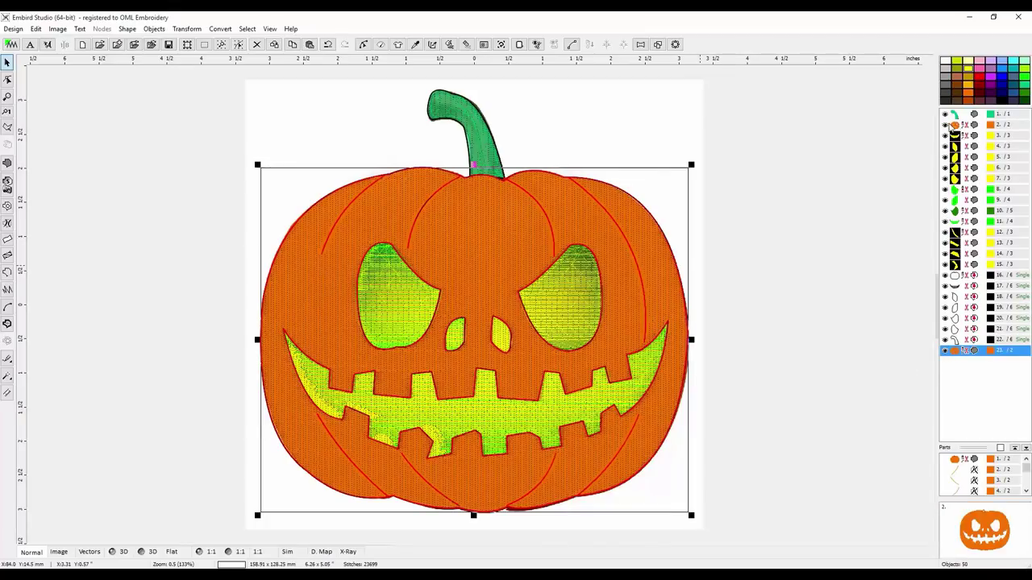
# Step: Select the duplicate pumpkin body fill, object 23, recolor it to a darker orange and deselect it
pyautogui.click(961, 124)
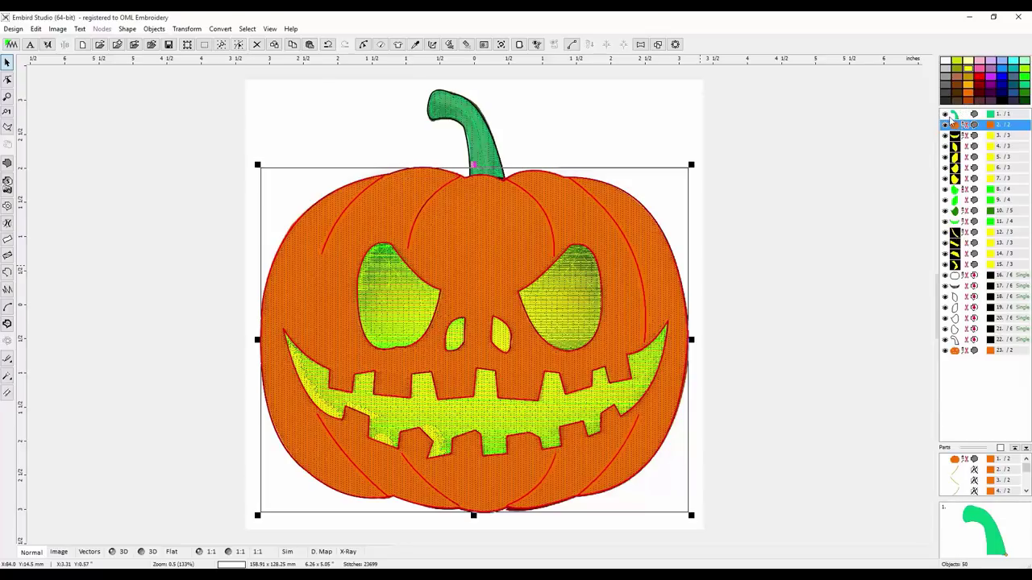
pyautogui.click(963, 350)
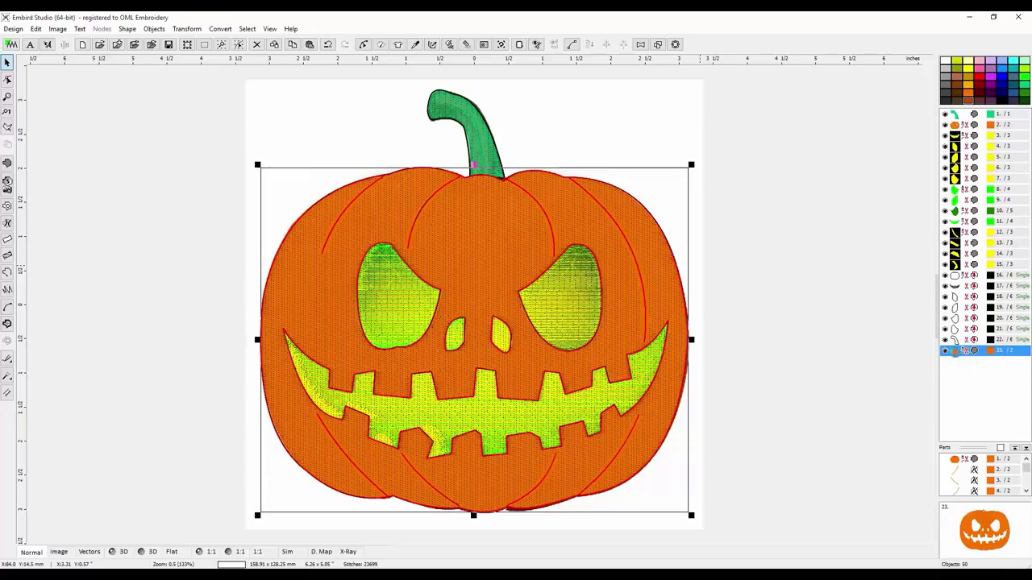
pyautogui.click(955, 352)
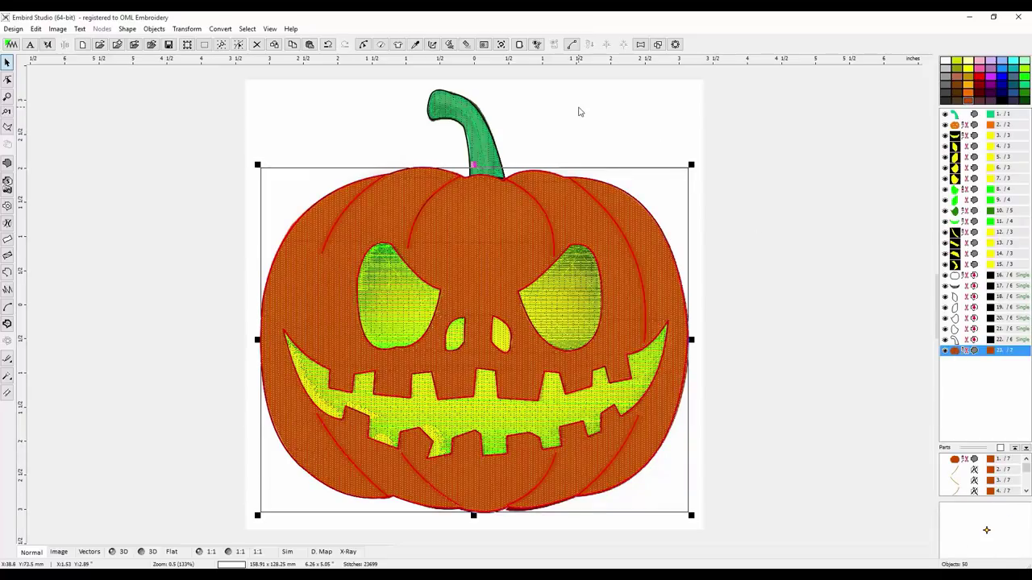
pyautogui.rightClick(610, 143)
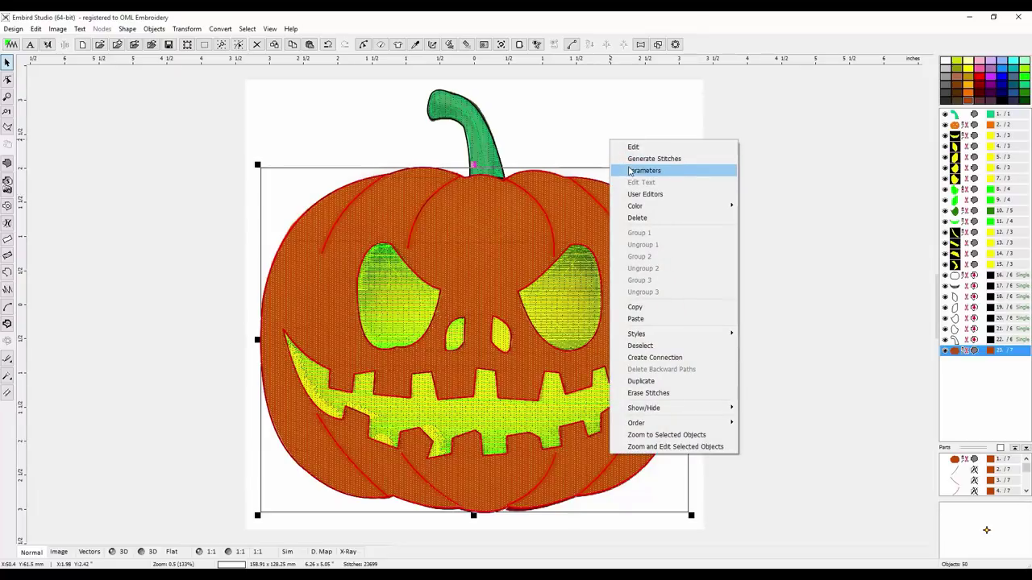
pyautogui.click(599, 107)
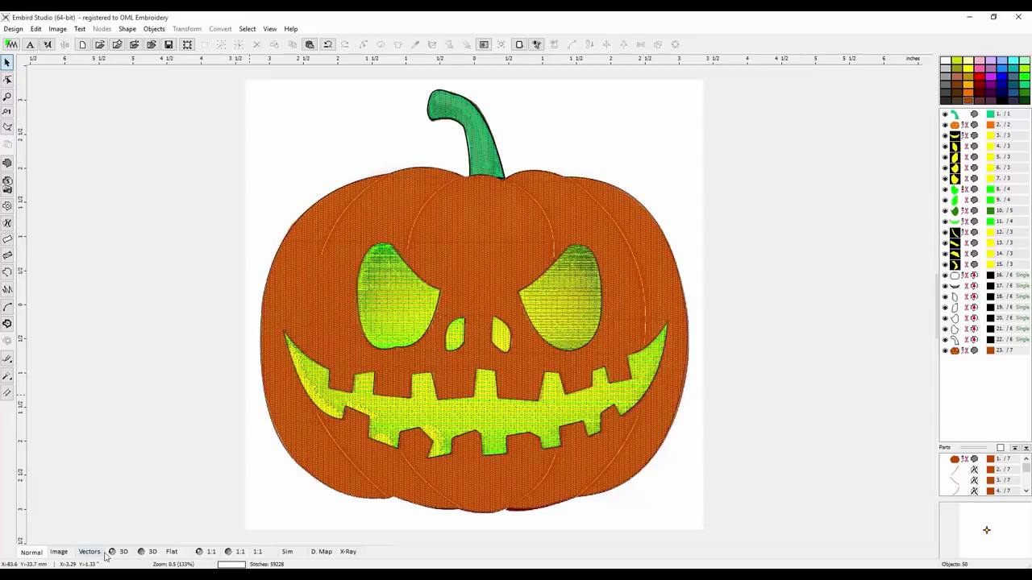
# Step: Check the shading in the reference image and set the gradient of the darker pumpkin fill, object 23, to 20.0
pyautogui.click(60, 553)
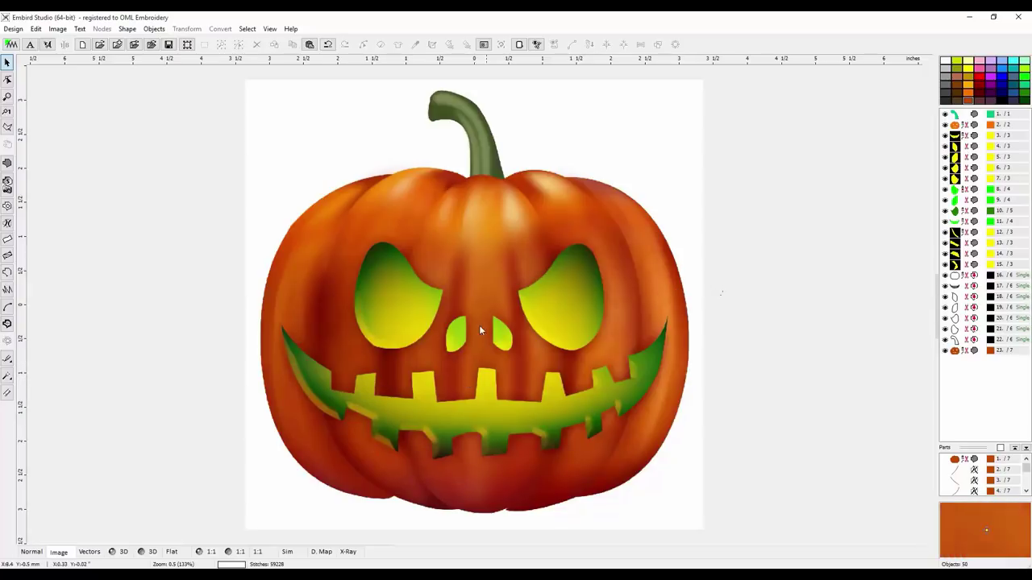
pyautogui.click(30, 552)
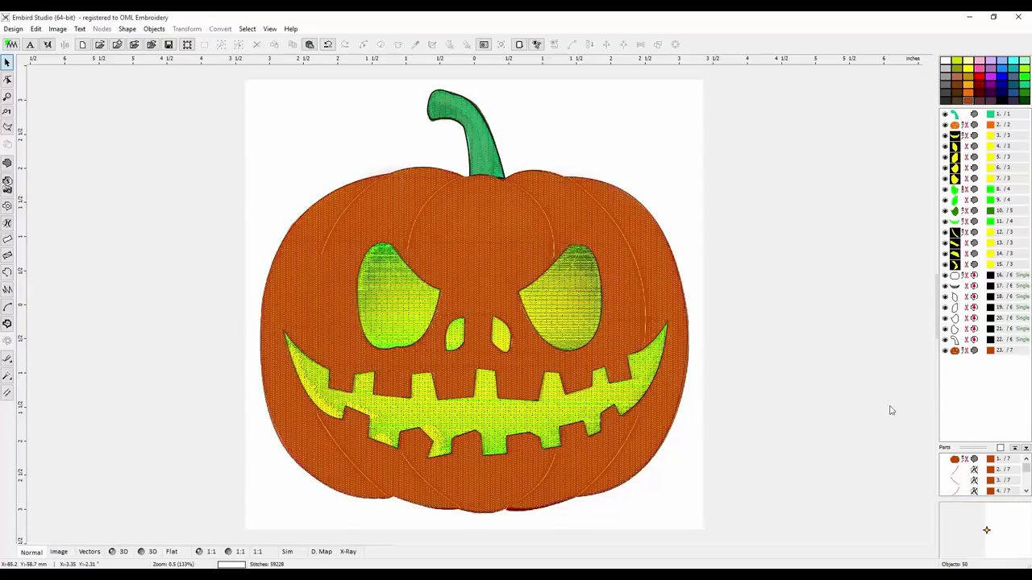
pyautogui.click(954, 353)
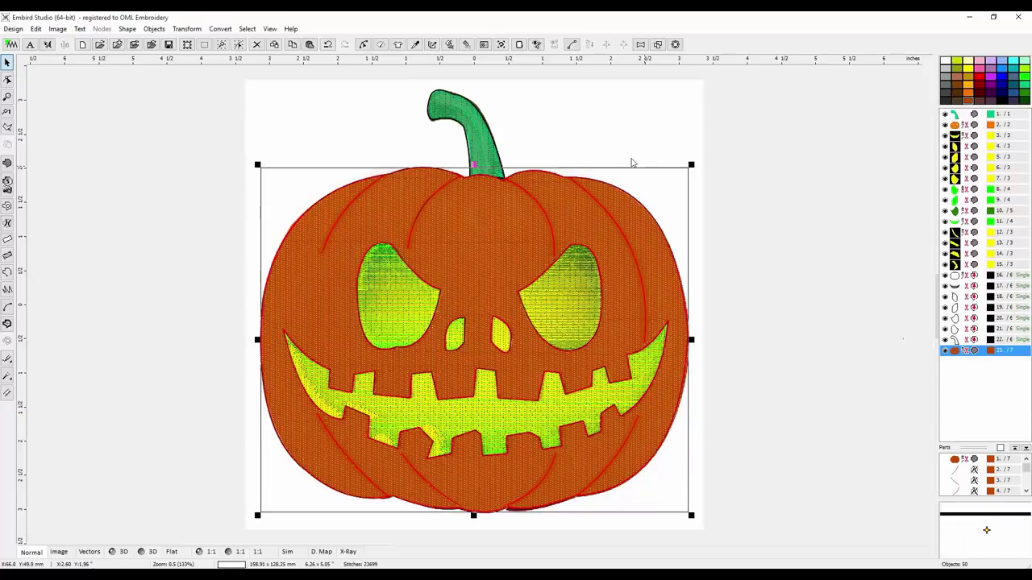
pyautogui.rightClick(603, 144)
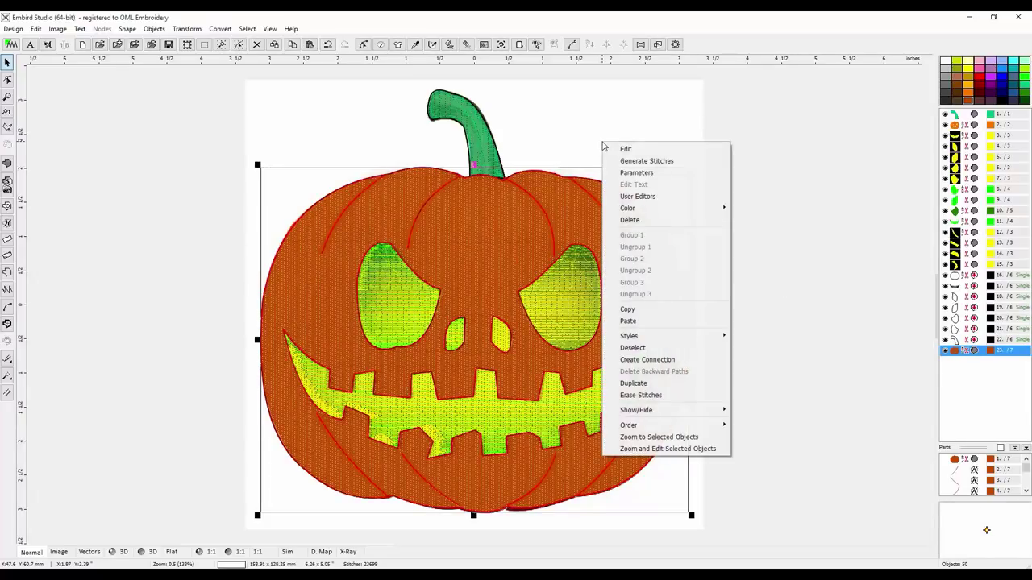
pyautogui.click(636, 171)
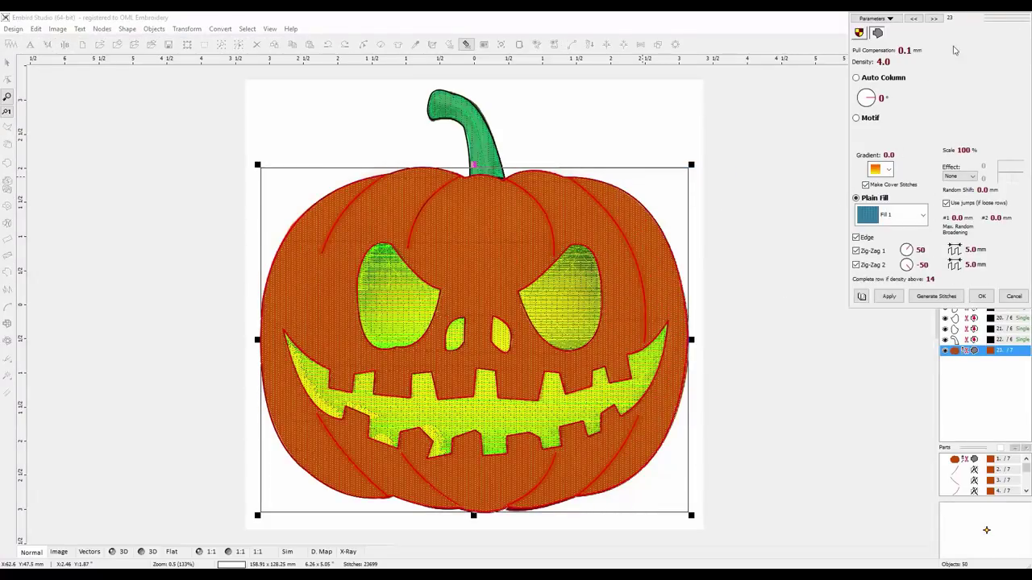
pyautogui.moveTo(1001, 18); pyautogui.dragTo(844, 160)
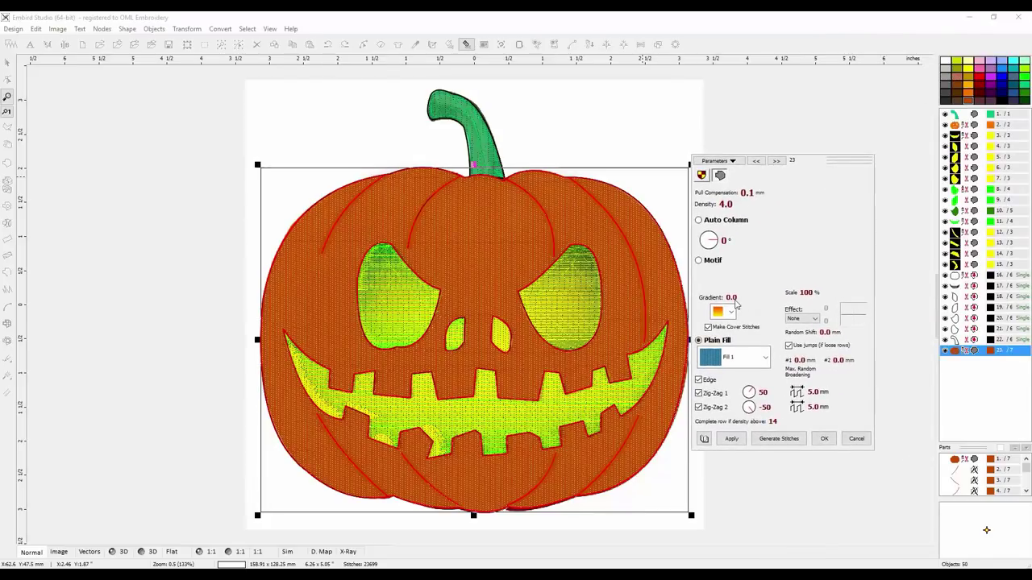
pyautogui.click(711, 300)
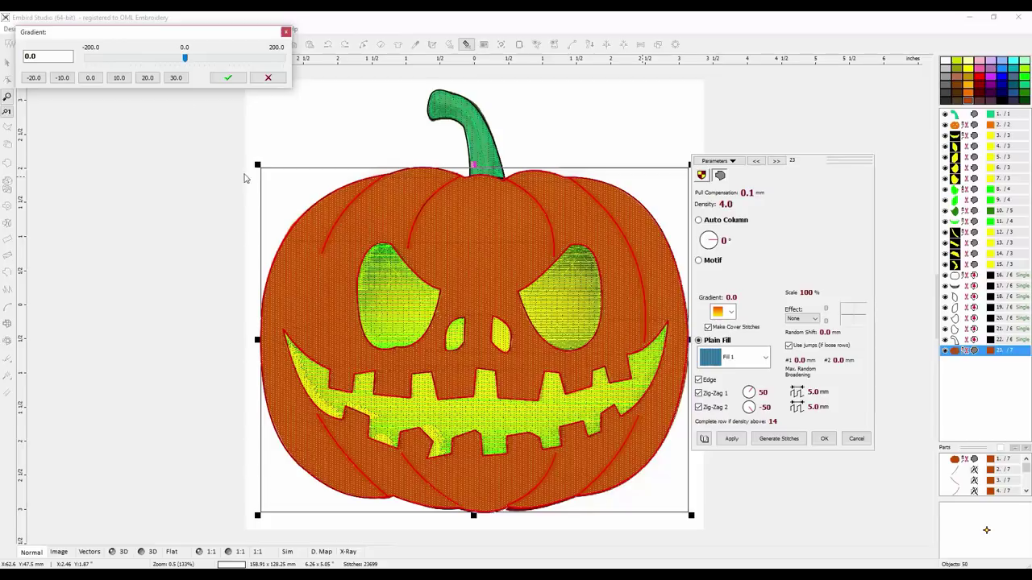
pyautogui.click(148, 78)
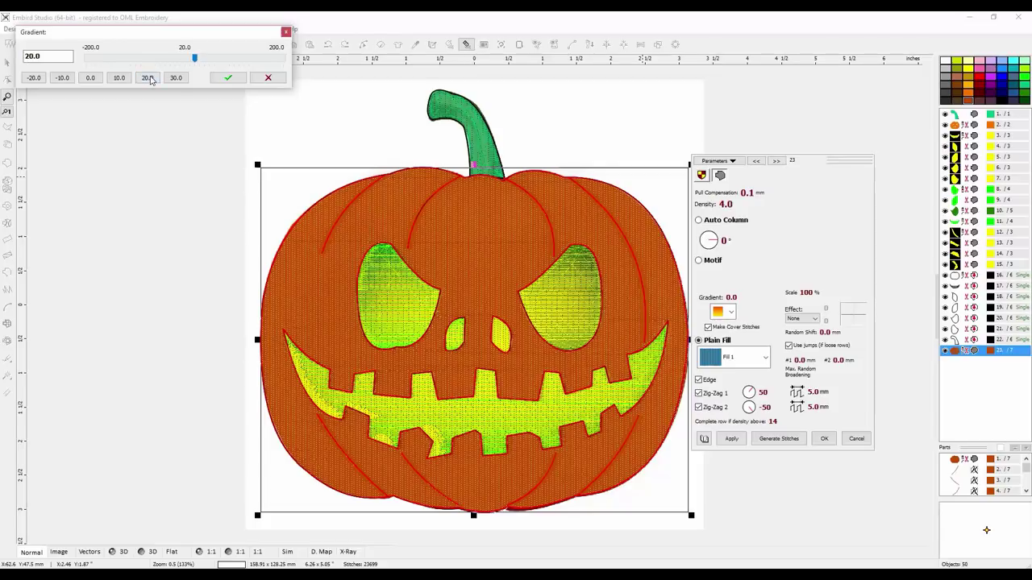
pyautogui.click(237, 78)
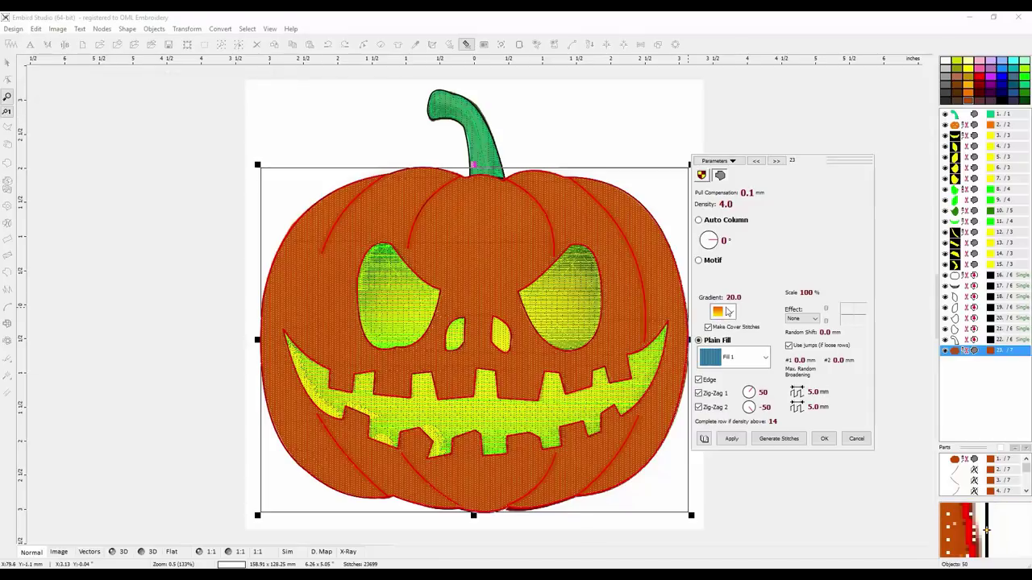
# Step: Try the second gradient profile on the darker pumpkin fill, and replace it with the fourth profile
pyautogui.click(730, 315)
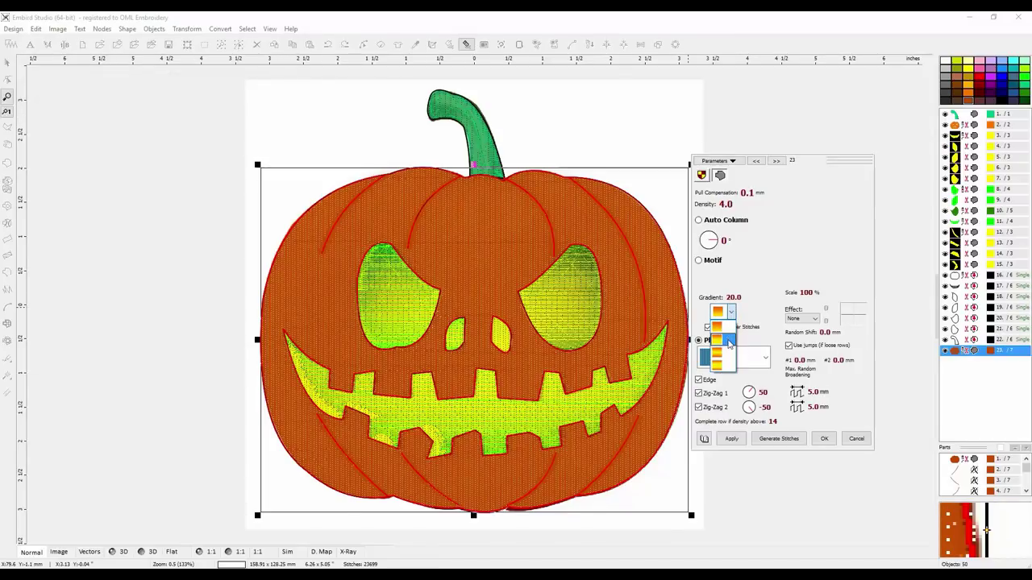
pyautogui.click(727, 337)
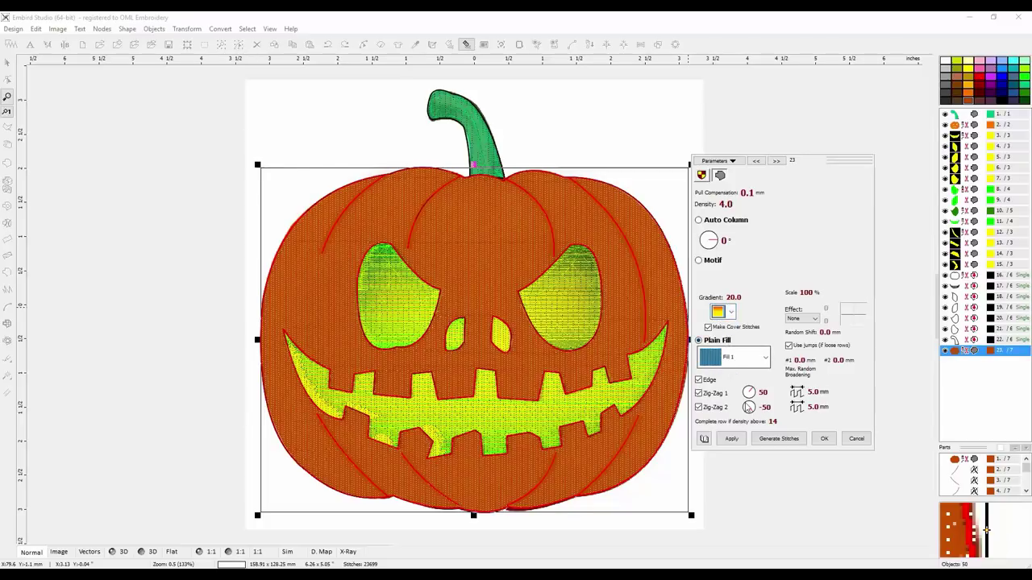
pyautogui.click(731, 438)
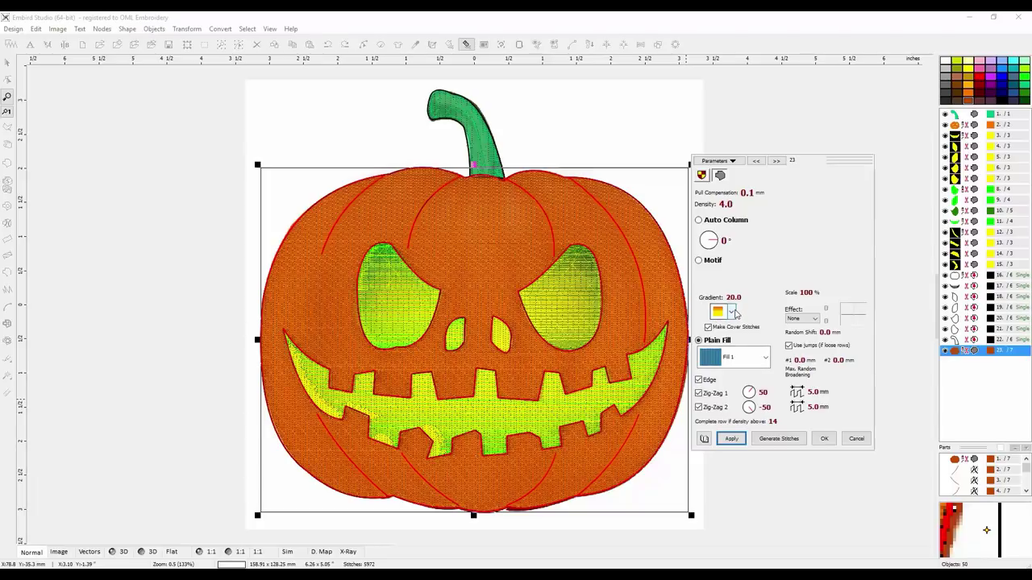
pyautogui.click(731, 313)
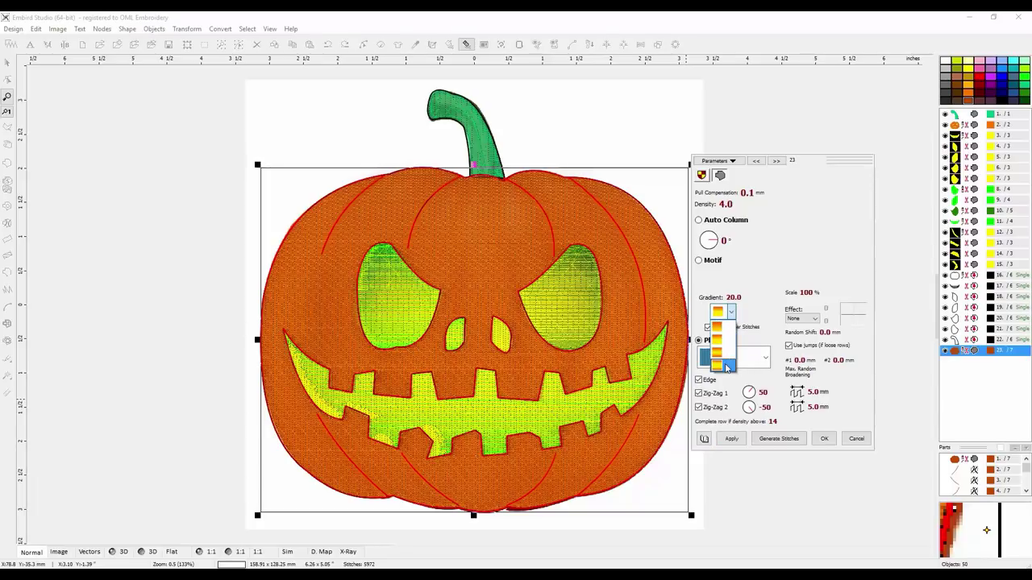
pyautogui.click(729, 363)
pyautogui.click(729, 439)
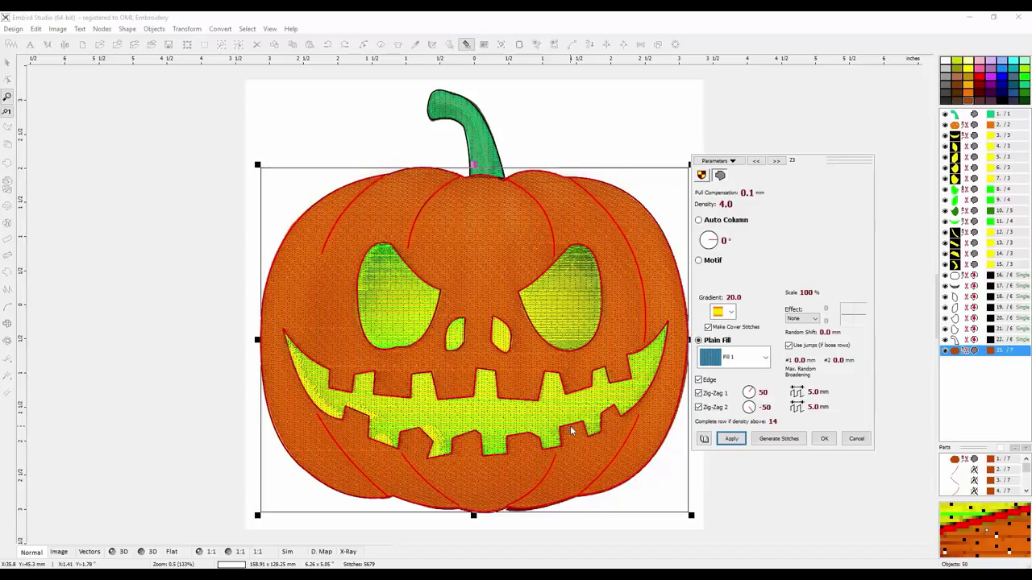
# Step: Raise the darker pumpkin fill's gradient to 30.0, generate its stitches and display the design in 3D
pyautogui.click(723, 299)
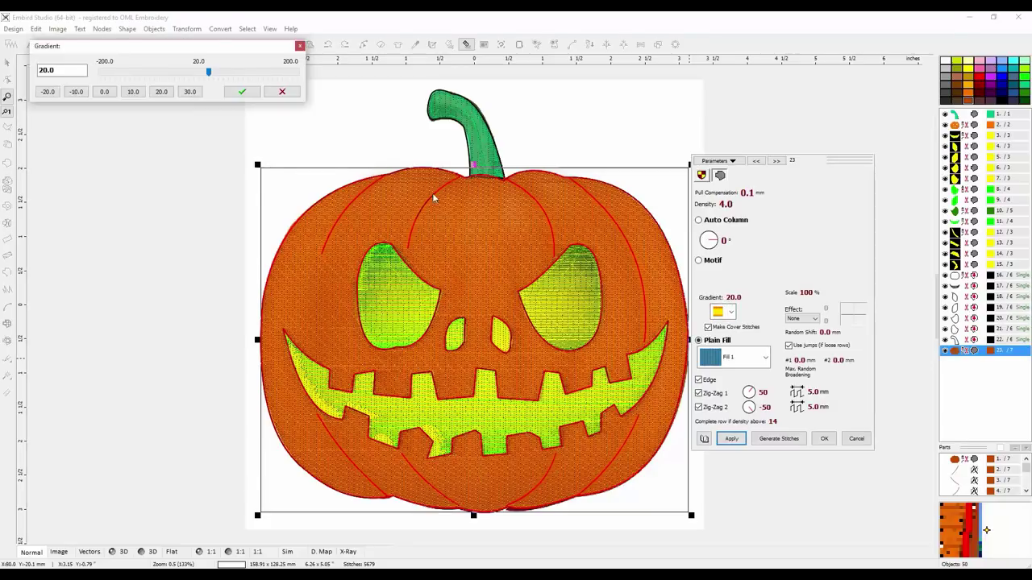
pyautogui.click(190, 91)
pyautogui.click(240, 92)
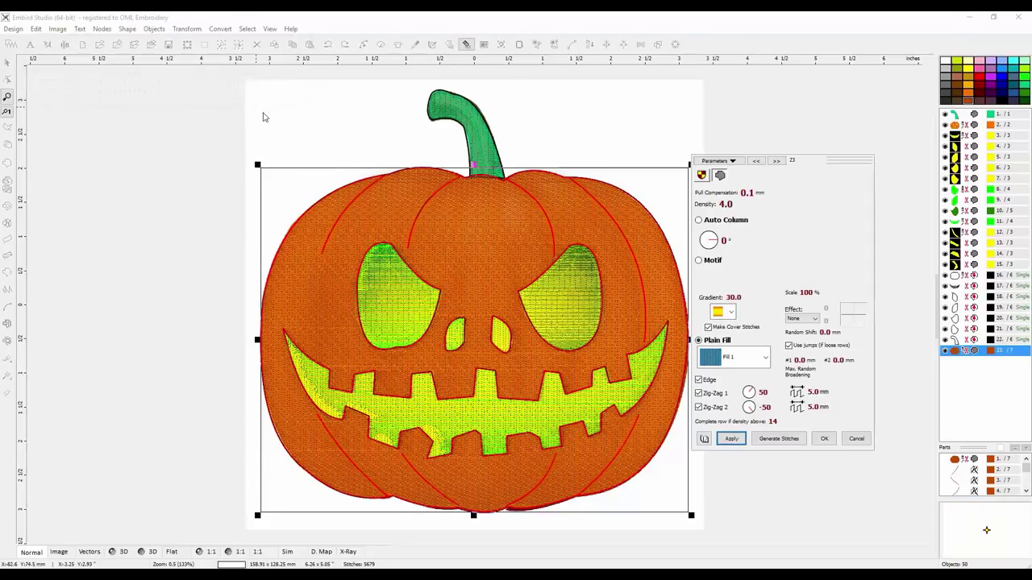
pyautogui.click(731, 440)
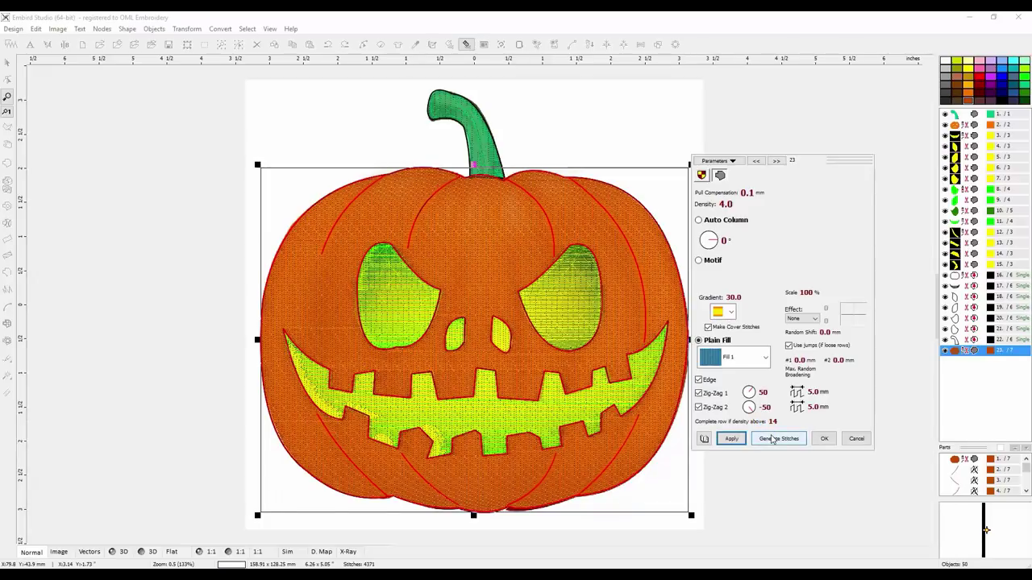
pyautogui.click(771, 439)
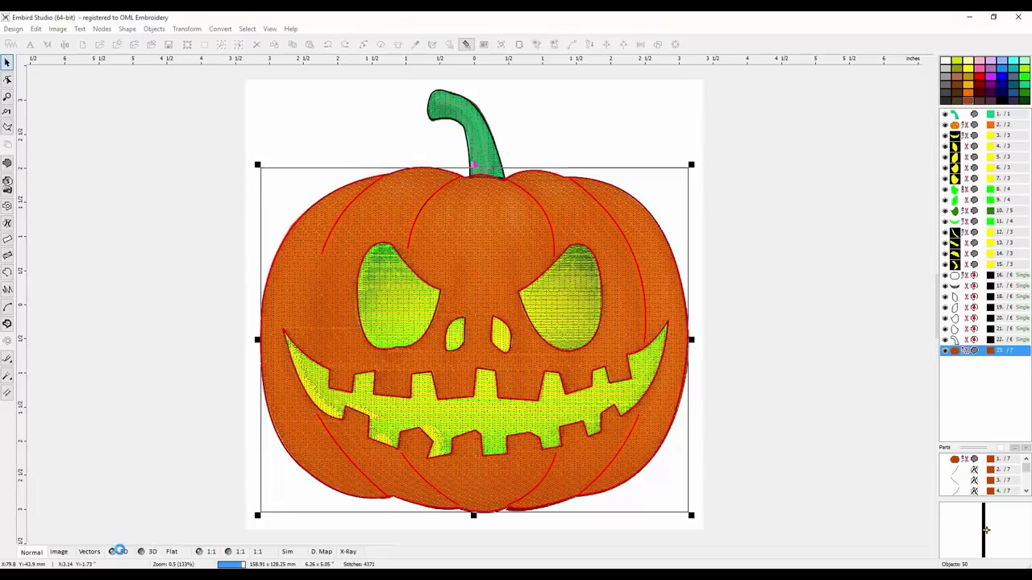
pyautogui.click(124, 553)
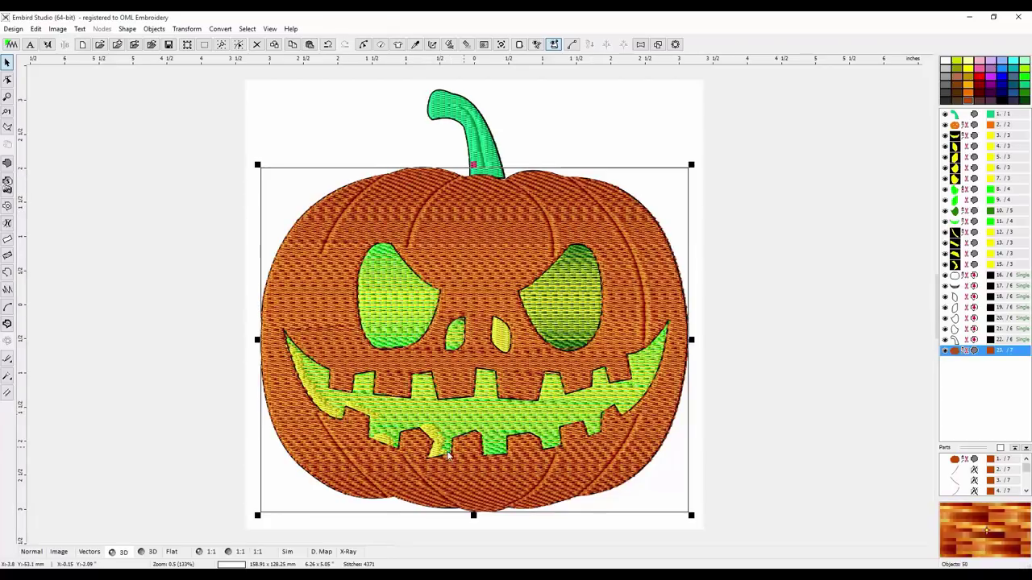
# Step: Reopen the darker pumpkin fill's parameters and try the first gradient profile on it
pyautogui.press('-')
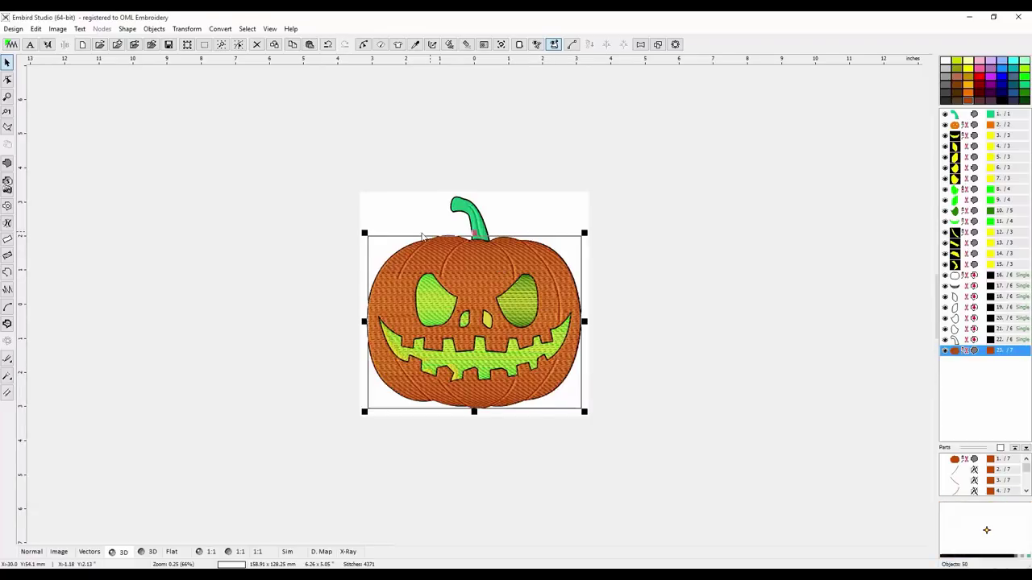
pyautogui.rightClick(578, 230)
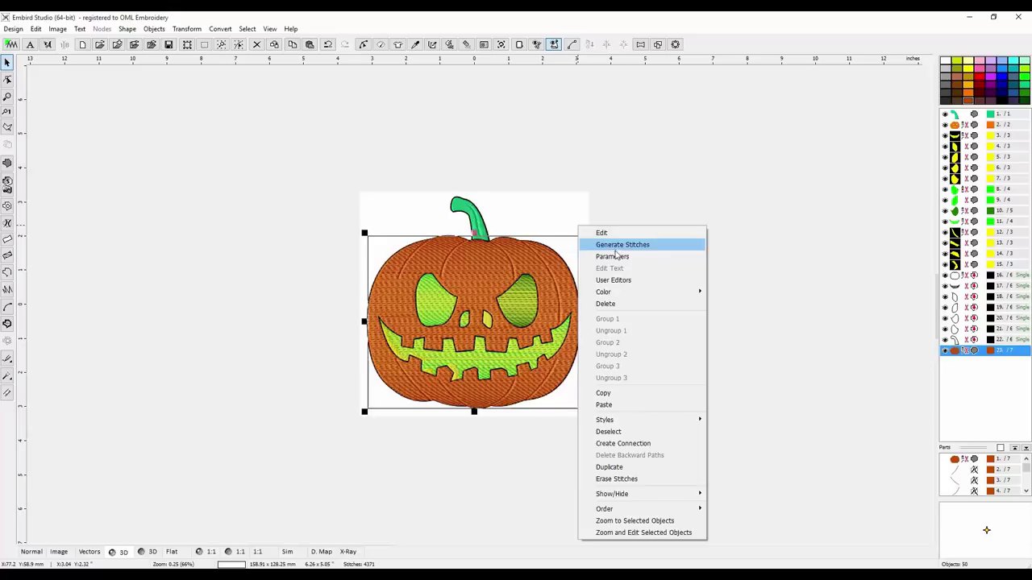
pyautogui.click(612, 256)
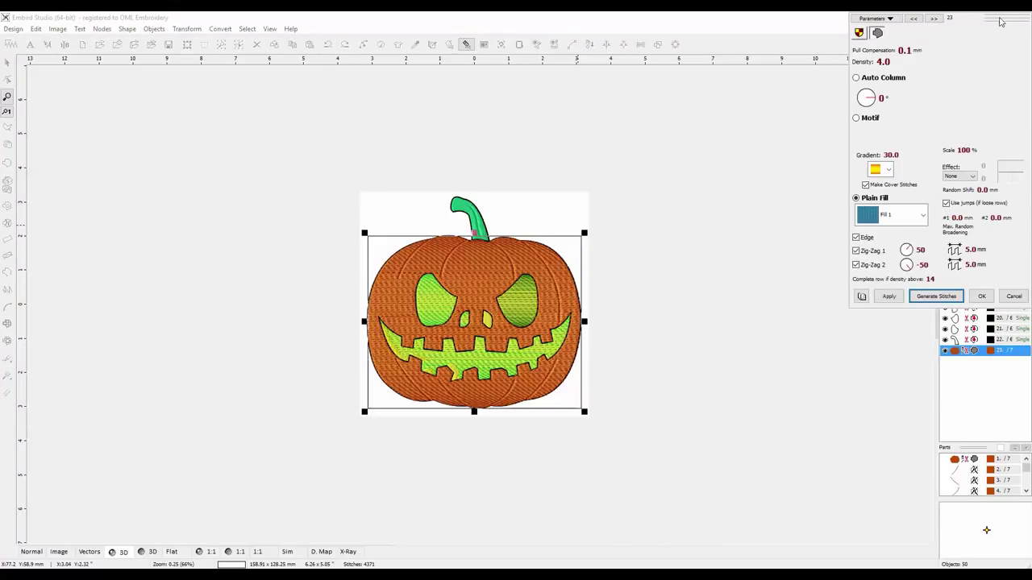
pyautogui.moveTo(1000, 20); pyautogui.dragTo(742, 153)
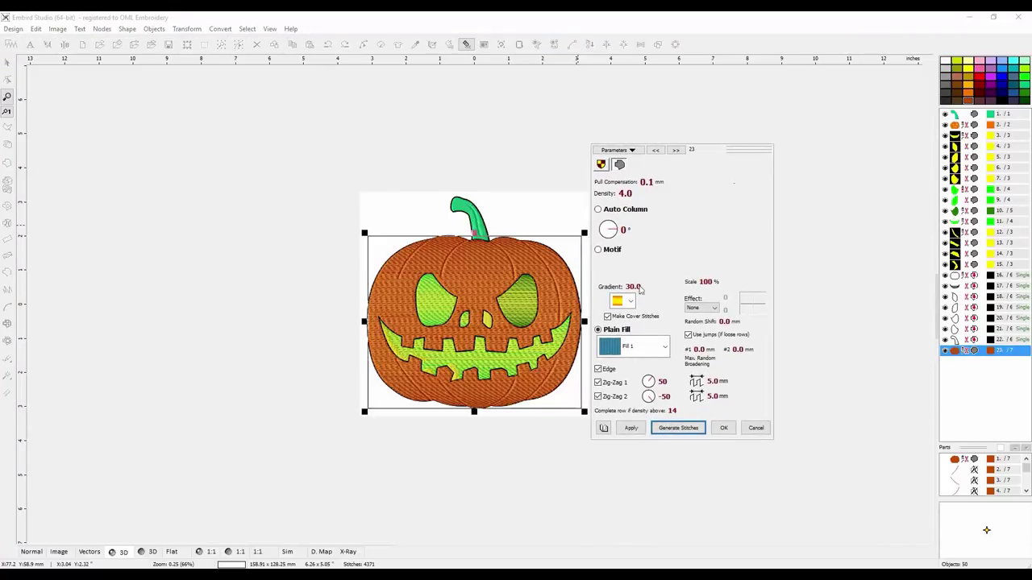
pyautogui.click(631, 301)
pyautogui.click(622, 318)
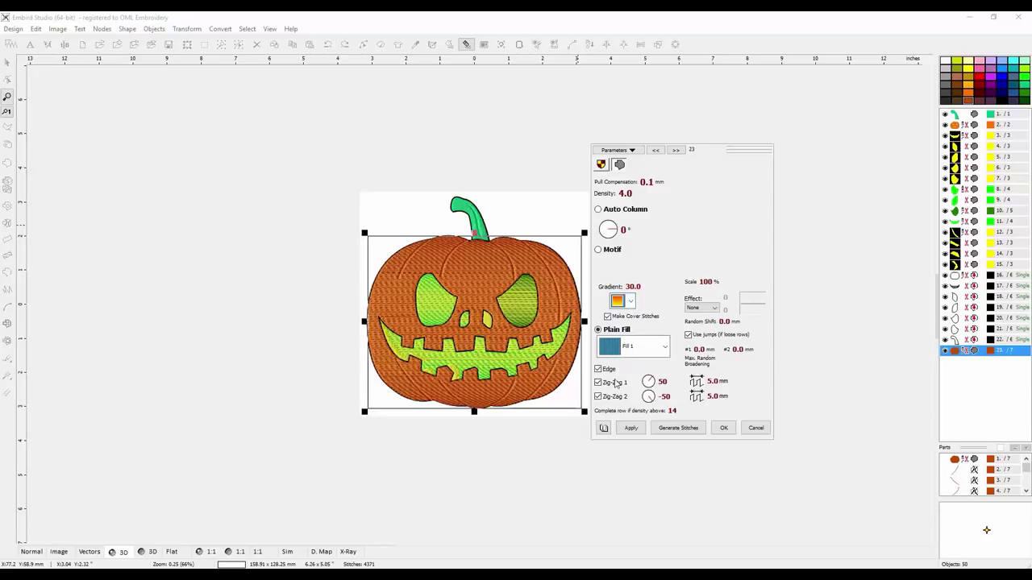
pyautogui.click(627, 428)
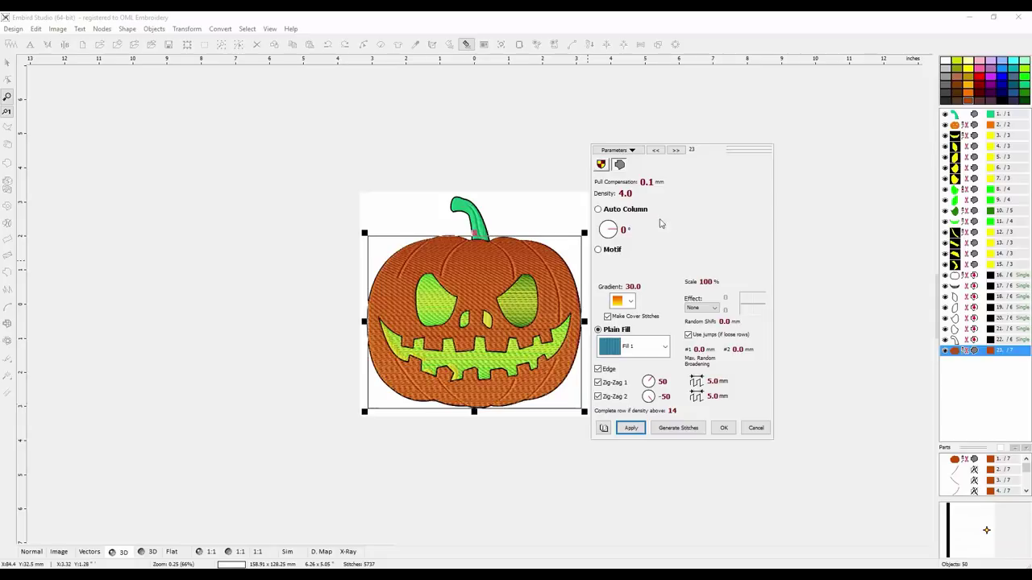
# Step: Try the third gradient profile on the darker pumpkin fill and switch back to the fourth profile
pyautogui.click(634, 303)
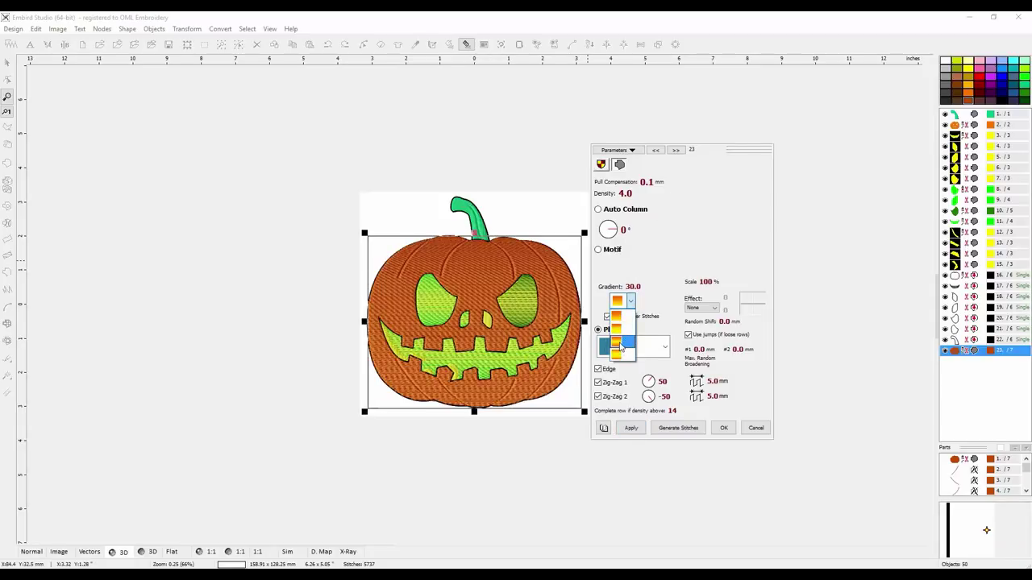
pyautogui.click(622, 355)
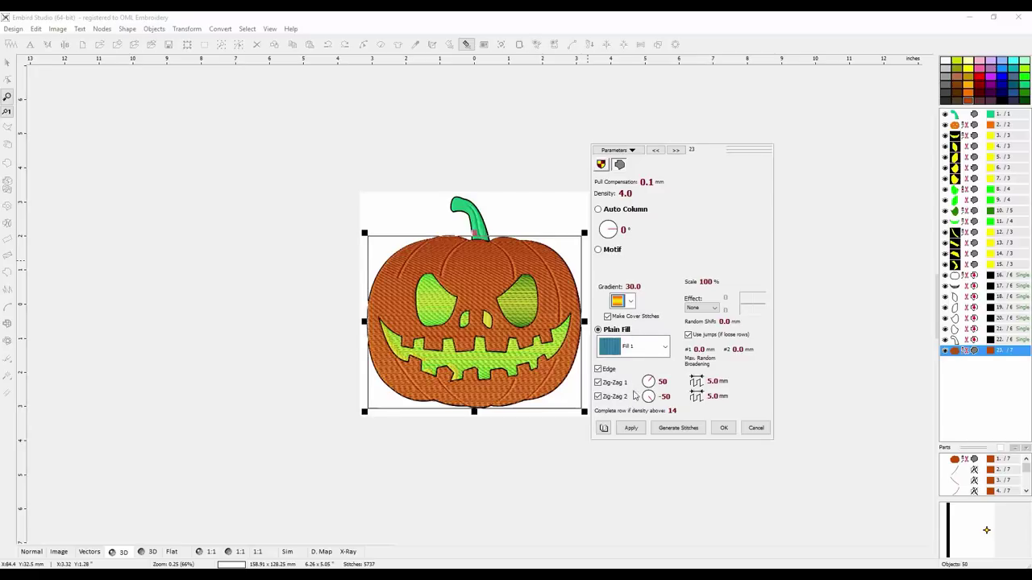
pyautogui.click(631, 427)
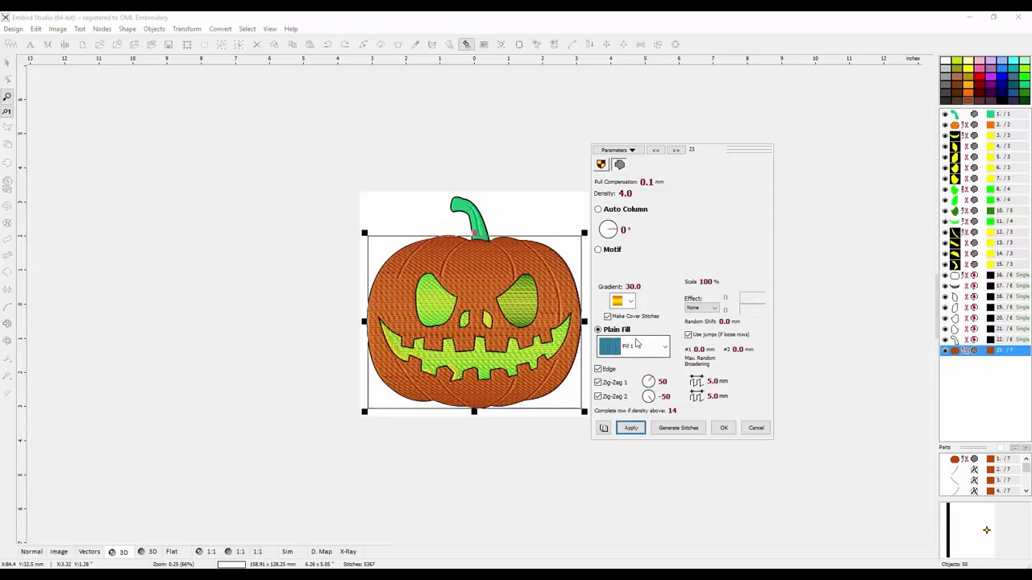
pyautogui.click(629, 301)
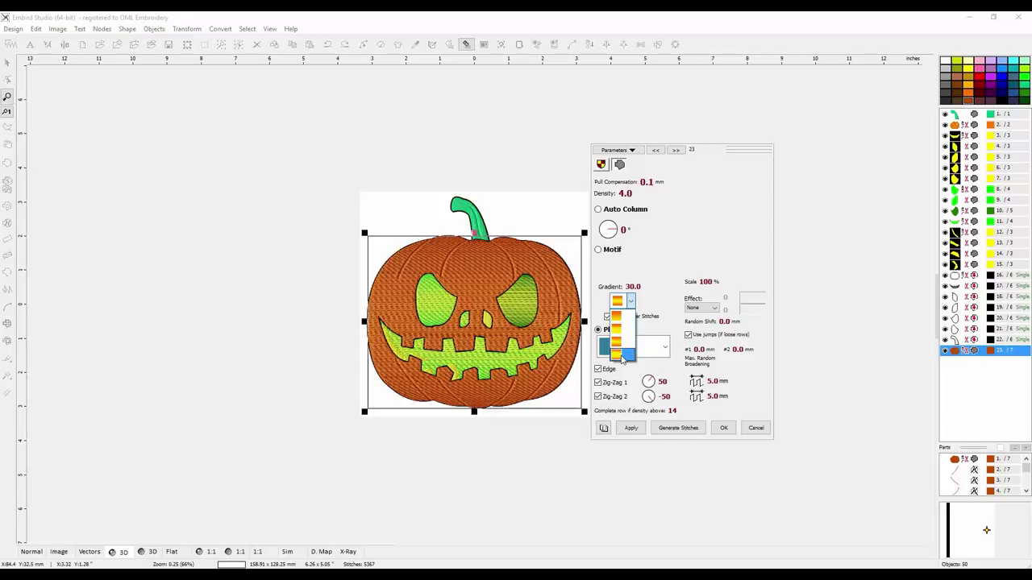
pyautogui.click(621, 327)
pyautogui.click(631, 428)
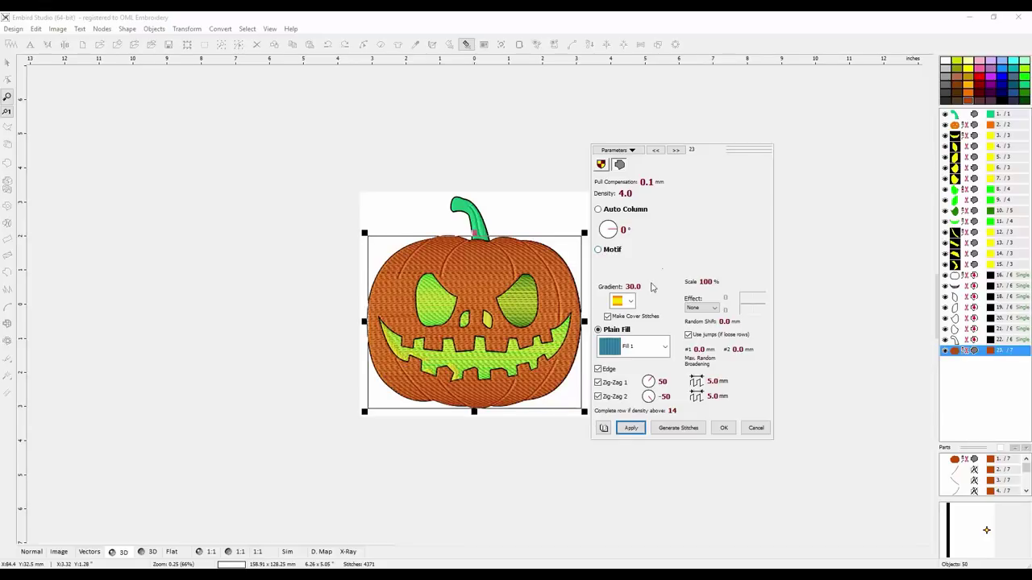
# Step: Switch the darker pumpkin fill to the first gradient profile, disable its Edge, Zig-Zag 1 and Zig-Zag 2 underlays, and generate its stitches
pyautogui.click(628, 301)
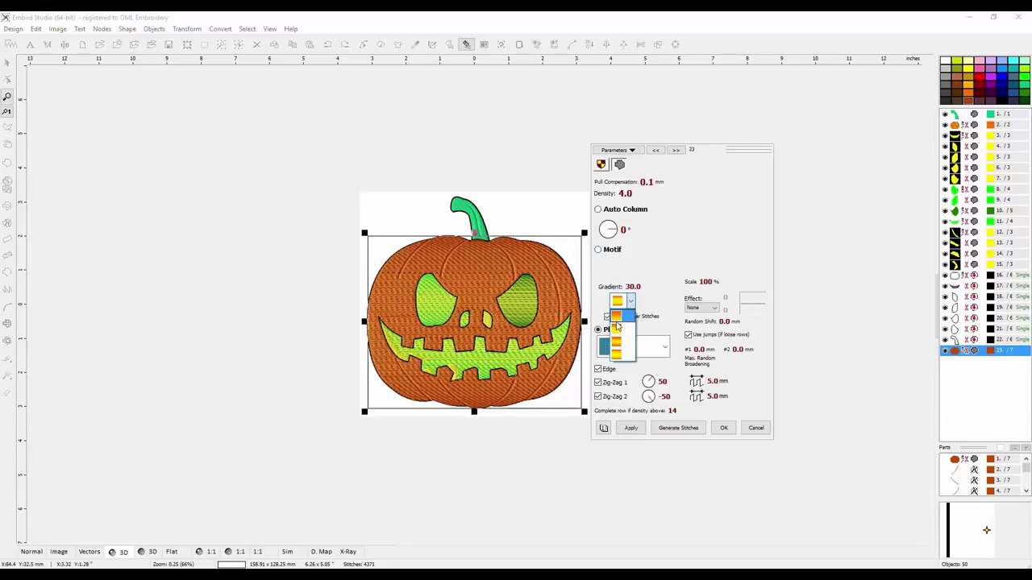
pyautogui.click(617, 325)
pyautogui.click(632, 429)
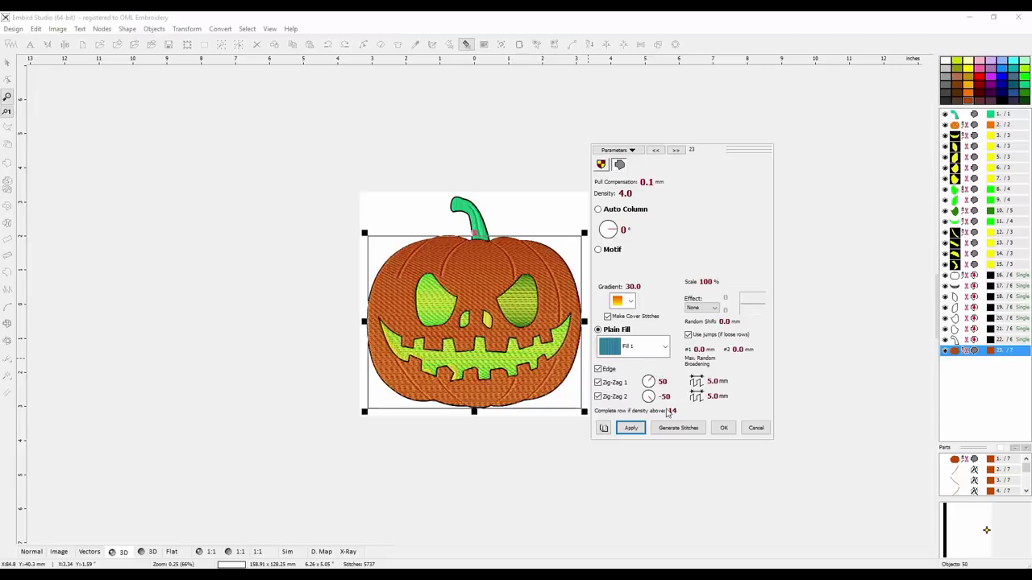
pyautogui.click(600, 372)
pyautogui.click(598, 383)
pyautogui.click(598, 396)
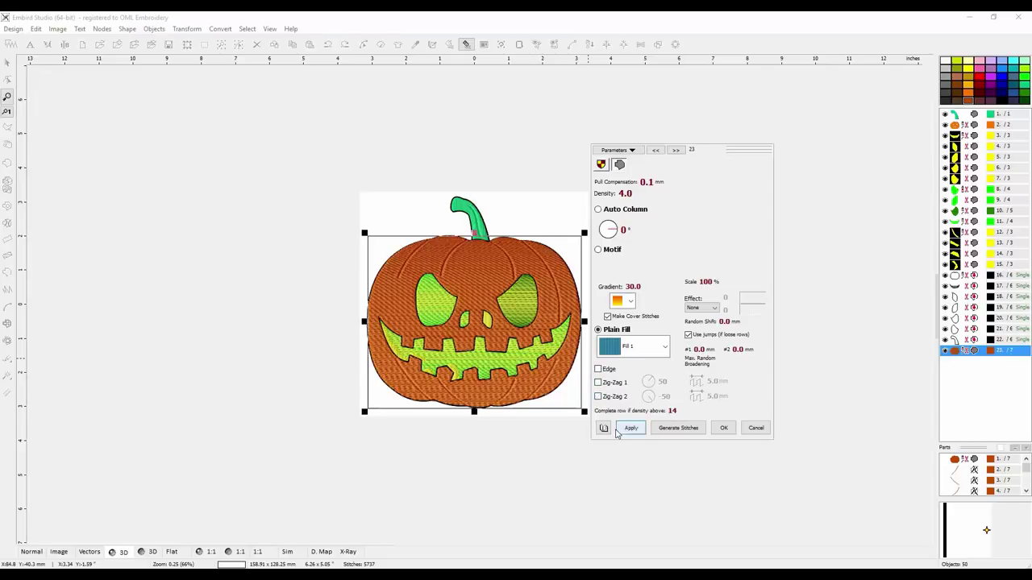
pyautogui.click(630, 428)
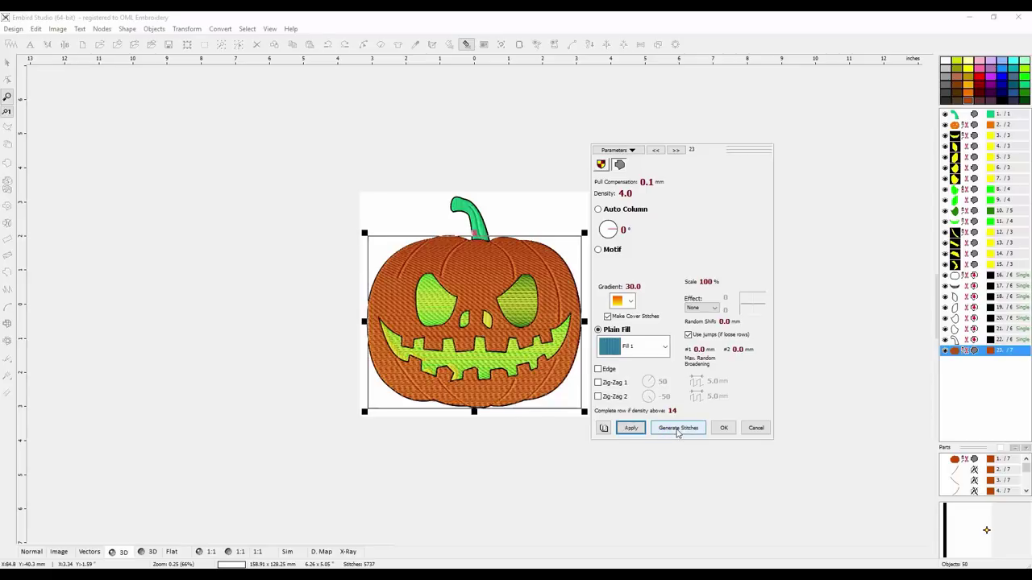
pyautogui.click(677, 429)
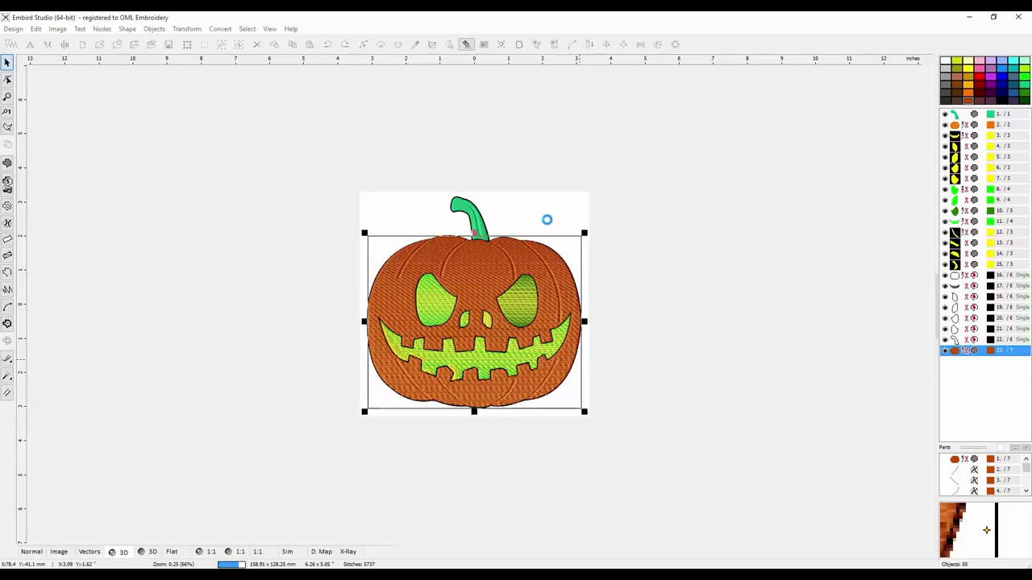
pyautogui.click(652, 293)
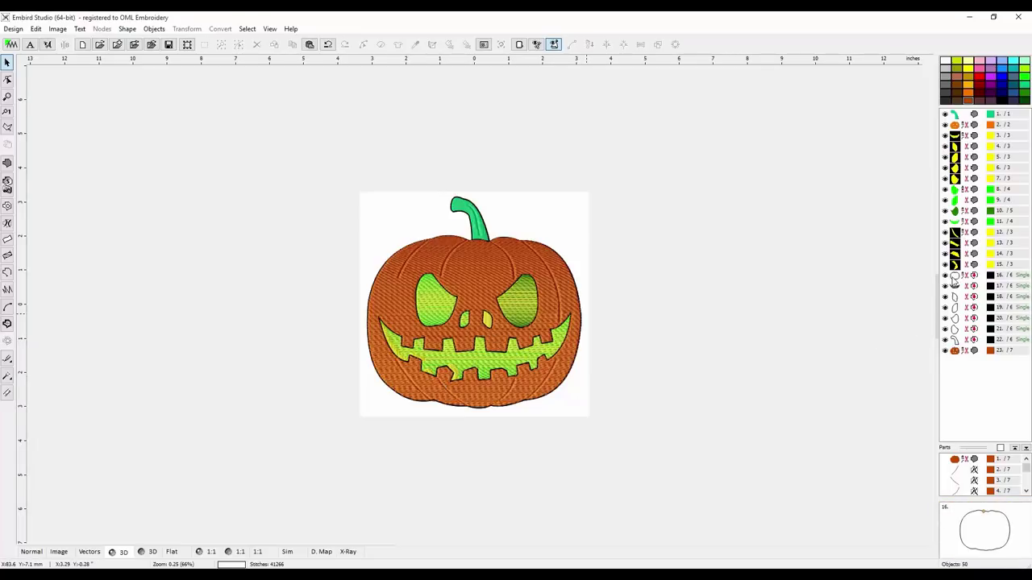
# Step: Move the pumpkin body's outline in the stitching order so it comes after the darker pumpkin fill
pyautogui.click(954, 277)
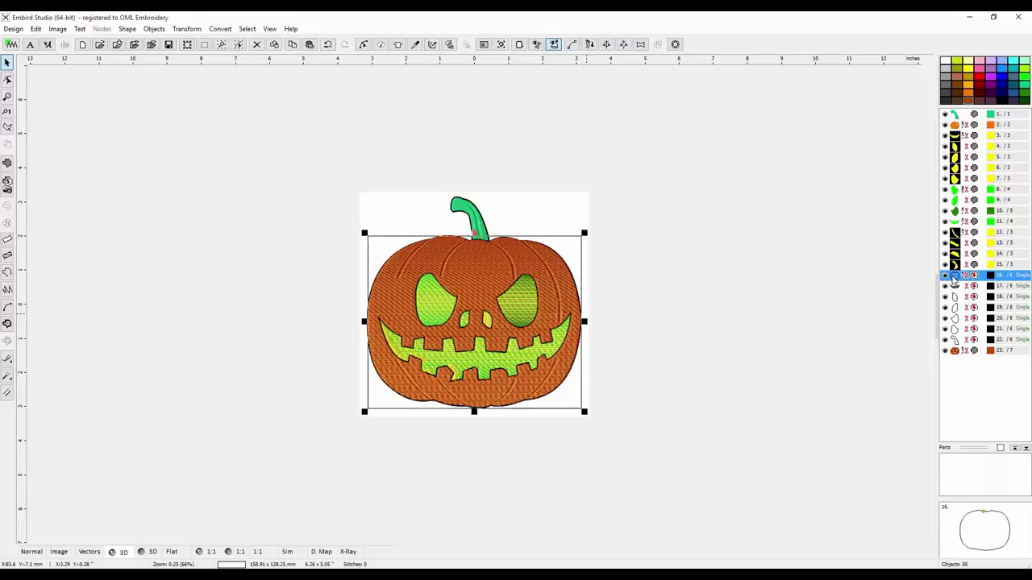
pyautogui.rightClick(954, 356)
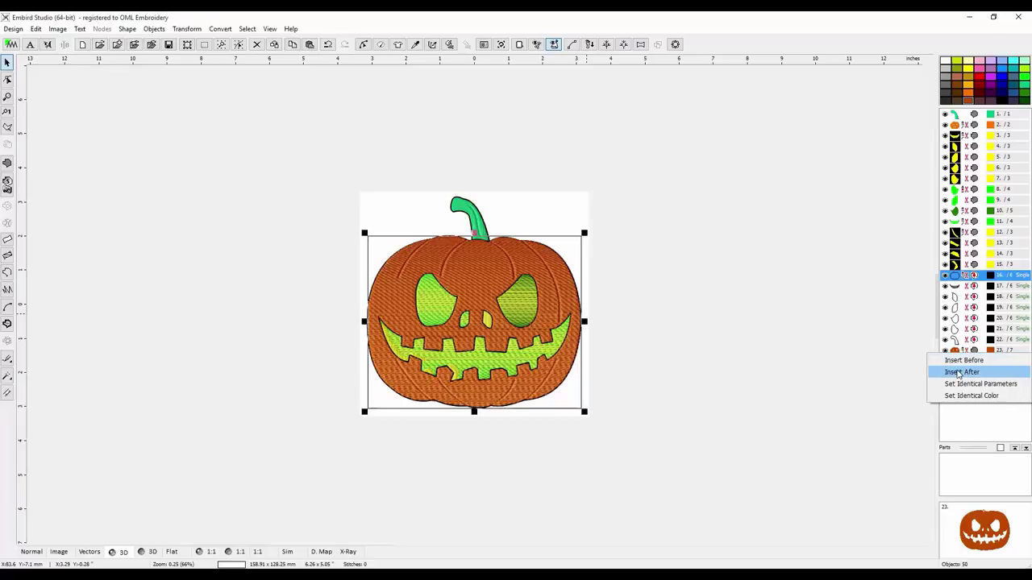
pyautogui.click(961, 373)
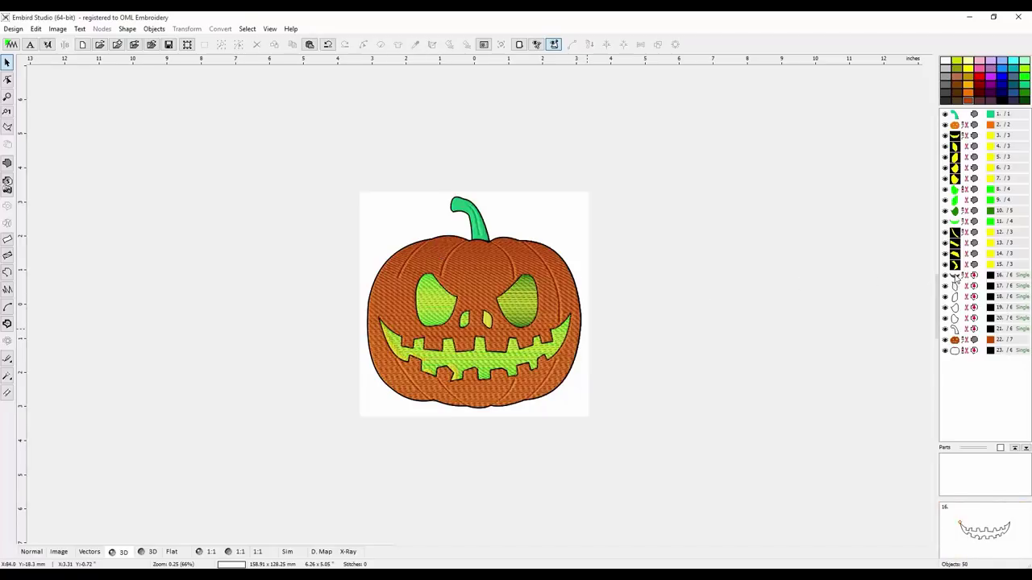
# Step: Group the mouth, eye, nose and stem outlines with Group 1 and place the group after the pumpkin body's outline
pyautogui.moveTo(955, 277); pyautogui.dragTo(960, 331)
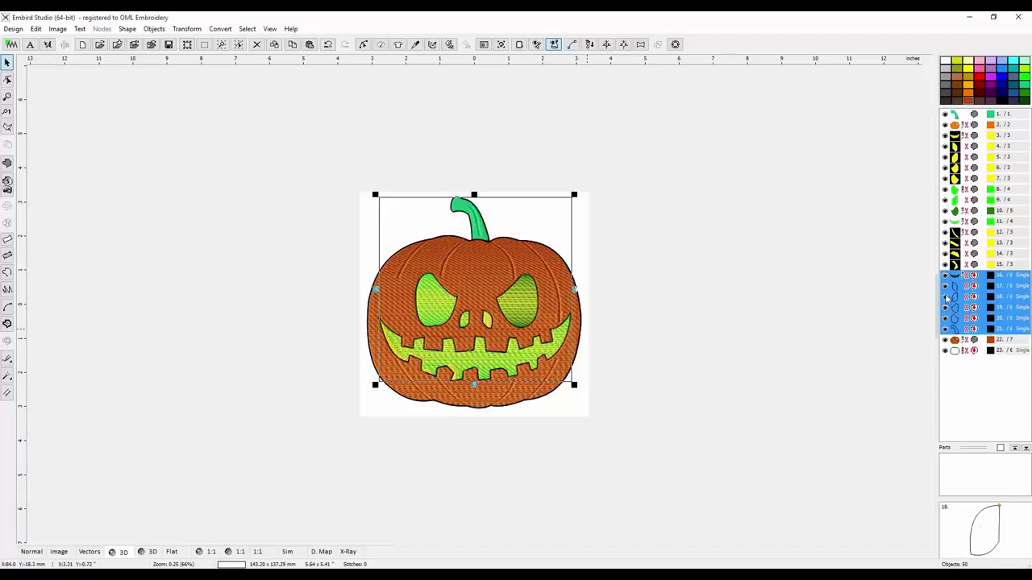
pyautogui.rightClick(958, 298)
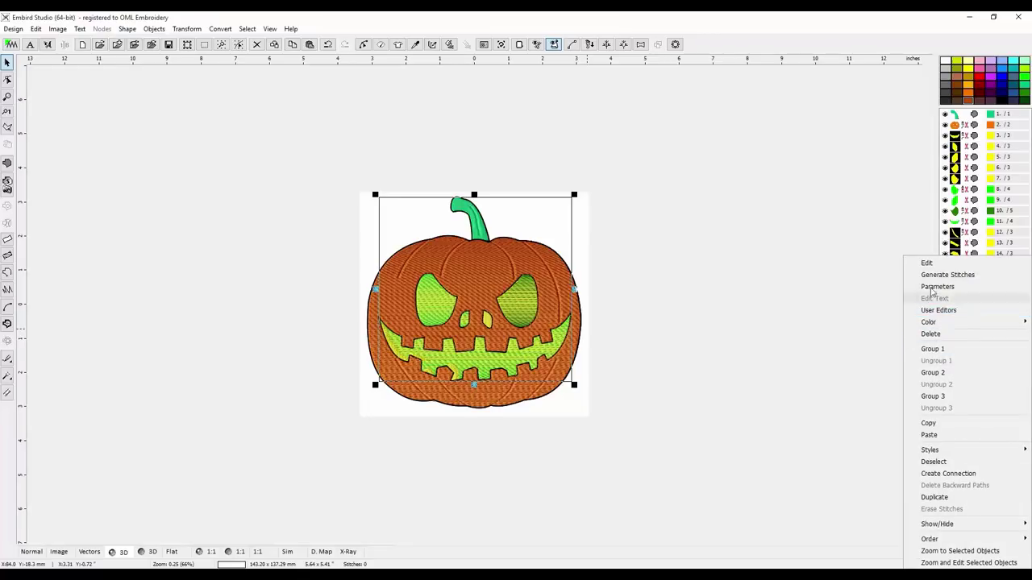
pyautogui.click(935, 348)
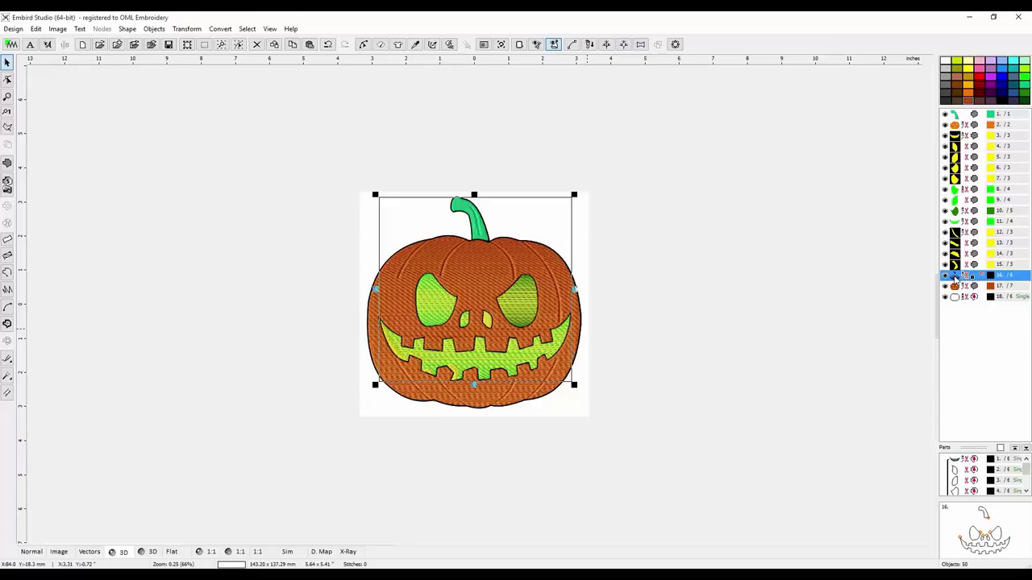
pyautogui.rightClick(959, 303)
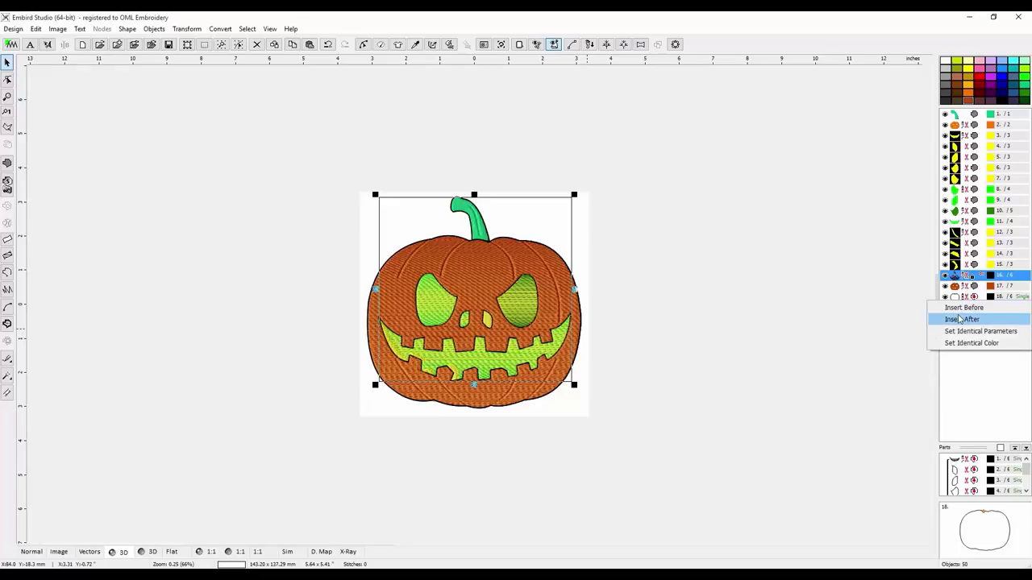
pyautogui.click(960, 320)
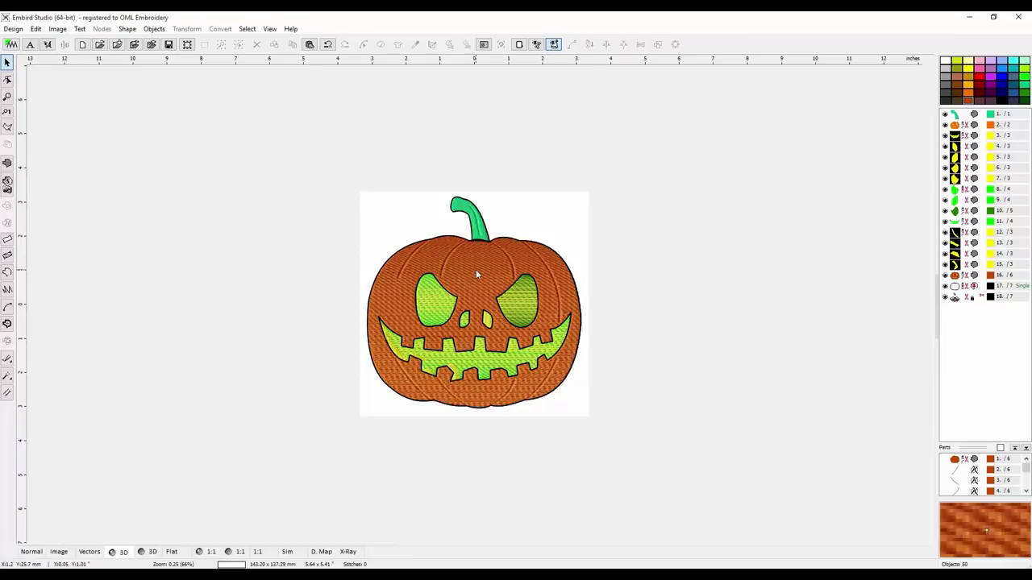
# Step: Delete both the base orange pumpkin fill and the darker gradient pumpkin fill
pyautogui.click(953, 126)
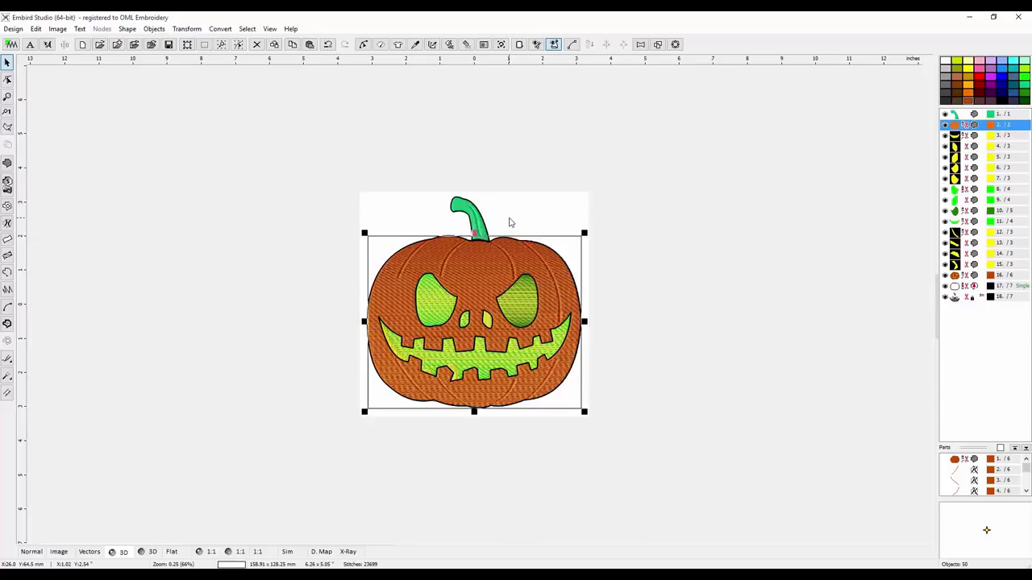
pyautogui.rightClick(509, 222)
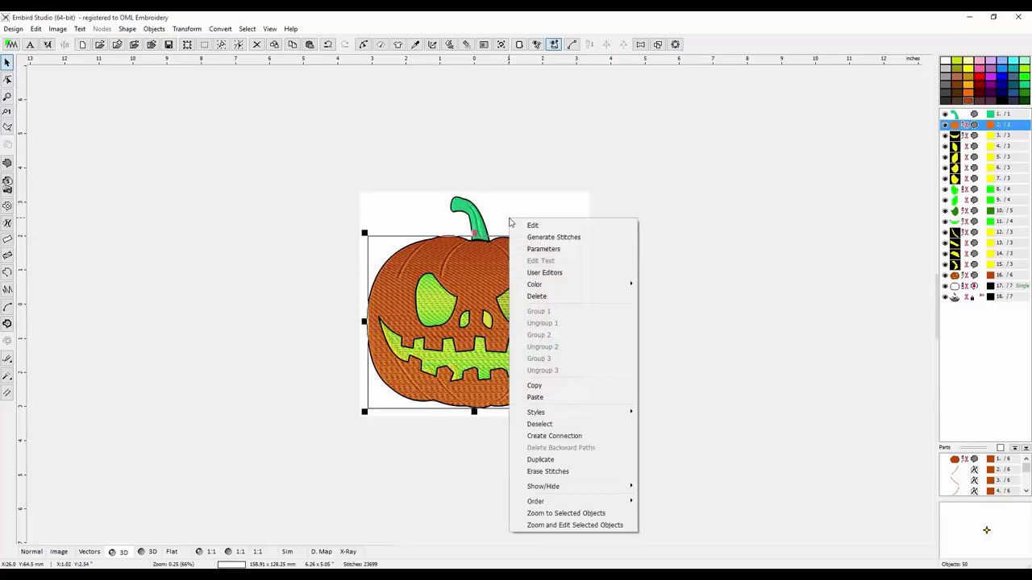
pyautogui.click(537, 297)
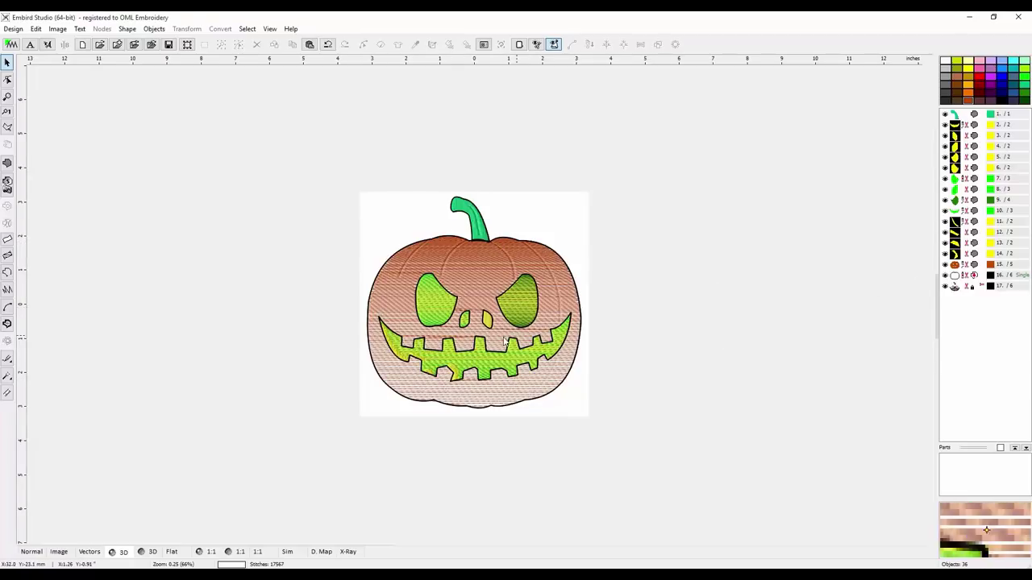
pyautogui.click(956, 266)
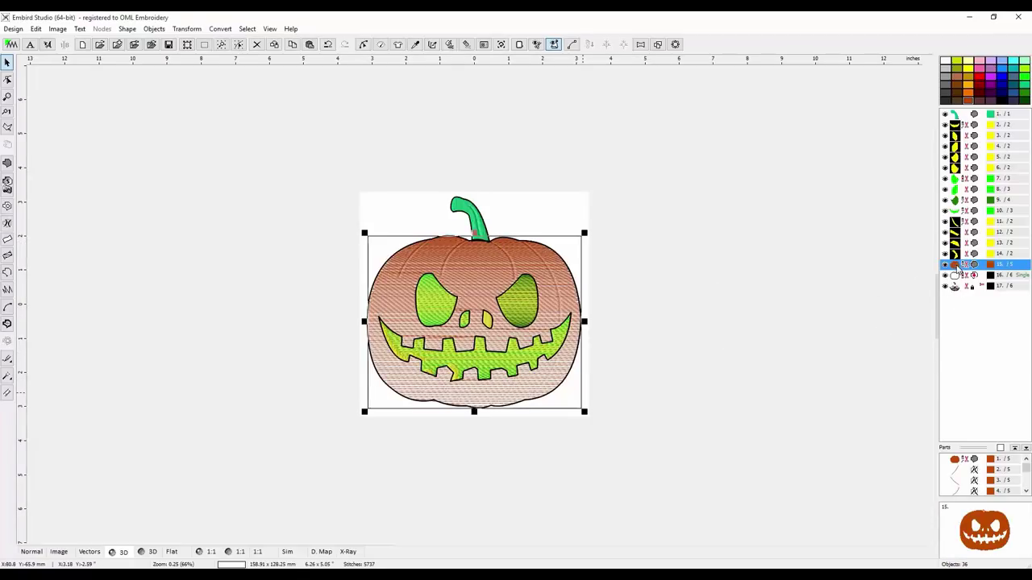
pyautogui.rightClick(957, 266)
pyautogui.click(935, 334)
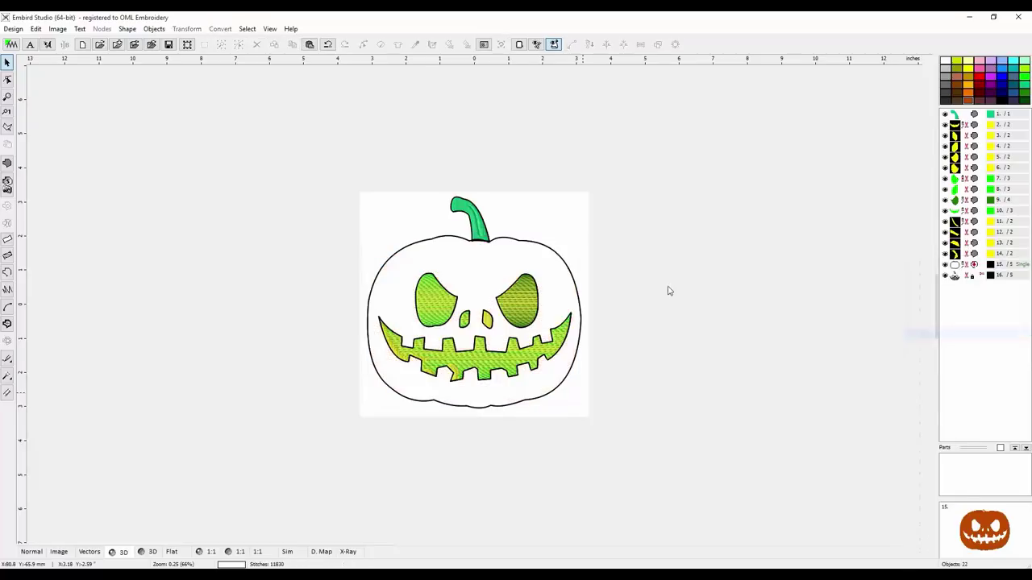
# Step: In Normal view, start a two-edge column on the pumpkin's upper left shoulder, widening to about 10 mm and curving along the outline and rib
pyautogui.click(35, 548)
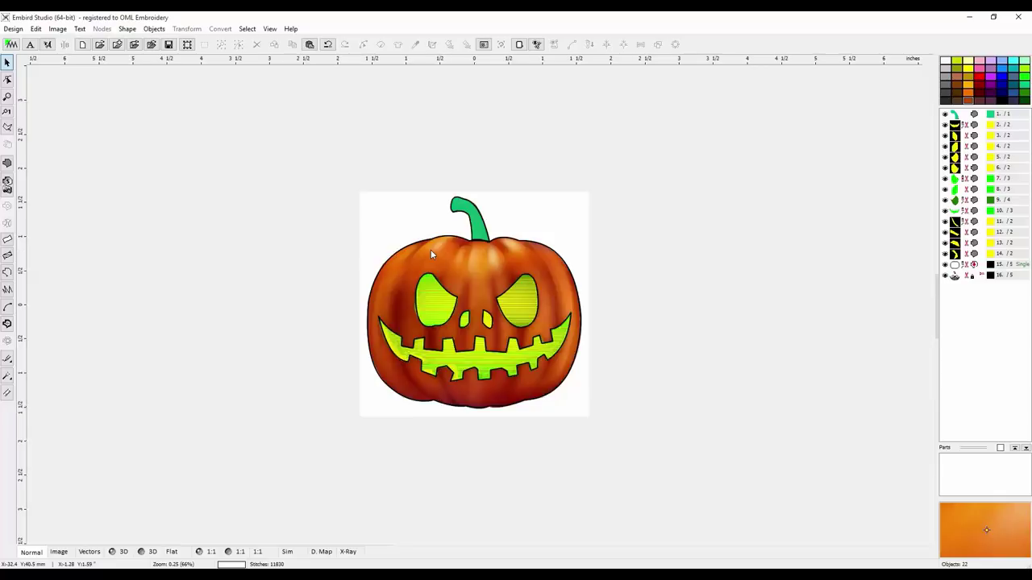
pyautogui.scroll(1, 431, 249)
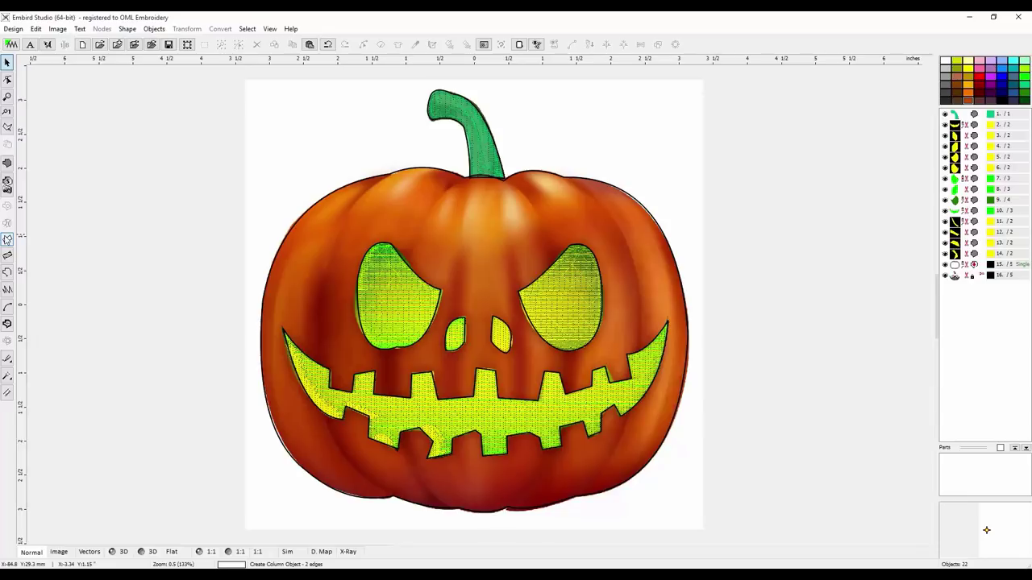
pyautogui.click(8, 240)
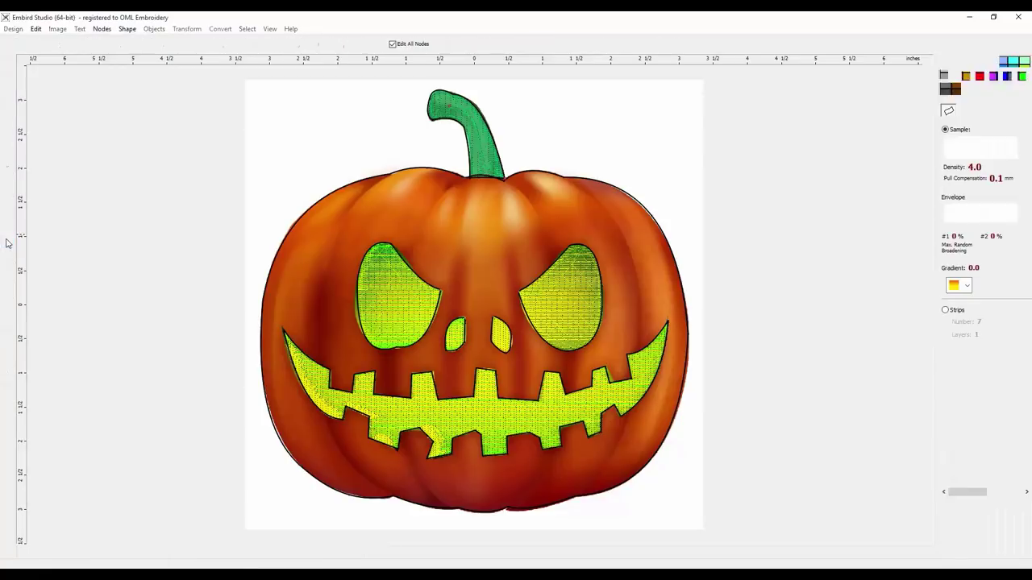
pyautogui.click(391, 174)
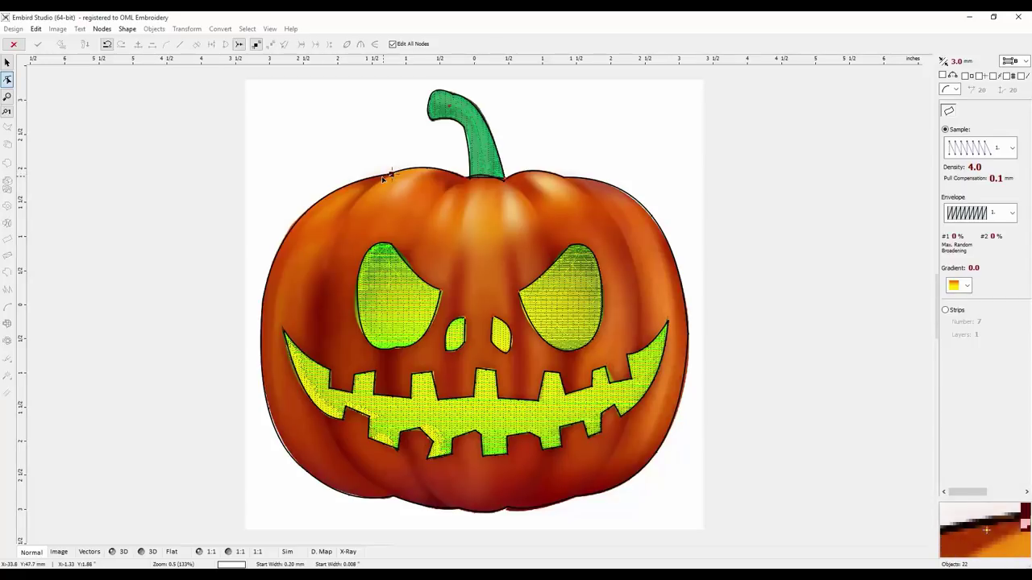
pyautogui.click(329, 196)
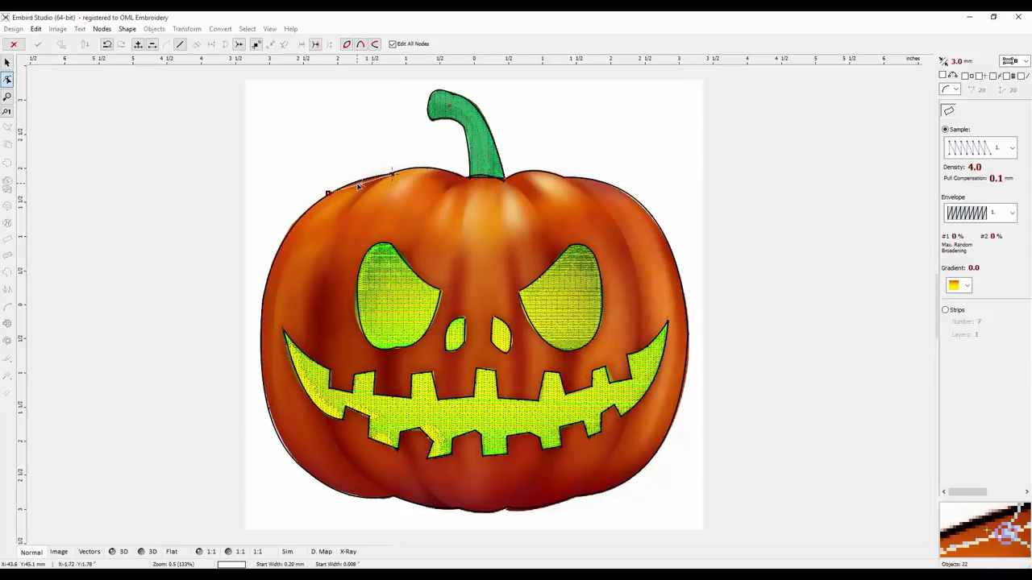
pyautogui.scroll(1, 360, 176)
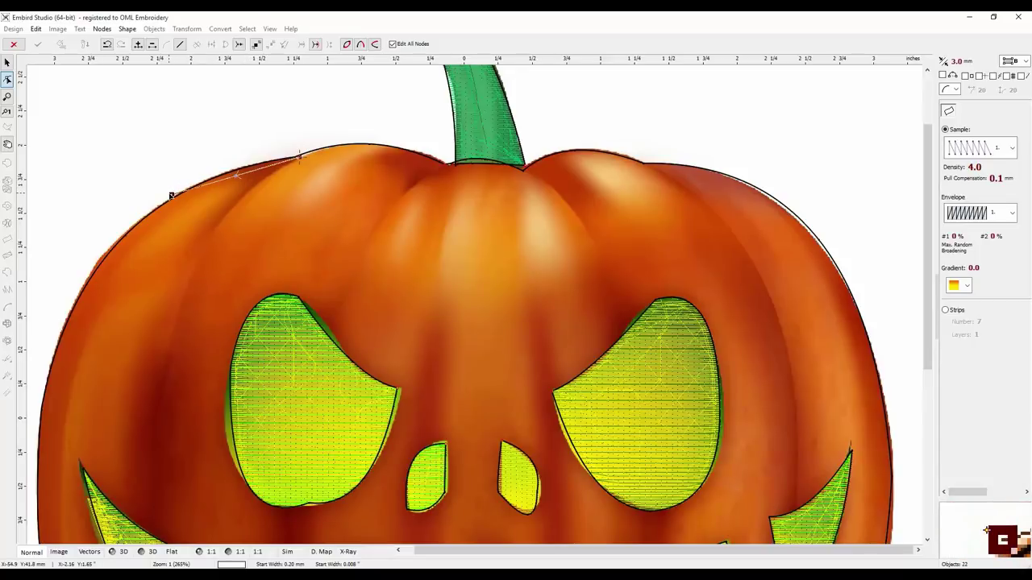
pyautogui.click(205, 239)
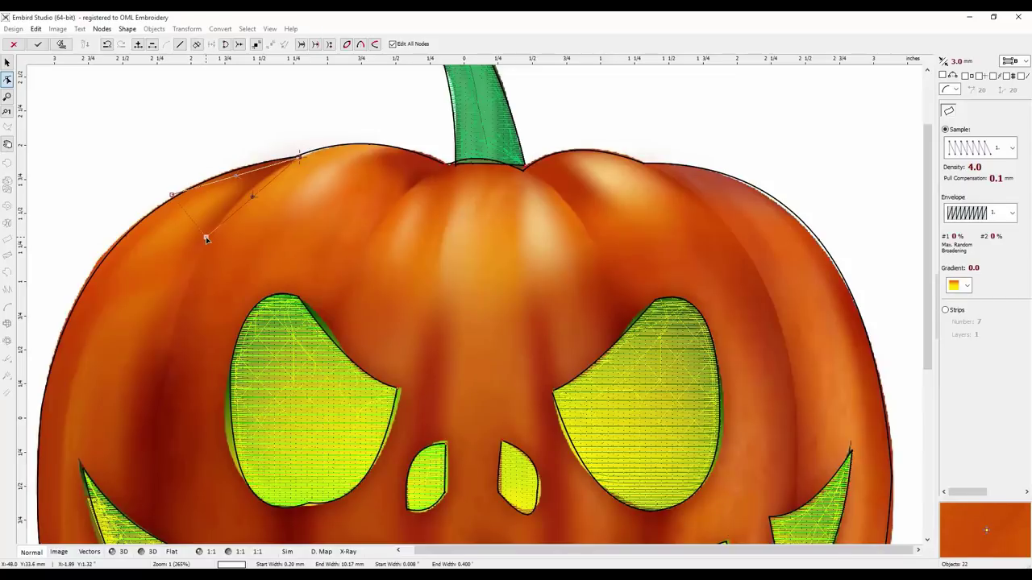
pyautogui.click(235, 177)
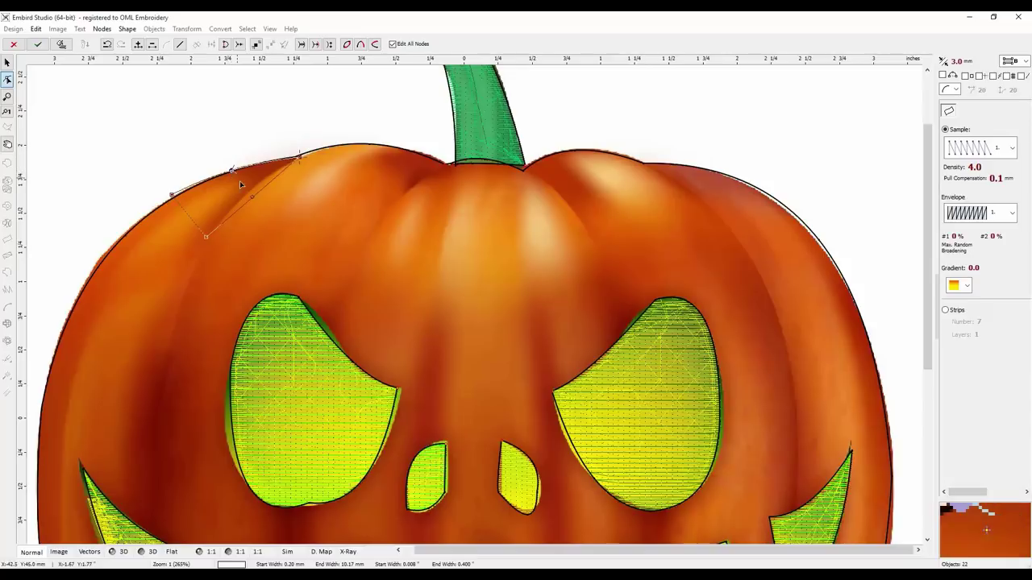
pyautogui.moveTo(249, 196); pyautogui.dragTo(246, 194)
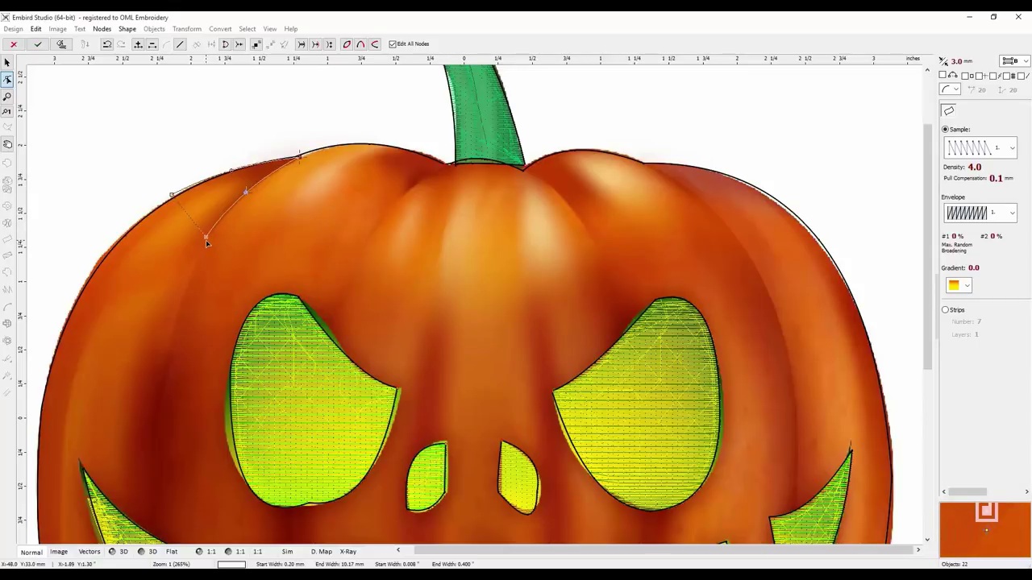
# Step: Extend the column down the pumpkin's left rib with two more sections about 20 mm and 21.5 mm wide, curving its inner edge
pyautogui.click(68, 312)
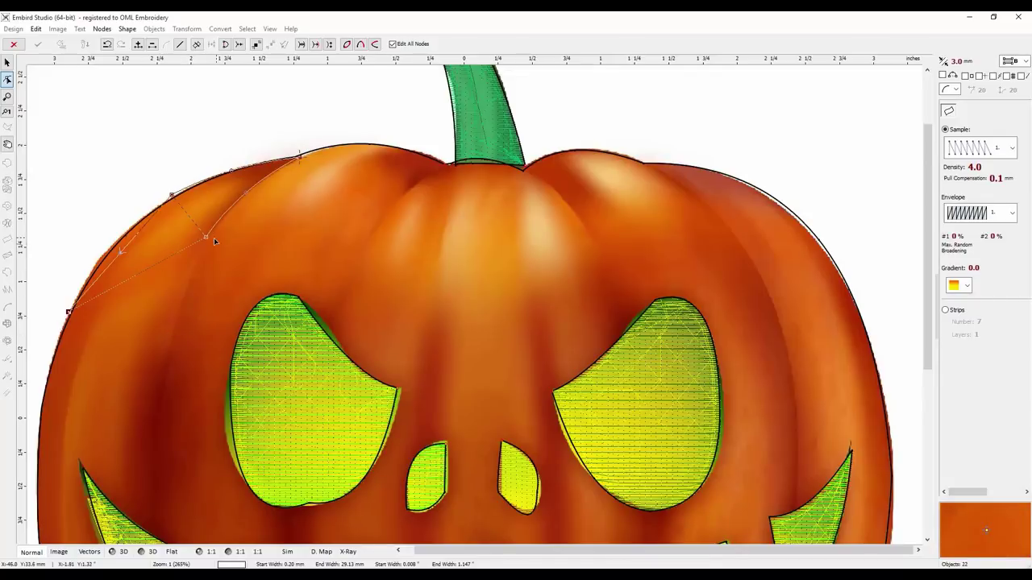
pyautogui.click(172, 332)
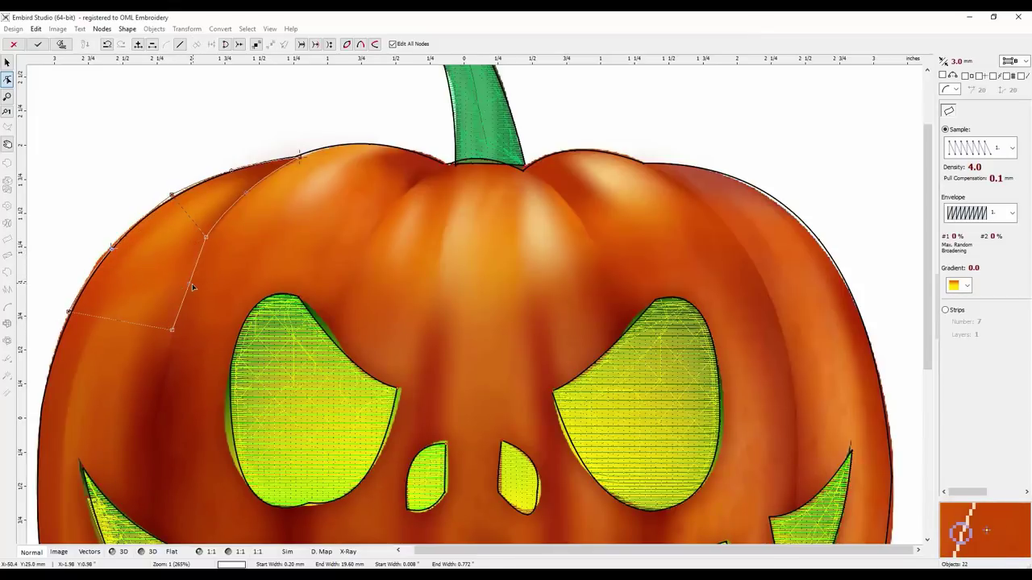
pyautogui.moveTo(190, 286); pyautogui.dragTo(180, 287)
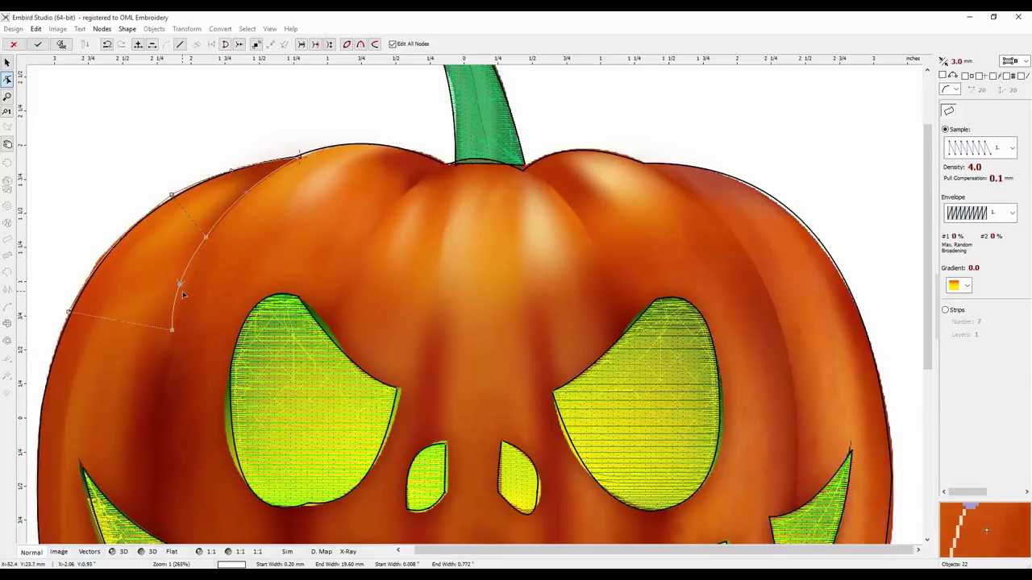
pyautogui.click(38, 437)
pyautogui.click(153, 448)
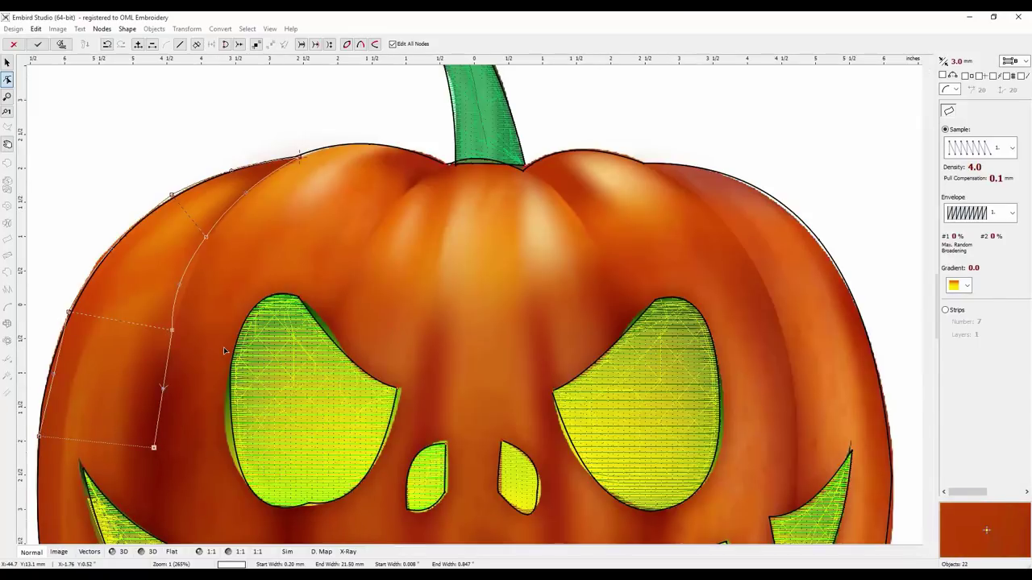
# Step: Extend the column down the pumpkin's left side with two sections about 22 mm and 19 mm wide, adjusting the inner edge along the rib
pyautogui.scroll(-1, 223, 347)
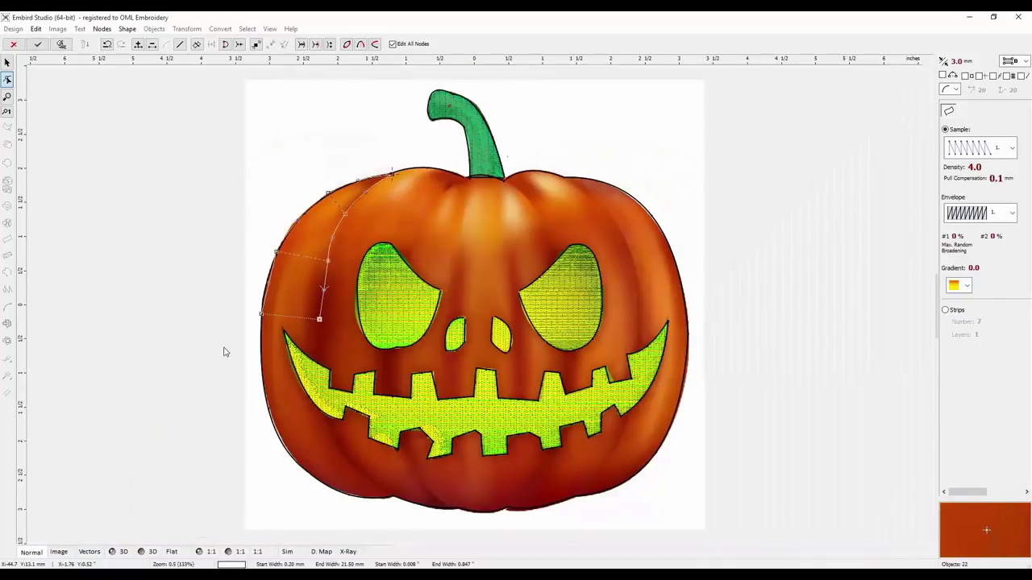
pyautogui.click(264, 374)
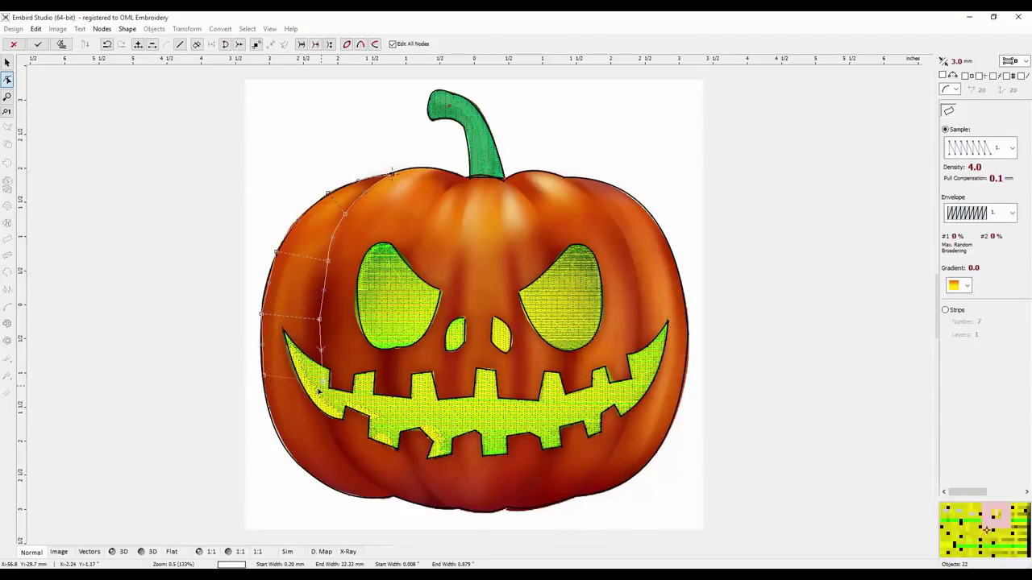
pyautogui.click(282, 436)
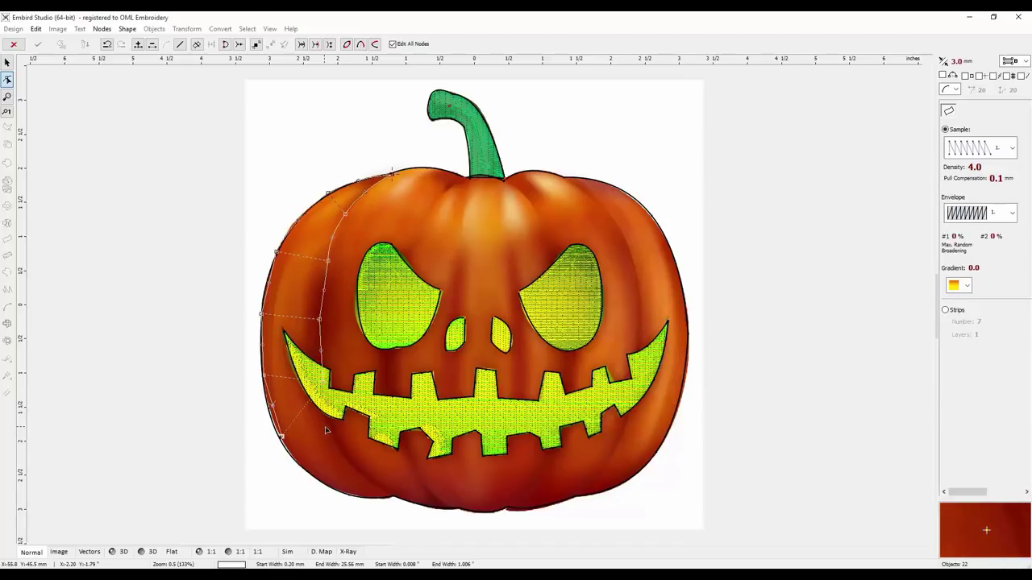
pyautogui.click(331, 430)
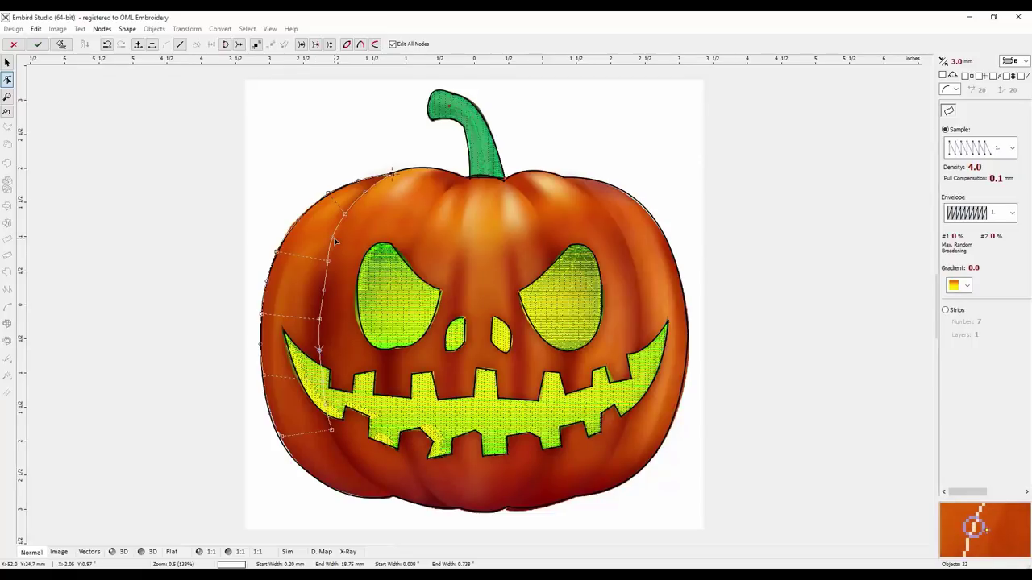
pyautogui.moveTo(335, 239); pyautogui.dragTo(336, 238)
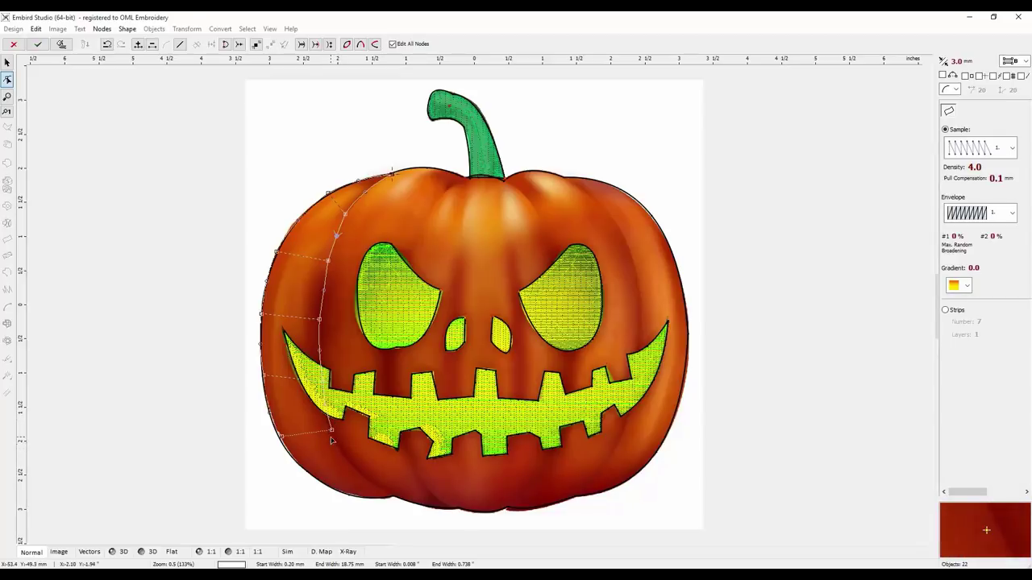
pyautogui.click(319, 321)
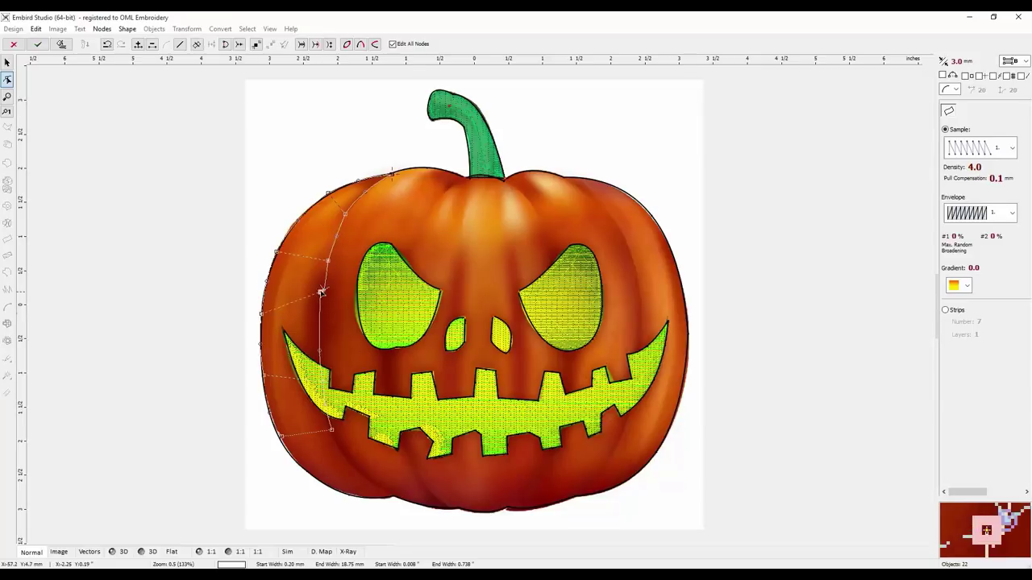
pyautogui.moveTo(321, 322)
pyautogui.mouseDown()
pyautogui.moveTo(320, 367)
pyautogui.moveTo(321, 314)
pyautogui.mouseUp()
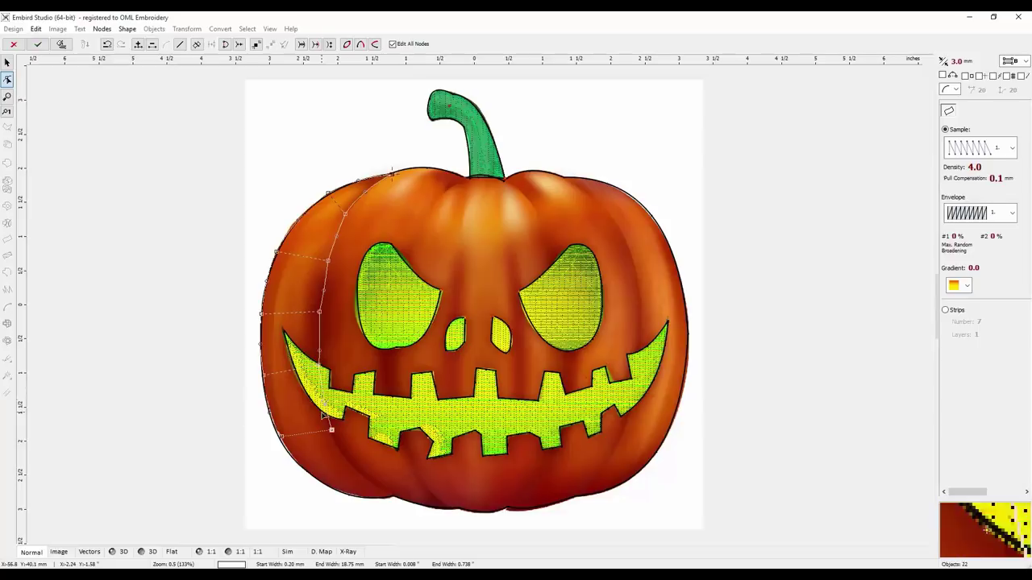
# Step: Continue the column around the pumpkin's lower left with a section about 13 mm wide, tapering it to a point on the bottom outline
pyautogui.click(324, 485)
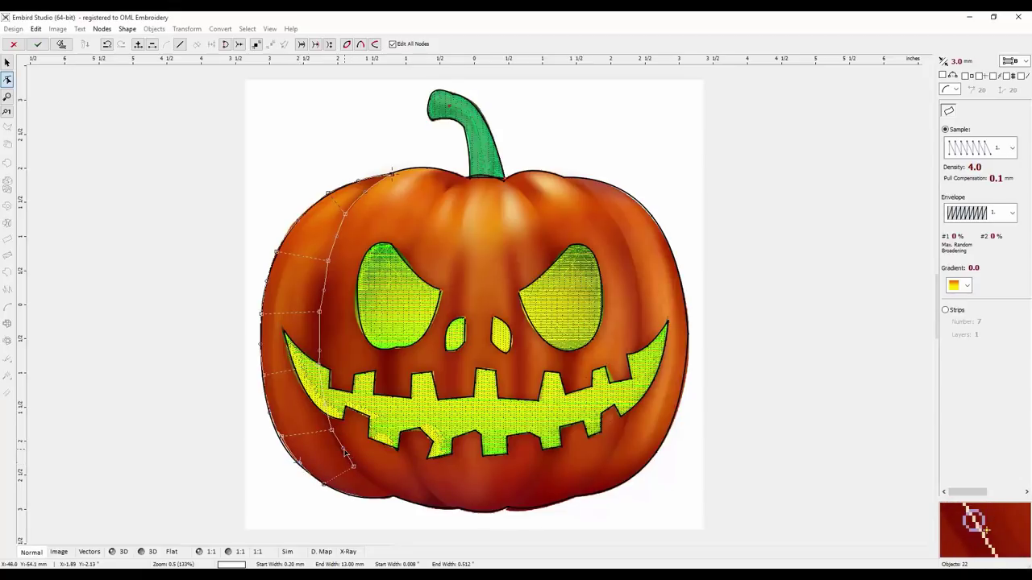
pyautogui.click(387, 495)
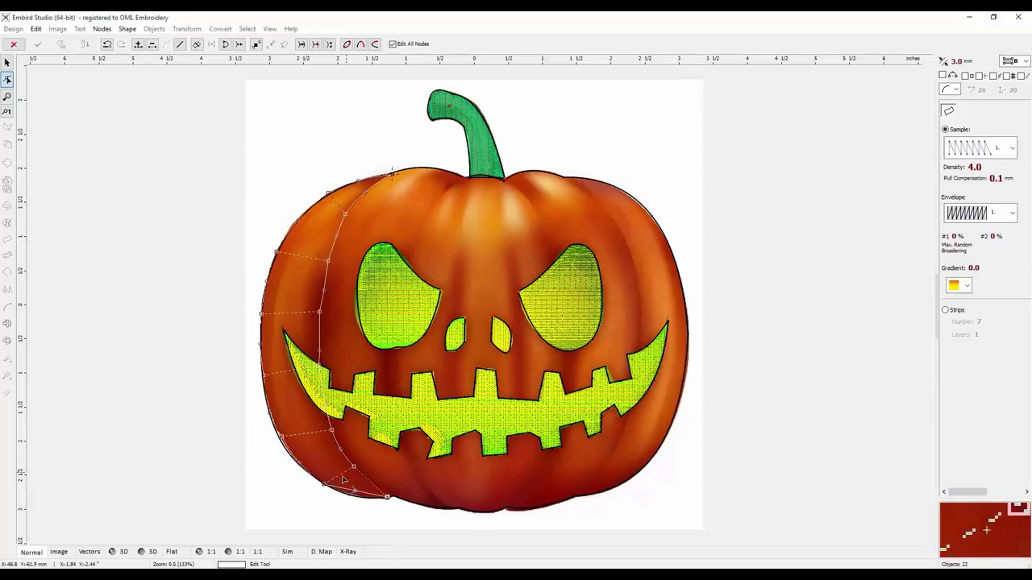
pyautogui.click(384, 482)
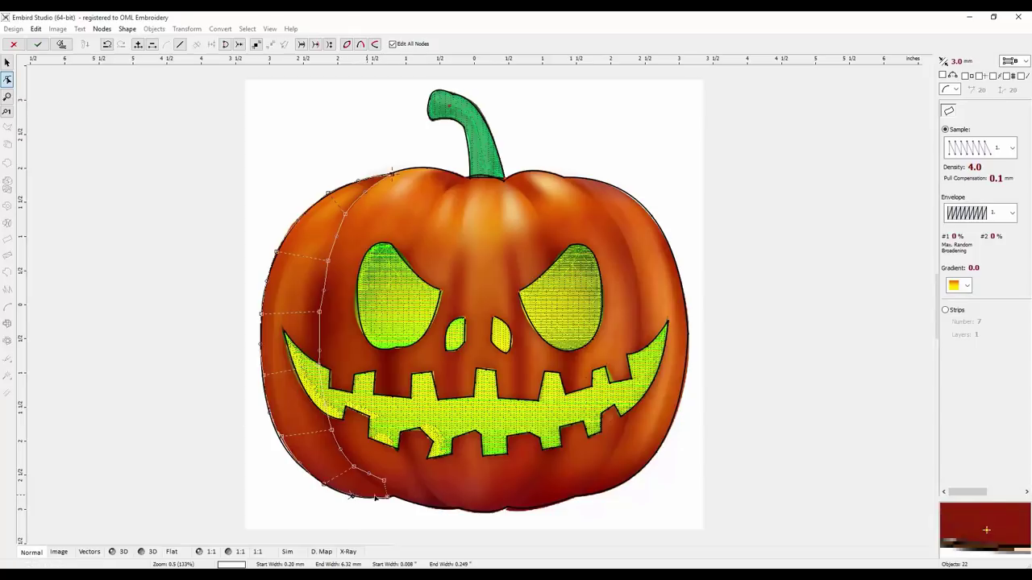
pyautogui.click(383, 482)
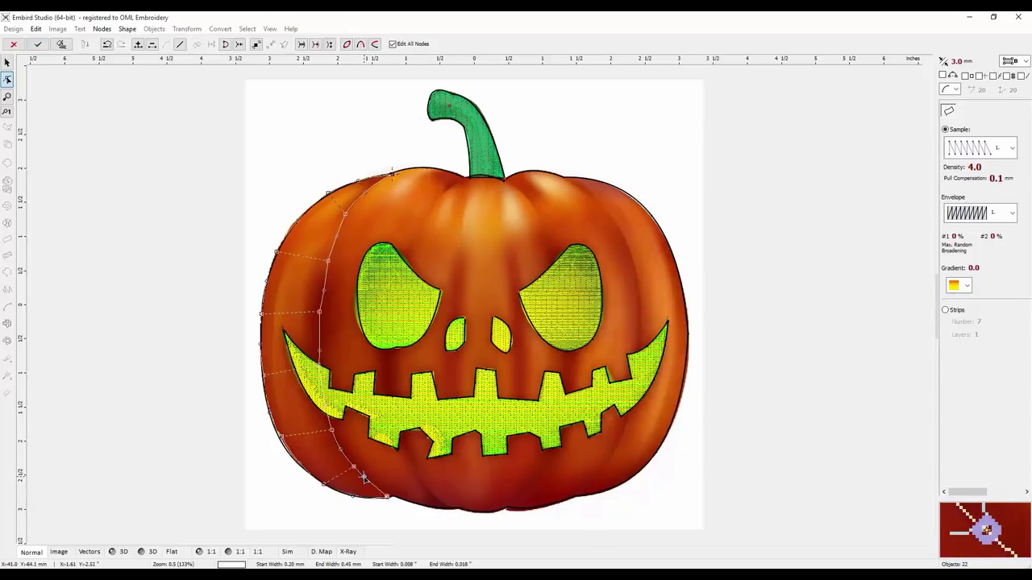
pyautogui.click(387, 498)
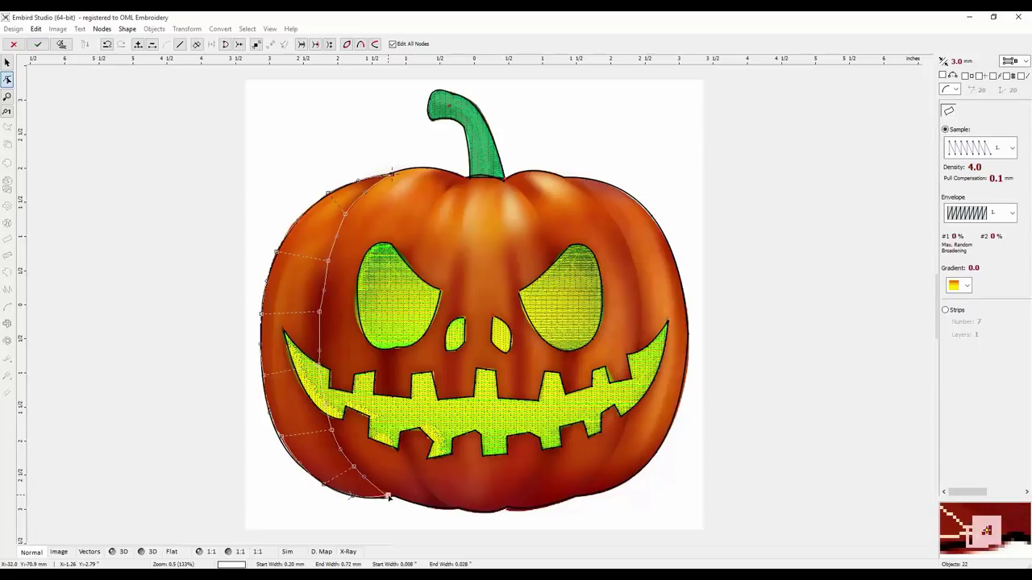
pyautogui.moveTo(388, 498); pyautogui.dragTo(386, 498)
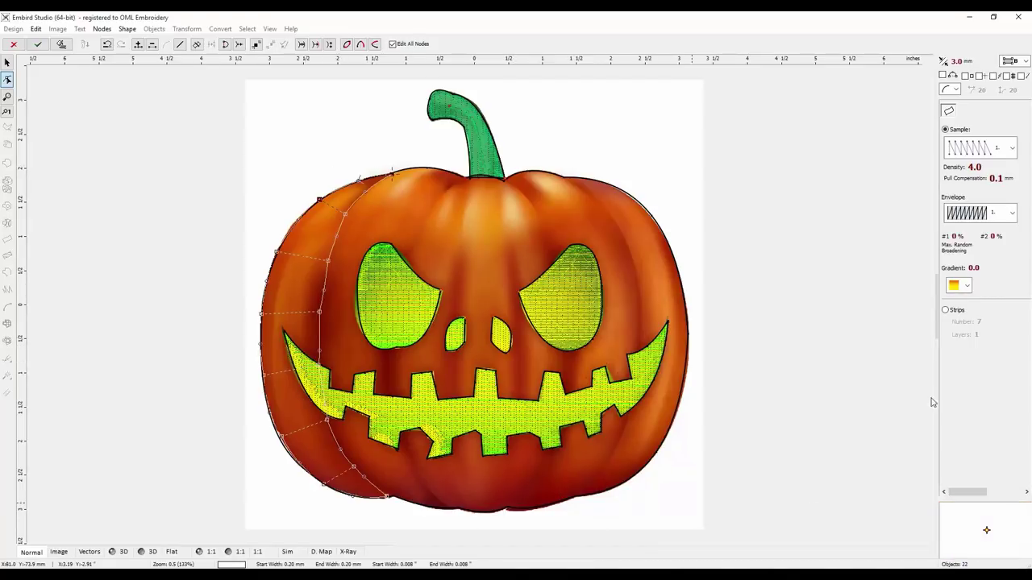
# Step: Fill the left rib column with 15 strips, generate its stitches and preview the design in 3D
pyautogui.click(946, 311)
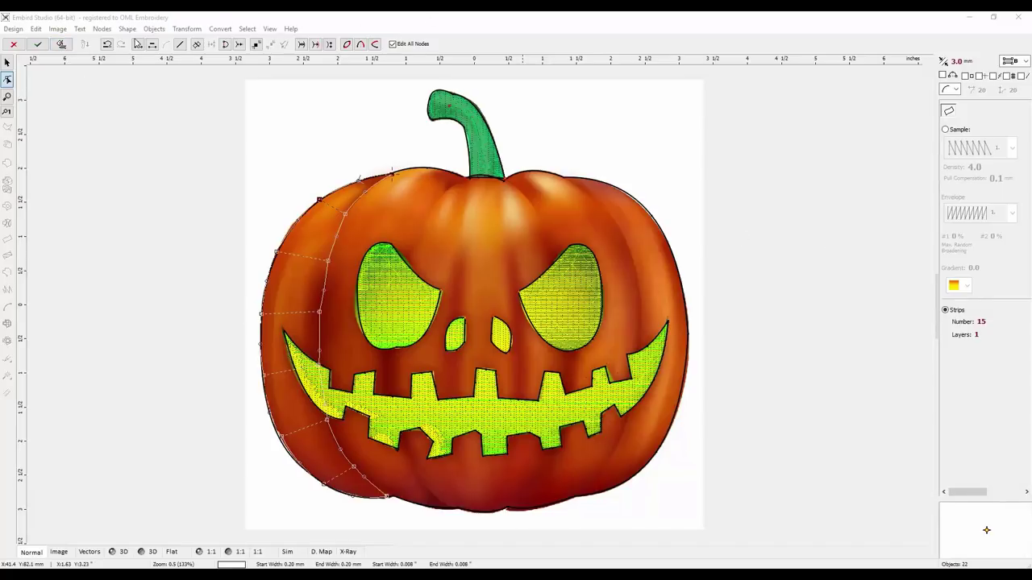
pyautogui.click(63, 44)
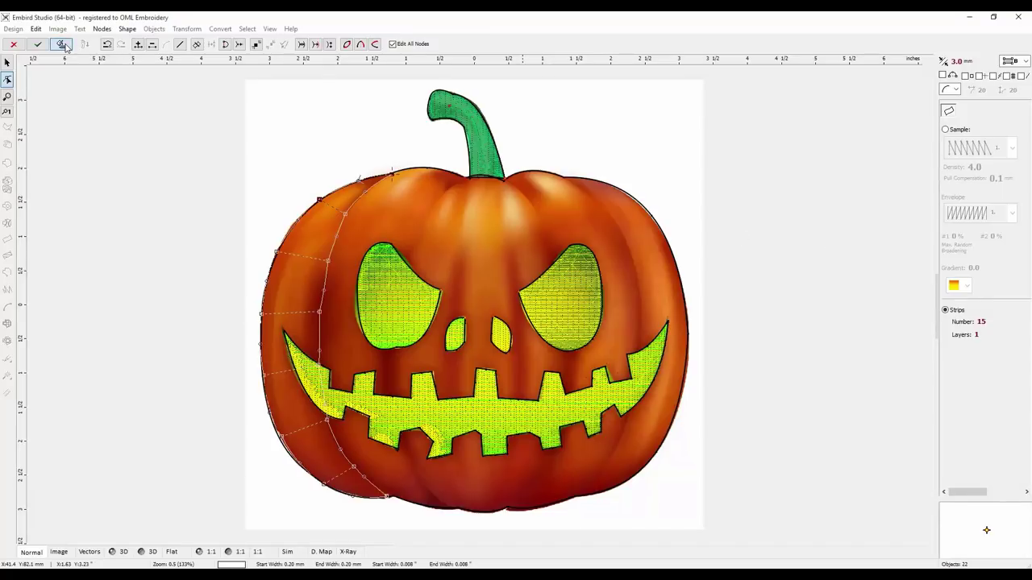
pyautogui.click(390, 528)
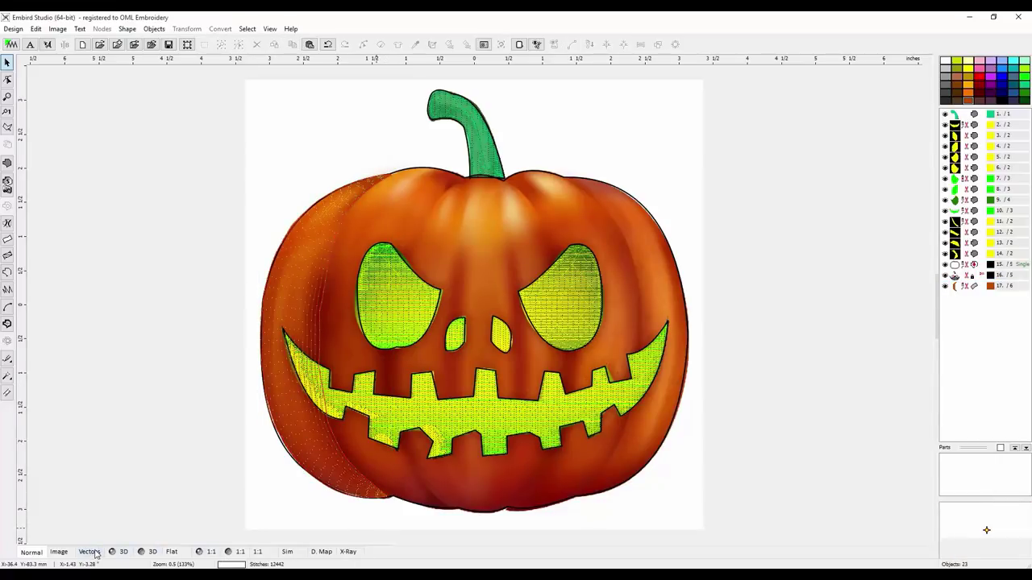
pyautogui.click(121, 556)
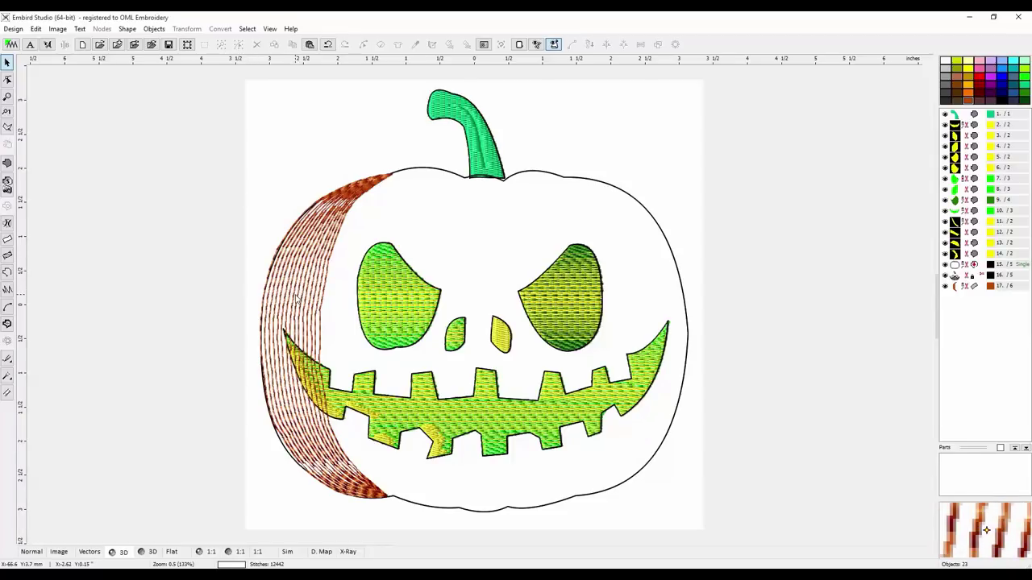
# Step: Test different strip counts on the left rib column, settle on 19 strips and regenerate its stitches
pyautogui.click(954, 287)
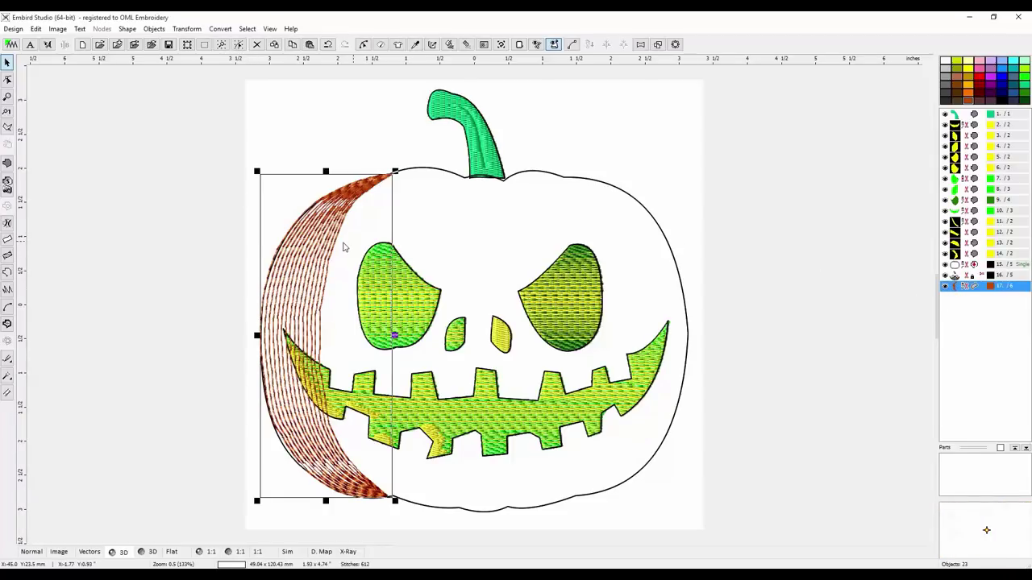
pyautogui.rightClick(307, 247)
pyautogui.click(364, 279)
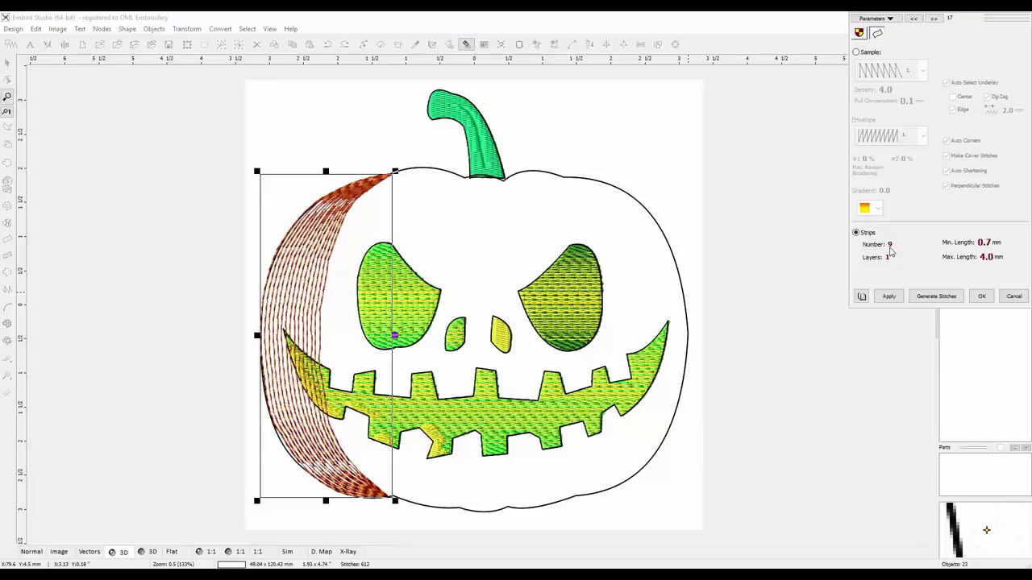
pyautogui.click(888, 296)
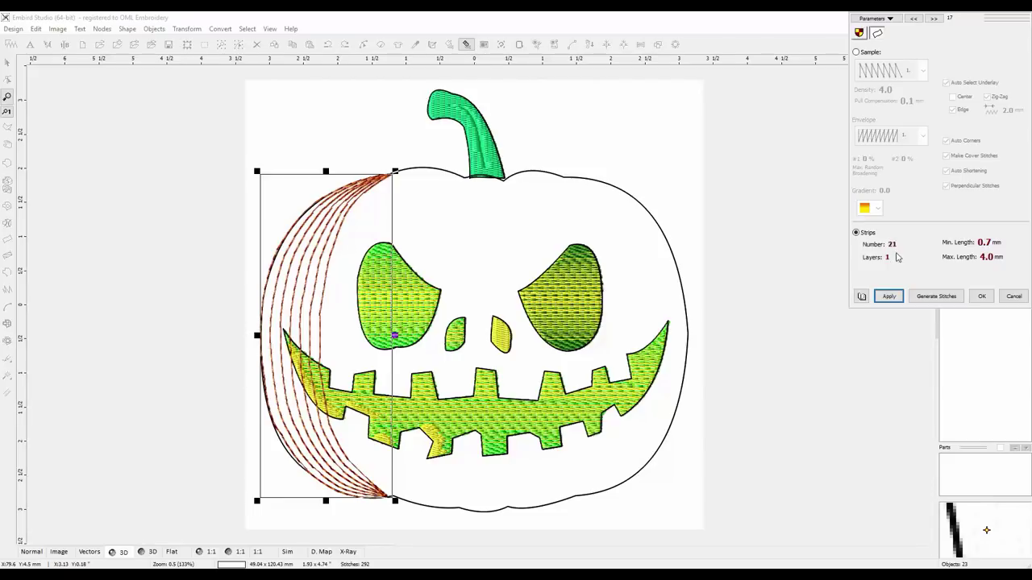
pyautogui.click(889, 297)
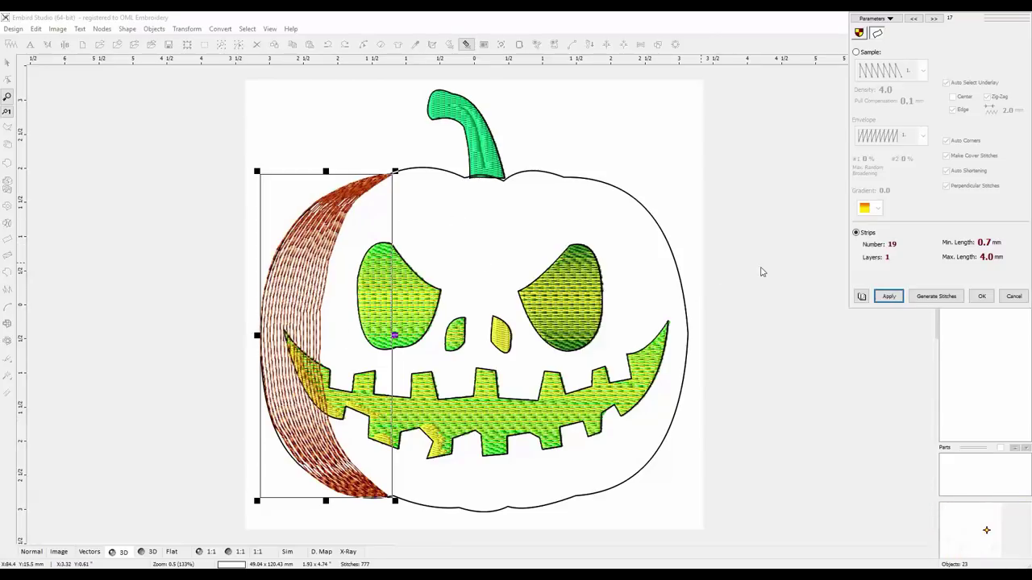
pyautogui.click(927, 296)
# Step: In Normal view, start a second two-edge column from the stem's left base, with sections about 14.5 mm and 24 mm wide
pyautogui.click(33, 553)
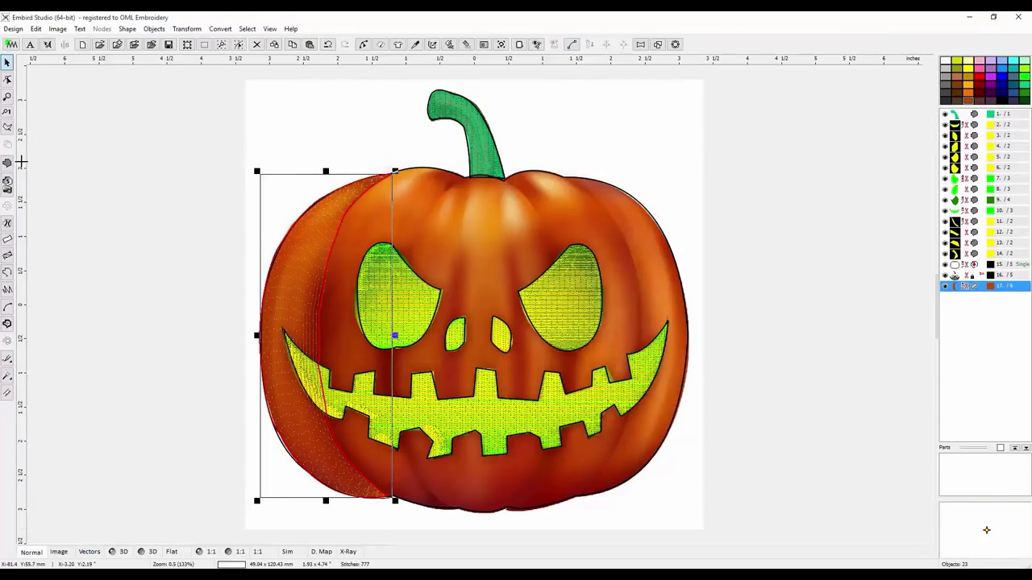
pyautogui.click(8, 240)
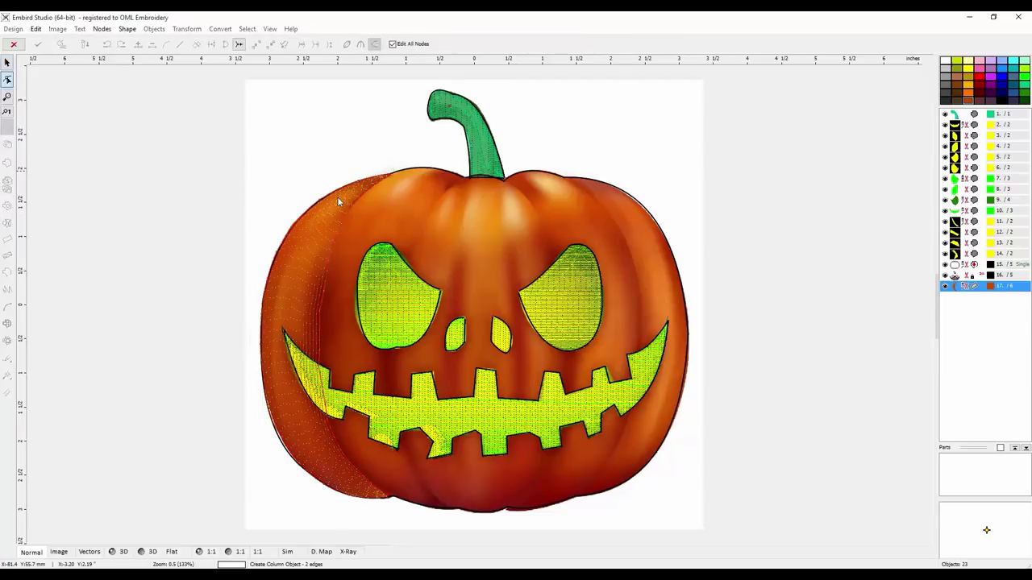
pyautogui.click(464, 179)
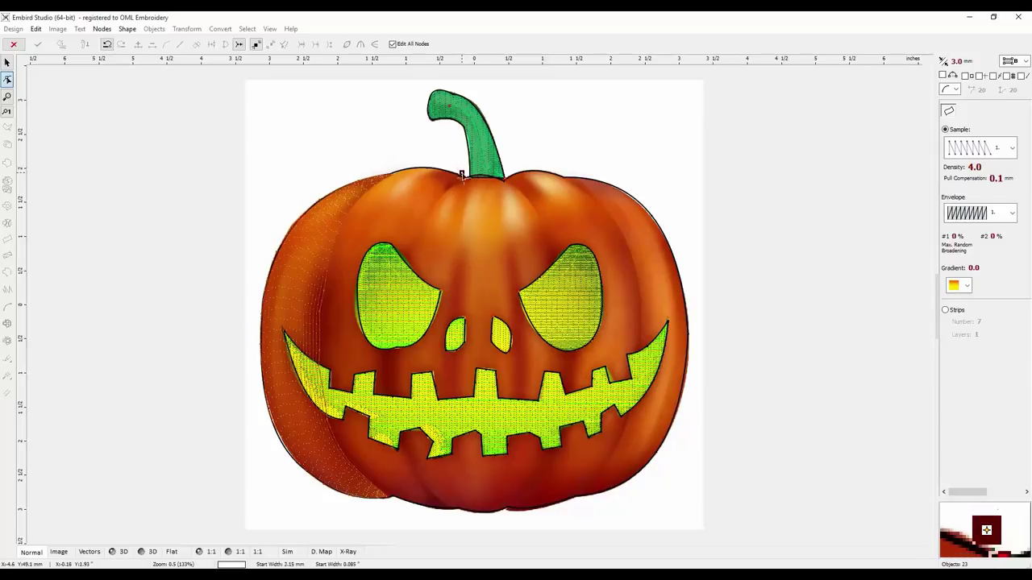
pyautogui.click(415, 169)
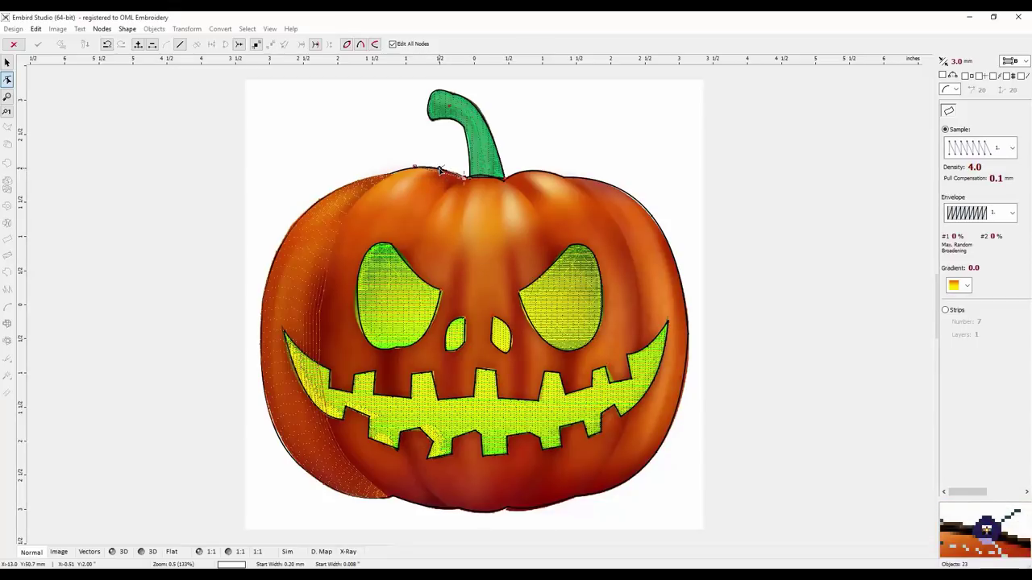
pyautogui.click(435, 199)
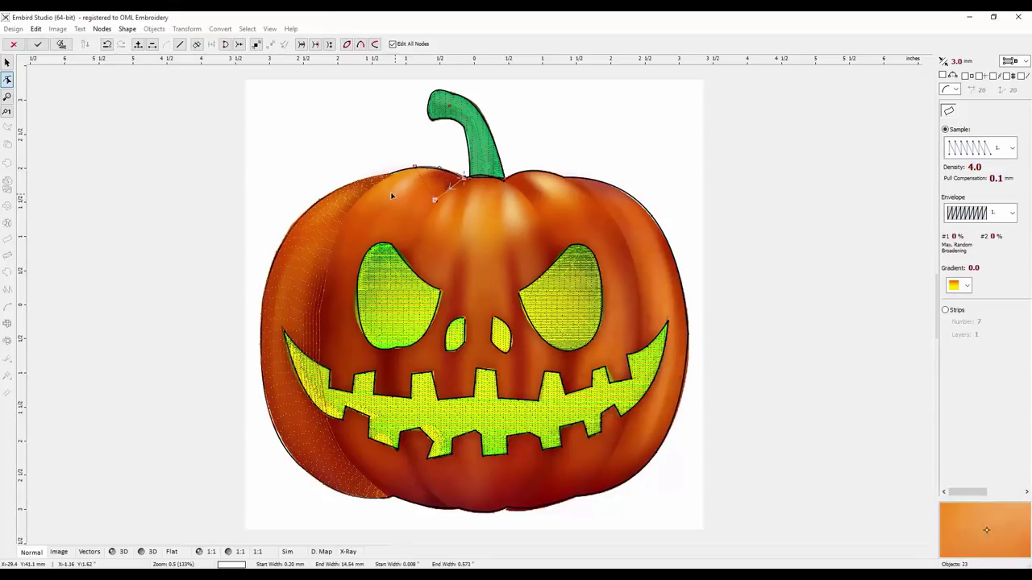
pyautogui.click(363, 196)
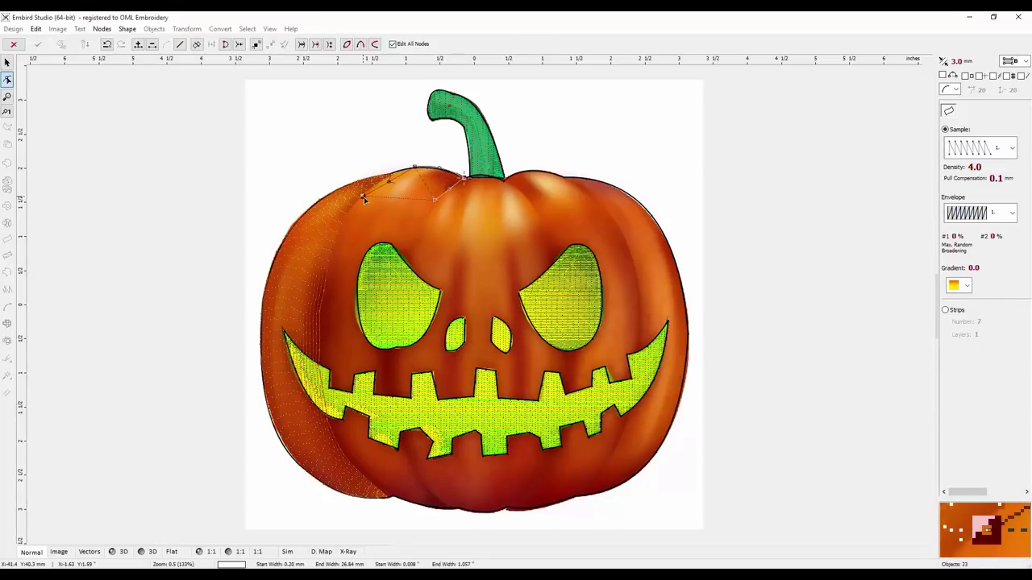
pyautogui.click(416, 231)
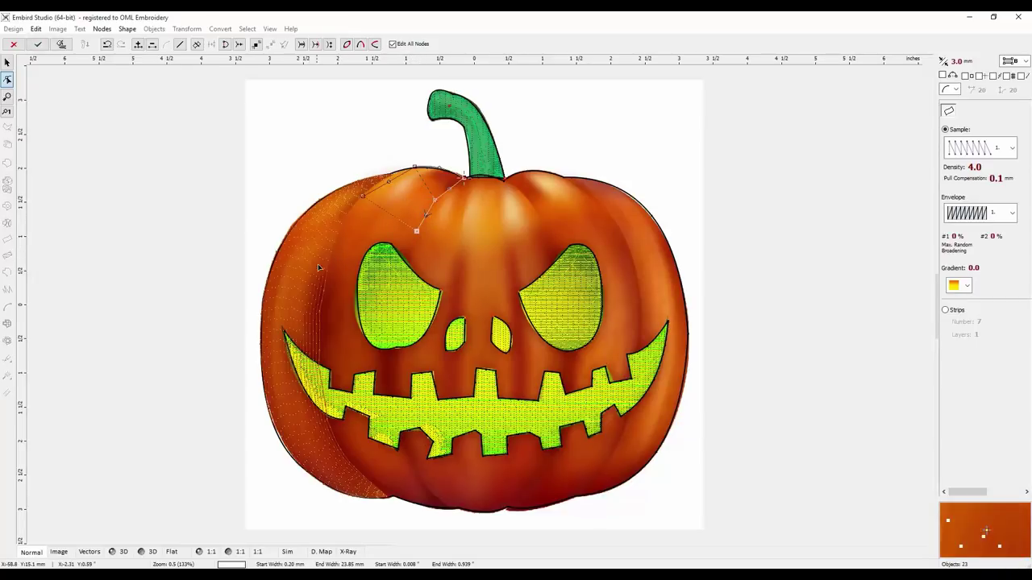
# Step: Extend the second column down over the left eye with two sections about 31 mm and 28 mm wide
pyautogui.click(327, 264)
pyautogui.click(407, 288)
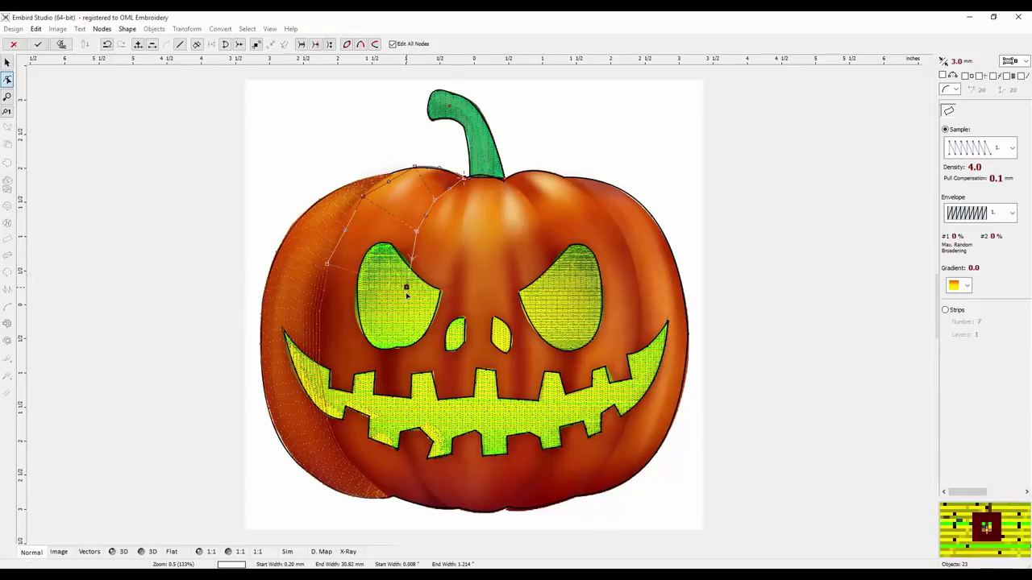
pyautogui.click(321, 342)
pyautogui.click(395, 357)
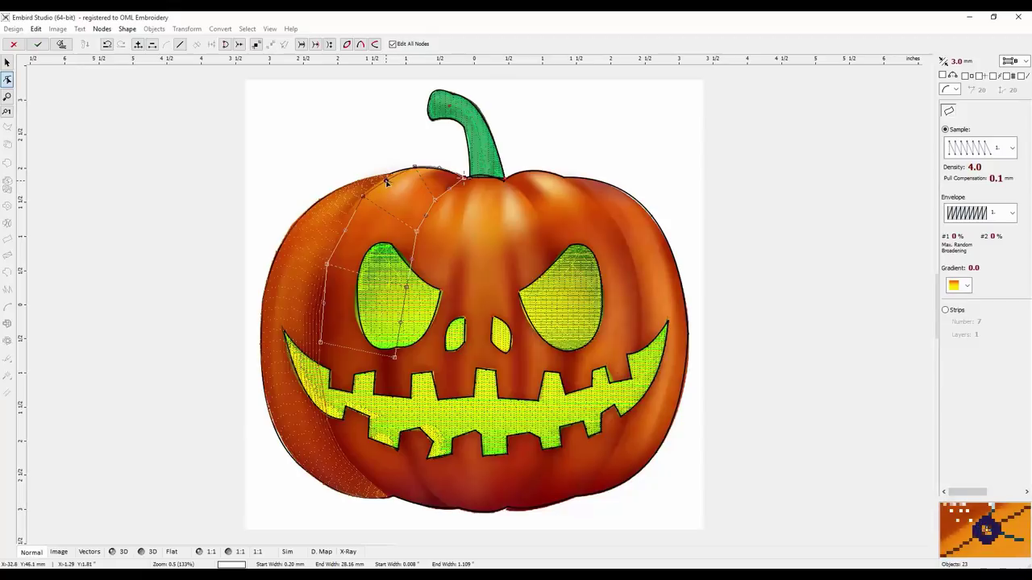
# Step: Adjust the second column's outer edge nodes so it follows the top outline and curves along the first column's inner edge
pyautogui.click(415, 170)
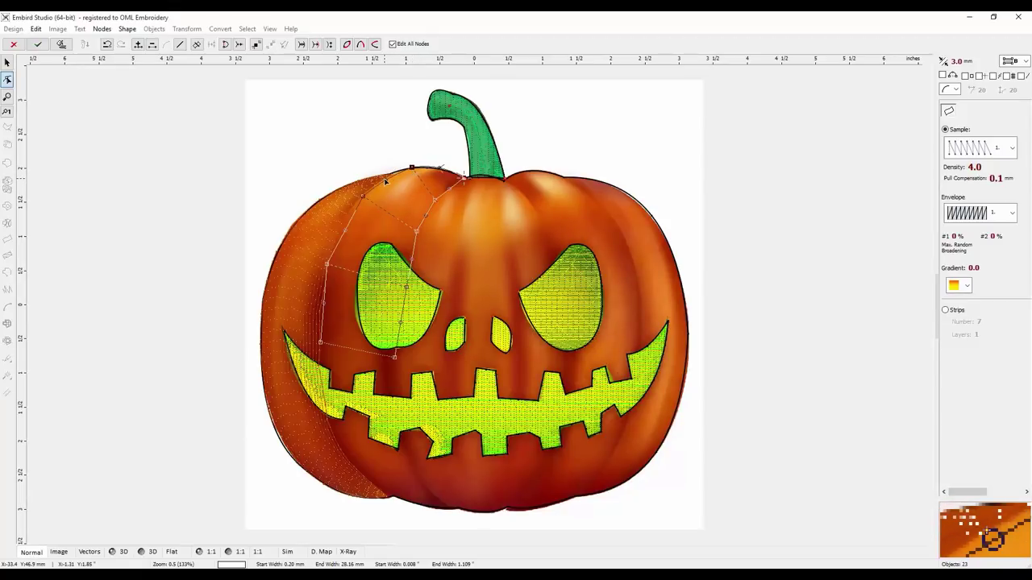
pyautogui.click(385, 181)
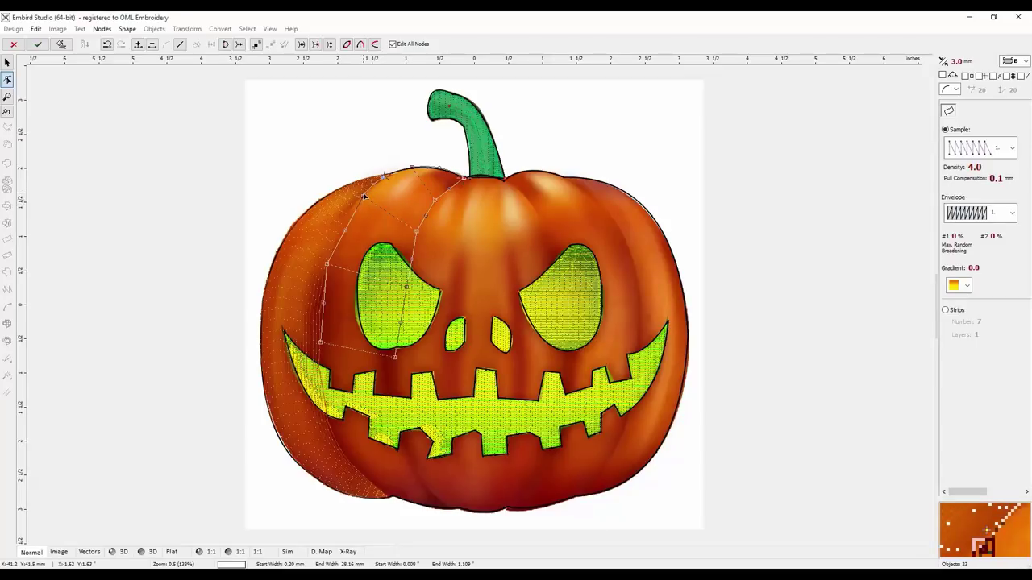
pyautogui.click(362, 195)
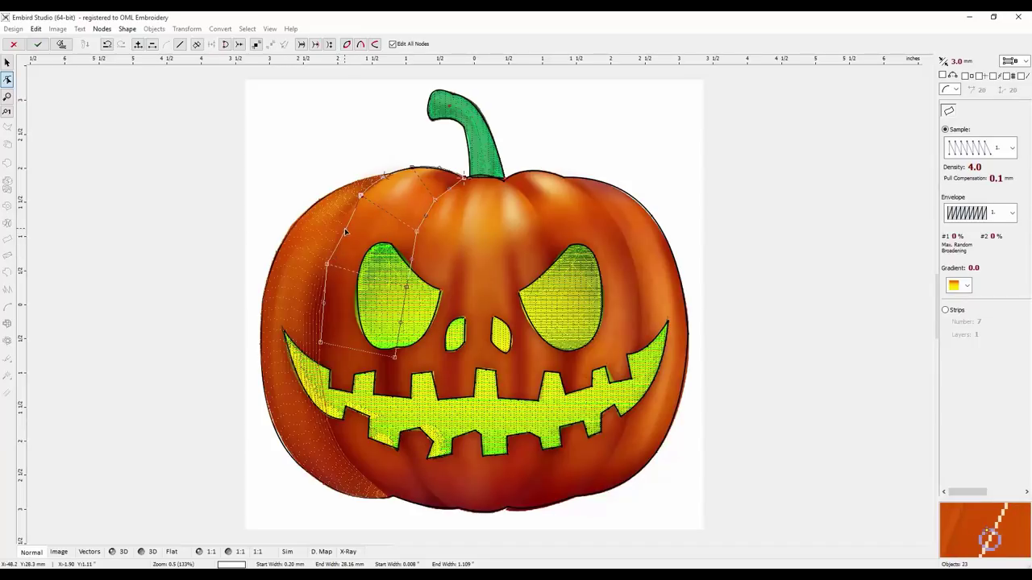
pyautogui.click(340, 227)
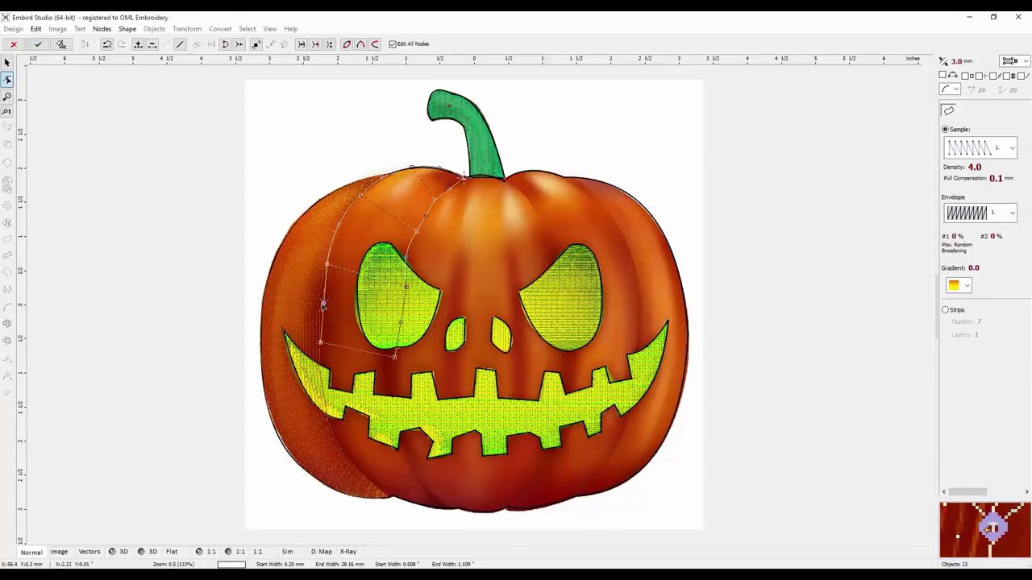
pyautogui.moveTo(325, 307); pyautogui.dragTo(318, 304)
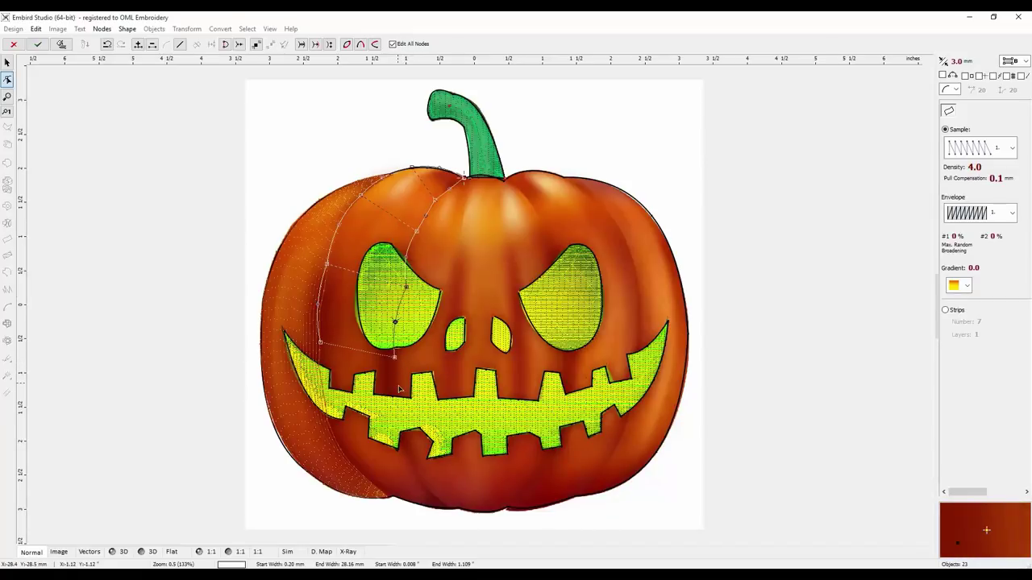
# Step: Reposition the second column's edge nodes beside the left eye, moving the inner edge slightly outward and smoothing the outer edge
pyautogui.click(407, 290)
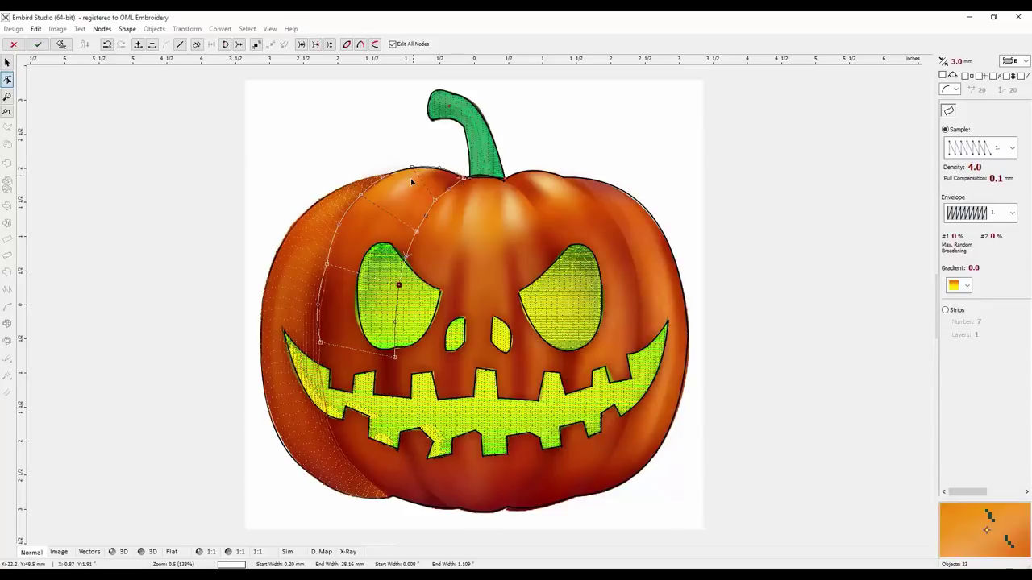
pyautogui.click(320, 304)
pyautogui.moveTo(320, 305); pyautogui.dragTo(317, 305)
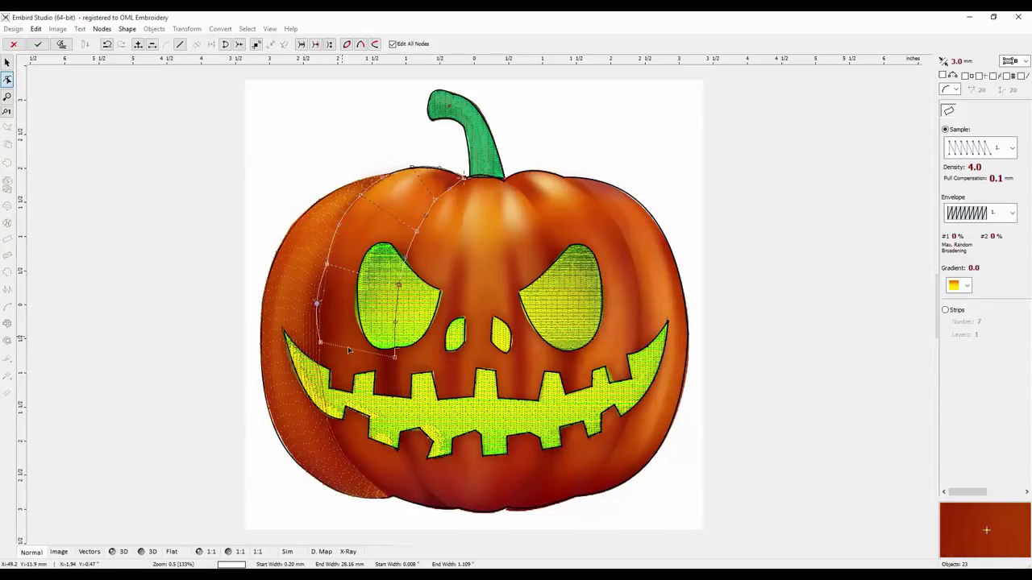
# Step: Extend the second column down across the mouth with a section about 27 mm wide, and adjust the nodes above it into smooth curves
pyautogui.click(394, 357)
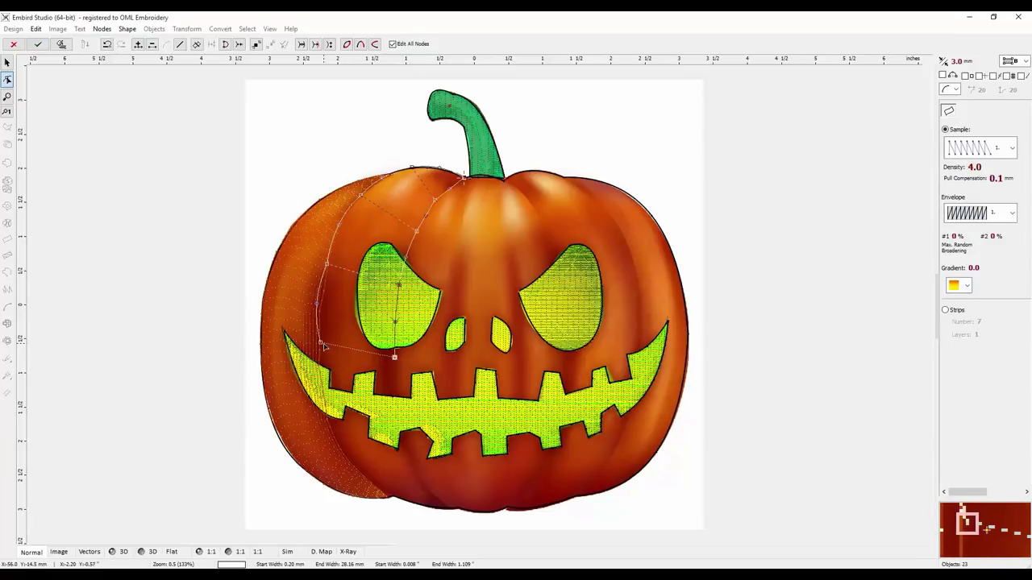
pyautogui.click(326, 411)
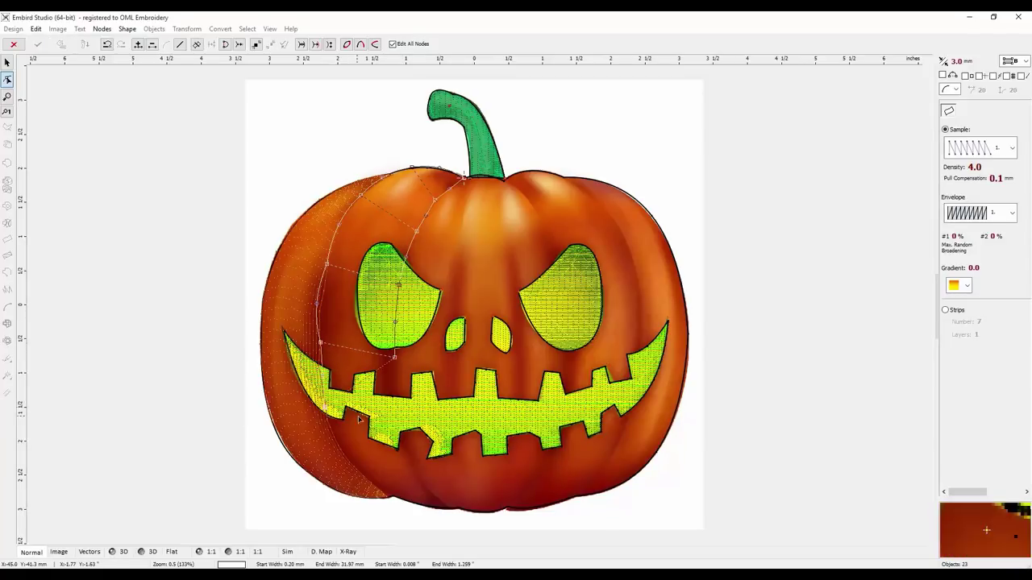
pyautogui.click(397, 413)
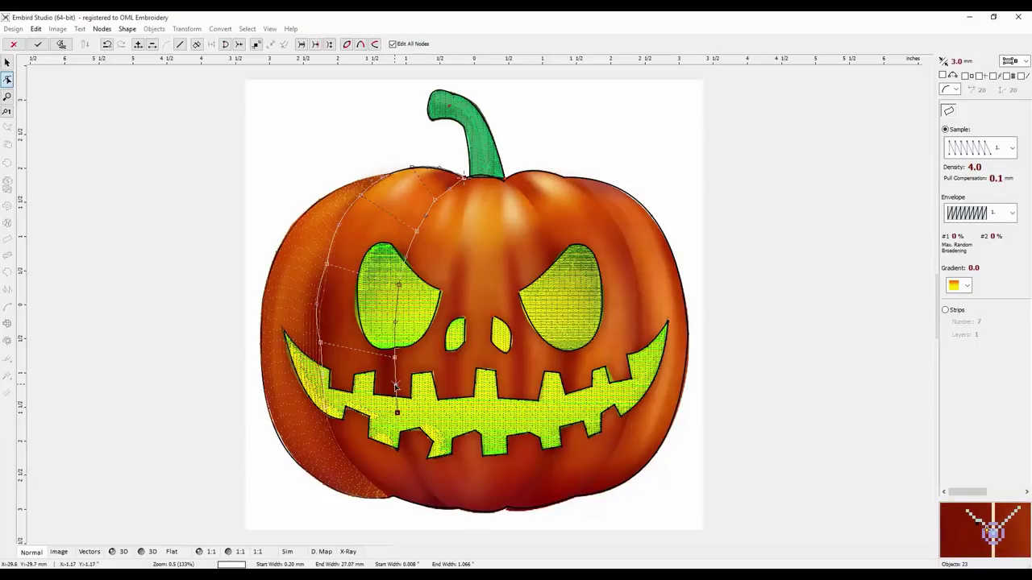
pyautogui.moveTo(394, 358); pyautogui.dragTo(388, 353)
pyautogui.click(394, 323)
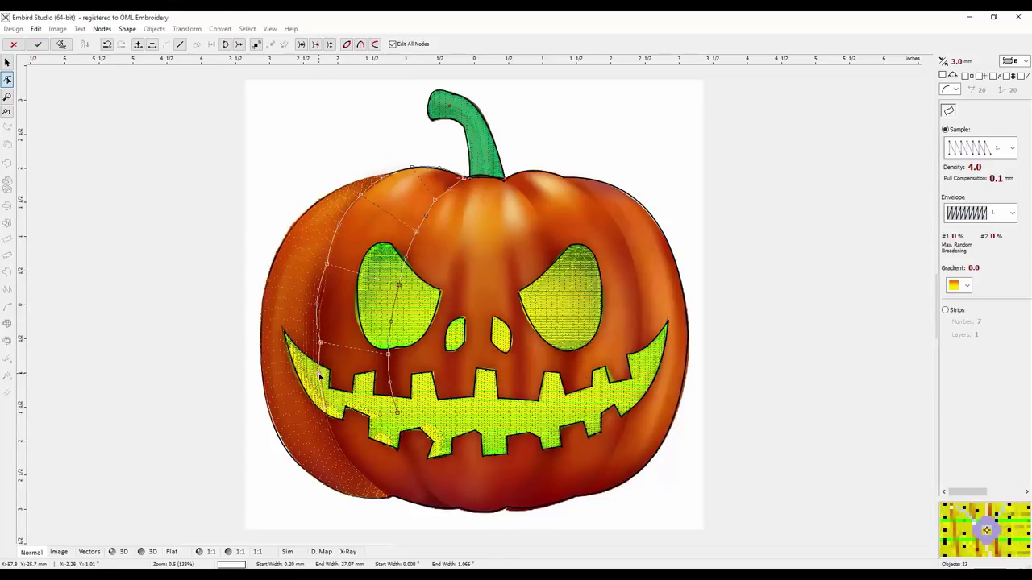
pyautogui.moveTo(320, 344); pyautogui.dragTo(318, 341)
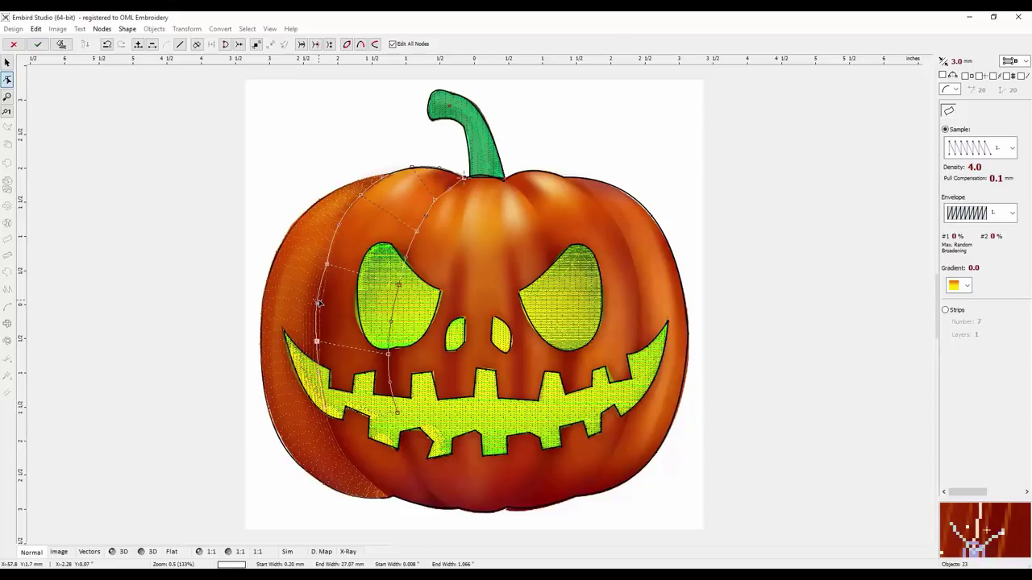
pyautogui.moveTo(318, 305); pyautogui.dragTo(319, 304)
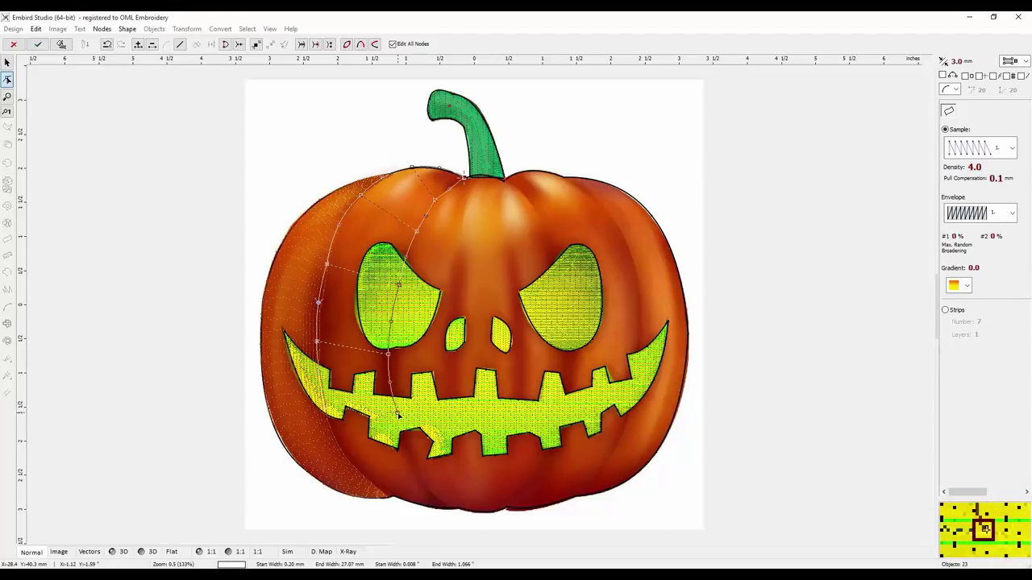
# Step: Extend the second column to the pumpkin's bottom outline with sections about 22 mm and 14 mm wide, taper its end, and adjust its inner-edge node at the mouth
pyautogui.click(352, 465)
pyautogui.click(409, 457)
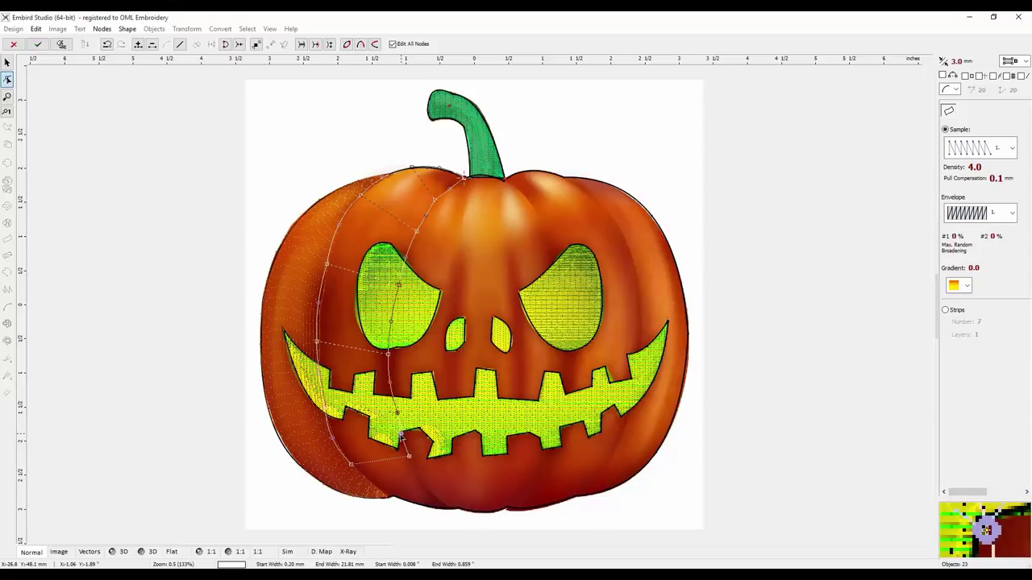
pyautogui.click(391, 498)
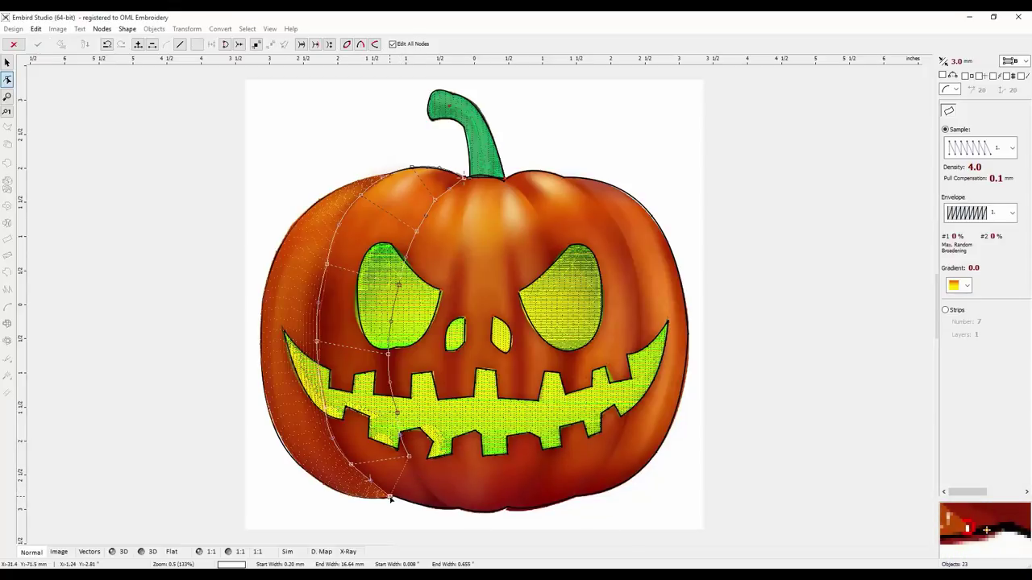
pyautogui.click(425, 489)
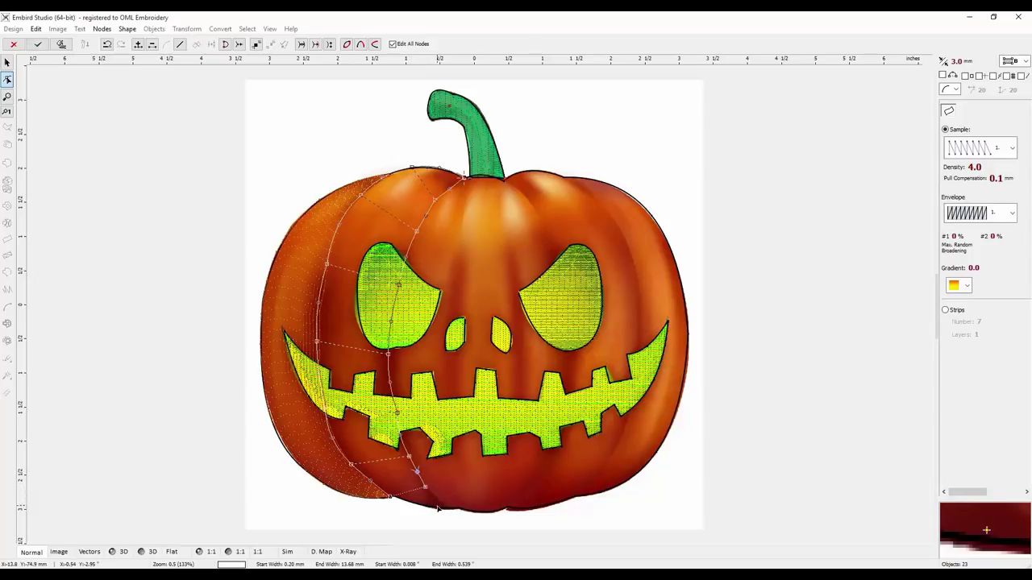
pyautogui.click(437, 508)
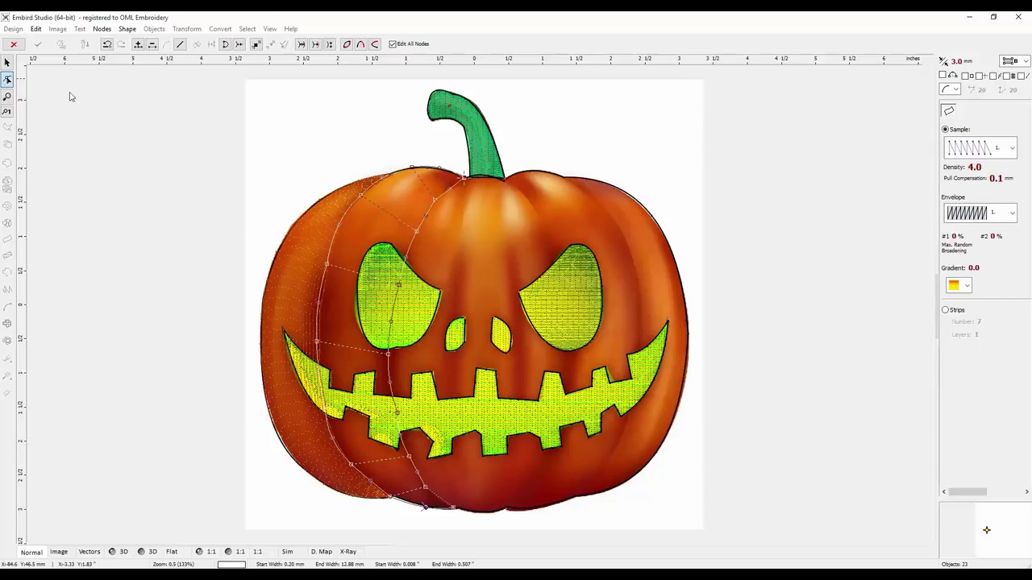
pyautogui.click(453, 501)
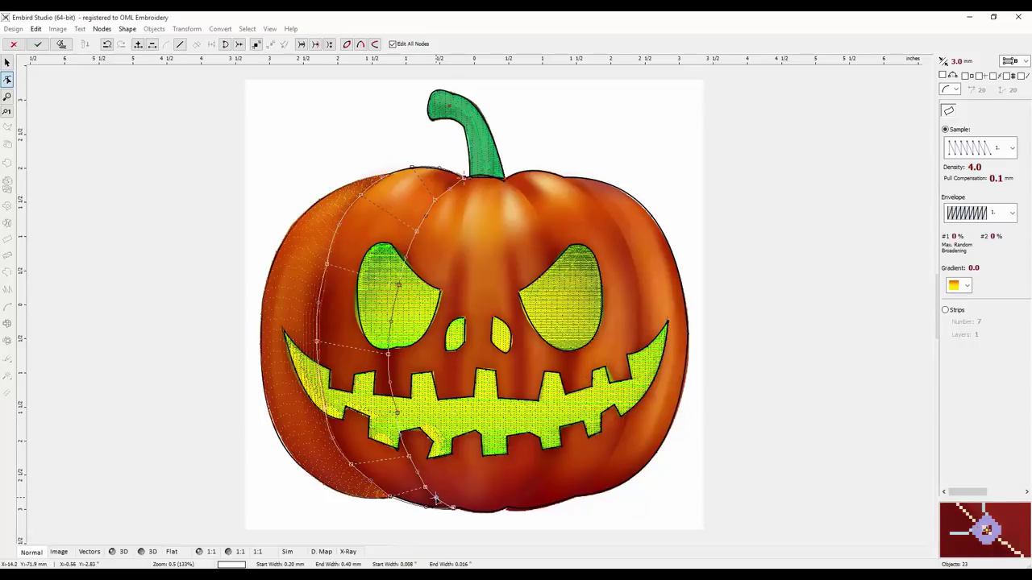
pyautogui.click(326, 411)
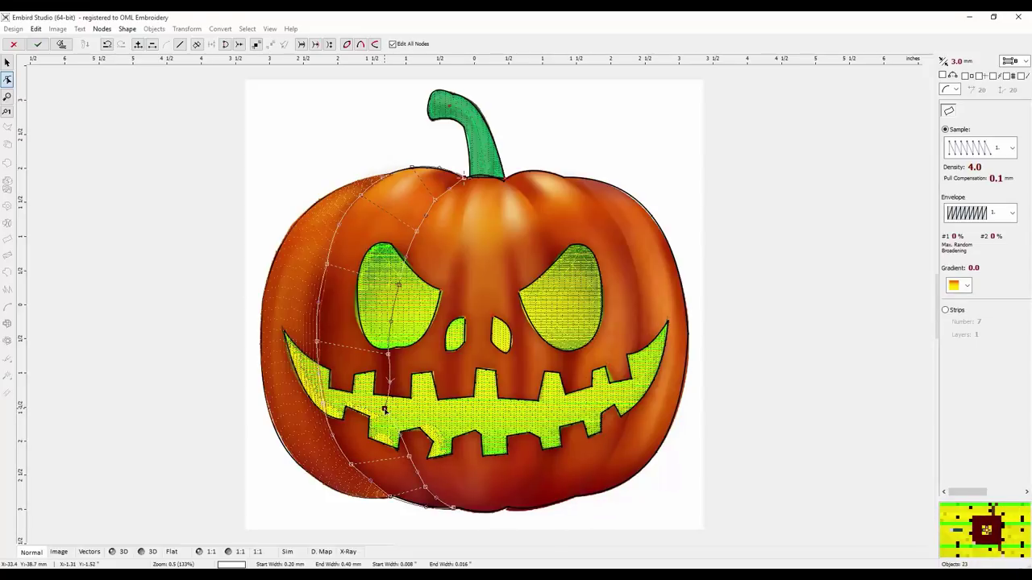
# Step: Fill the second column with 15 strips instead of the sample pattern and generate its stitches
pyautogui.click(944, 310)
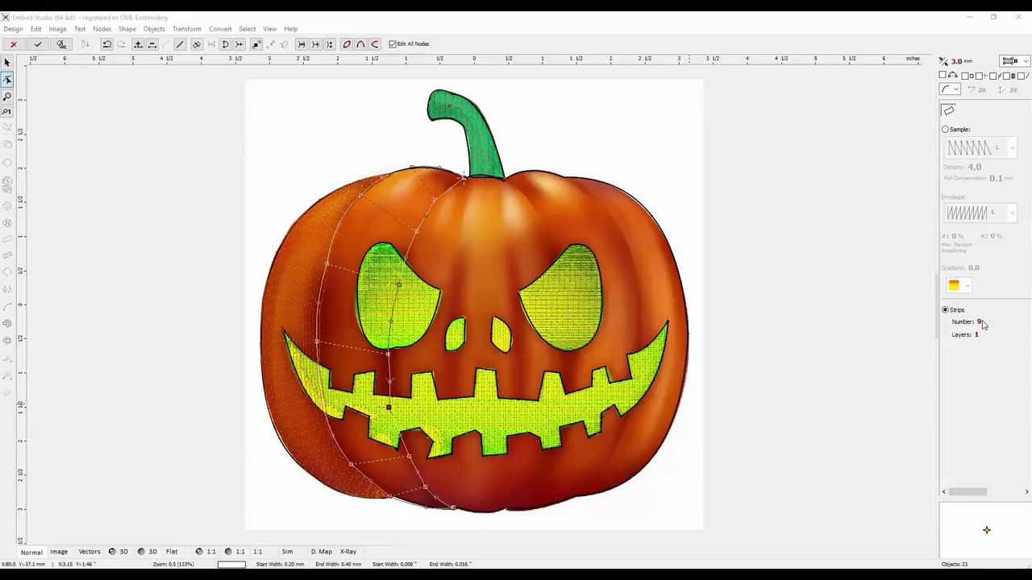
pyautogui.scroll(3, 982, 323)
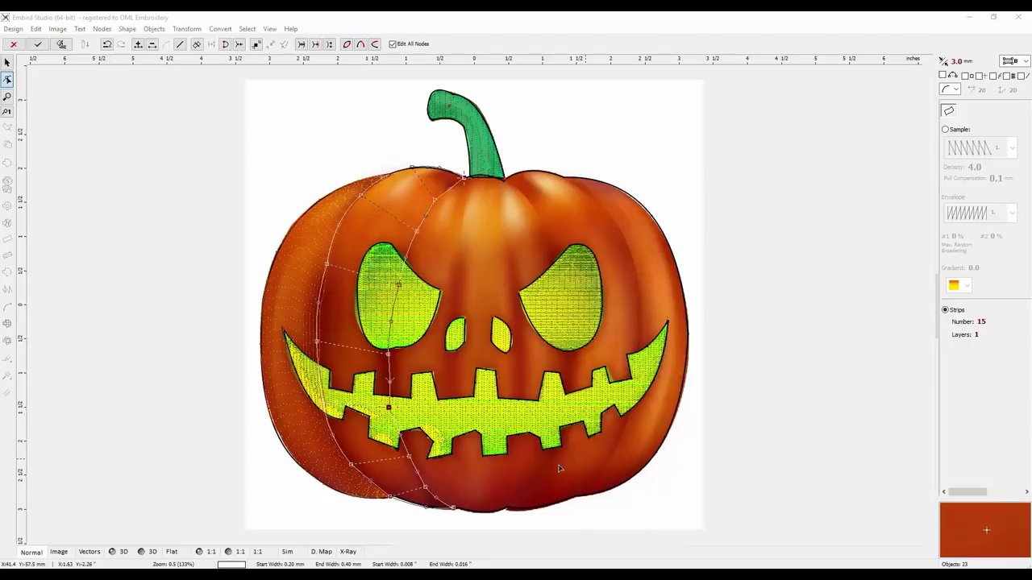
pyautogui.click(61, 44)
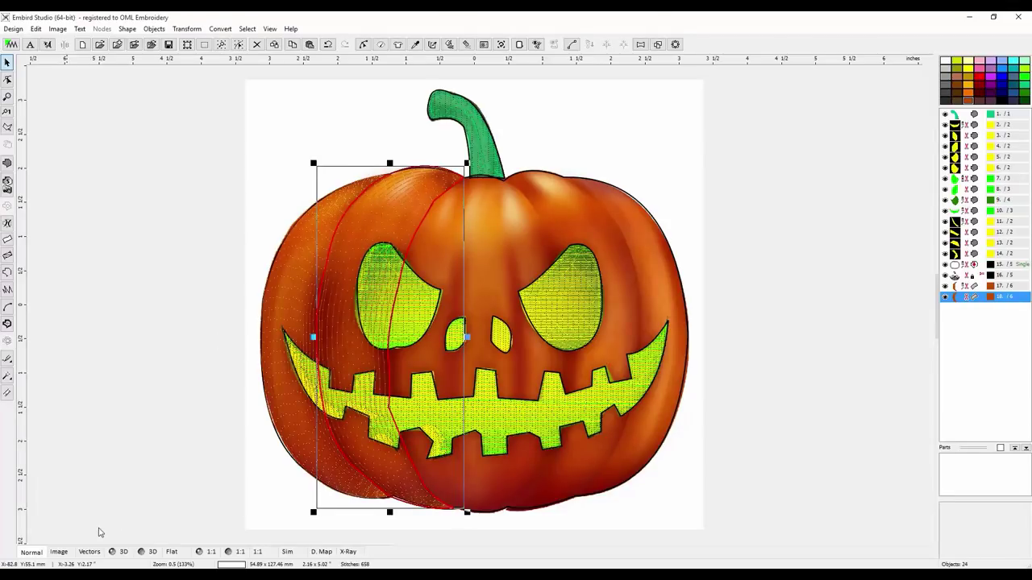
# Step: Inspect the stitches of both strip-filled columns in 3D view, selecting each one to compare their spacing and shared edge
pyautogui.click(119, 555)
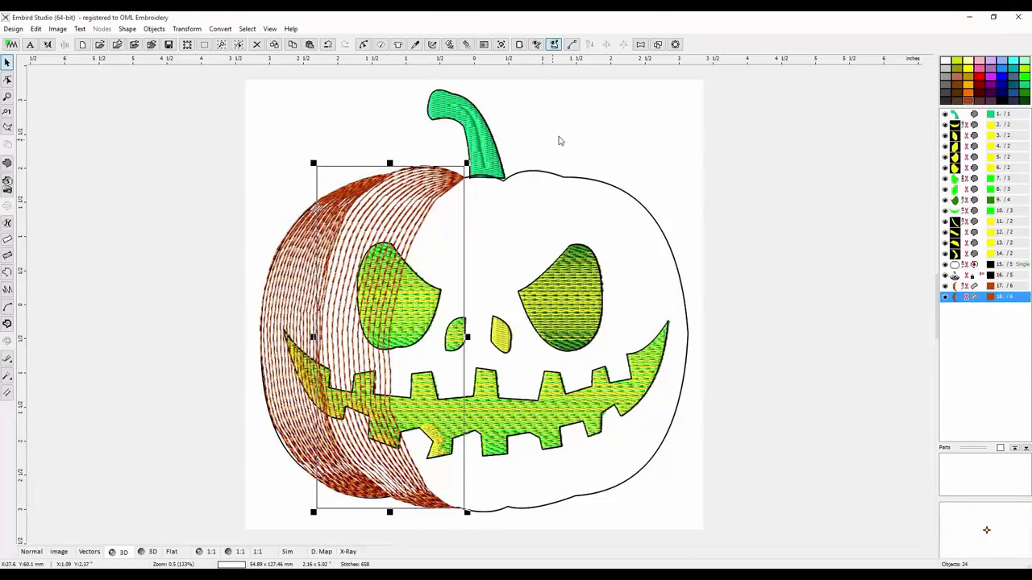
pyautogui.click(619, 104)
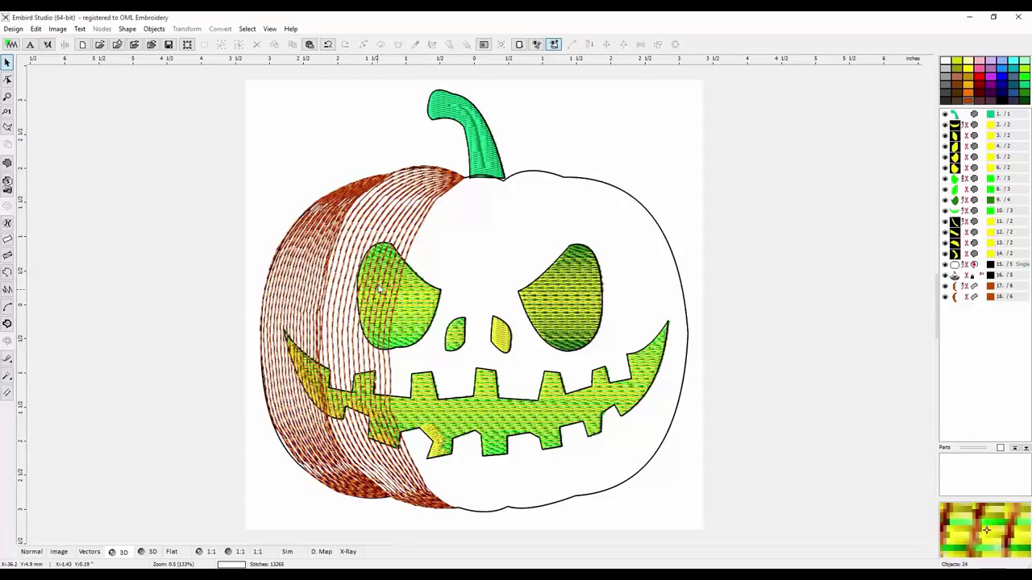
pyautogui.click(455, 184)
pyautogui.click(348, 142)
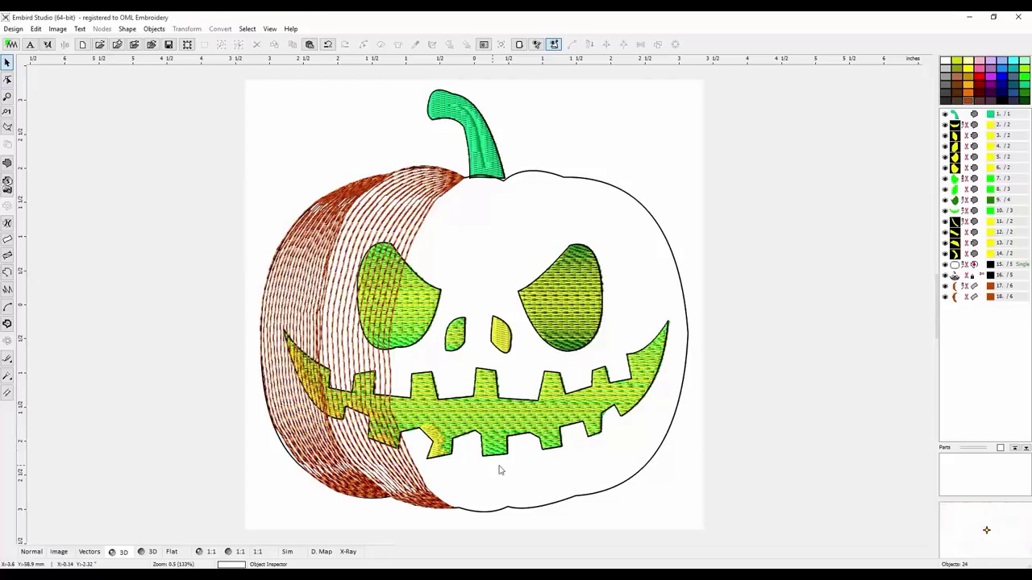
pyautogui.click(384, 487)
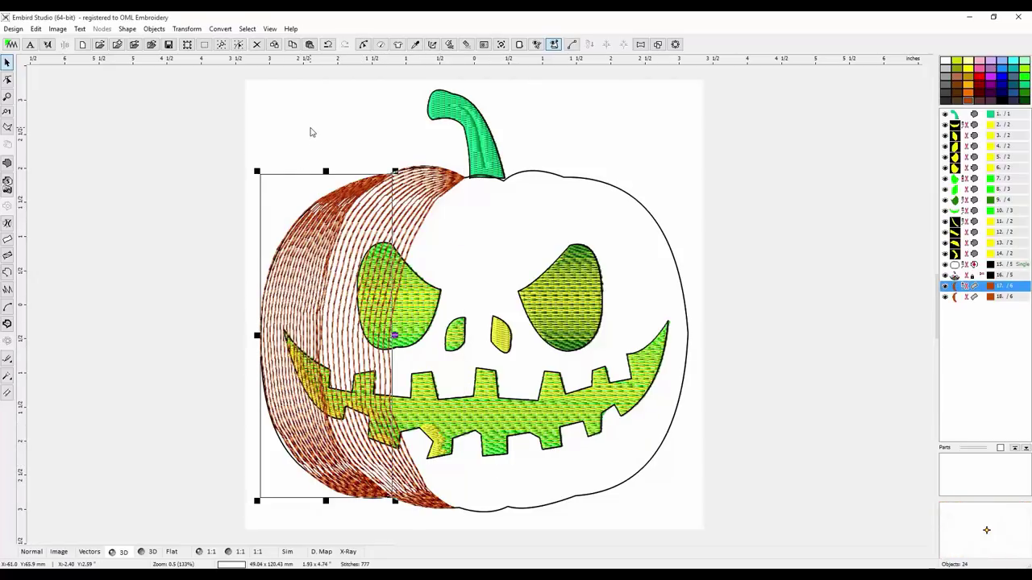
pyautogui.click(310, 131)
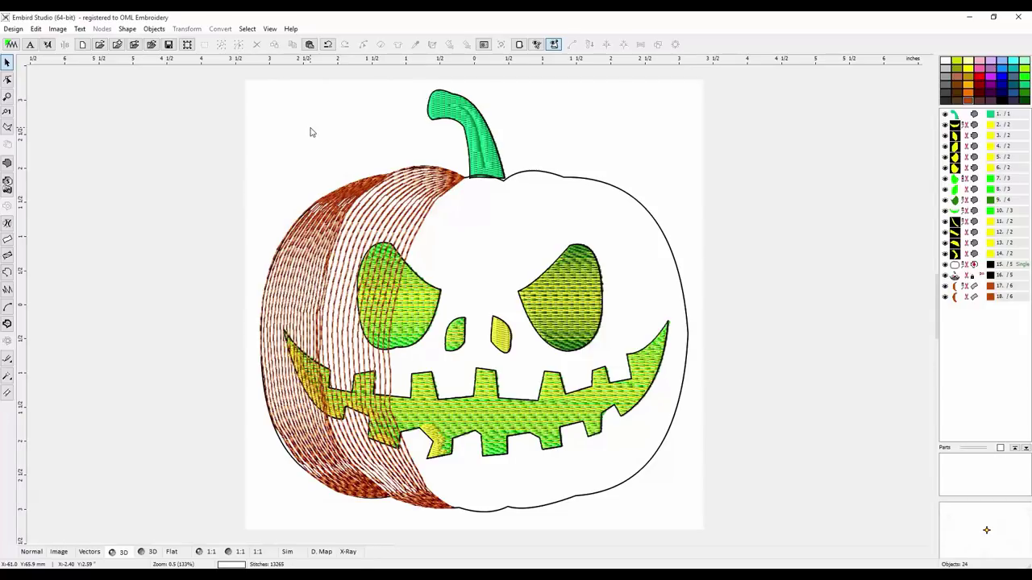
pyautogui.click(367, 170)
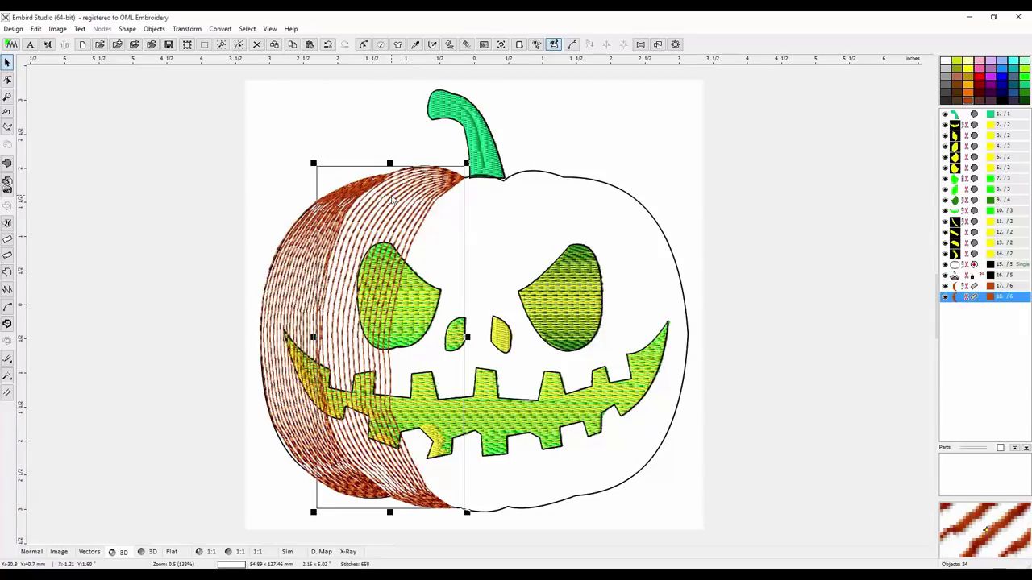
pyautogui.click(320, 186)
pyautogui.click(323, 232)
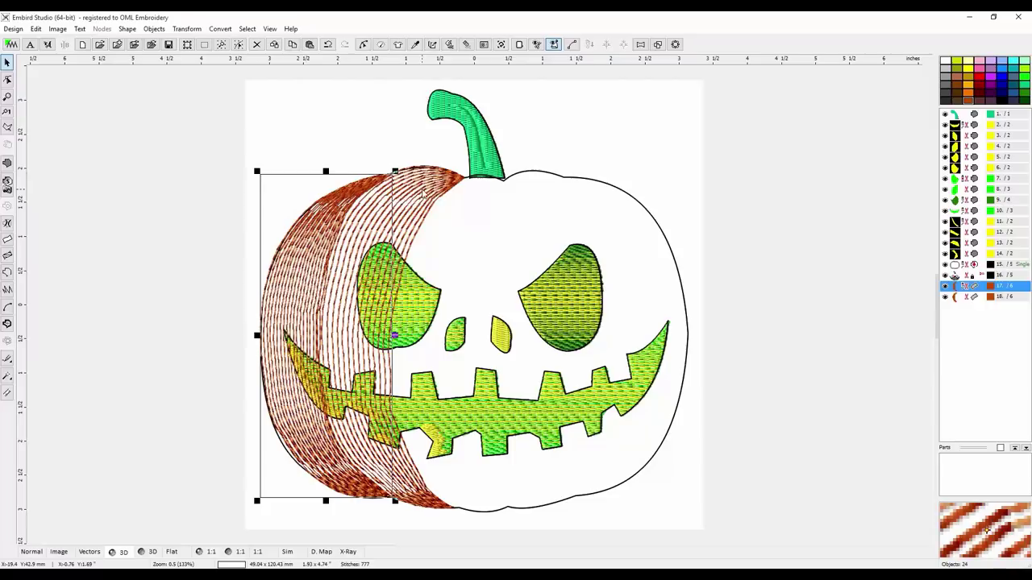
pyautogui.click(323, 232)
pyautogui.click(367, 129)
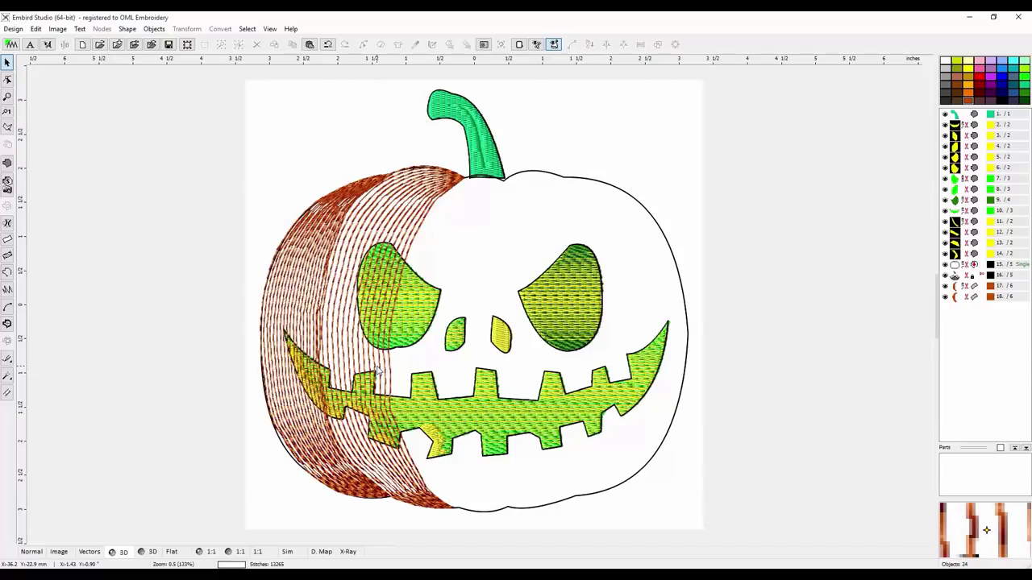
# Step: Compare the two strip columns with the ribs of the source image in Image and Normal views
pyautogui.click(60, 553)
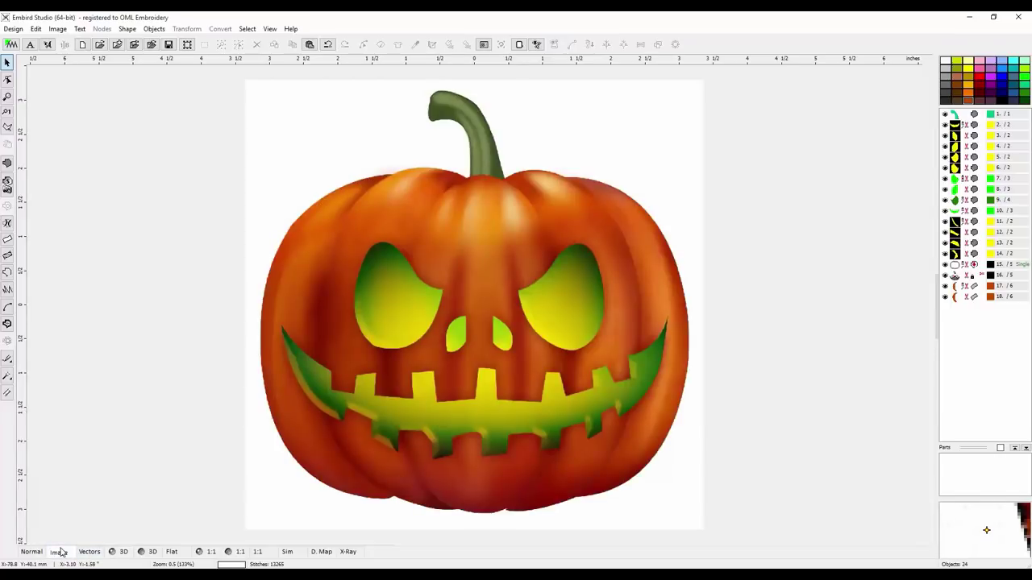
pyautogui.click(31, 554)
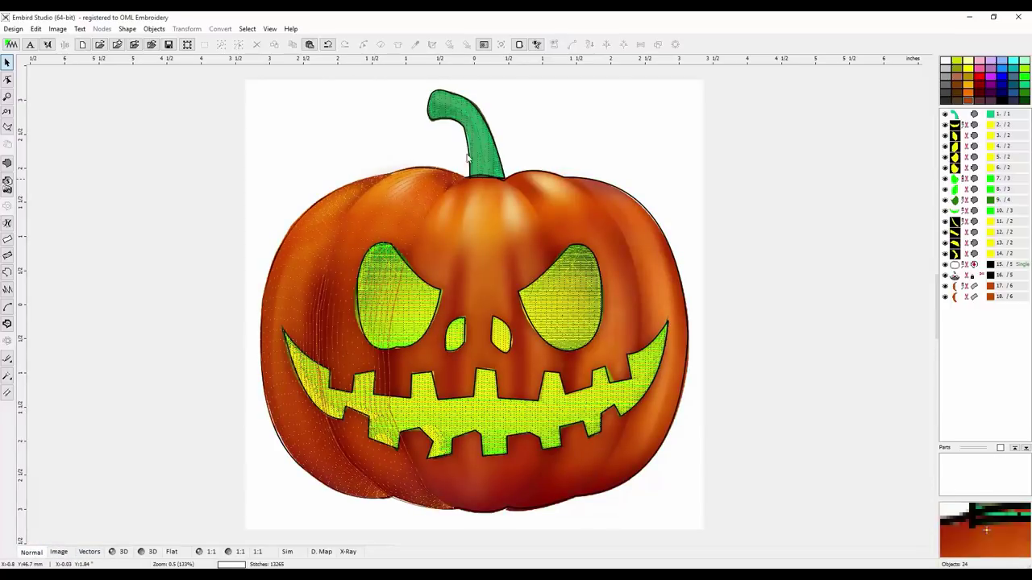
pyautogui.click(379, 187)
pyautogui.click(313, 222)
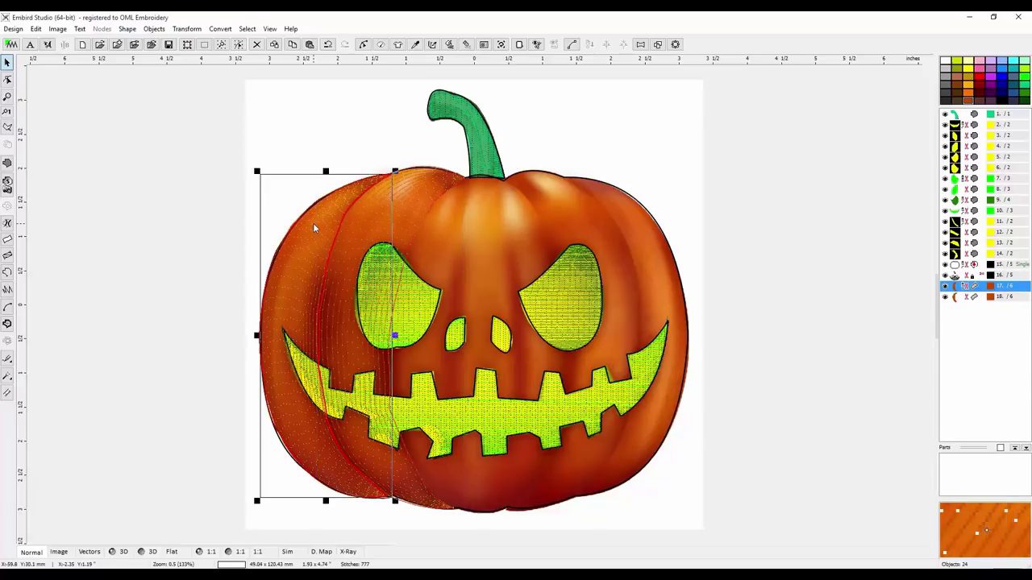
pyautogui.click(323, 133)
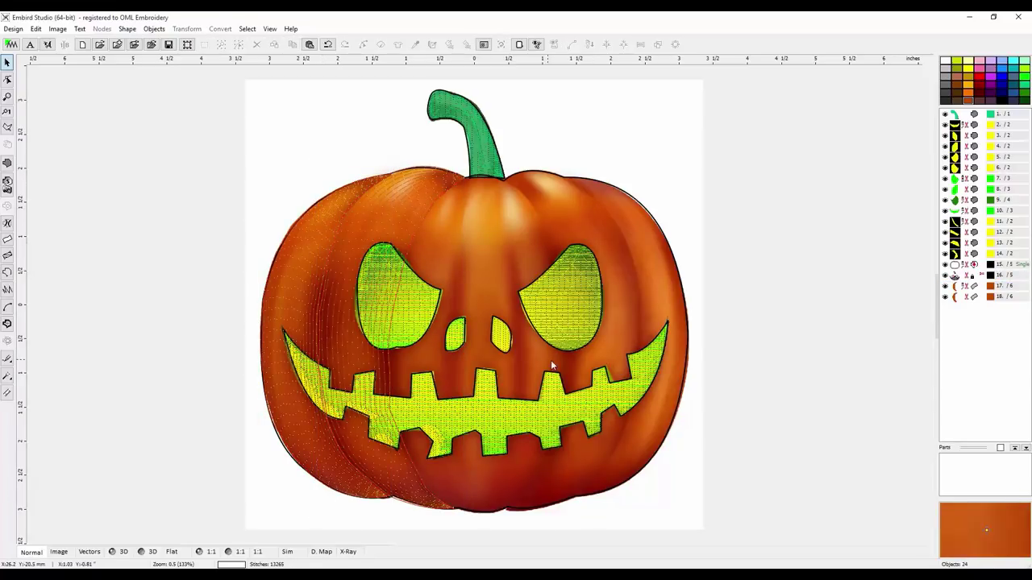